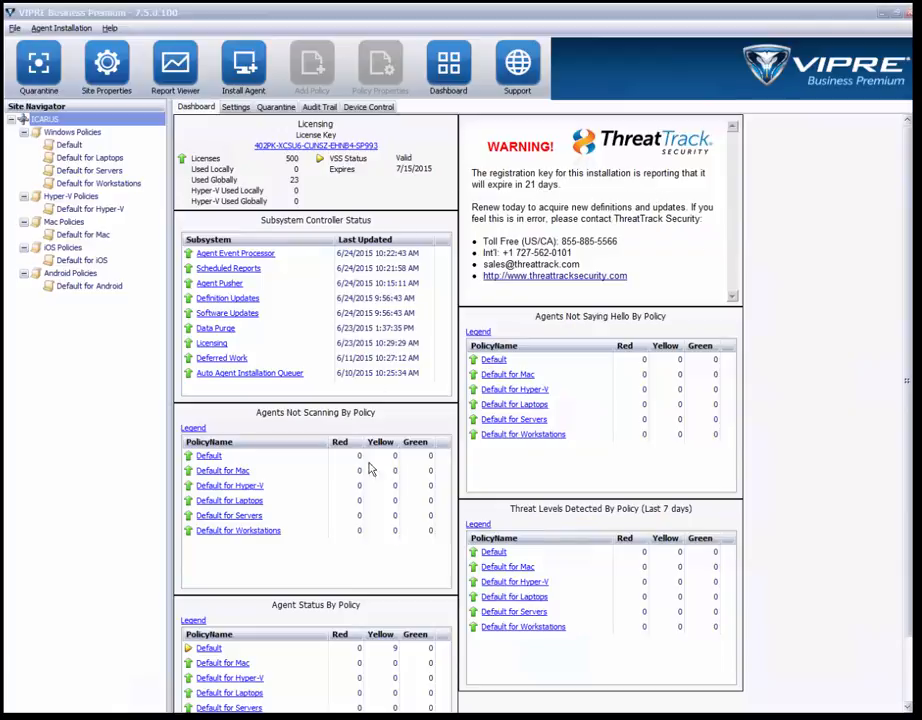
- View the widget options in the dashboard configuration of the ICARUS site
{"action": "right_click", "coordinate": [424, 199]}
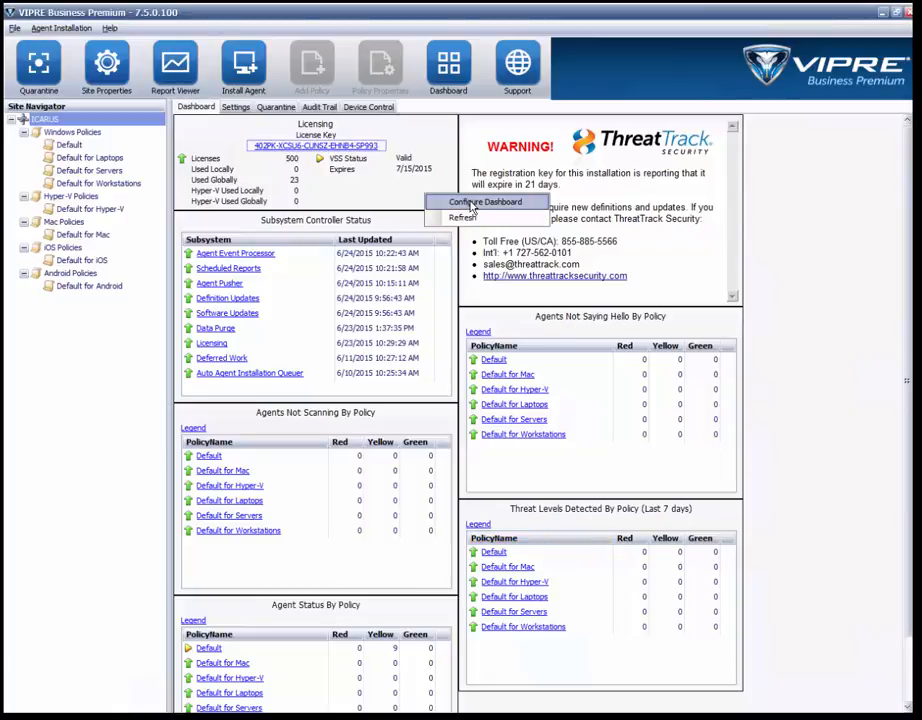
{"action": "left_click", "coordinate": [471, 205]}
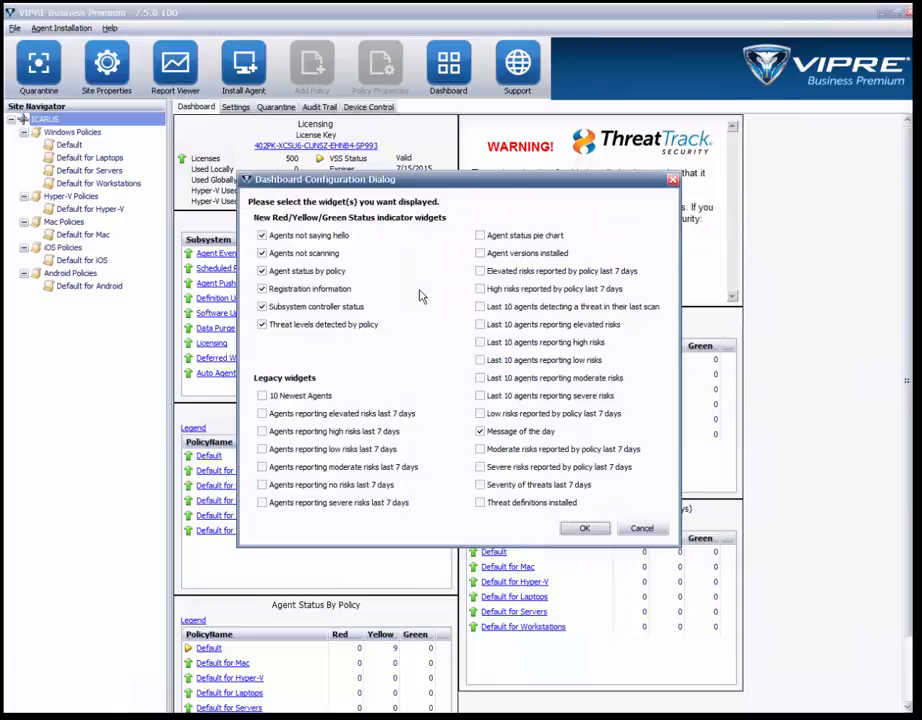
{"action": "left_click", "coordinate": [643, 529]}
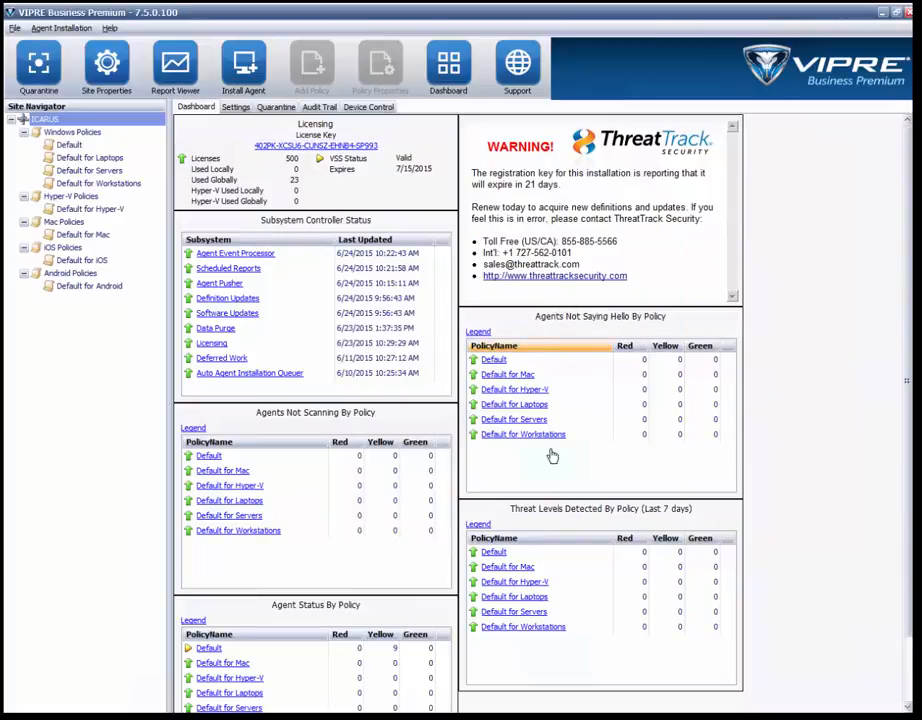
{"action": "left_click_drag", "start_coordinate": [557, 497], "coordinate": [386, 520]}
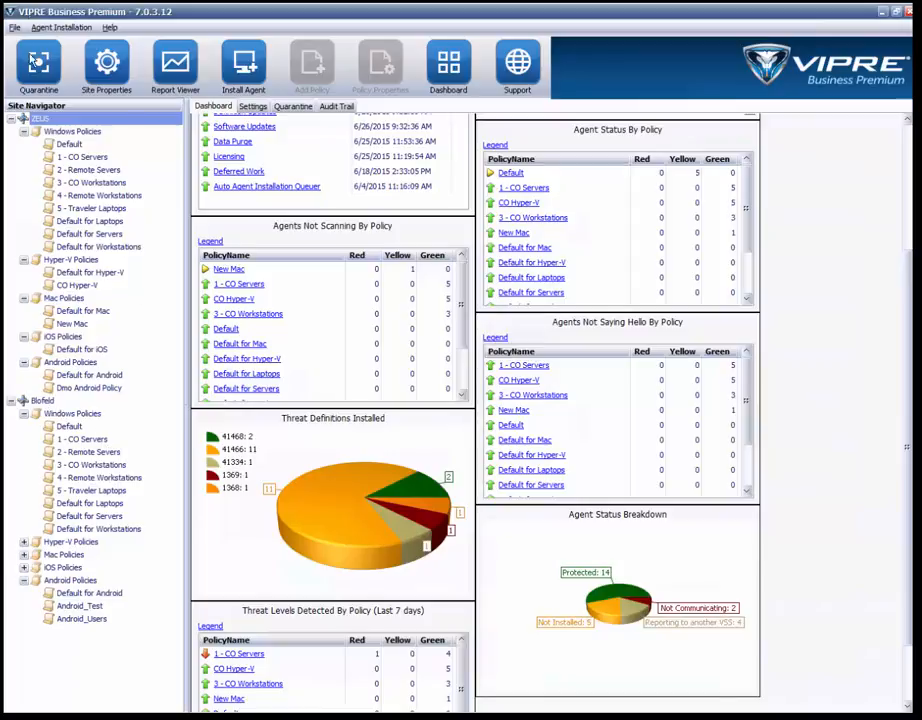
- Open the Site Manager and view the connection data form for adding a site
{"action": "left_click", "coordinate": [15, 27]}
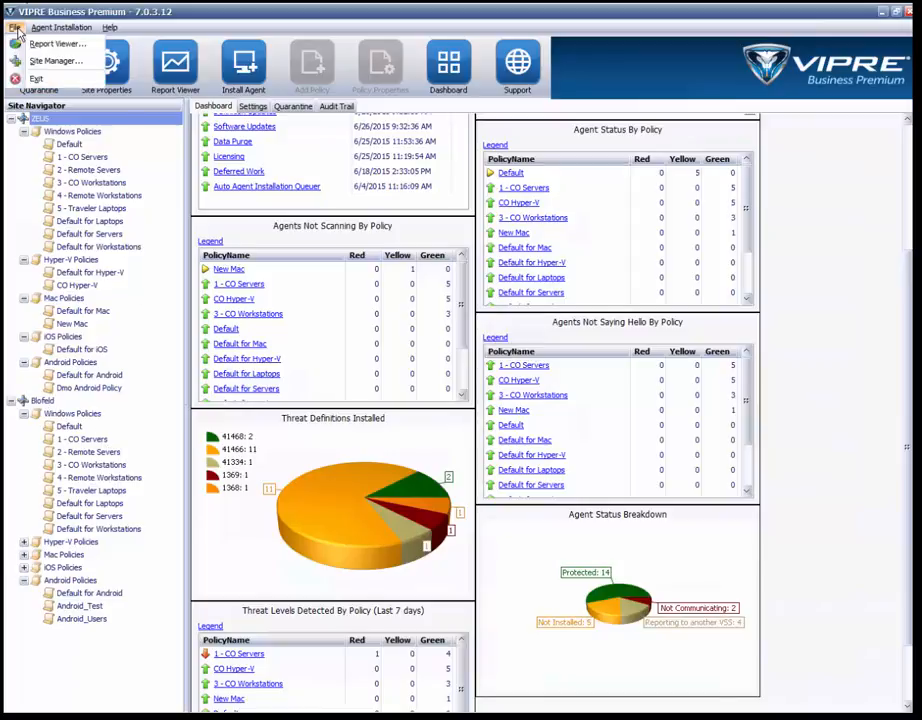
{"action": "left_click", "coordinate": [56, 63]}
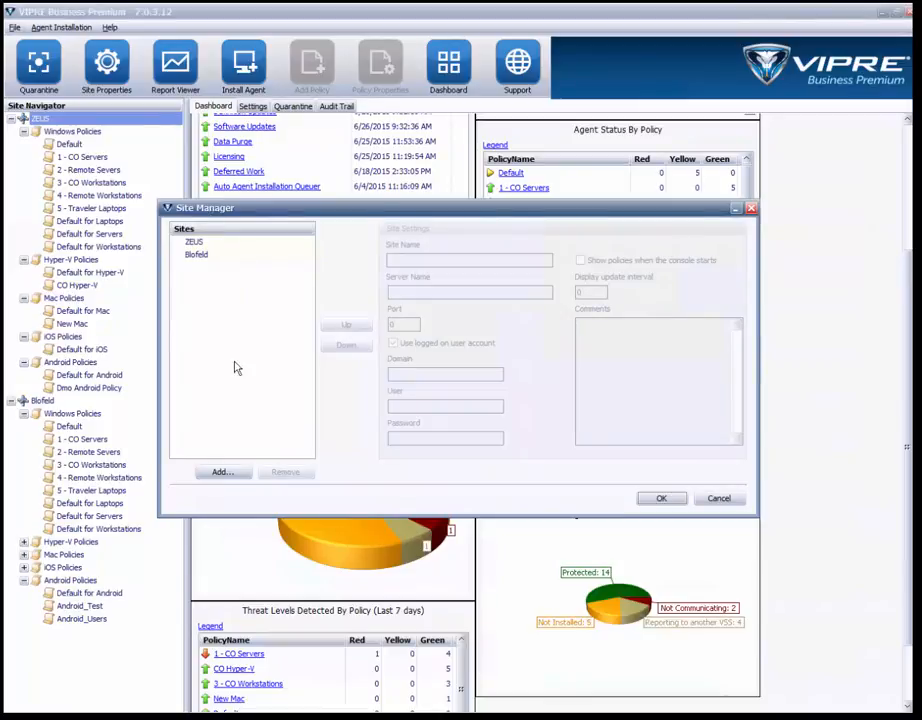
{"action": "left_click", "coordinate": [237, 474]}
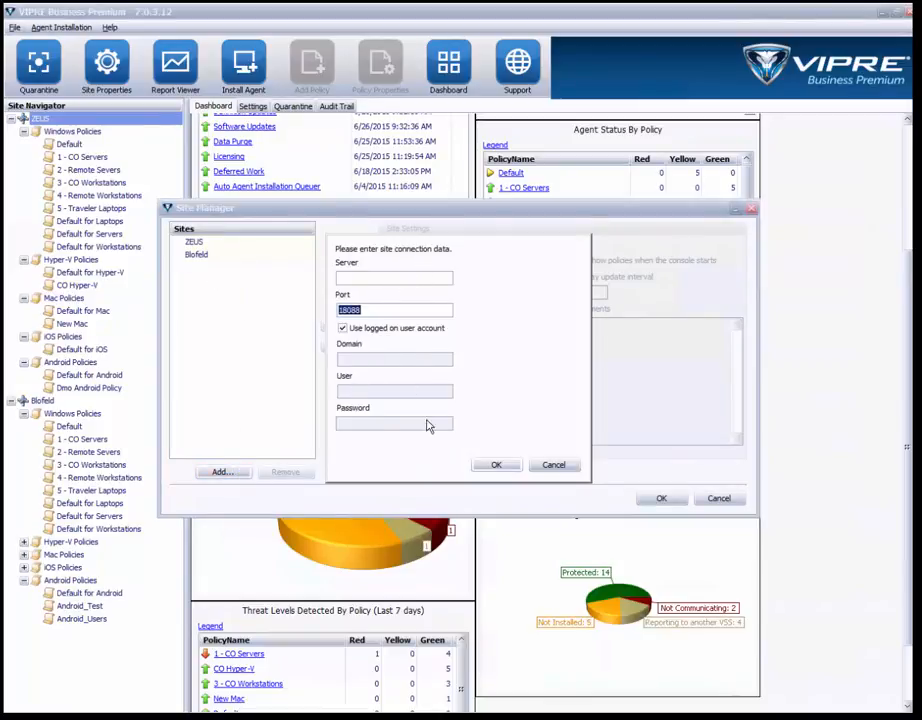
{"action": "left_click", "coordinate": [553, 465]}
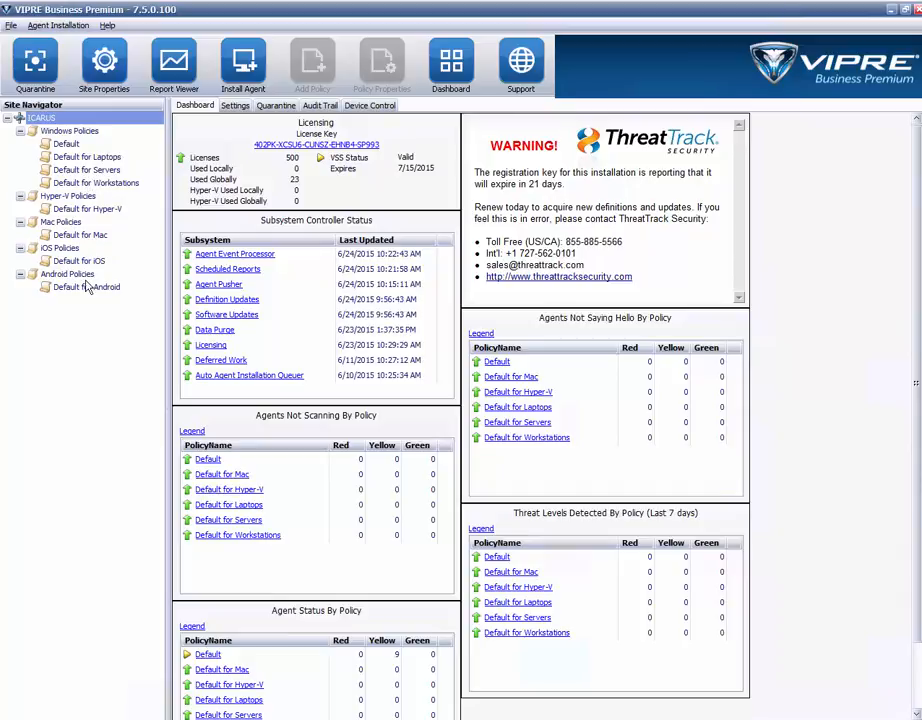
- Browse individual Windows policies, opening Default for Workstations on ICARUS and 2 - Remote Severs on ZEUS
{"action": "left_click", "coordinate": [98, 184]}
{"action": "right_click", "coordinate": [106, 189]}
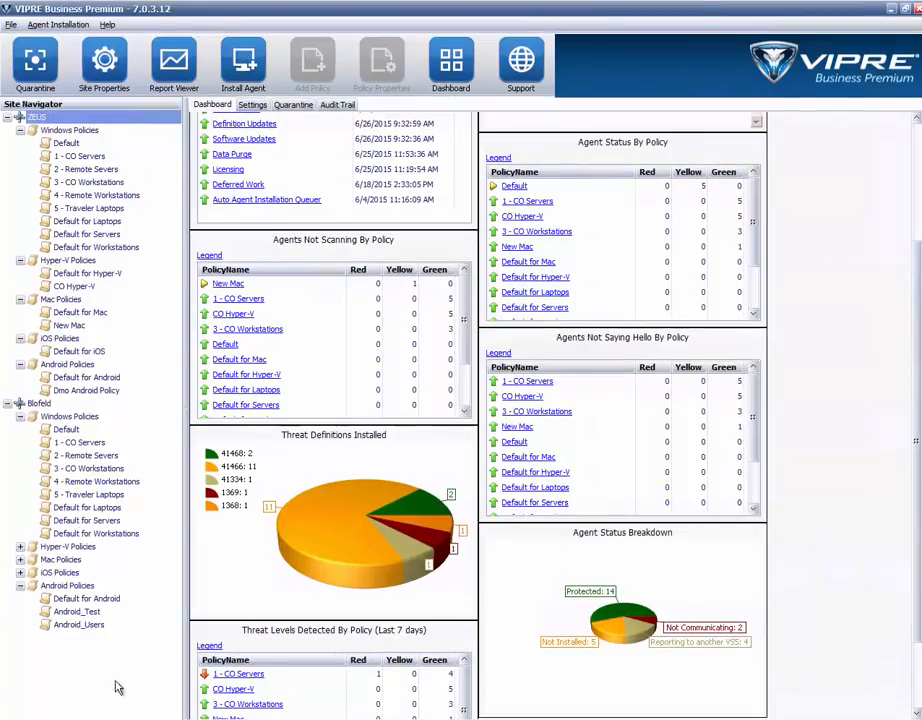
{"action": "left_click", "coordinate": [147, 172]}
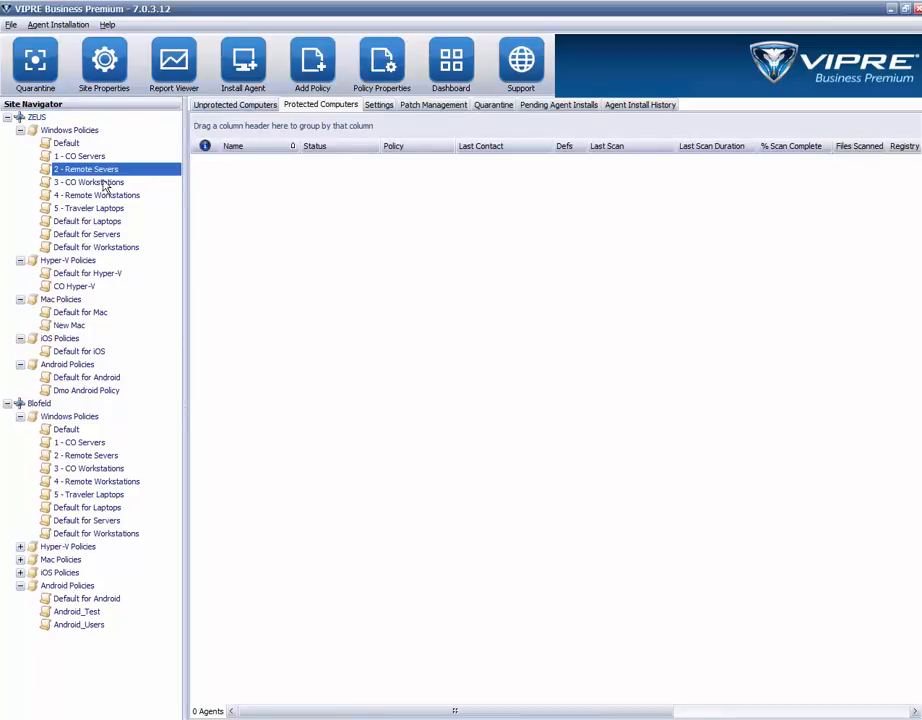
- Show the protected computers of all Windows policies on ZEUS and sort them by policy
{"action": "left_click", "coordinate": [84, 132]}
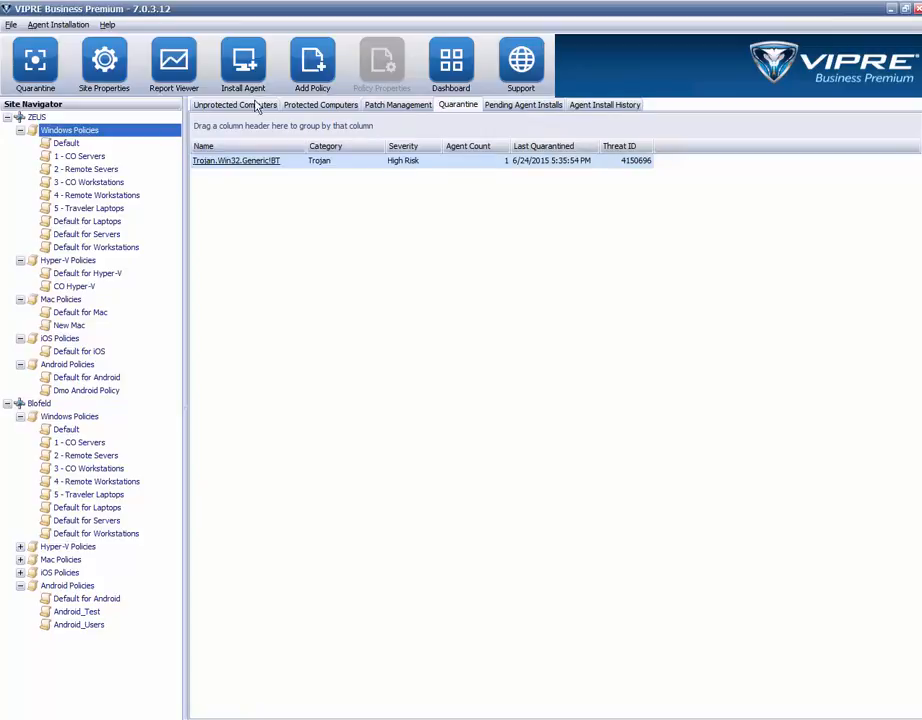
{"action": "left_click", "coordinate": [323, 106]}
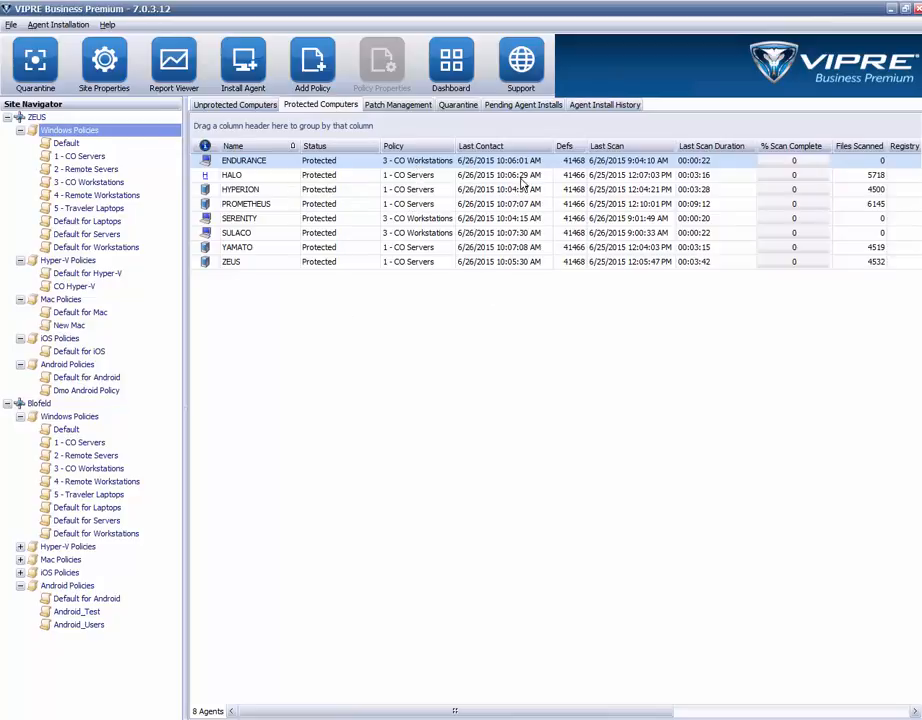
{"action": "left_click", "coordinate": [432, 147]}
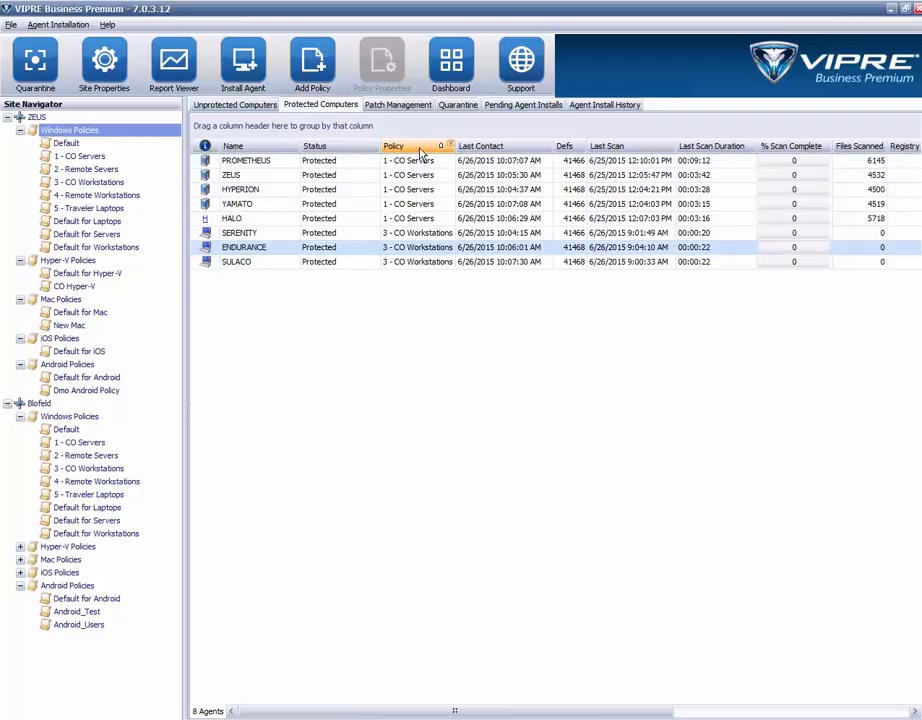
- Group the protected computers by policy, expand the 3 - CO Workstations and 1 - CO Servers groups, and remove the grouping
{"action": "left_click_drag", "start_coordinate": [417, 146], "coordinate": [328, 130]}
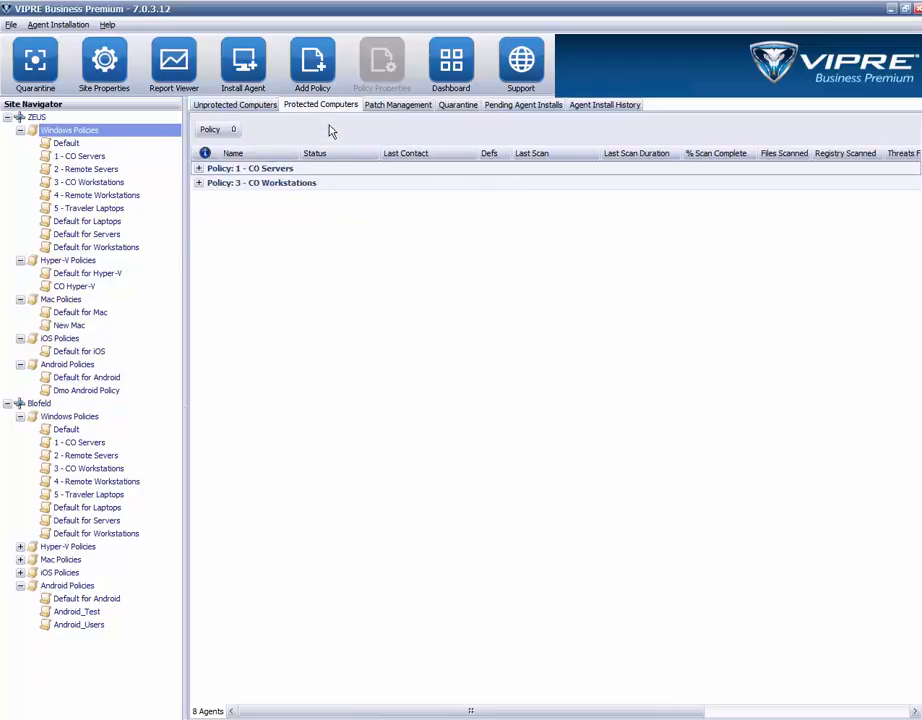
{"action": "left_click", "coordinate": [212, 168]}
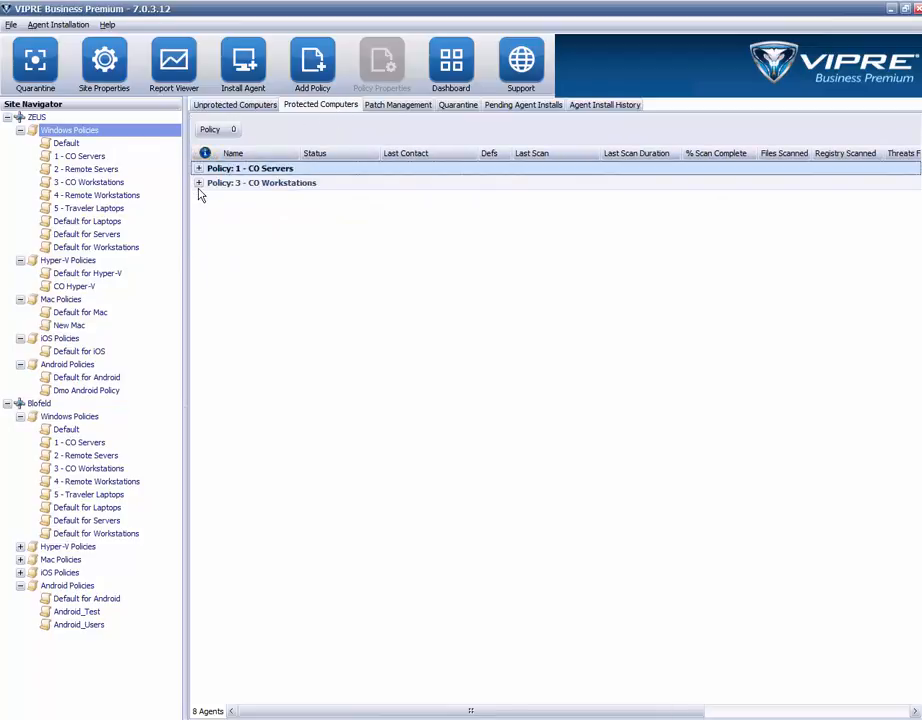
{"action": "left_click", "coordinate": [199, 184]}
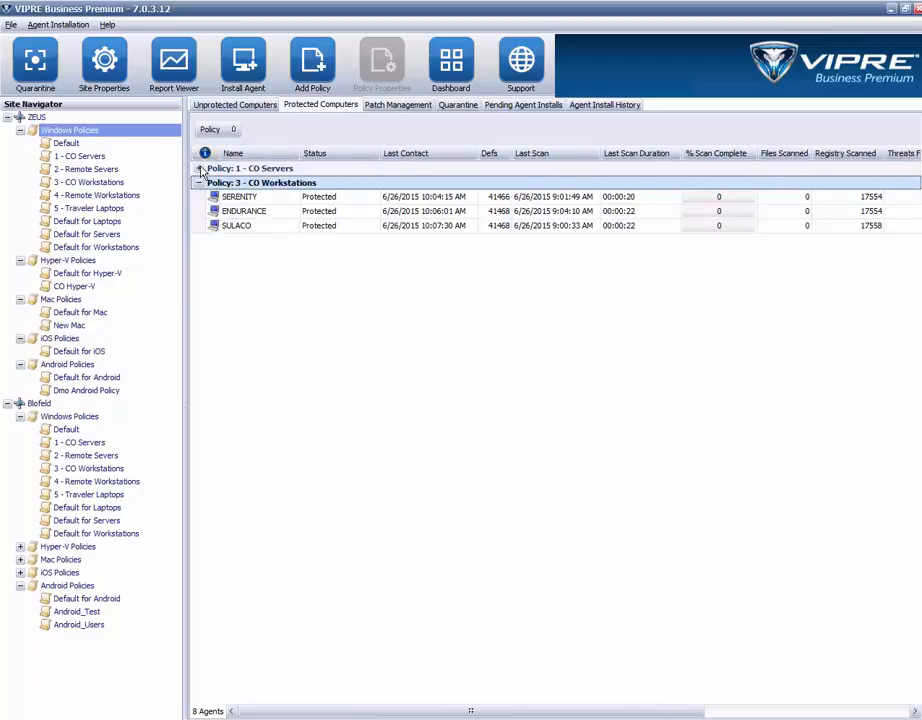
{"action": "left_click", "coordinate": [200, 168]}
{"action": "left_click_drag", "start_coordinate": [232, 130], "coordinate": [382, 158]}
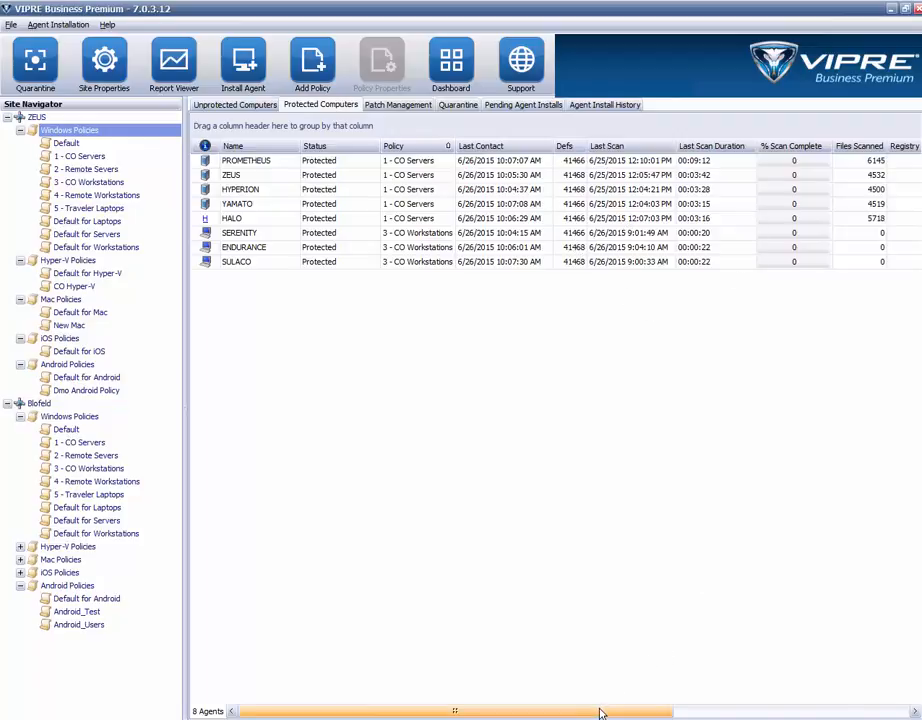
- Add the Agent Type column between Status and Policy in the protected computers list
{"action": "left_click_drag", "start_coordinate": [601, 713], "coordinate": [367, 687]}
{"action": "right_click", "coordinate": [421, 147]}
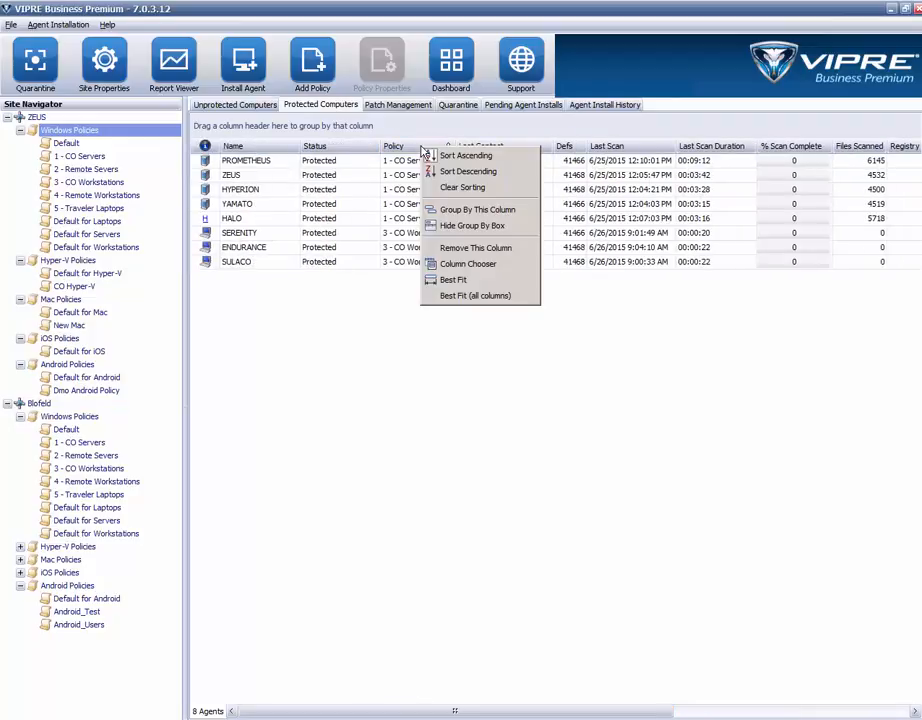
{"action": "left_click", "coordinate": [479, 266]}
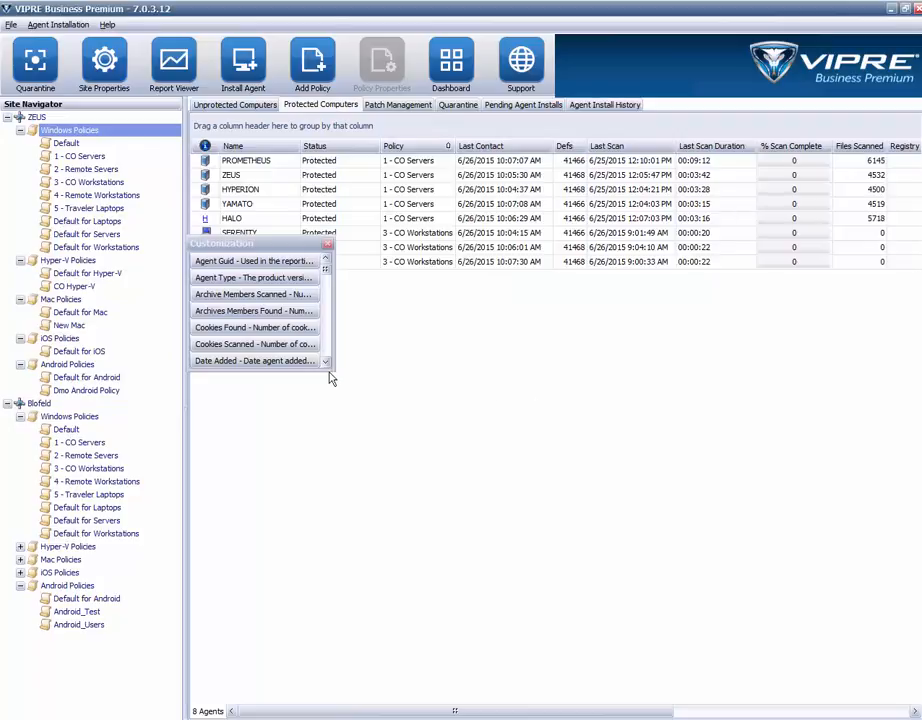
{"action": "left_click_drag", "start_coordinate": [333, 372], "coordinate": [651, 566]}
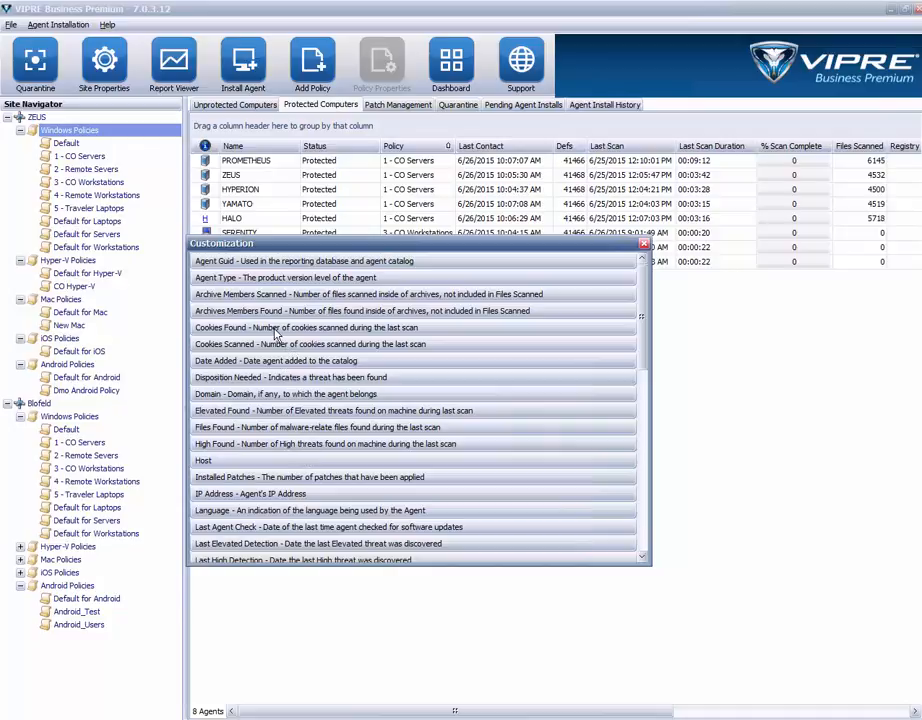
{"action": "left_click_drag", "start_coordinate": [280, 285], "coordinate": [381, 158]}
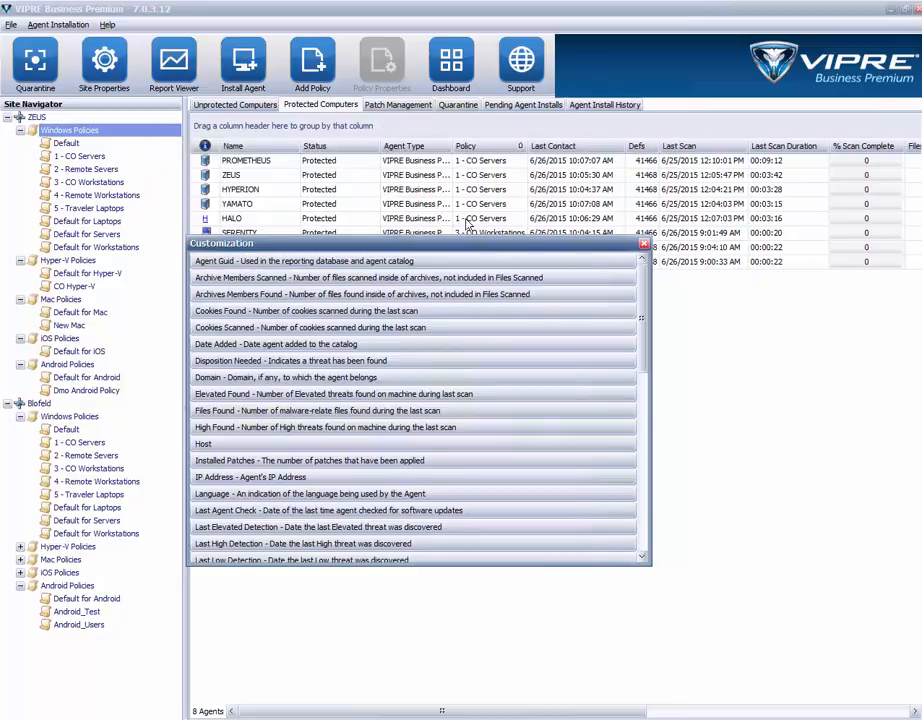
{"action": "left_click", "coordinate": [644, 245]}
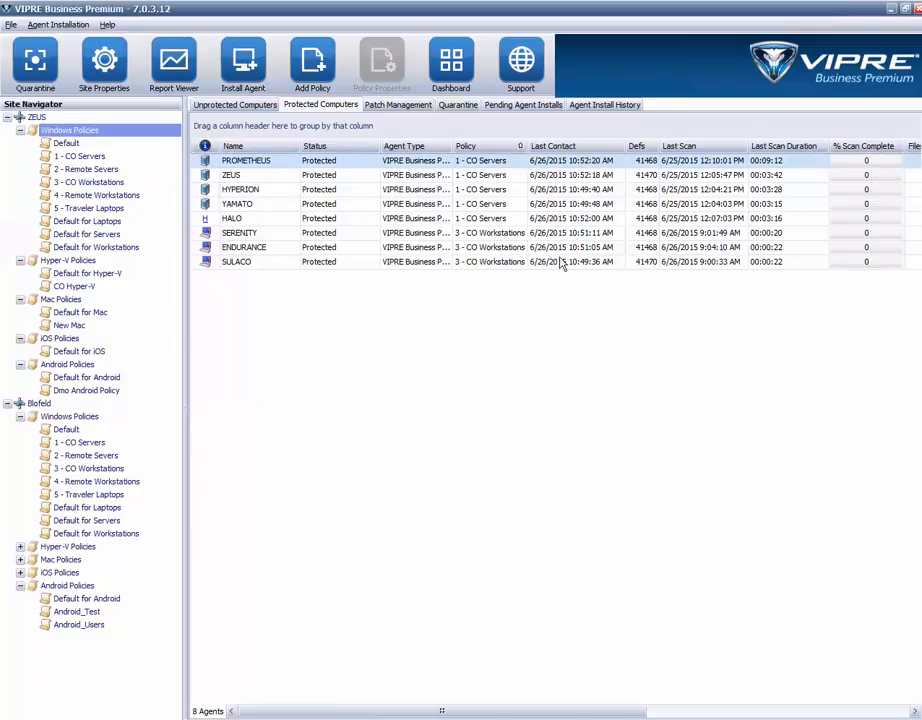
{"action": "right_click", "coordinate": [497, 137]}
{"action": "left_click", "coordinate": [503, 319]}
{"action": "right_click", "coordinate": [499, 244]}
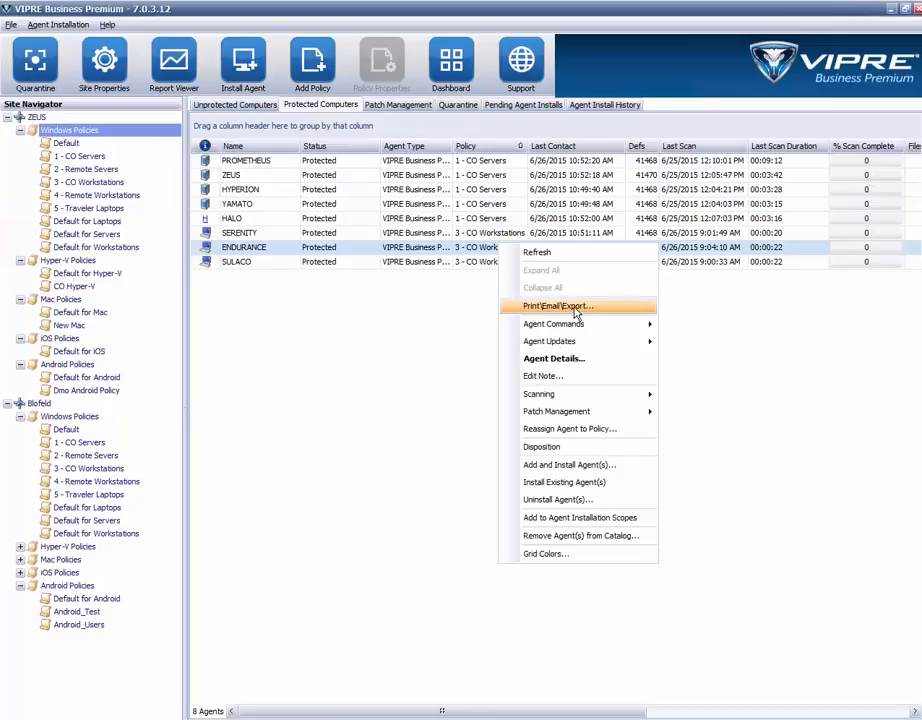
{"action": "left_click", "coordinate": [490, 345]}
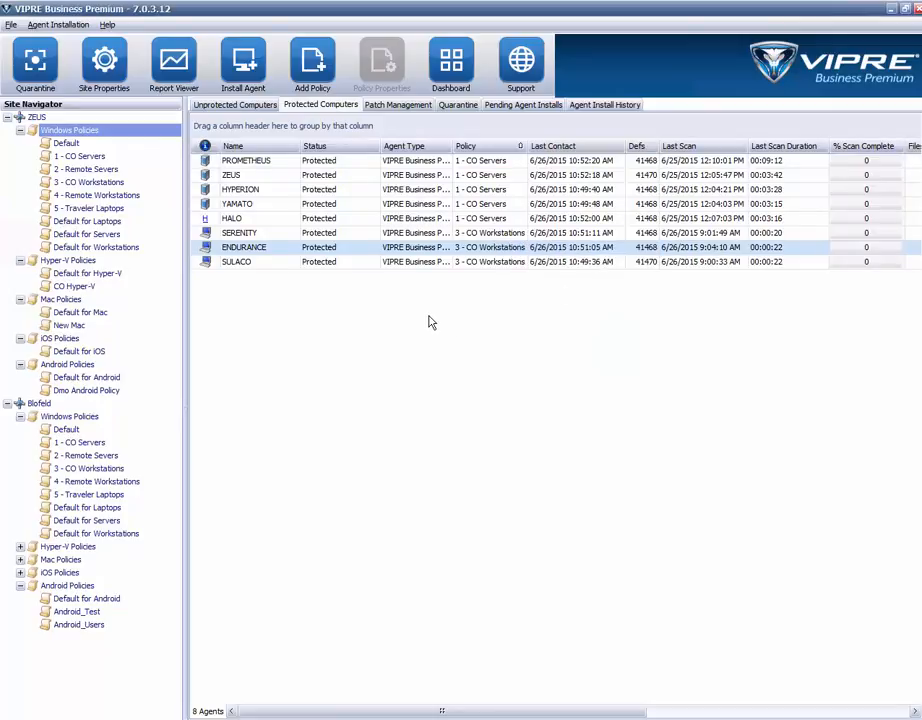
- Ping the agent on the ENDURANCE computer
{"action": "right_click", "coordinate": [497, 250]}
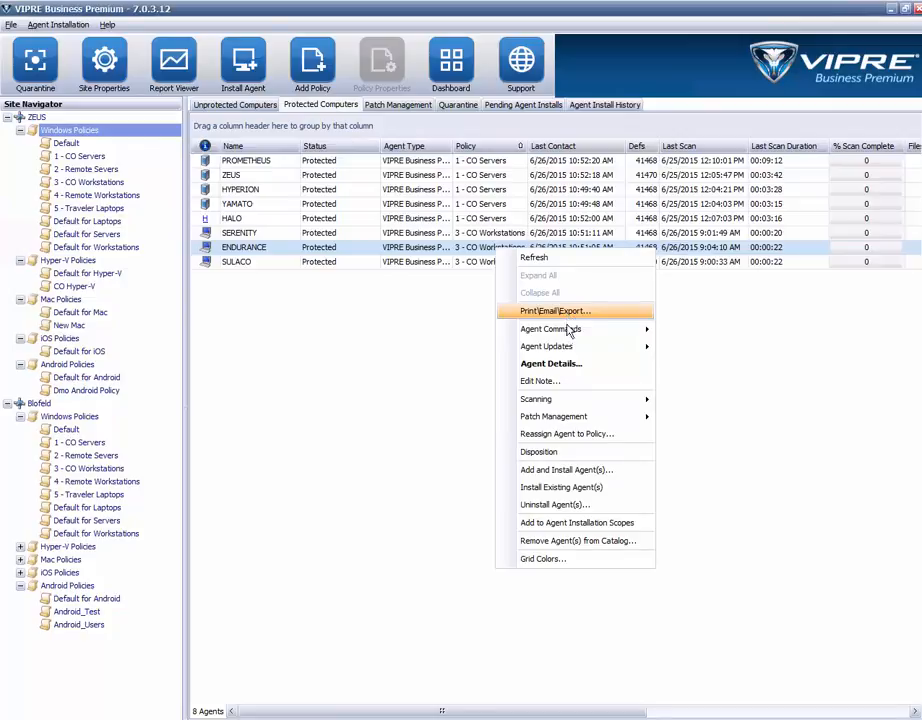
{"action": "mouse_move", "coordinate": [570, 331]}
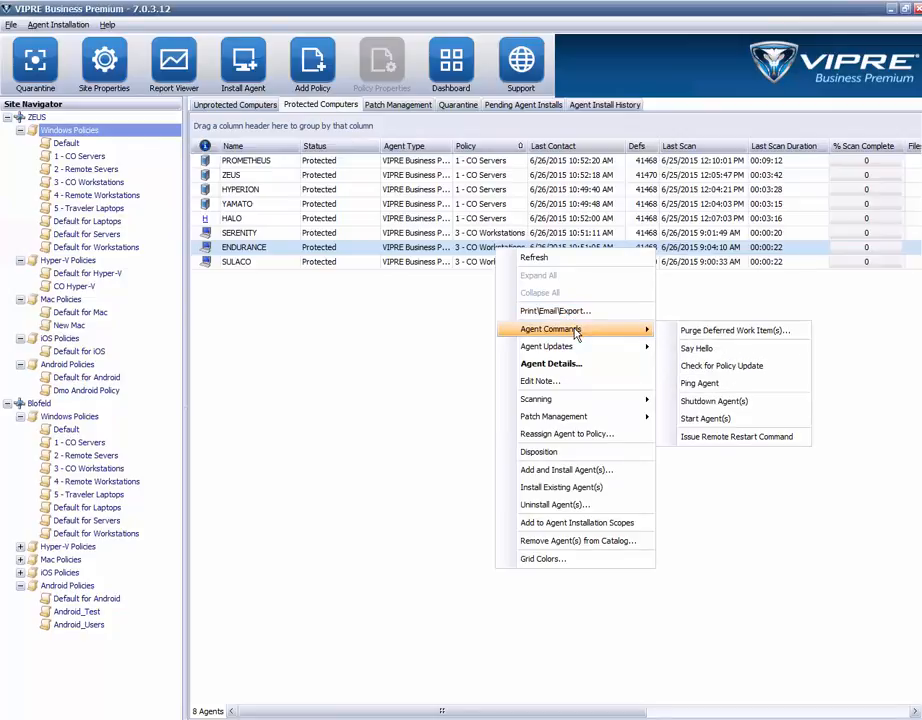
{"action": "left_click", "coordinate": [705, 384]}
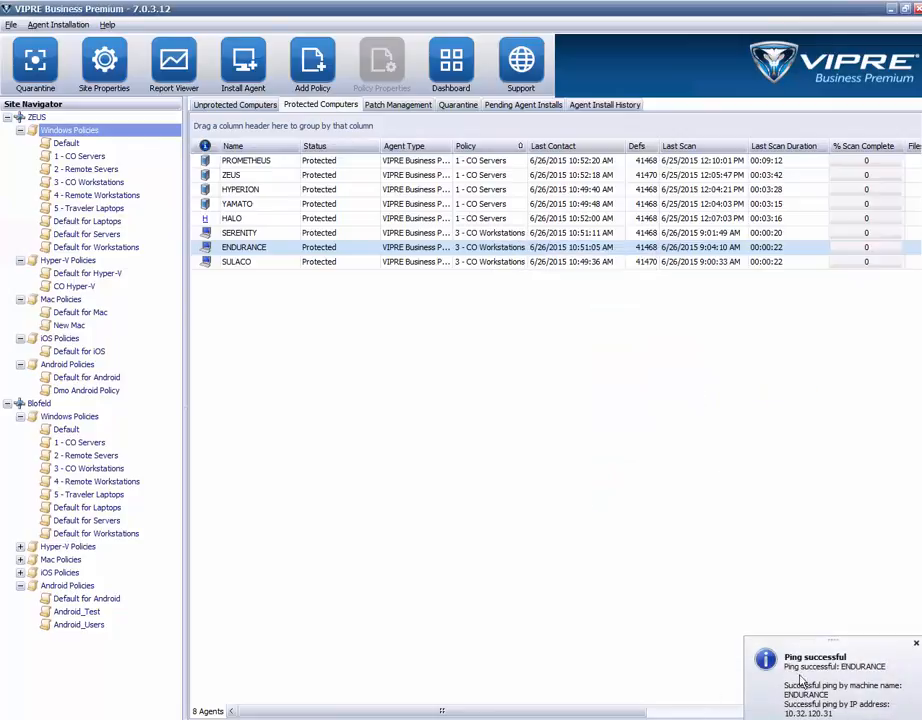
- Examine the scanning and patch management commands available for the ENDURANCE agent
{"action": "right_click", "coordinate": [458, 253]}
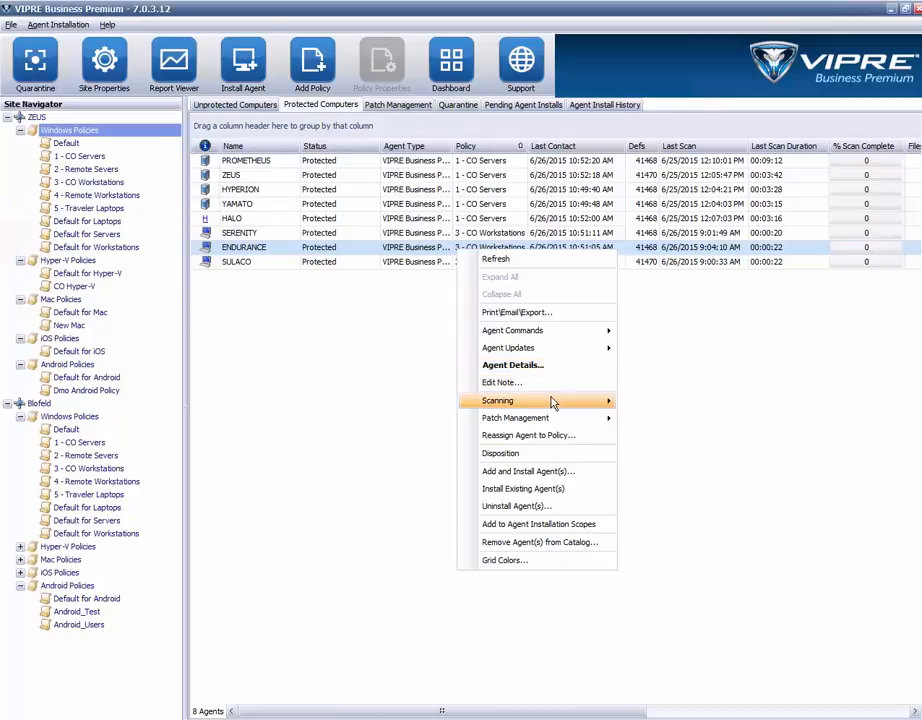
{"action": "mouse_move", "coordinate": [561, 404]}
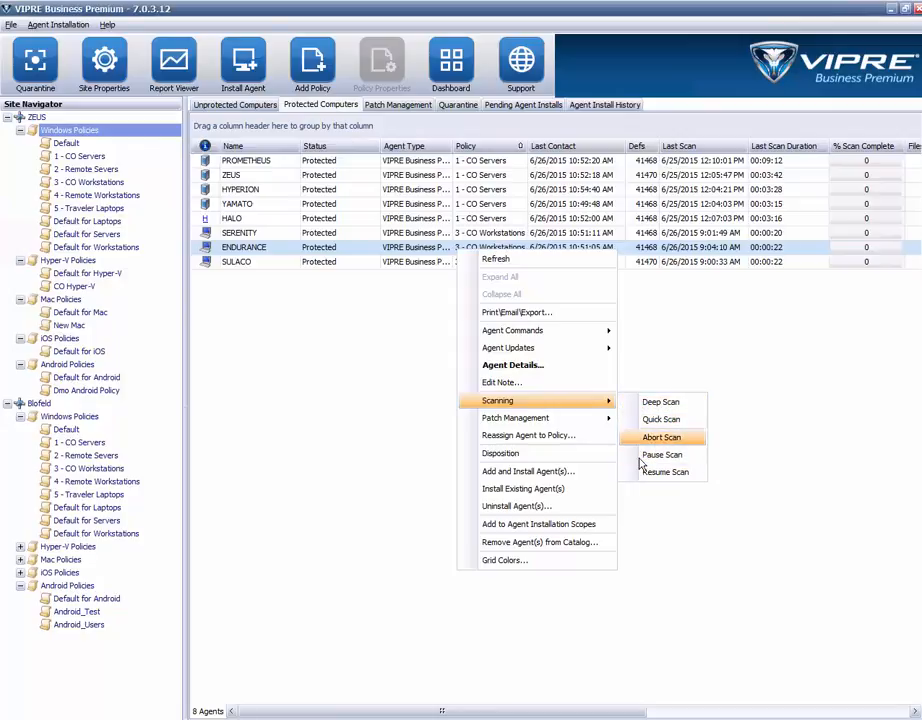
{"action": "mouse_move", "coordinate": [587, 422]}
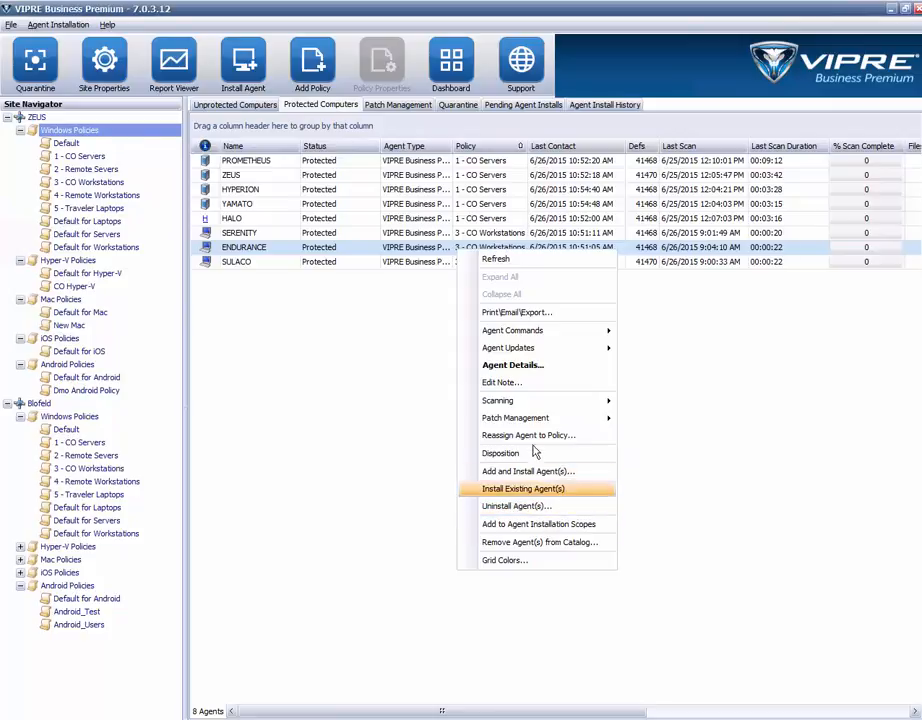
{"action": "left_click", "coordinate": [346, 321]}
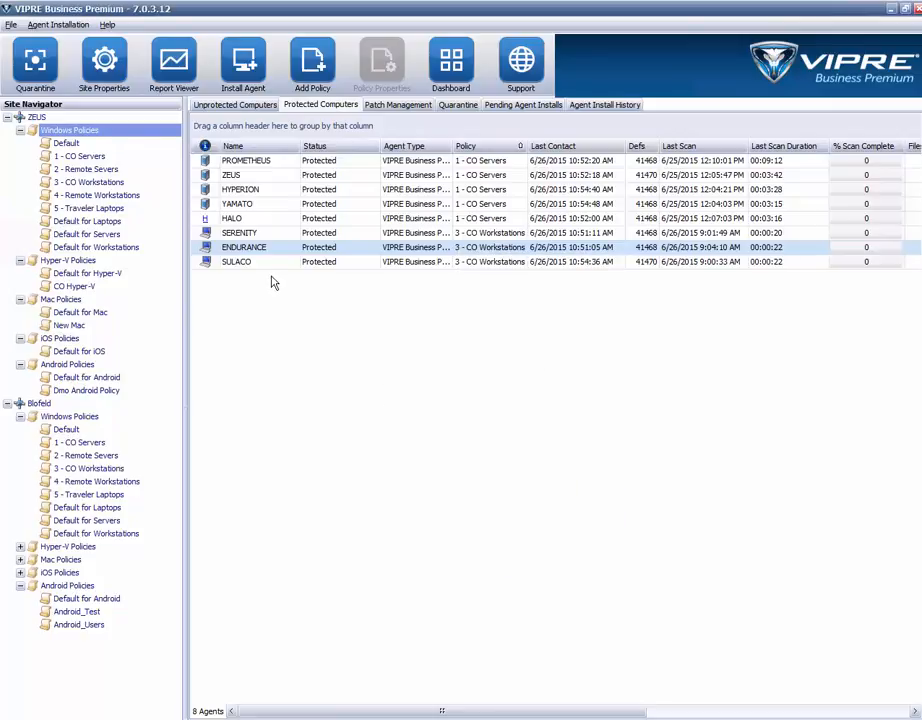
- Select the five computers from PROMETHEUS to HALO and examine the agent commands and updates available for them together
{"action": "left_click", "coordinate": [285, 219], "text": "ctrl"}
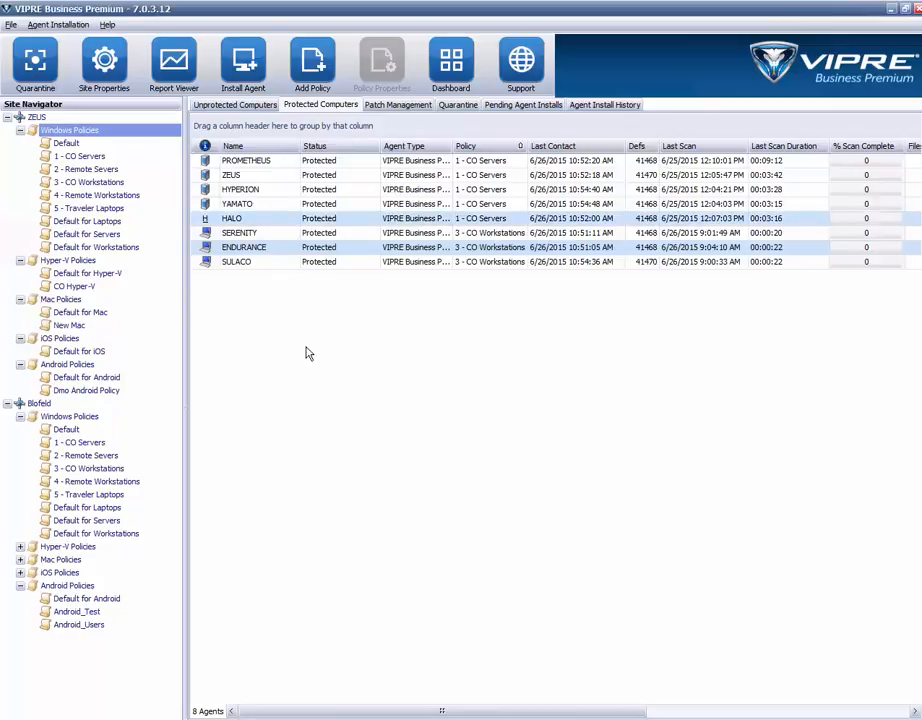
{"action": "left_click", "coordinate": [278, 165], "text": "shift"}
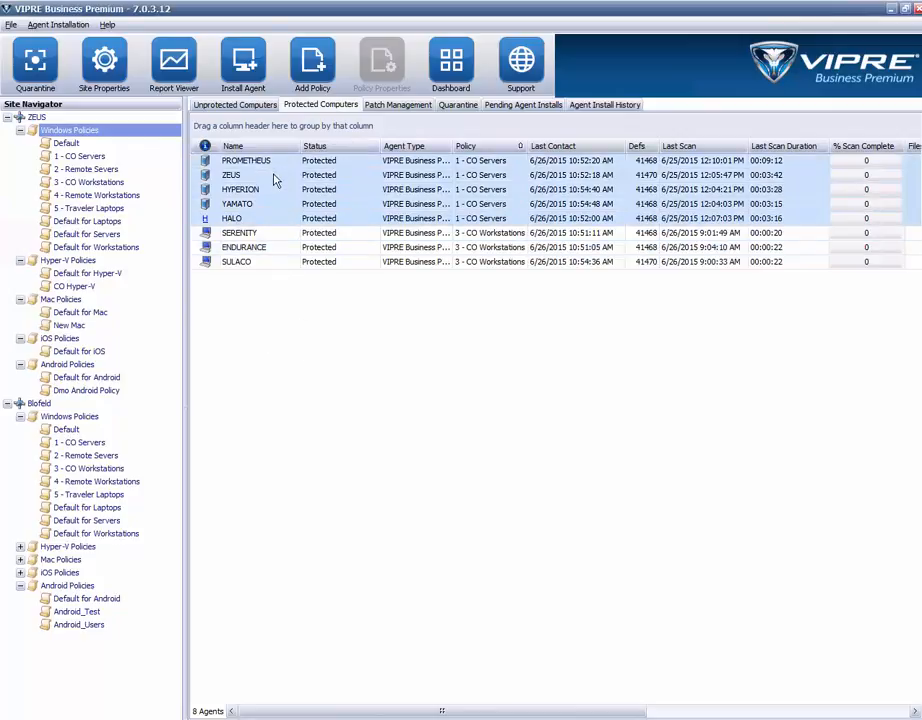
{"action": "right_click", "coordinate": [290, 175]}
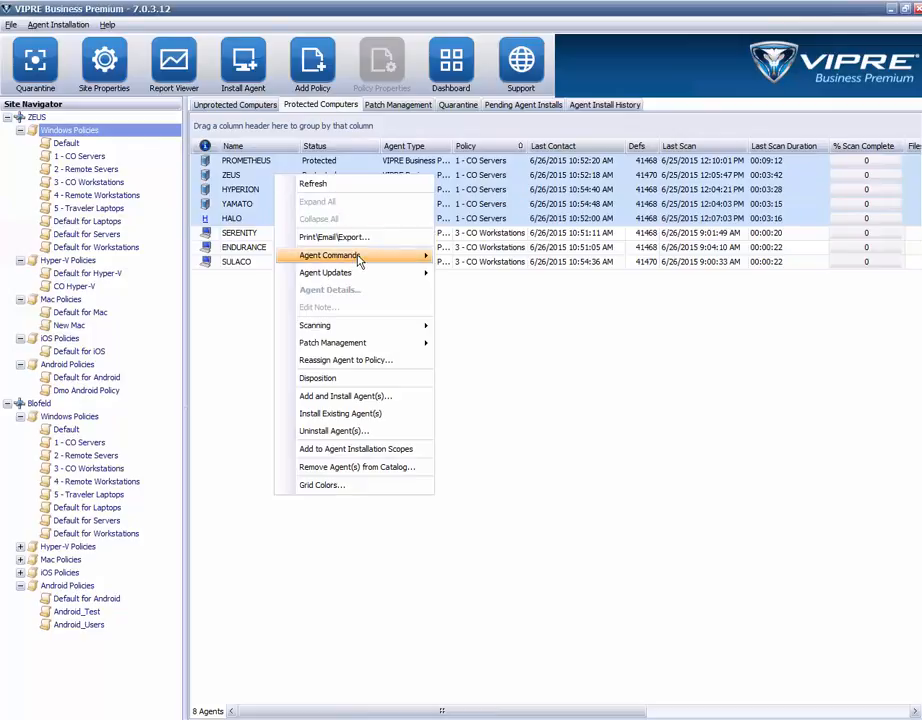
{"action": "mouse_move", "coordinate": [359, 262]}
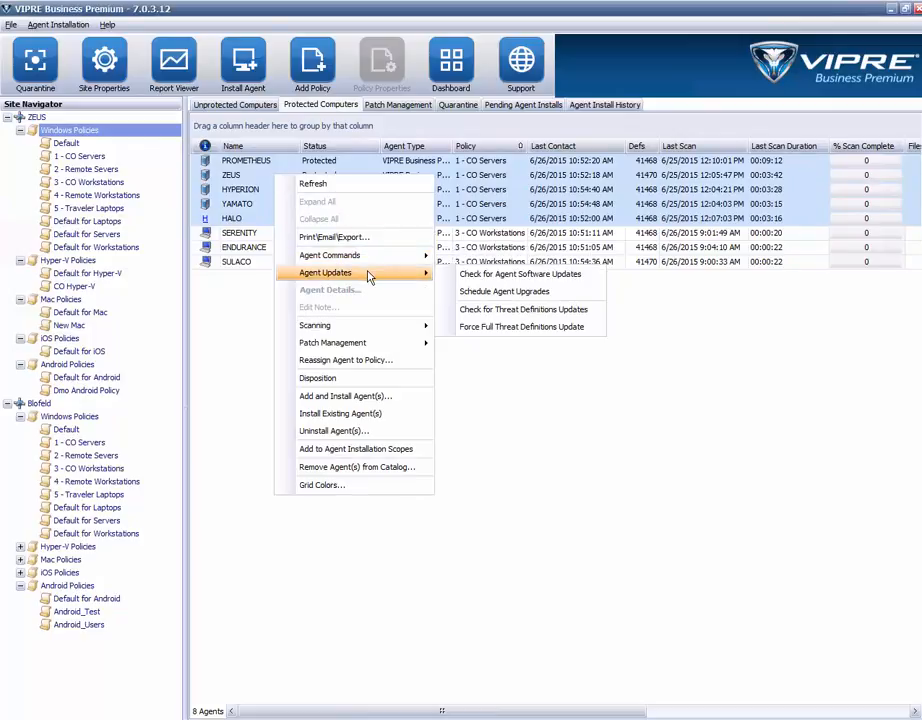
{"action": "left_click", "coordinate": [232, 370]}
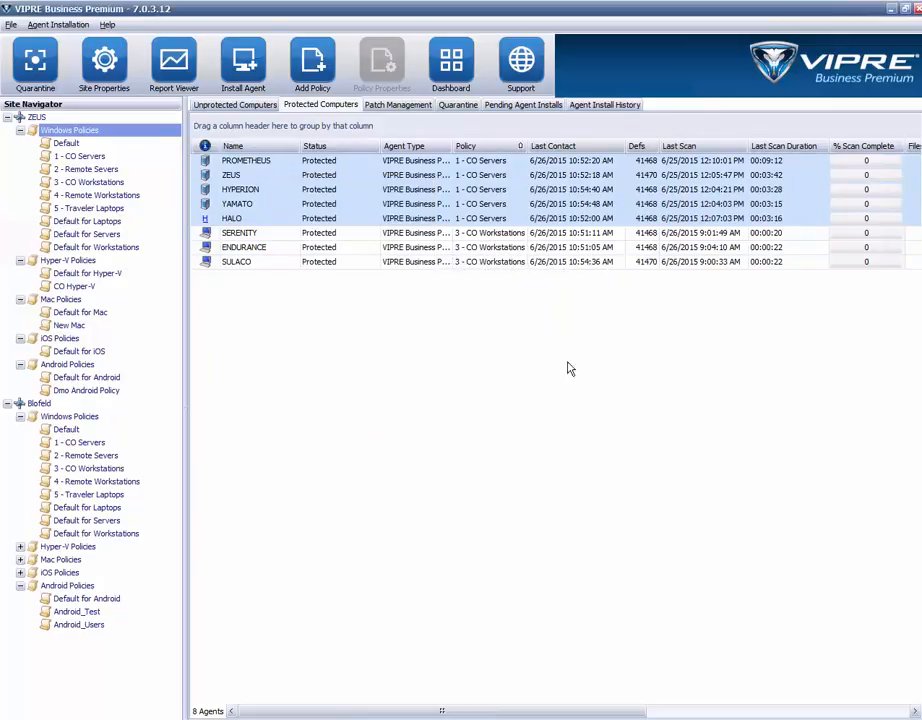
- View the agent details of SULACO, including its environment, last scan summary, quarantine and scan history, and close them
{"action": "left_click", "coordinate": [266, 263]}
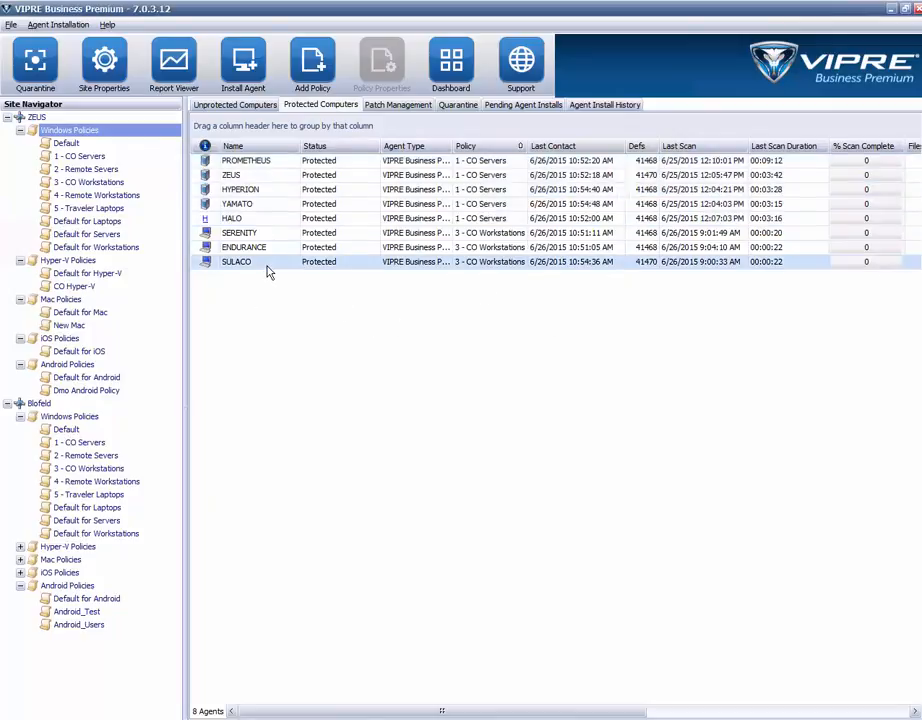
{"action": "right_click", "coordinate": [330, 266]}
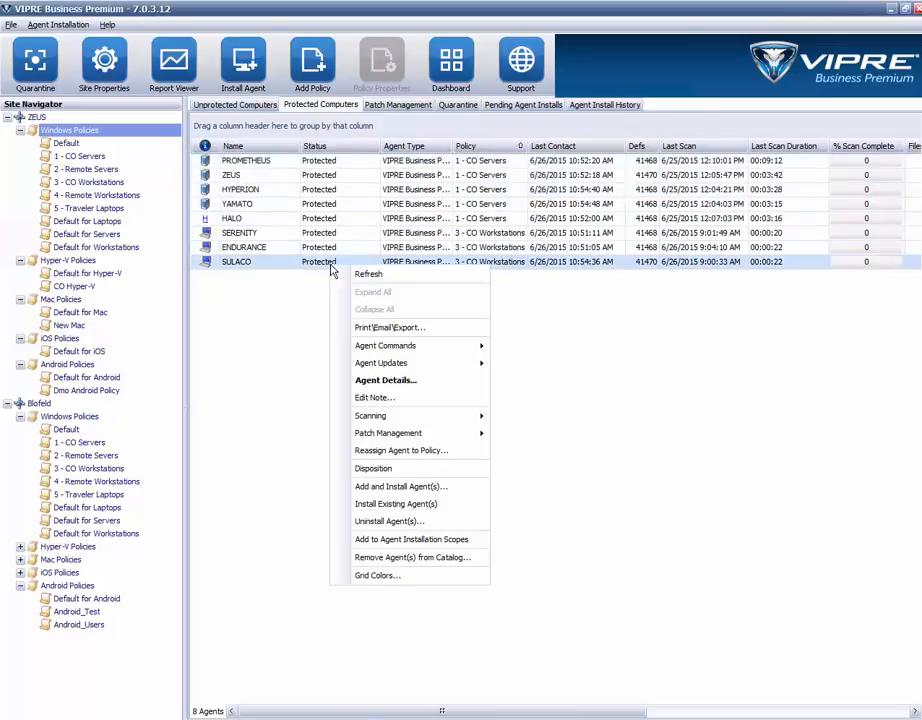
{"action": "left_click", "coordinate": [399, 383]}
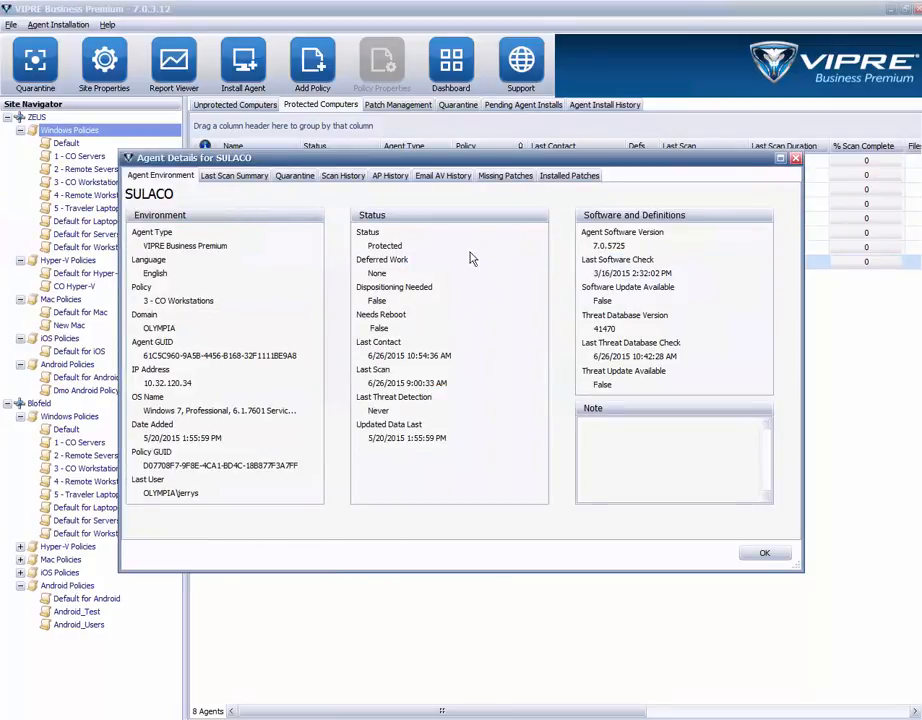
{"action": "left_click", "coordinate": [238, 176]}
{"action": "left_click", "coordinate": [293, 177]}
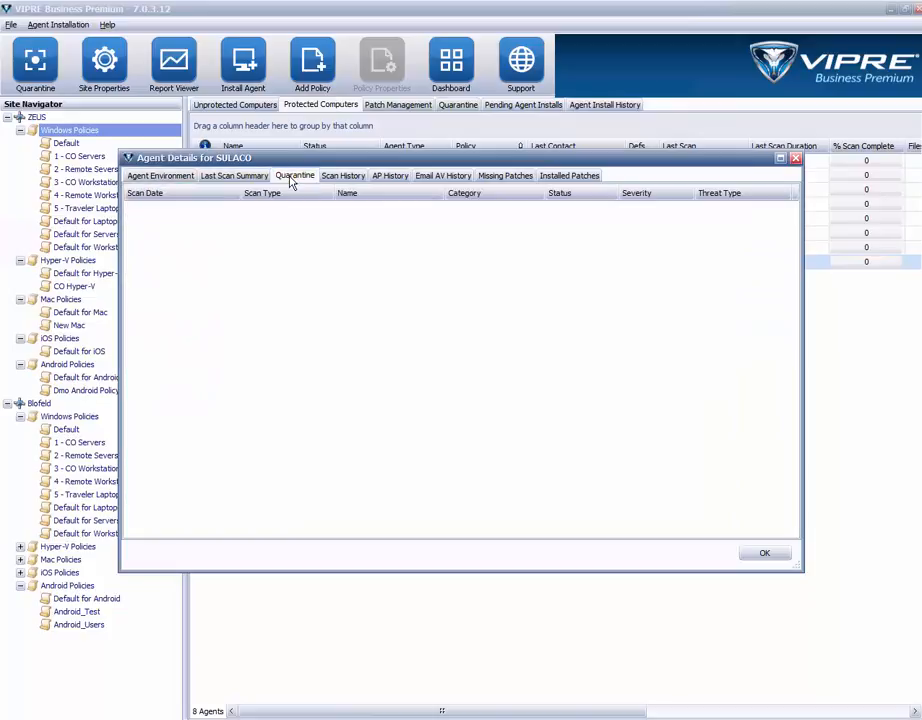
{"action": "left_click", "coordinate": [349, 181]}
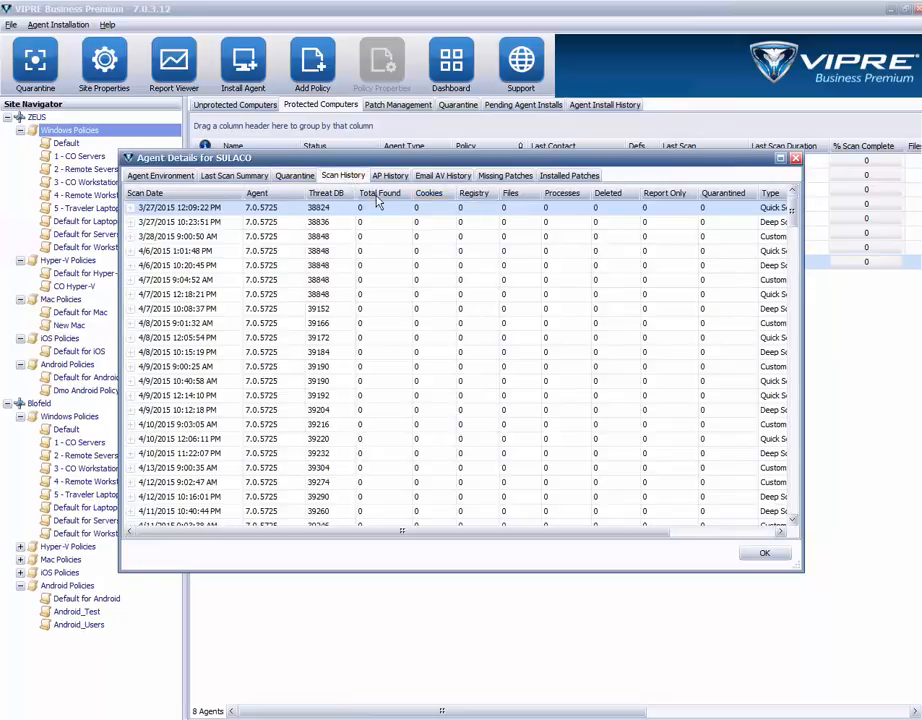
{"action": "left_click", "coordinate": [796, 159]}
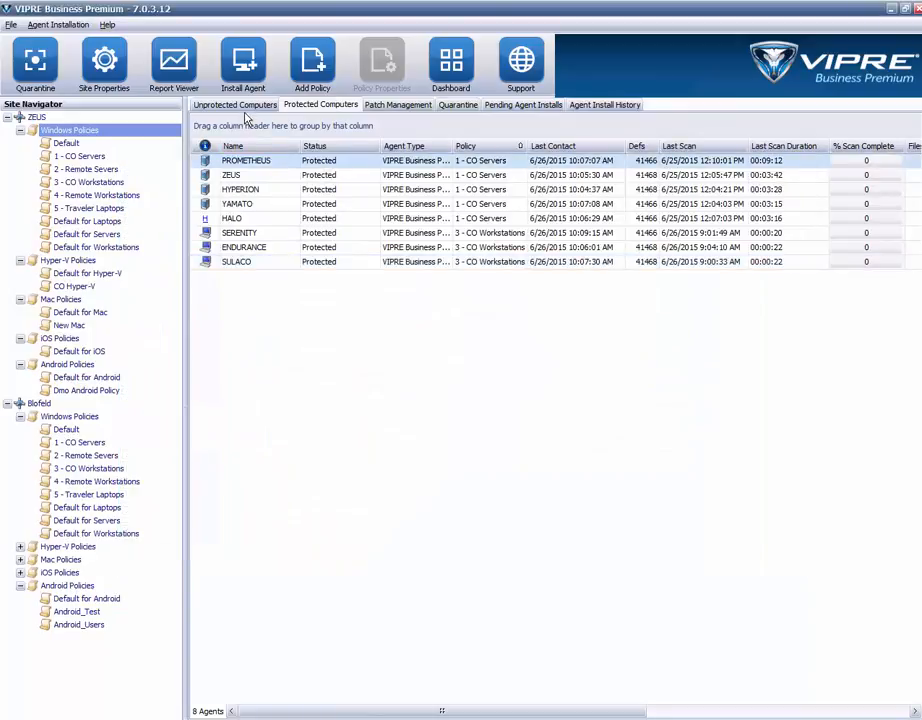
- Examine the policy and agent type choices for installing an agent on the unprotected computer LIBERATOR, and cancel the installation
{"action": "left_click", "coordinate": [236, 105]}
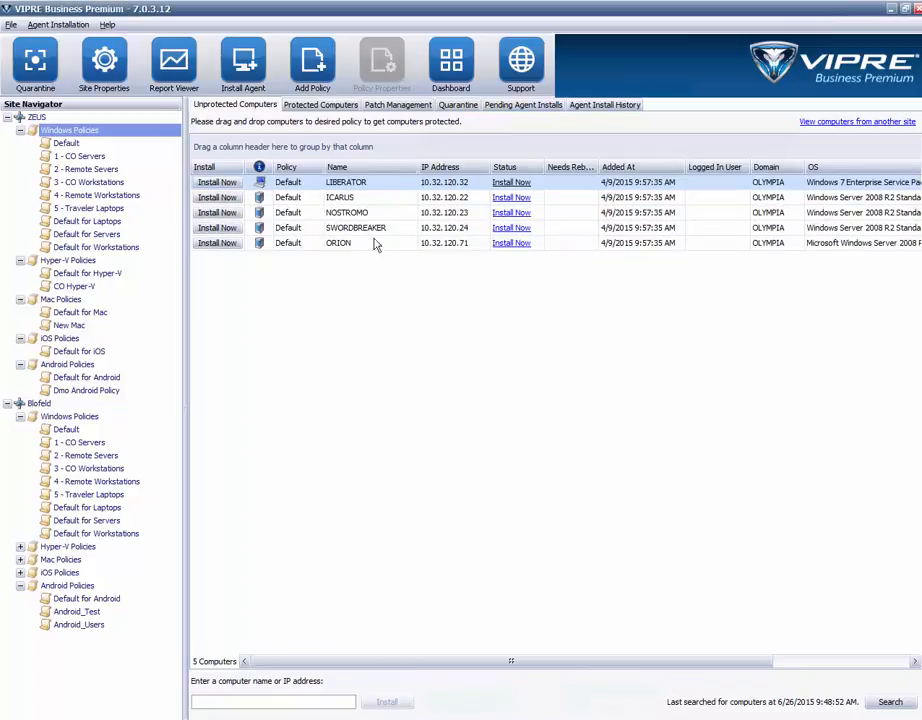
{"action": "left_click", "coordinate": [518, 184]}
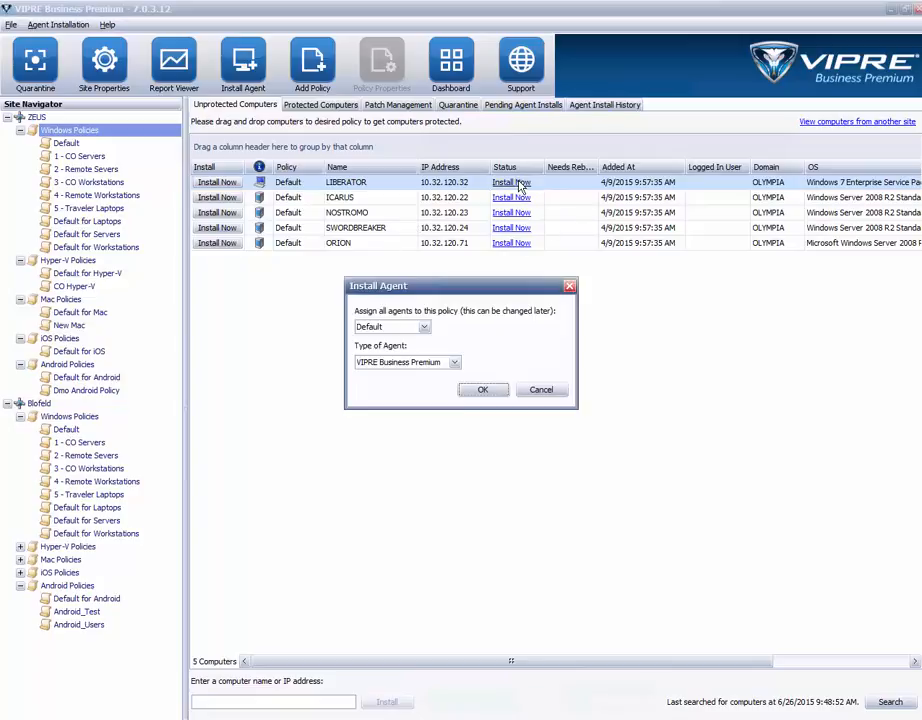
{"action": "left_click", "coordinate": [425, 329]}
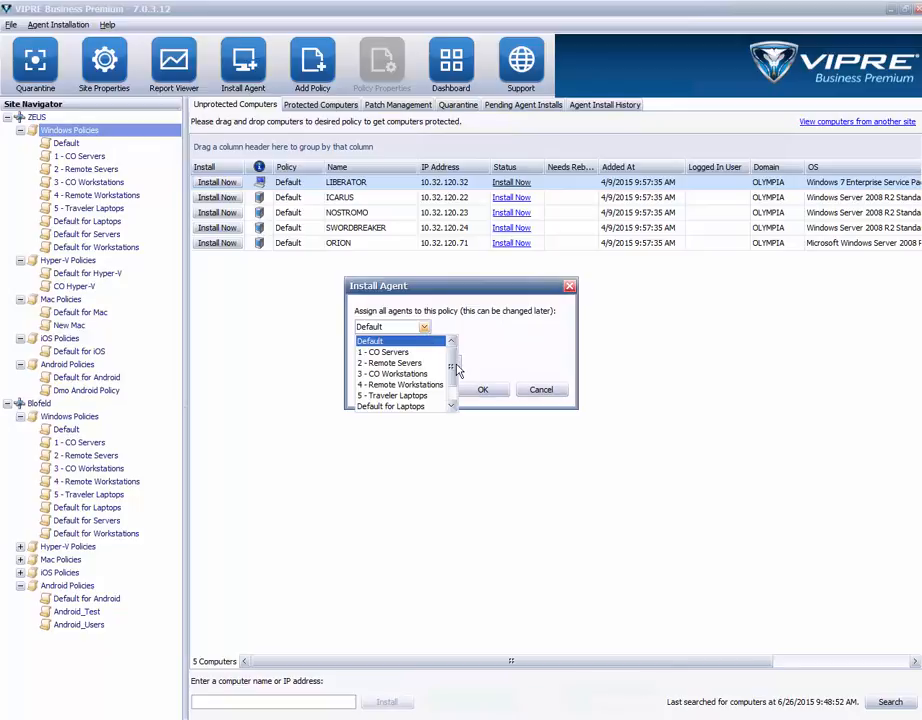
{"action": "left_click_drag", "start_coordinate": [454, 363], "coordinate": [456, 379]}
{"action": "left_click", "coordinate": [507, 357]}
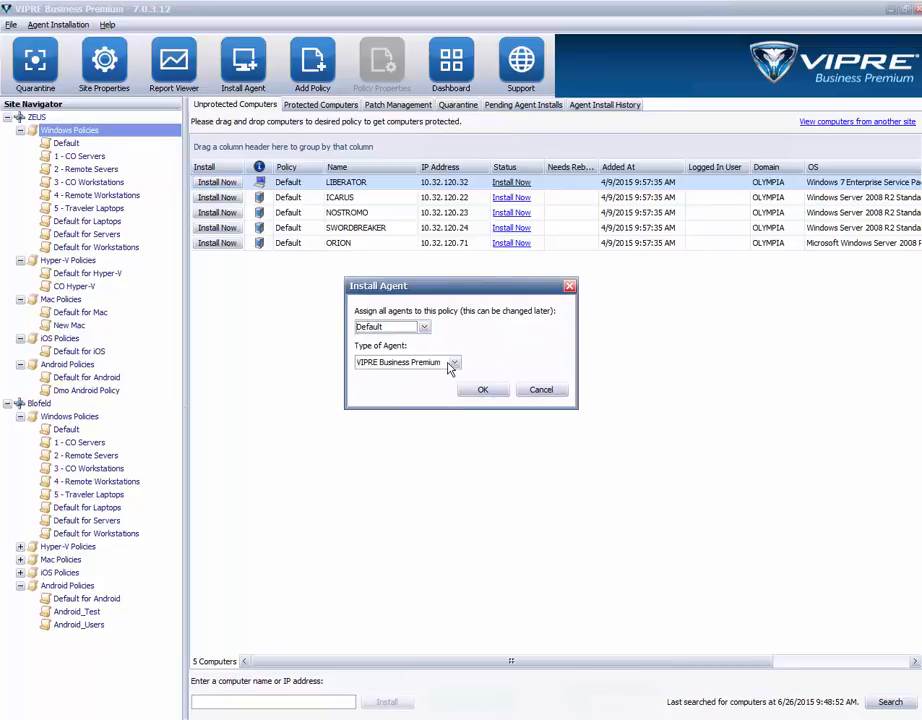
{"action": "left_click", "coordinate": [456, 362]}
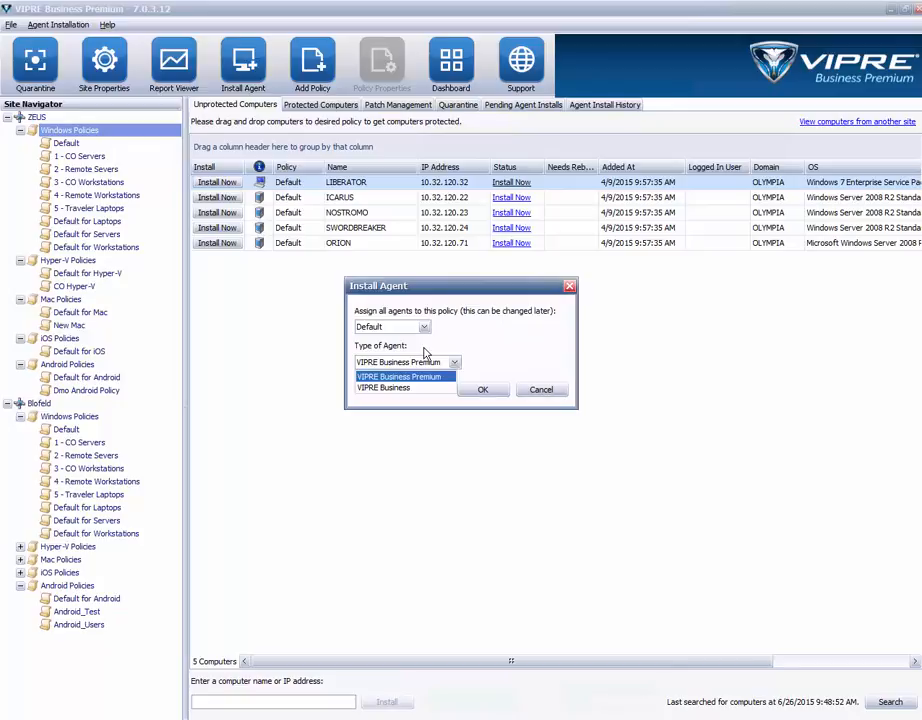
{"action": "left_click", "coordinate": [510, 347]}
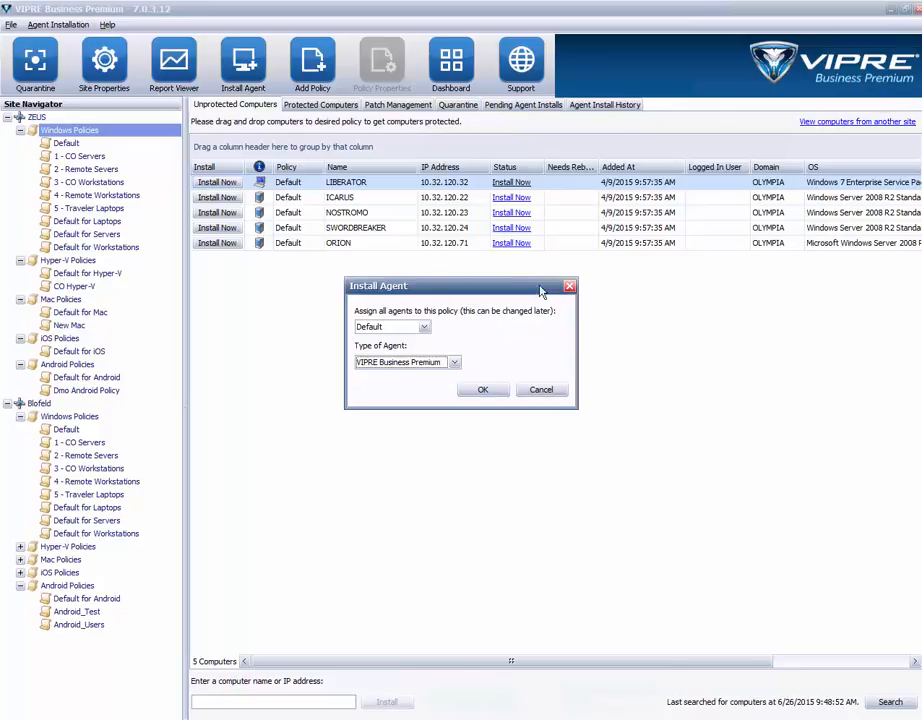
{"action": "left_click", "coordinate": [455, 364]}
{"action": "left_click", "coordinate": [454, 362]}
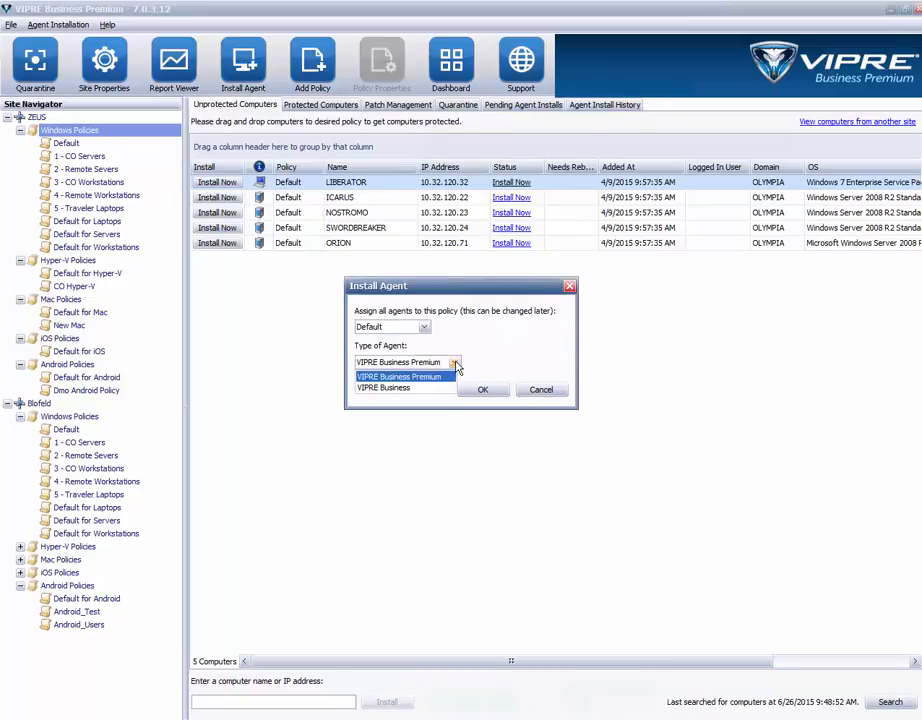
{"action": "left_click", "coordinate": [455, 363]}
{"action": "left_click", "coordinate": [540, 389]}
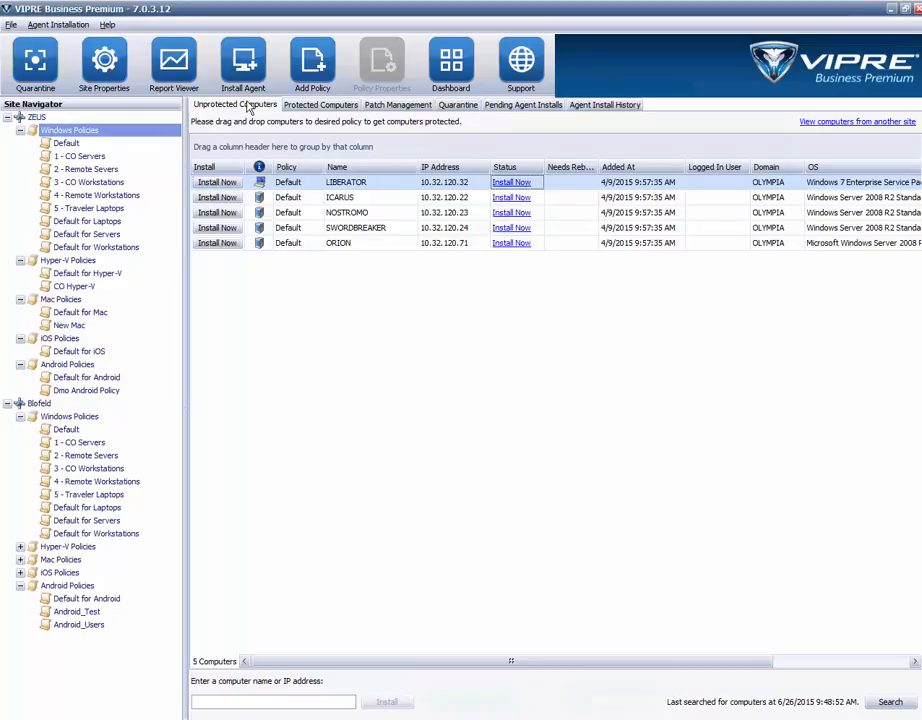
- Start the agent installation wizard for Windows devices, reviewing the device types, and choose the Default for Laptops policy
{"action": "left_click", "coordinate": [245, 65]}
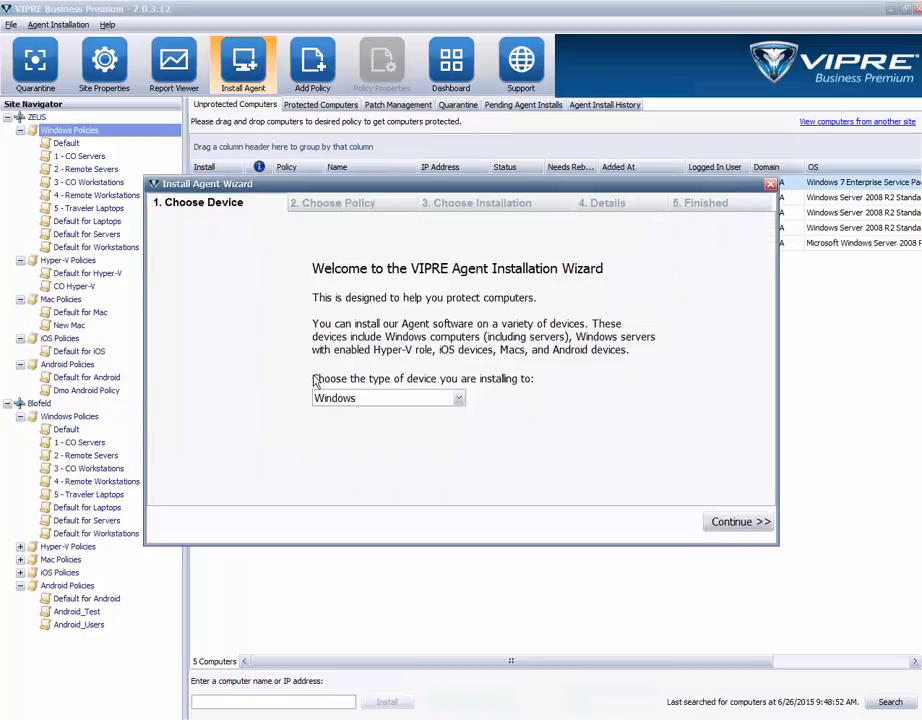
{"action": "left_click", "coordinate": [459, 399]}
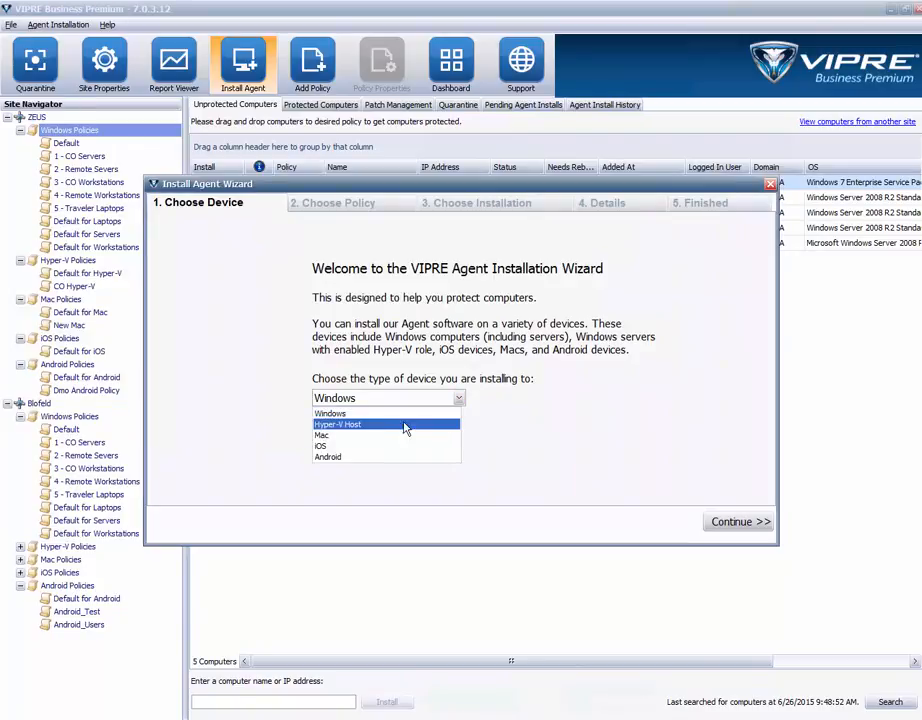
{"action": "left_click", "coordinate": [514, 445]}
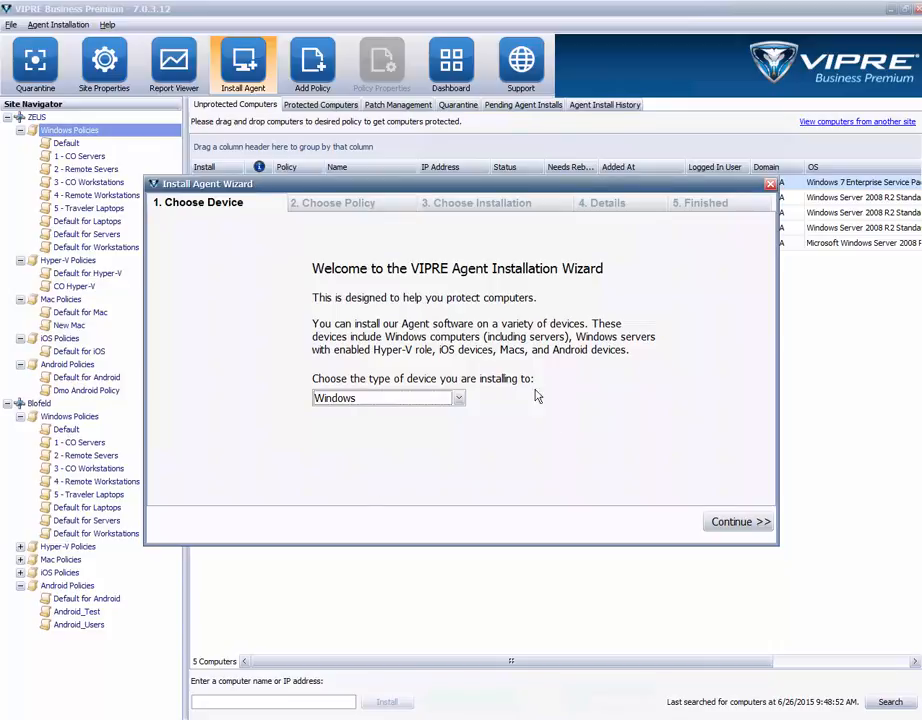
{"action": "left_click", "coordinate": [738, 524]}
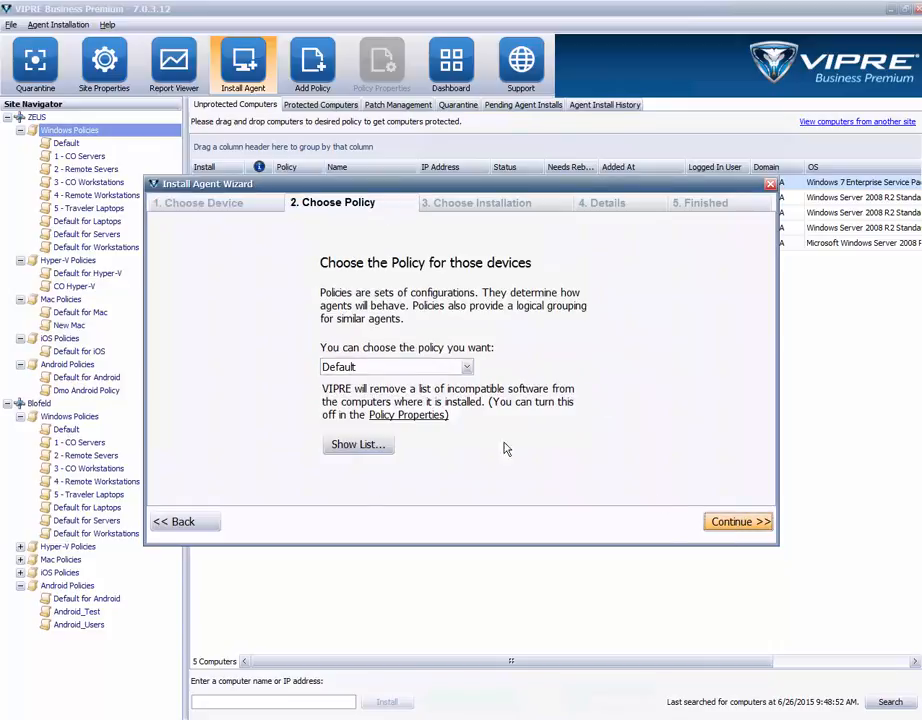
{"action": "left_click", "coordinate": [466, 368]}
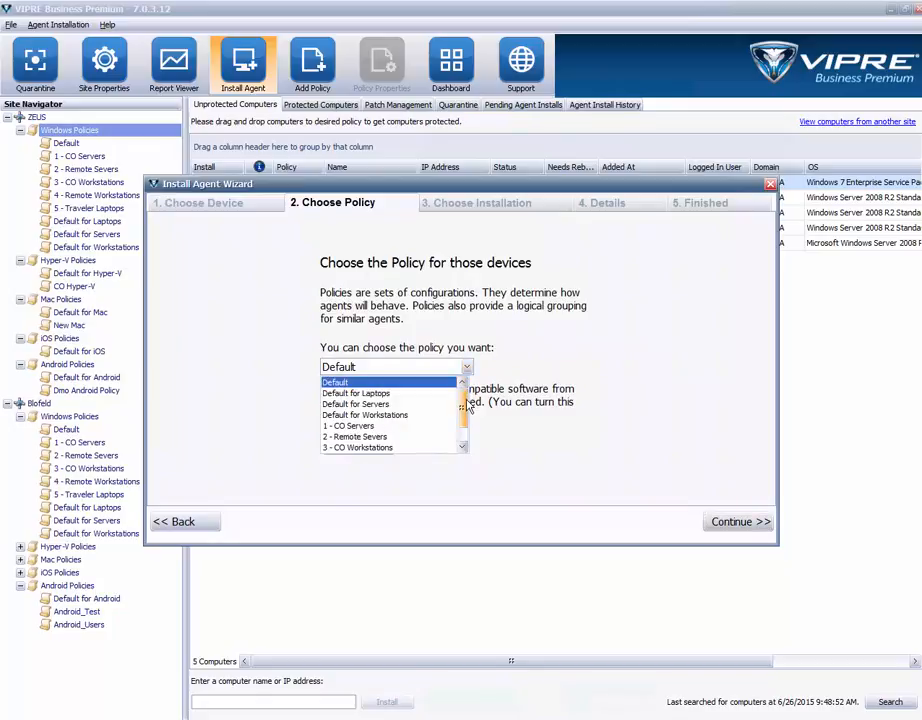
{"action": "scroll", "coordinate": [466, 408], "scroll_direction": "down", "scroll_amount": 1}
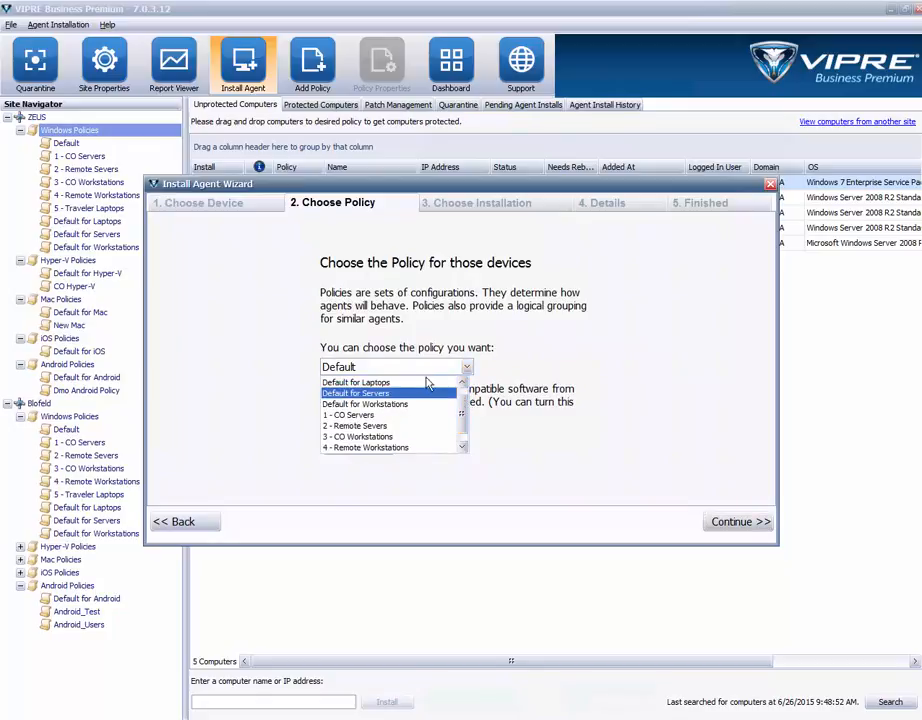
{"action": "left_click", "coordinate": [419, 384]}
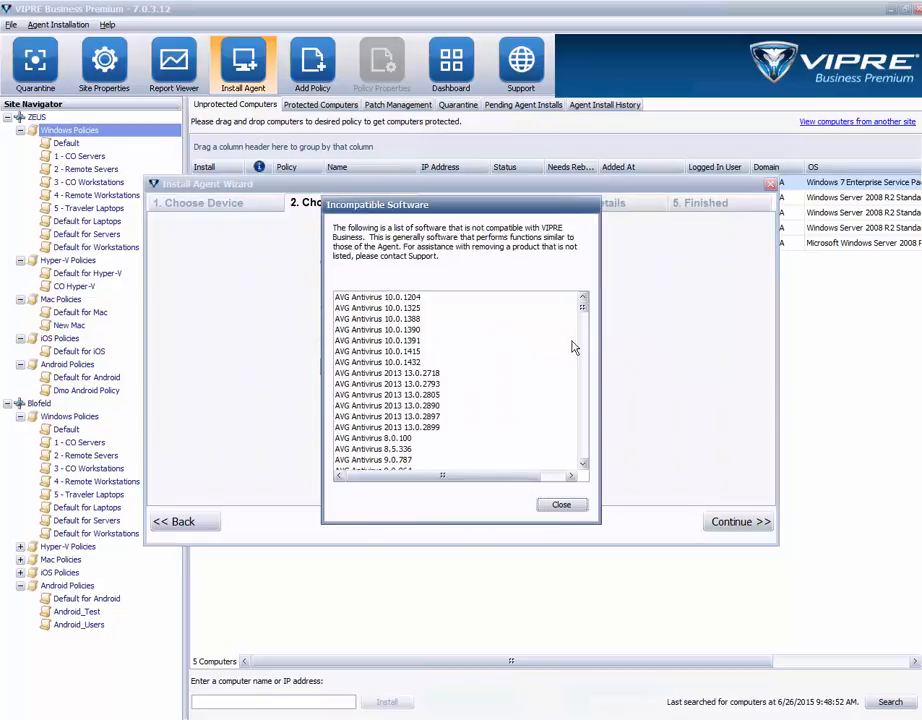
- Review the list of incompatible software through to its end, close it, and continue to the installation method choices
{"action": "left_click_drag", "start_coordinate": [585, 314], "coordinate": [587, 463]}
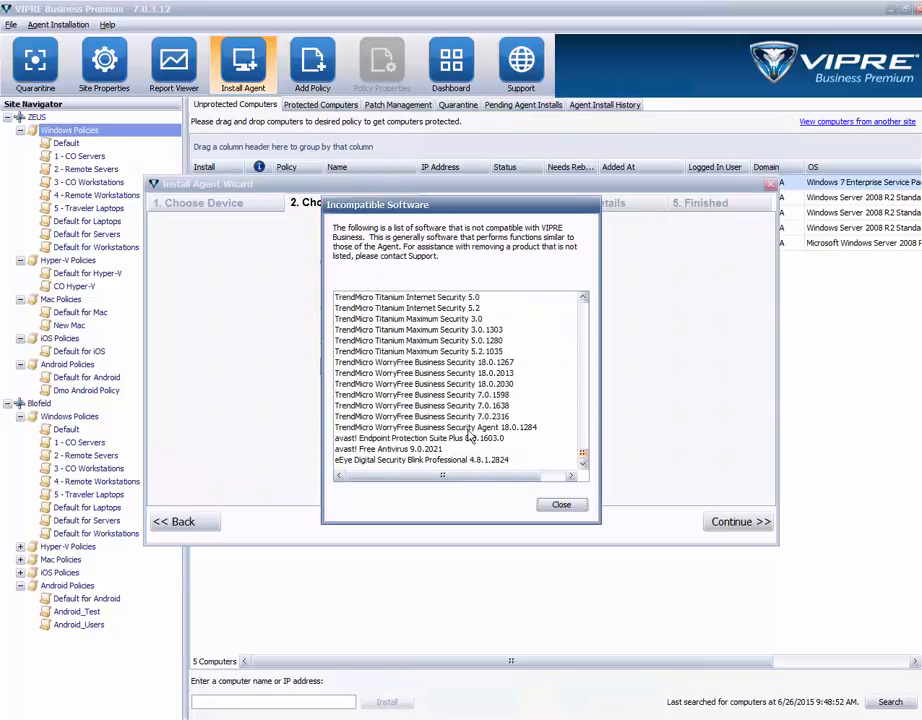
{"action": "left_click", "coordinate": [561, 505]}
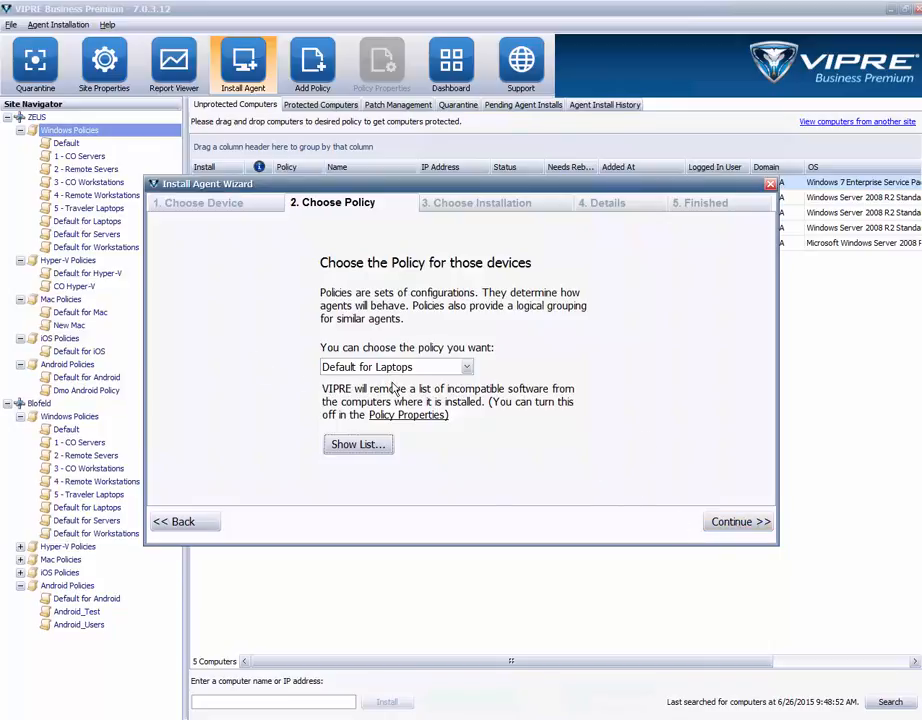
{"action": "left_click", "coordinate": [748, 521]}
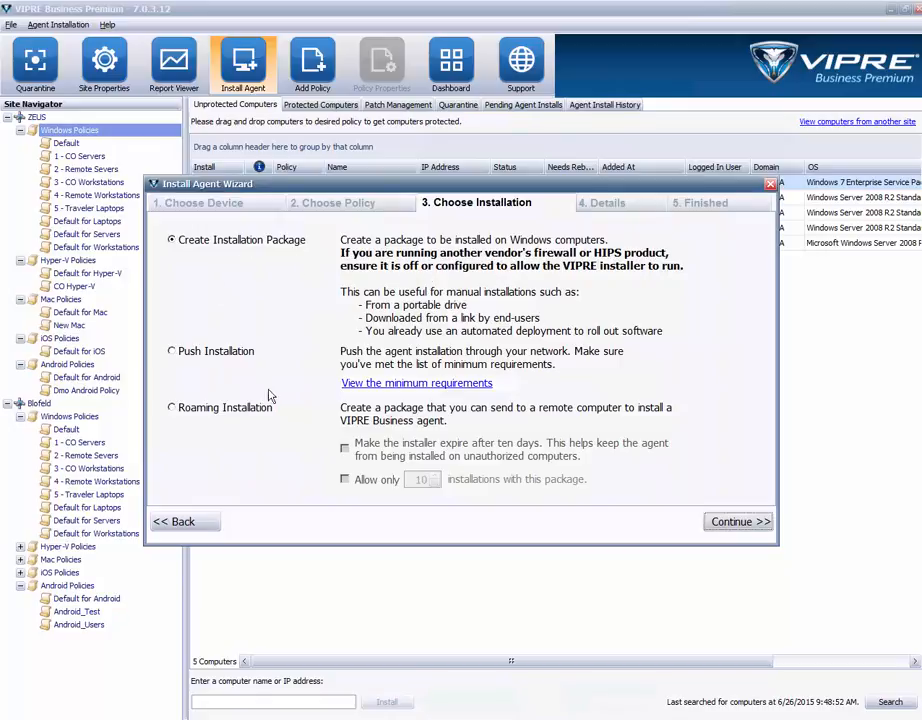
- Choose a roaming installation limited to 10 installations, continue to the package location, and close the wizard without creating the package
{"action": "left_click", "coordinate": [173, 409]}
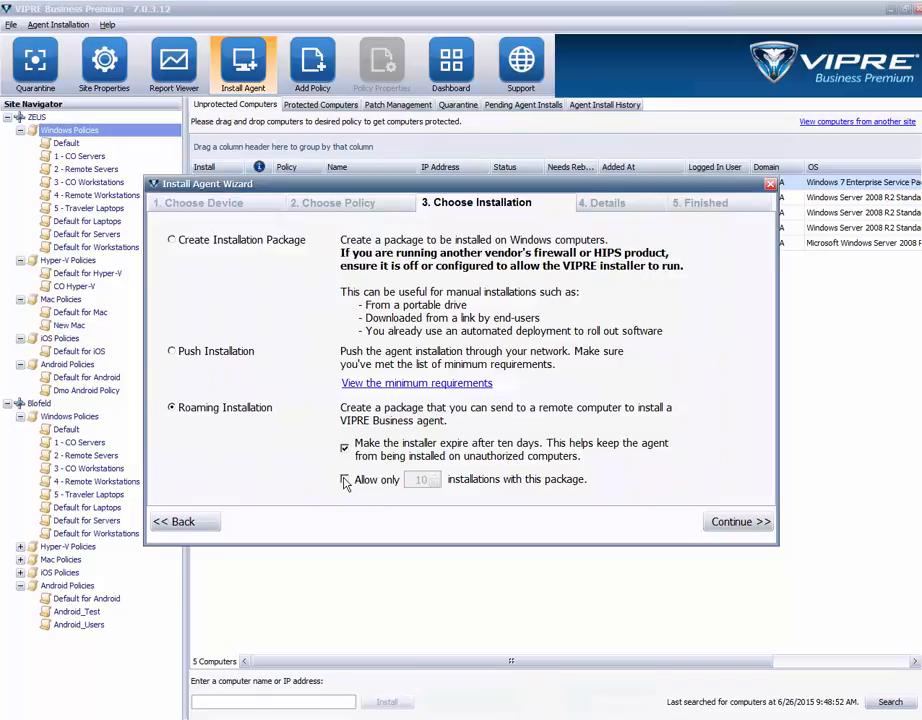
{"action": "left_click", "coordinate": [344, 480]}
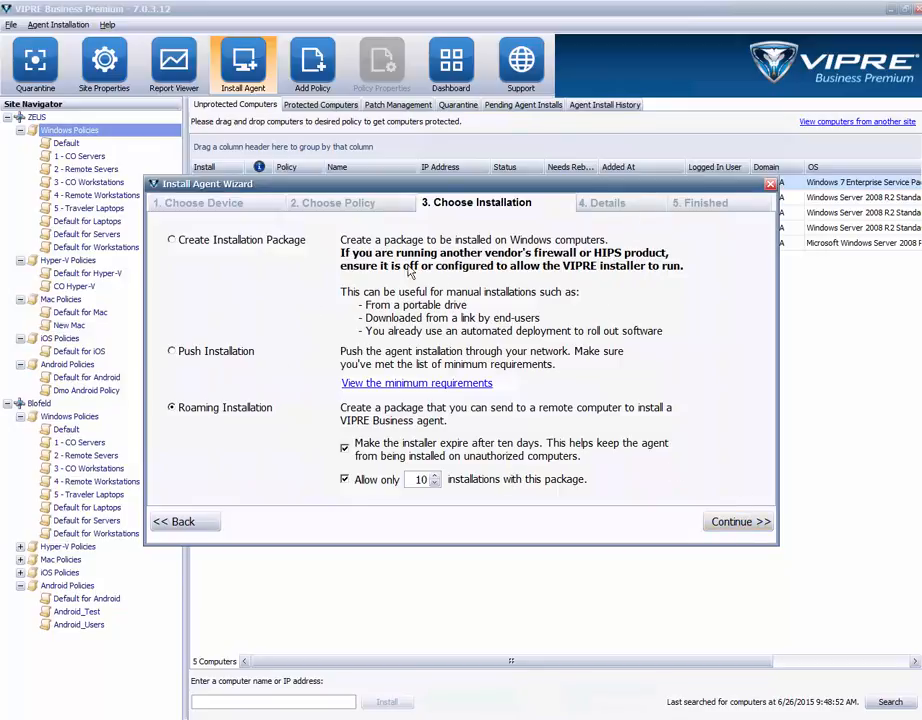
{"action": "left_click", "coordinate": [734, 522]}
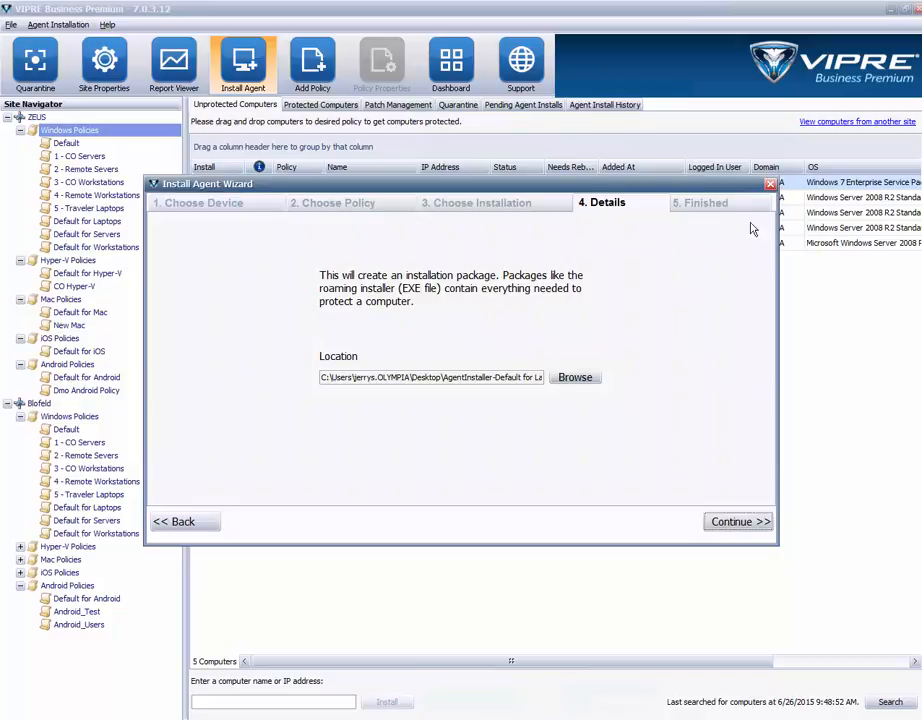
{"action": "left_click", "coordinate": [770, 184]}
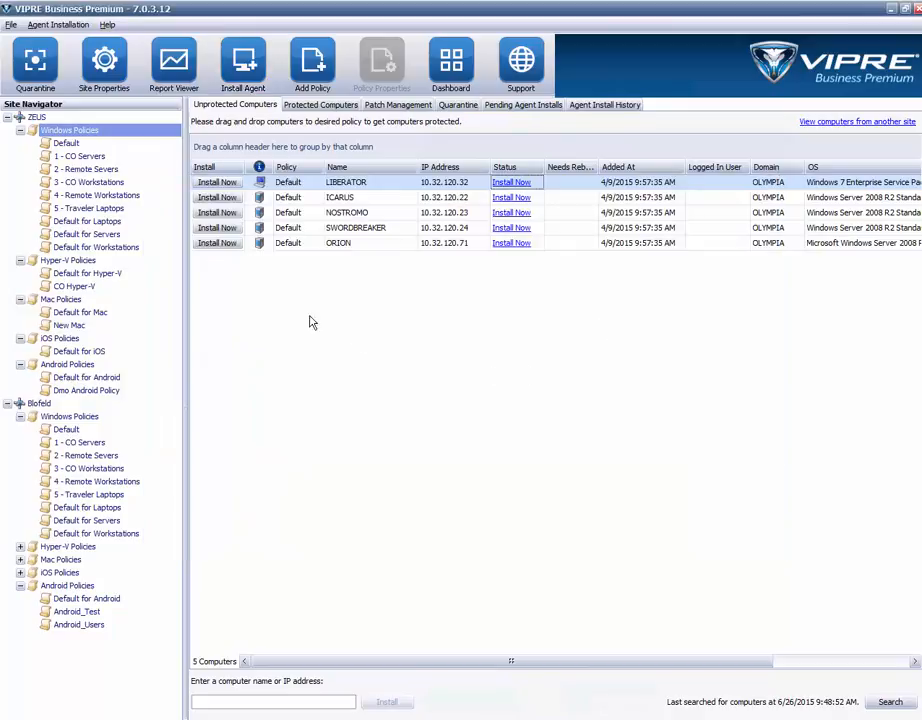
- Examine the agent installation commands, including the MSI, MST, EXE, roaming and Hyper-V installer package options
{"action": "left_click", "coordinate": [59, 27]}
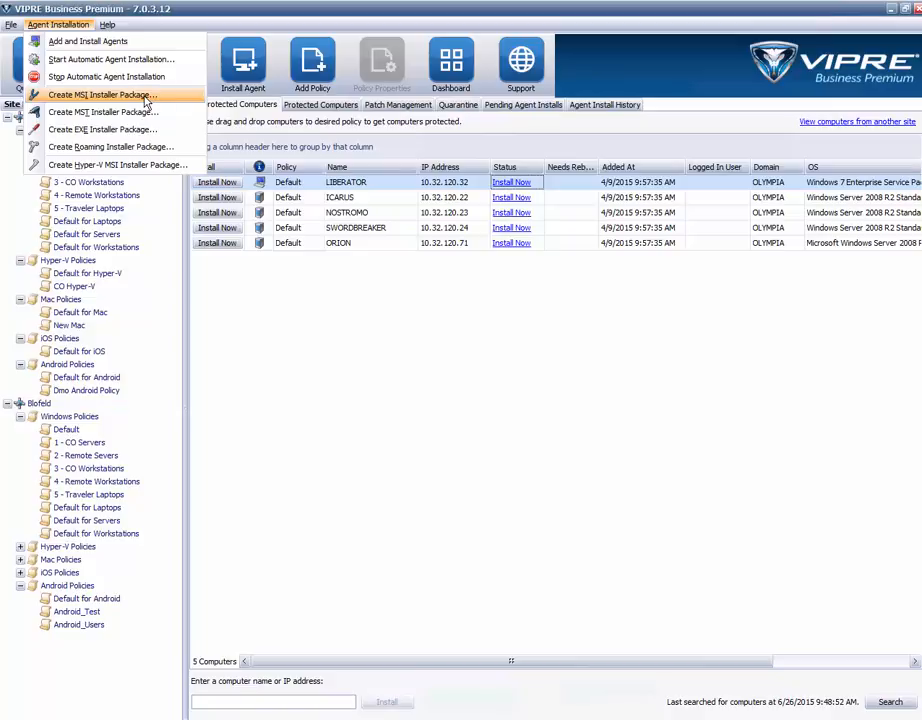
{"action": "left_click", "coordinate": [357, 330]}
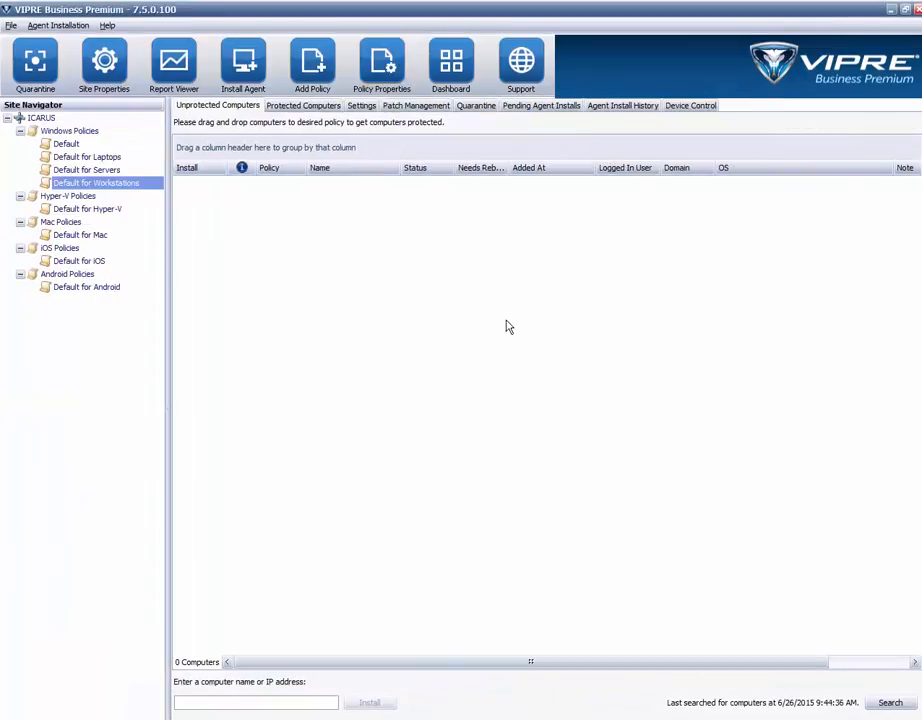
- Open the ICARUS site properties and review the registration, unprotected computer discovery, agent software and agent installation settings
{"action": "left_click", "coordinate": [112, 70]}
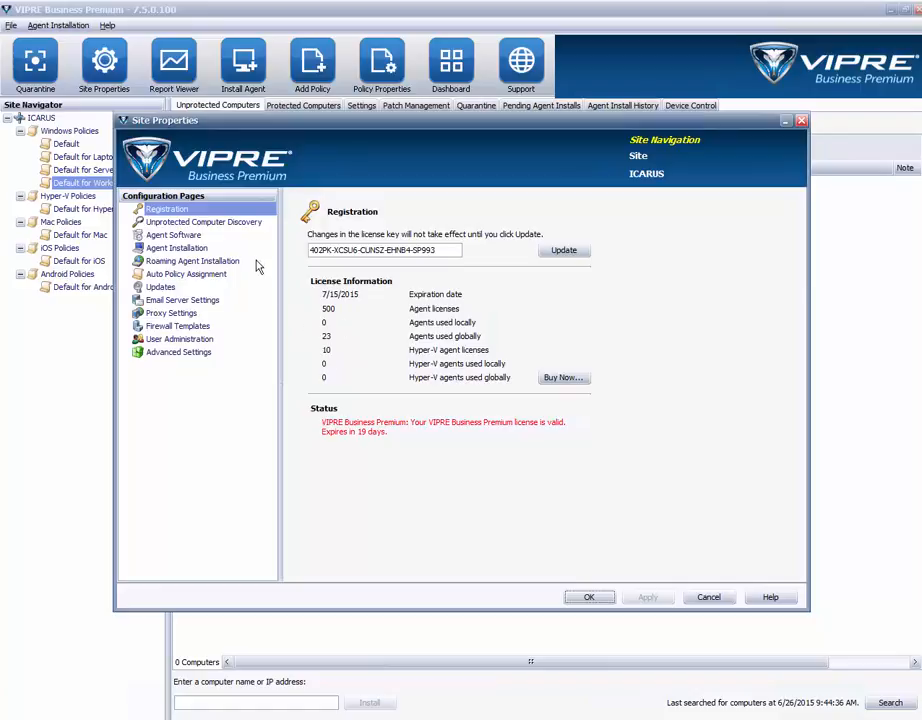
{"action": "left_click", "coordinate": [245, 224]}
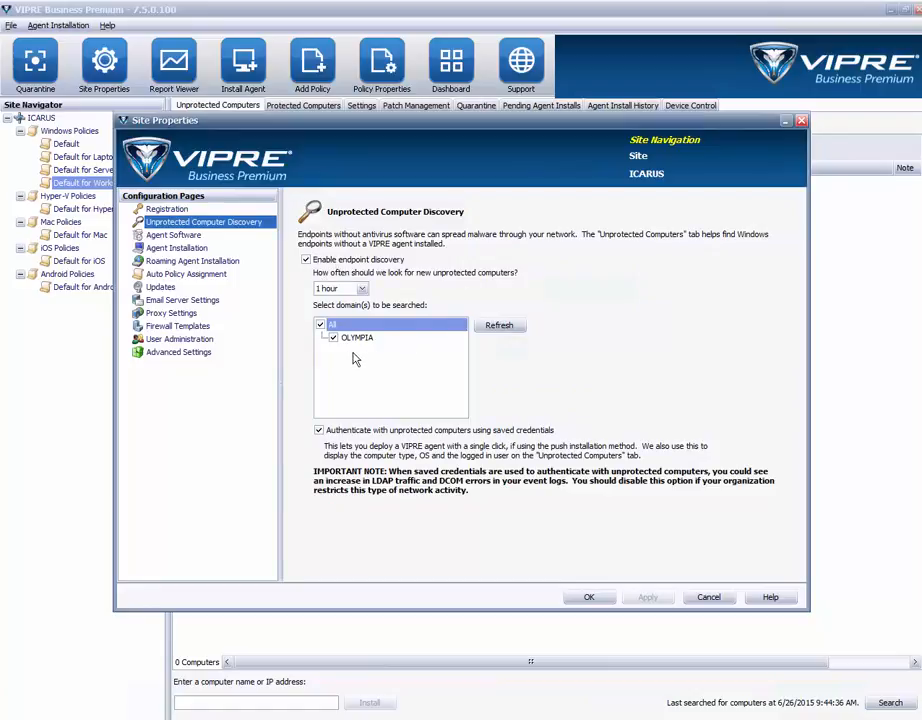
{"action": "left_click", "coordinate": [183, 237]}
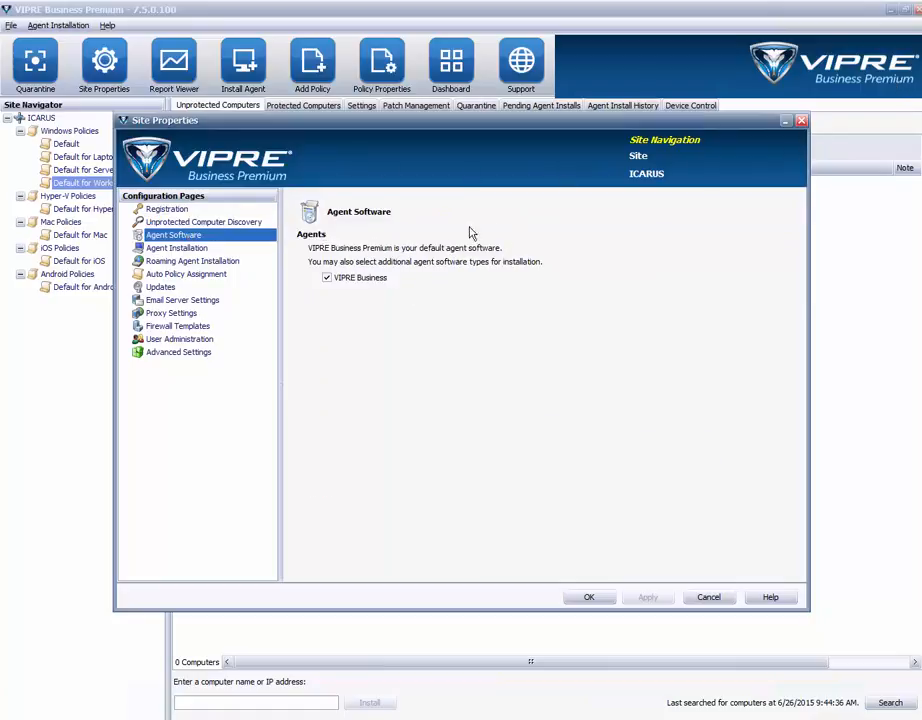
{"action": "left_click", "coordinate": [325, 279]}
{"action": "left_click", "coordinate": [182, 248]}
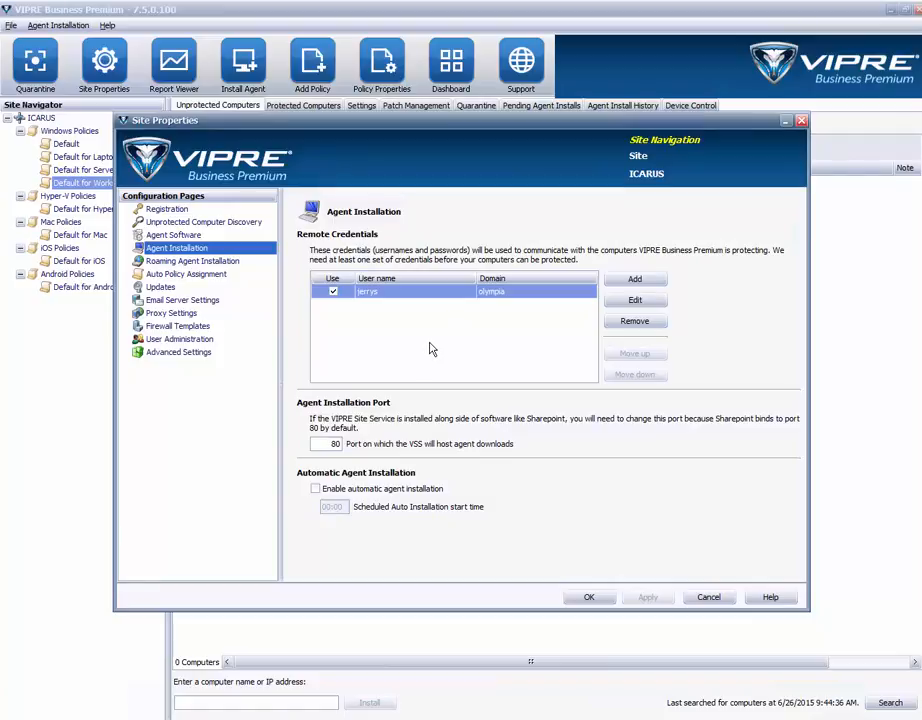
- Review the roaming agent installation packages and the expiry and installation-limit extension options for the active package, cancelling without changes
{"action": "left_click", "coordinate": [218, 262]}
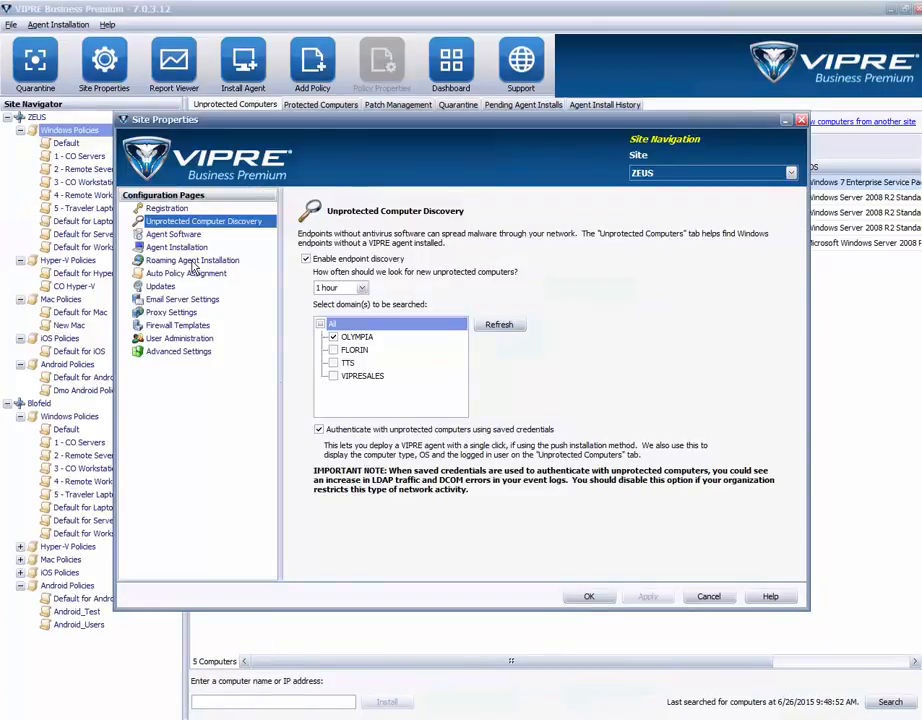
{"action": "left_click", "coordinate": [192, 260]}
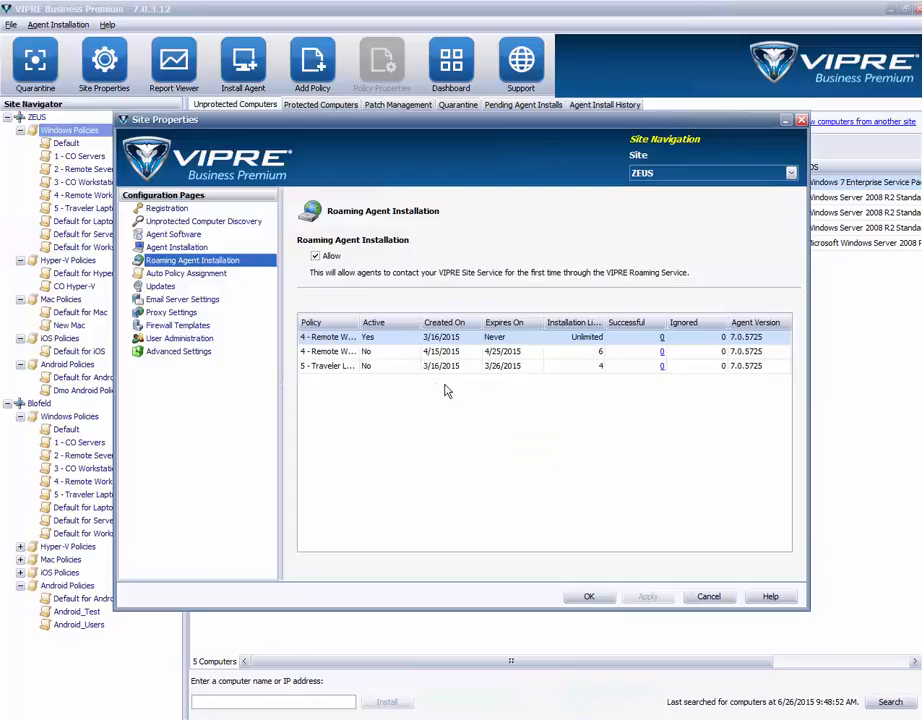
{"action": "right_click", "coordinate": [398, 342]}
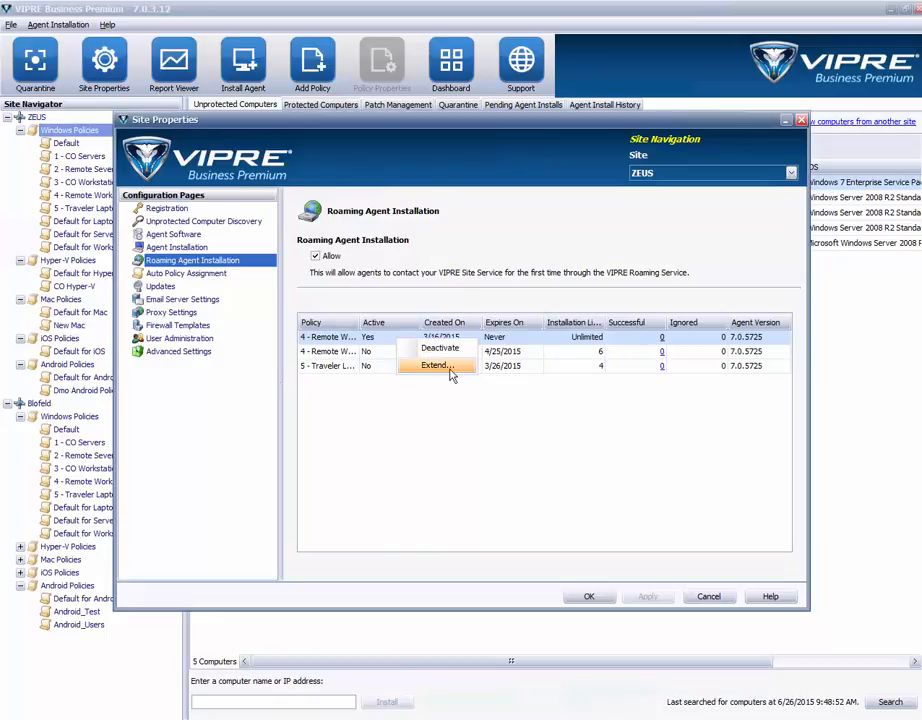
{"action": "left_click", "coordinate": [449, 368]}
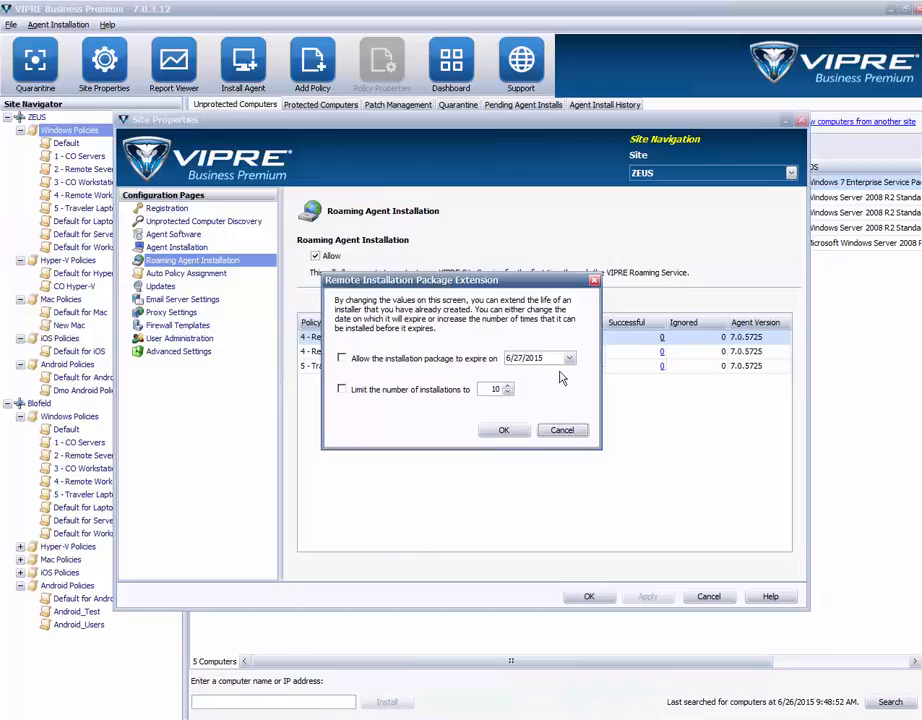
{"action": "left_click", "coordinate": [569, 359]}
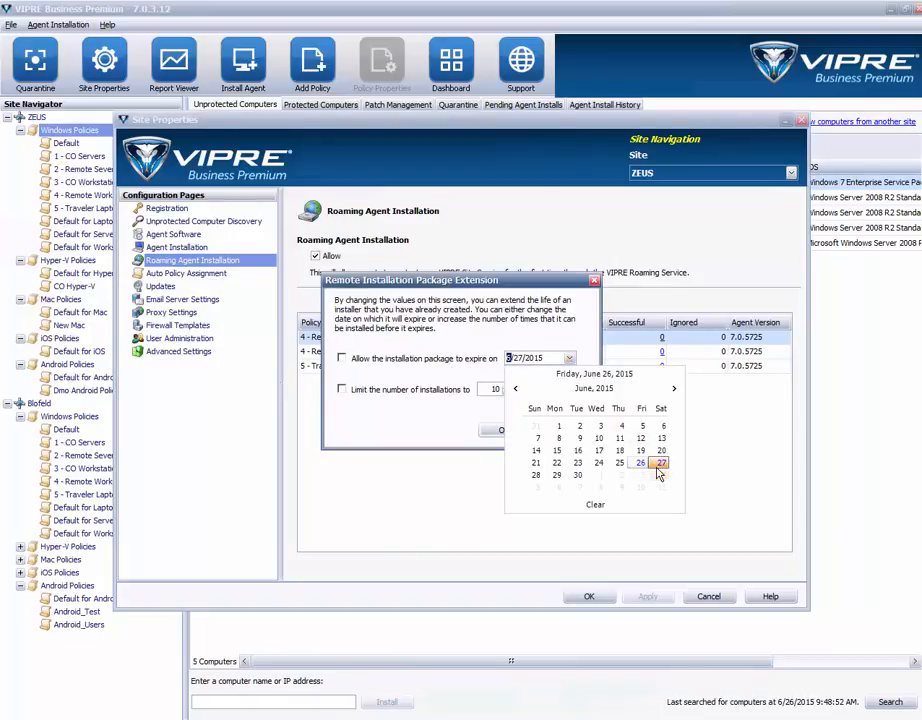
{"action": "left_click", "coordinate": [443, 430]}
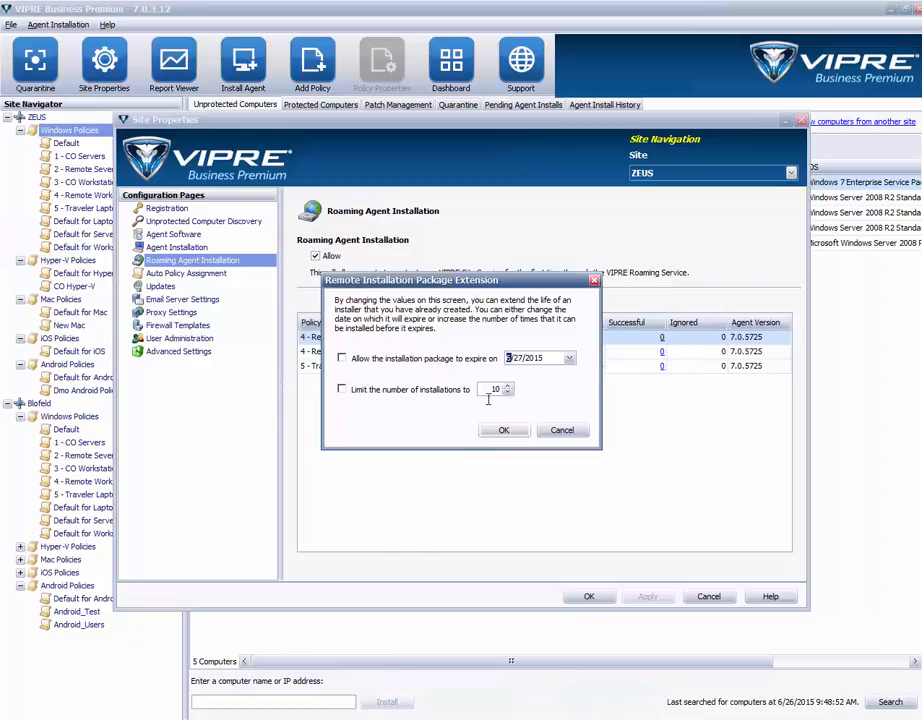
{"action": "left_click", "coordinate": [566, 431]}
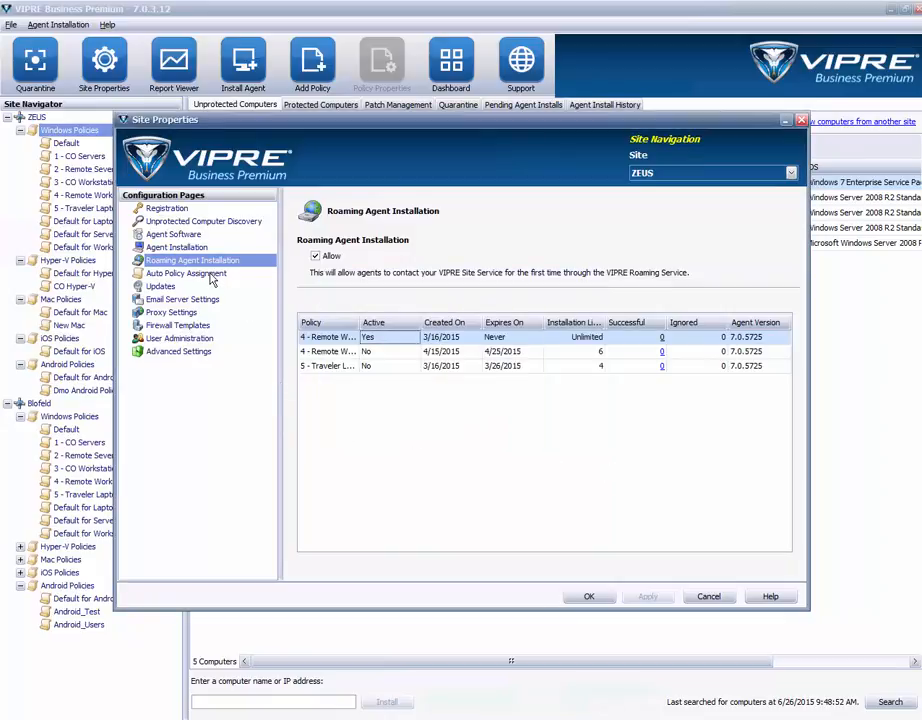
- Review the auto policy assignment settings and the policies available for workstations and laptops
{"action": "left_click", "coordinate": [211, 275]}
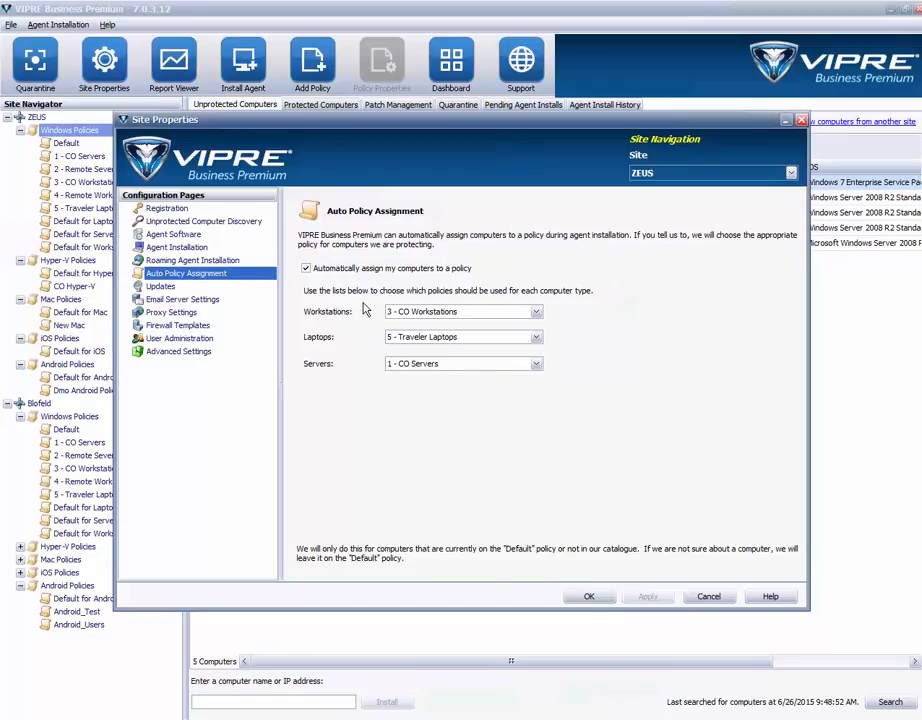
{"action": "left_click", "coordinate": [536, 313]}
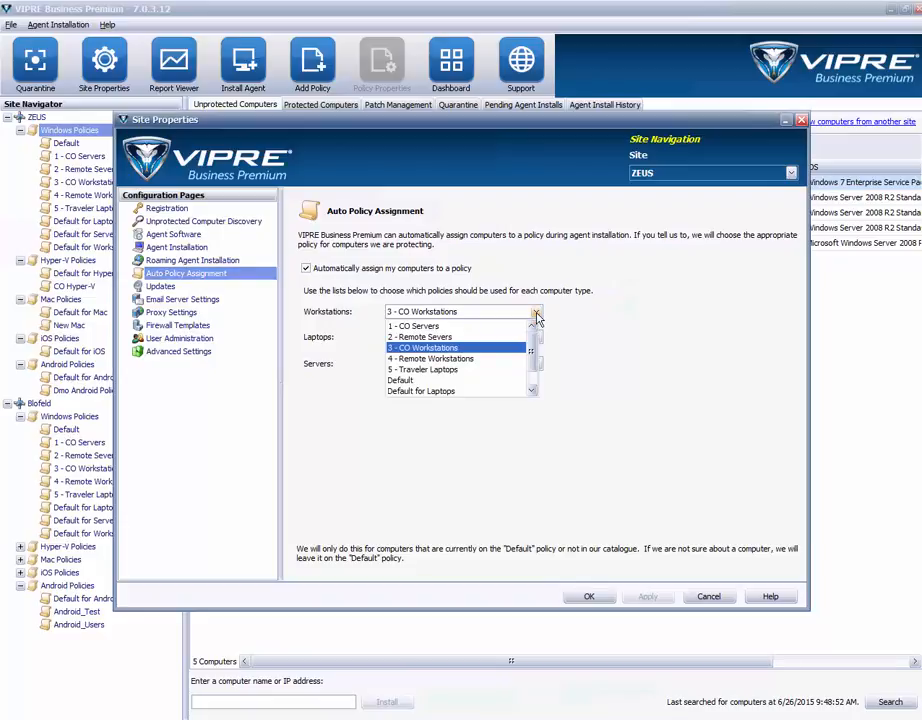
{"action": "left_click", "coordinate": [536, 313]}
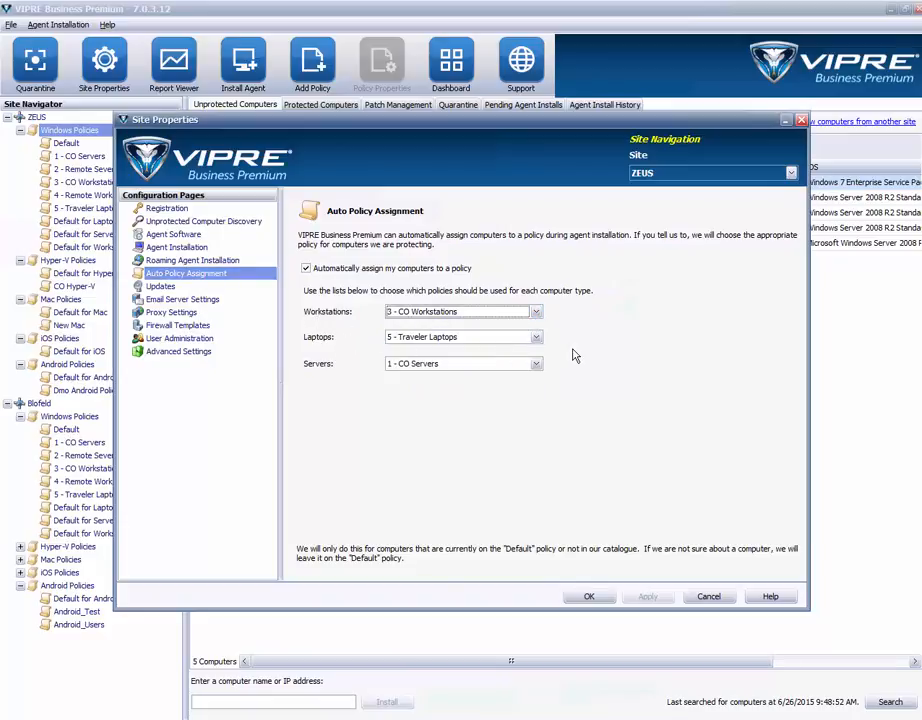
{"action": "left_click", "coordinate": [536, 338]}
{"action": "left_click", "coordinate": [536, 338]}
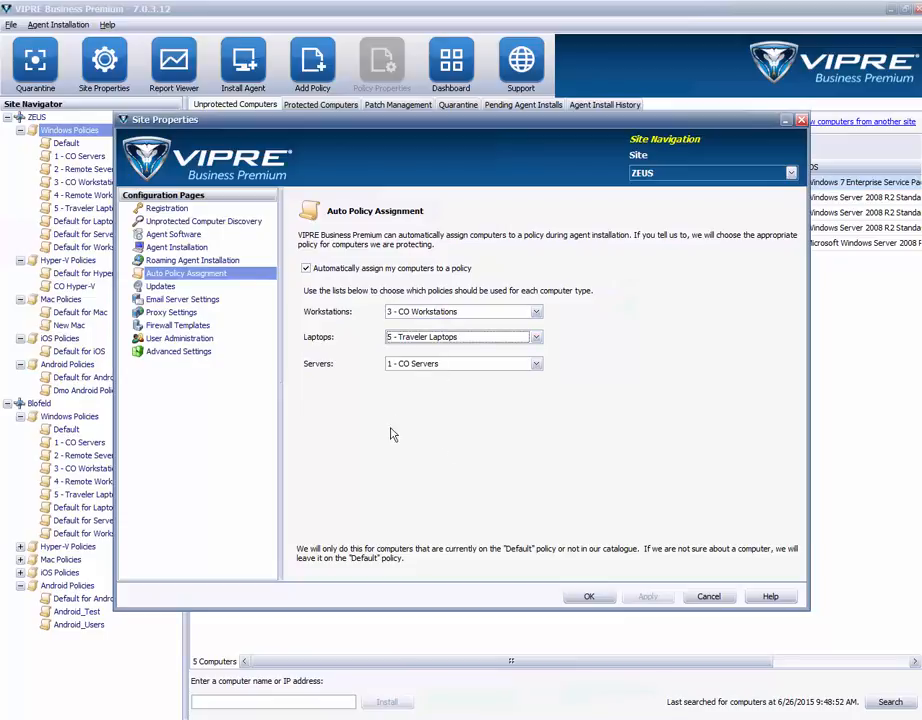
- Review the update settings, switching to specified download times to look through the schedule and then restoring periodic downloads
{"action": "left_click", "coordinate": [168, 287]}
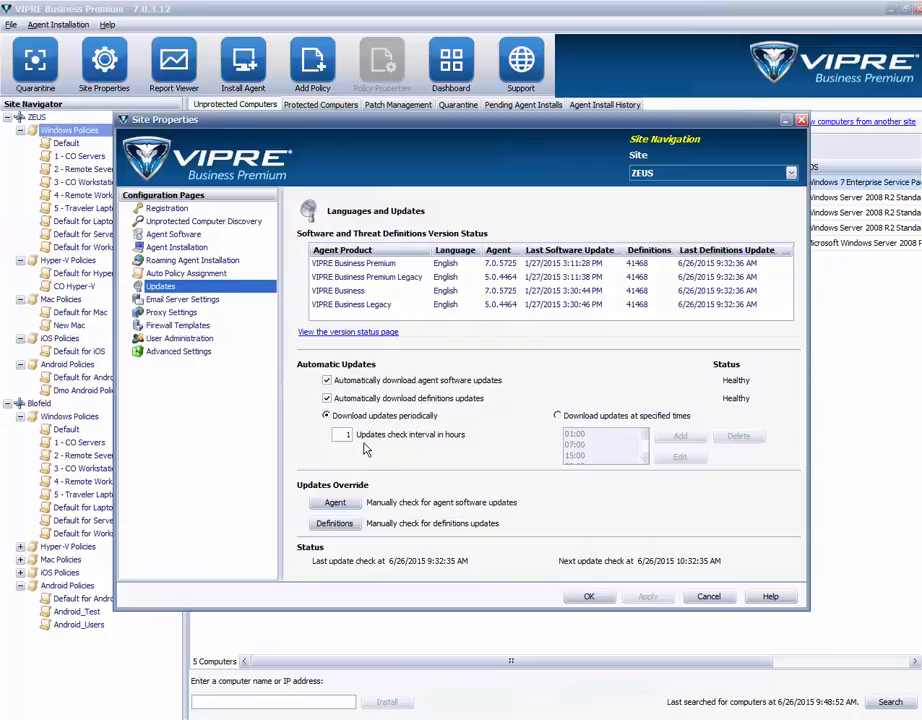
{"action": "left_click", "coordinate": [557, 415]}
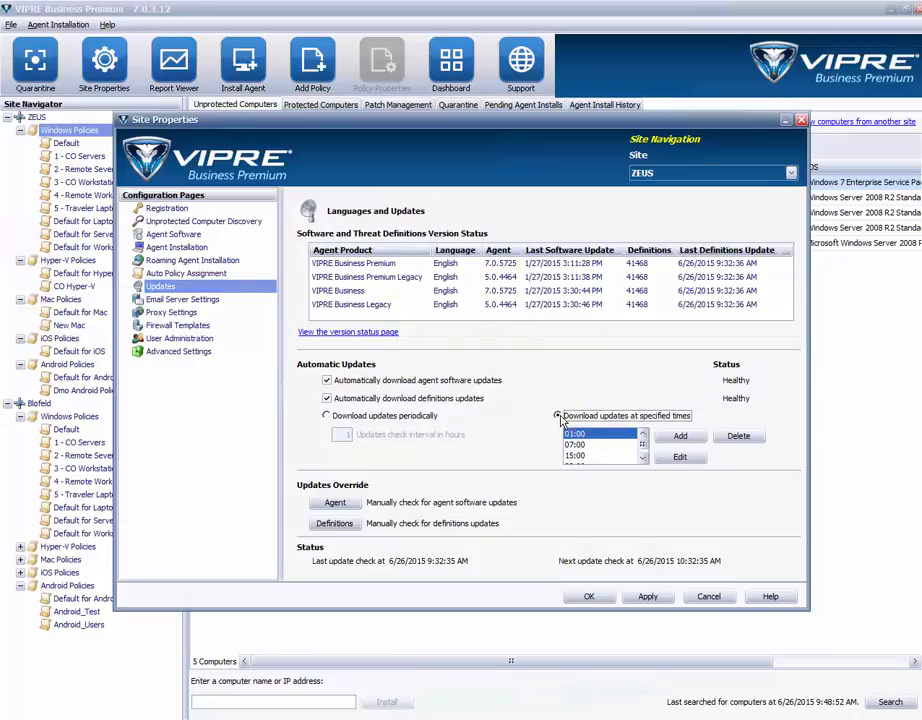
{"action": "left_click", "coordinate": [644, 457]}
{"action": "left_click", "coordinate": [643, 434]}
{"action": "left_click", "coordinate": [643, 452]}
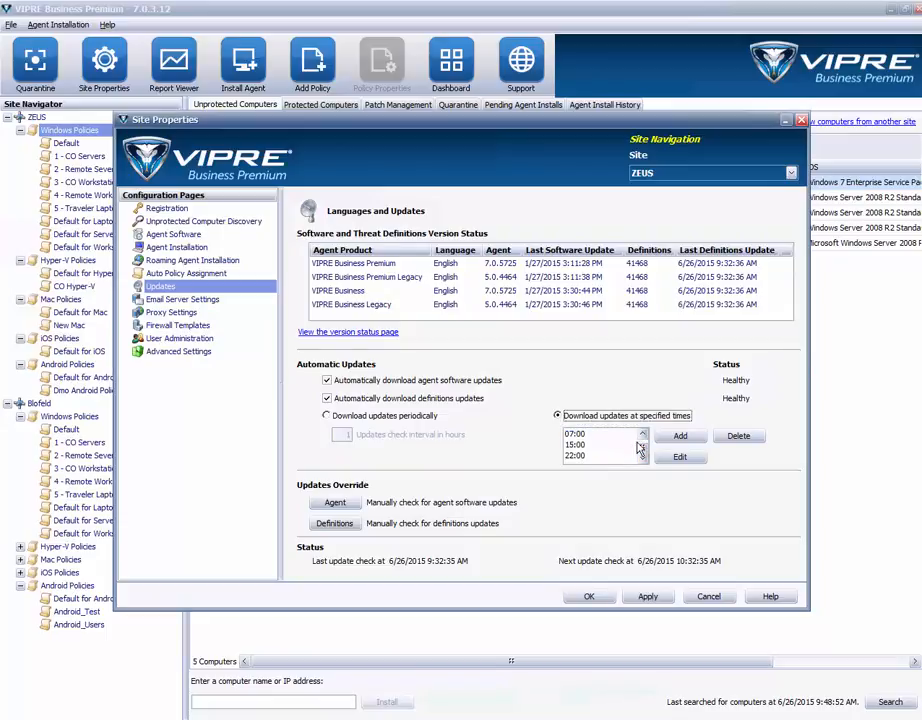
{"action": "left_click", "coordinate": [326, 415]}
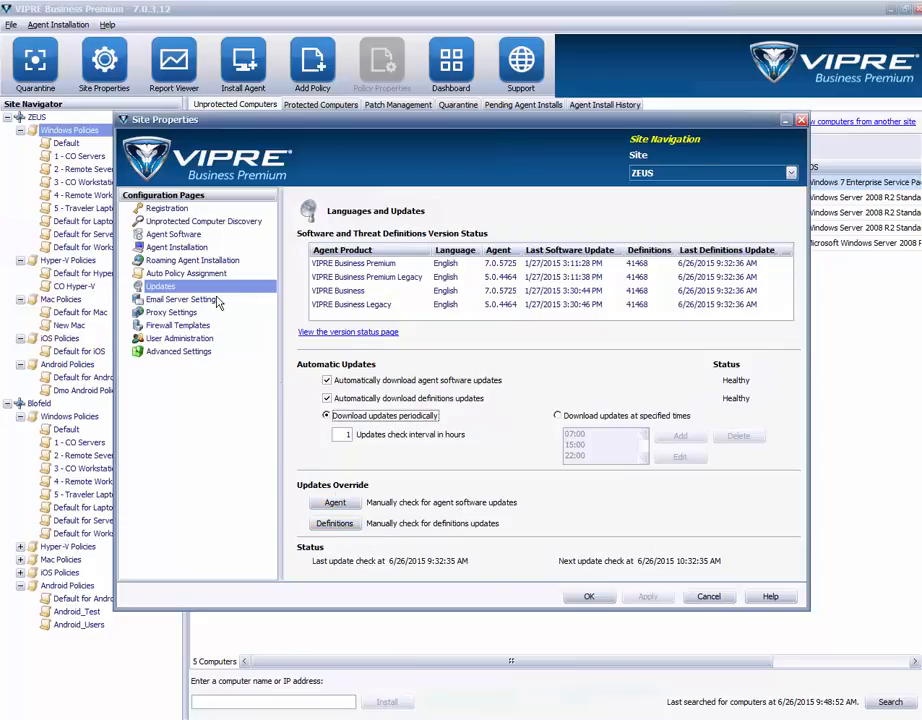
- Review the site's email server settings, proxy settings and firewall templates
{"action": "left_click", "coordinate": [185, 299]}
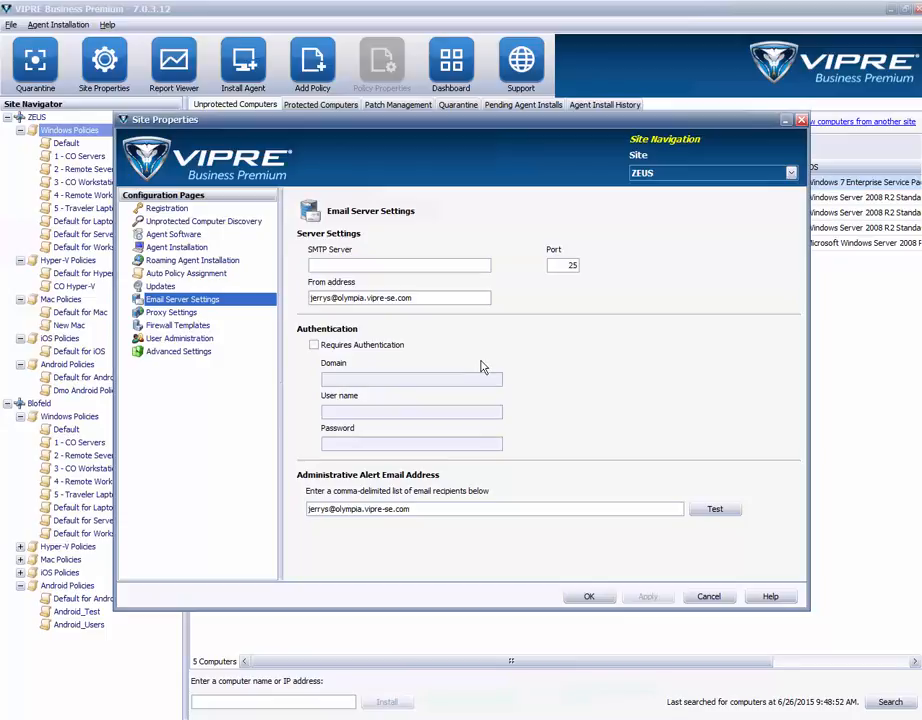
{"action": "left_click", "coordinate": [180, 316]}
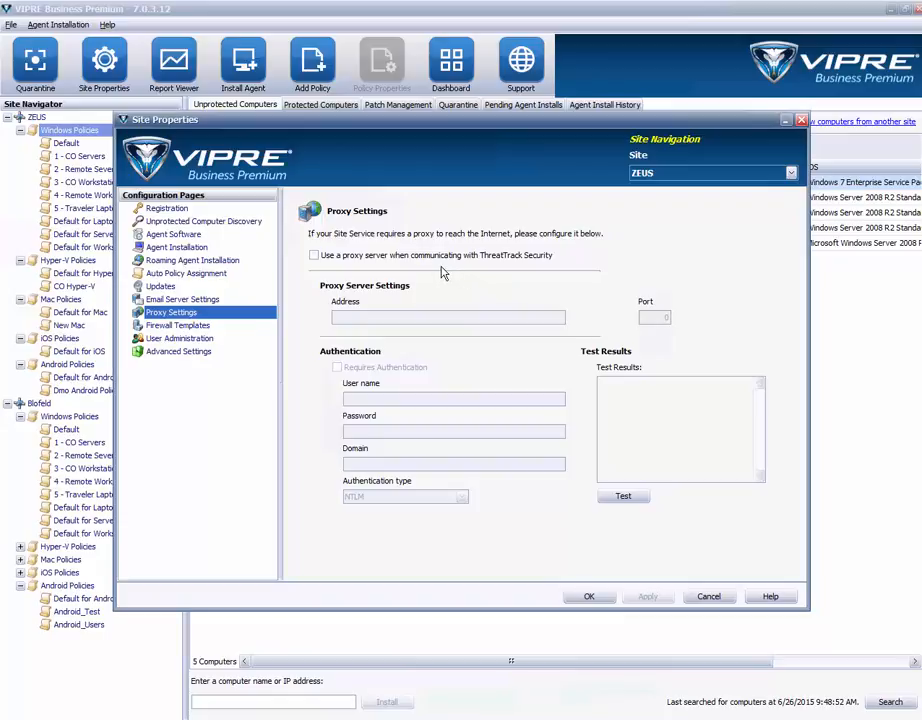
{"action": "left_click", "coordinate": [189, 325]}
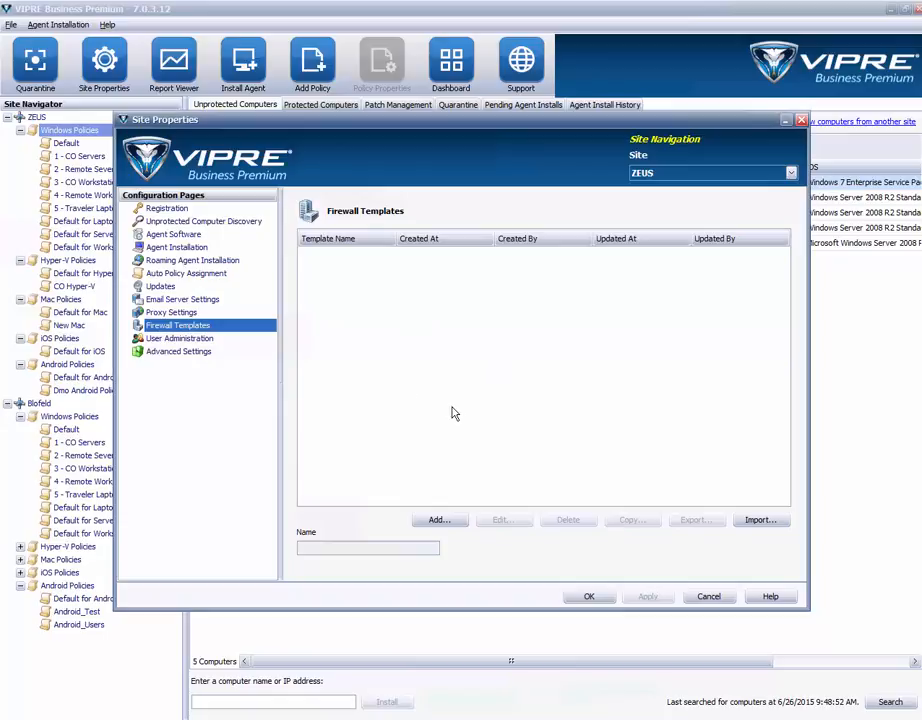
- Examine the listed user's site configuration access and the custom access levels for the individual policies
{"action": "left_click", "coordinate": [197, 340]}
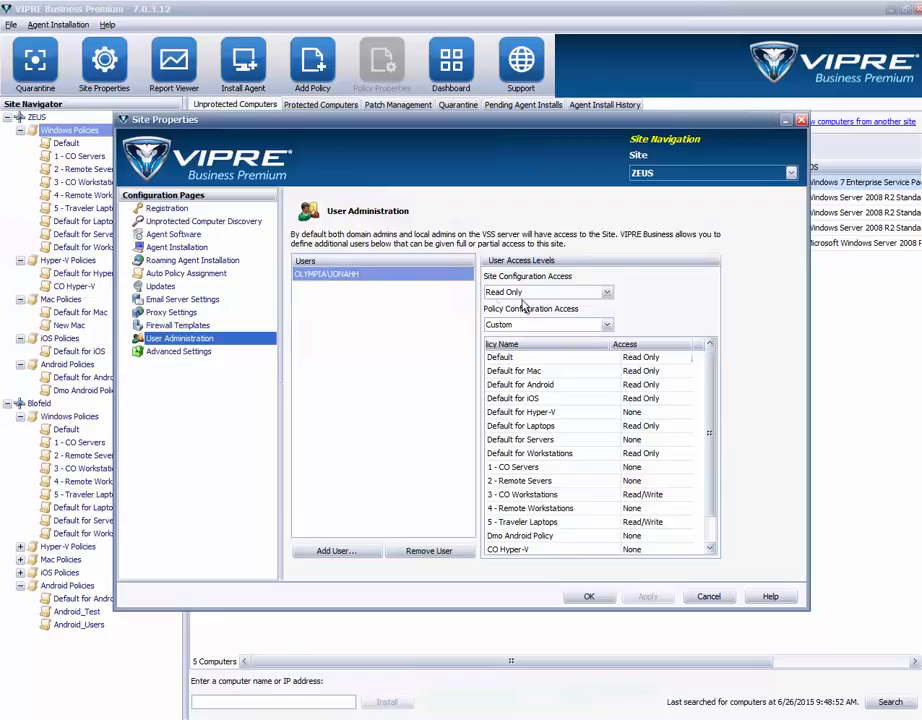
{"action": "left_click", "coordinate": [607, 294]}
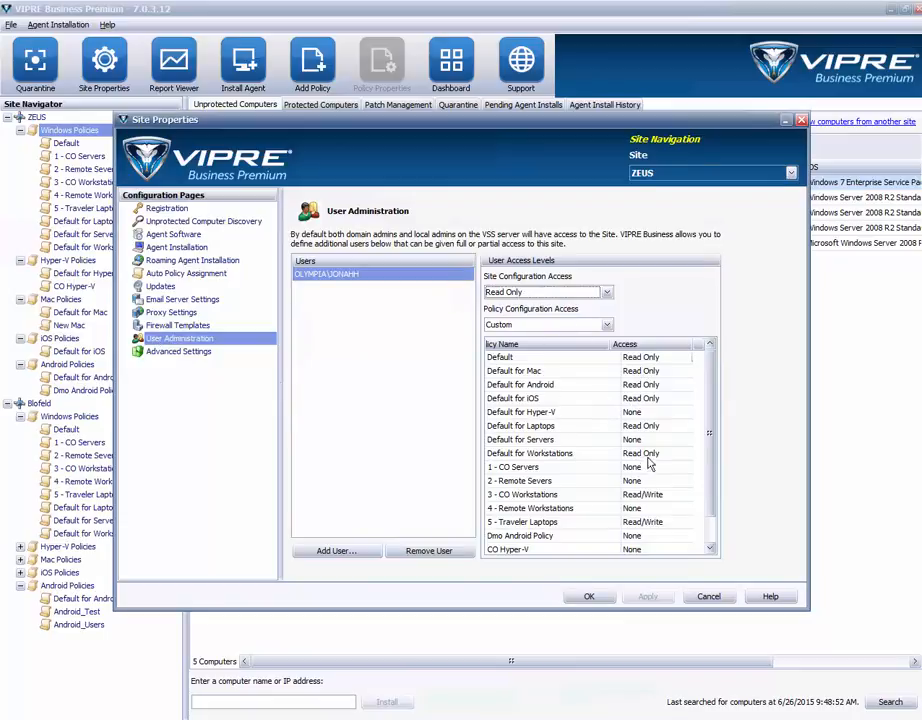
{"action": "left_click", "coordinate": [578, 414]}
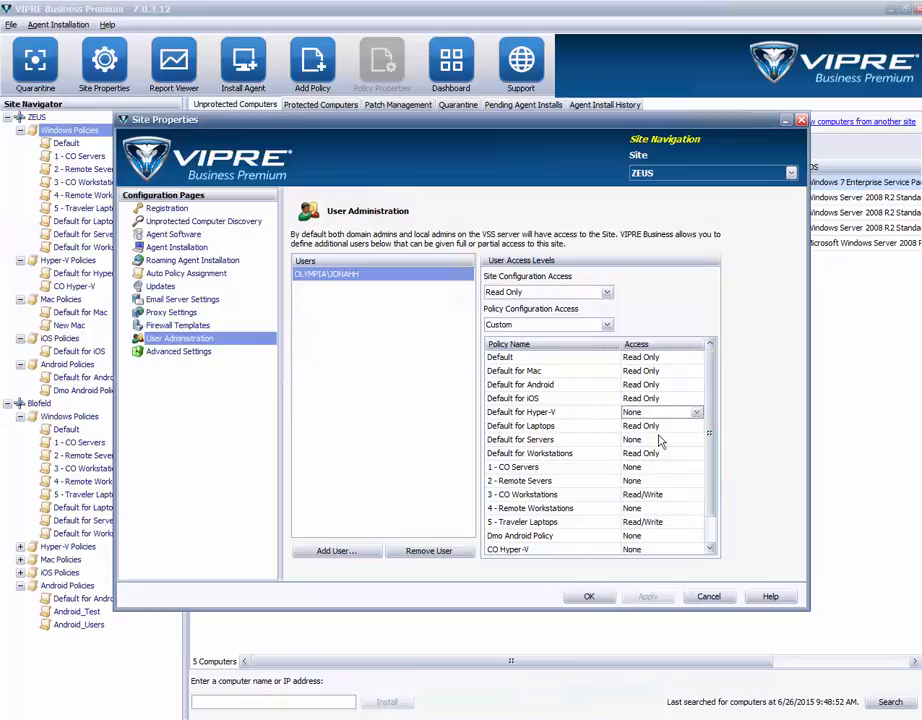
{"action": "left_click", "coordinate": [582, 442]}
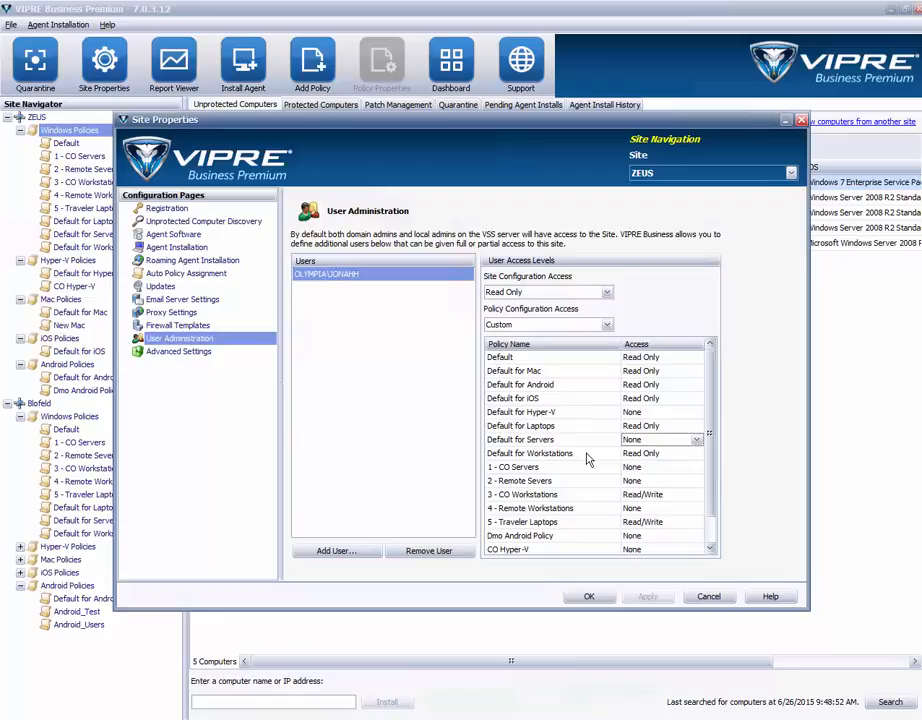
{"action": "left_click", "coordinate": [588, 455]}
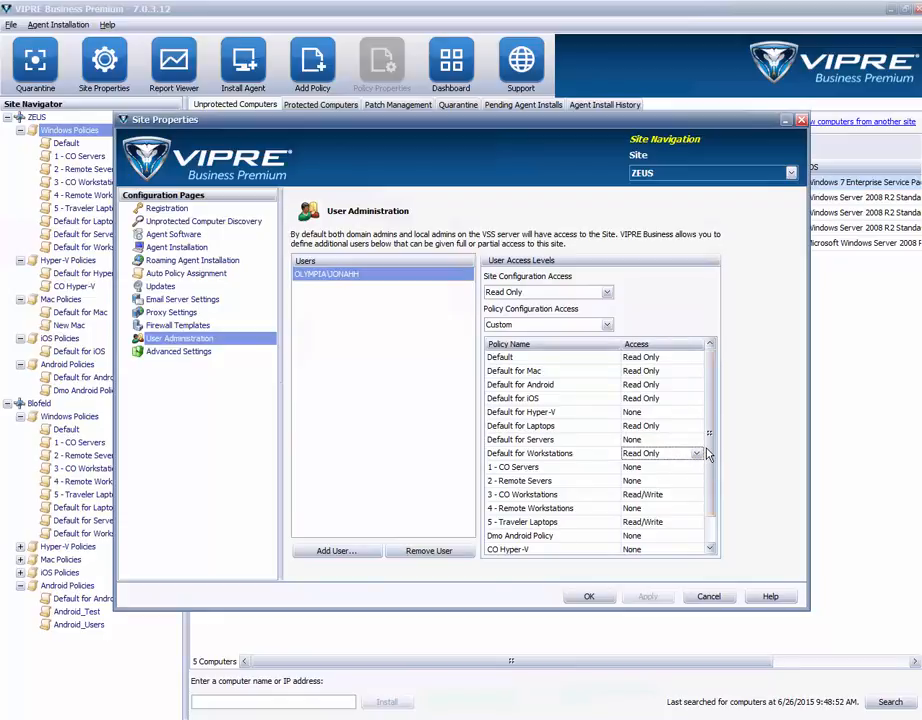
{"action": "scroll", "coordinate": [707, 455], "scroll_direction": "down", "scroll_amount": 1}
{"action": "left_click", "coordinate": [577, 496]}
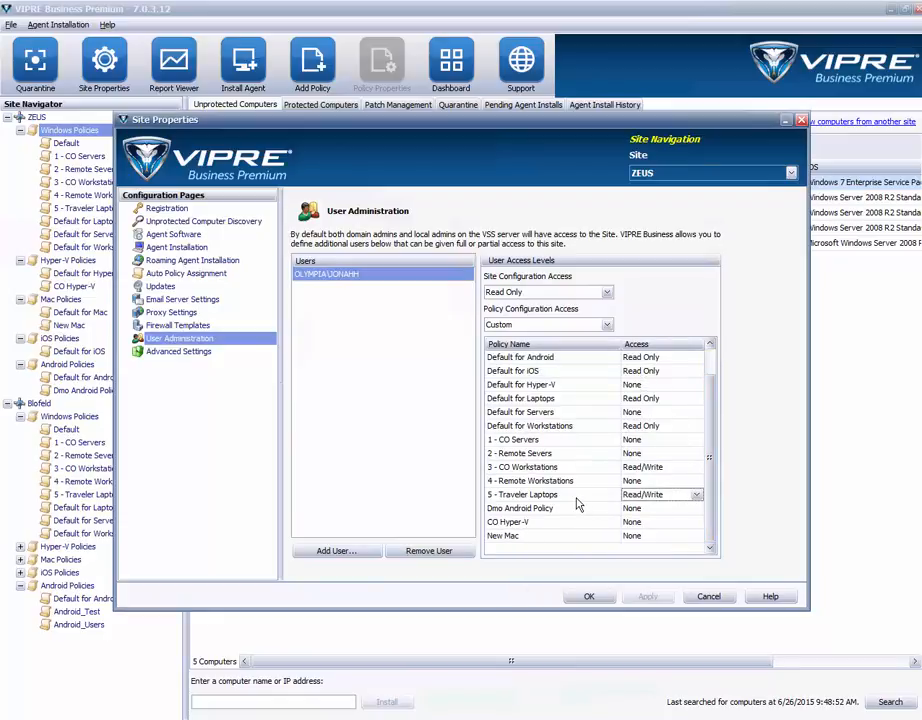
{"action": "left_click", "coordinate": [555, 467]}
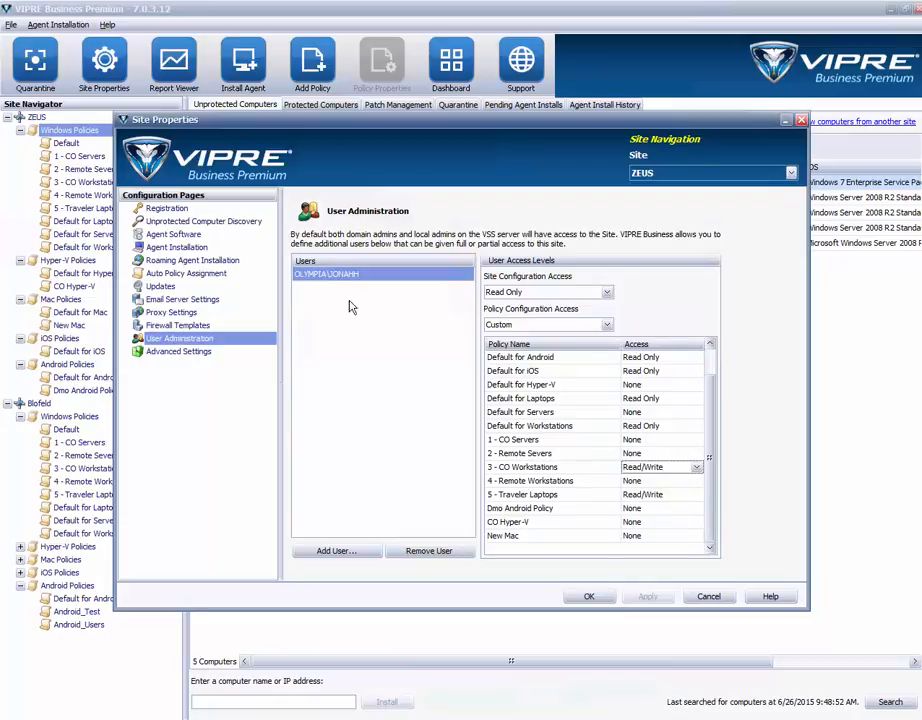
- Review the advanced site settings and the Microsoft SQL database server options, cancelling the database selection
{"action": "left_click", "coordinate": [185, 351]}
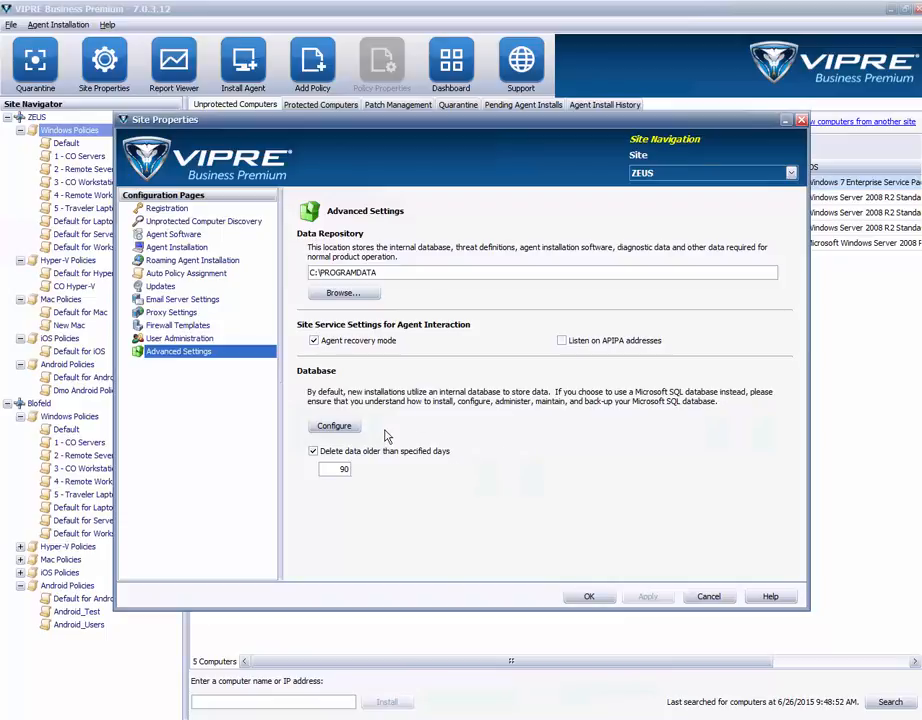
{"action": "left_click", "coordinate": [345, 426]}
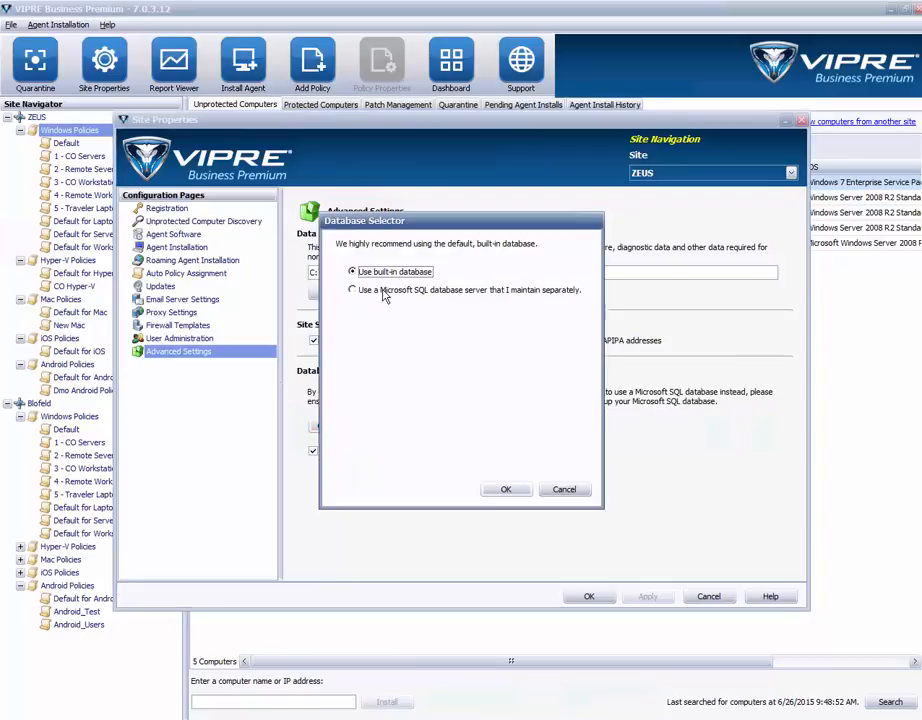
{"action": "left_click", "coordinate": [352, 290]}
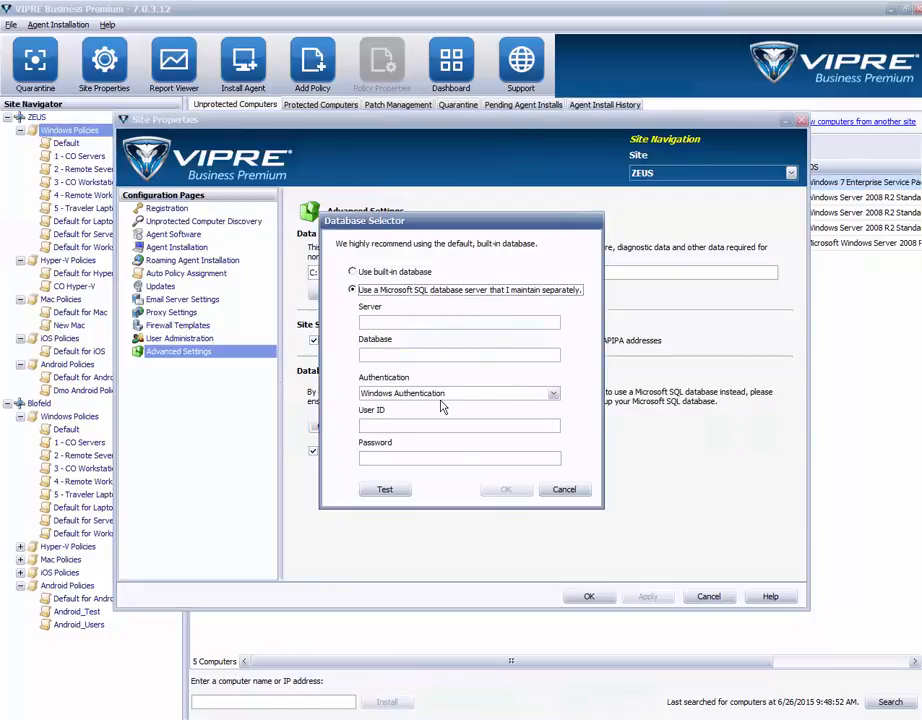
{"action": "left_click", "coordinate": [574, 492]}
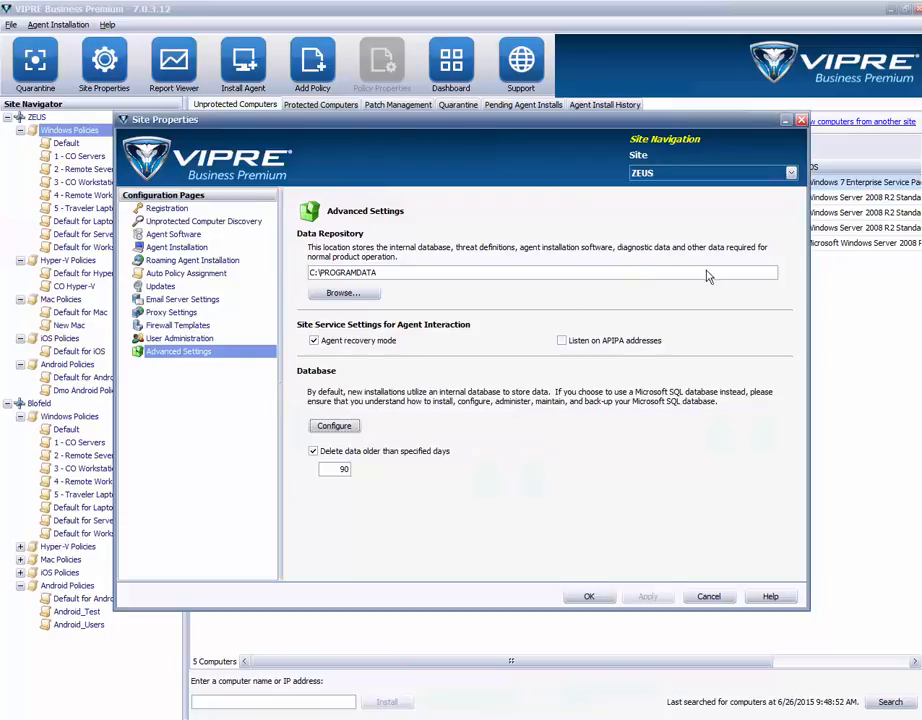
- Dismiss the site properties and view the protected computers under the ZEUS Windows policies
{"action": "left_click", "coordinate": [786, 121]}
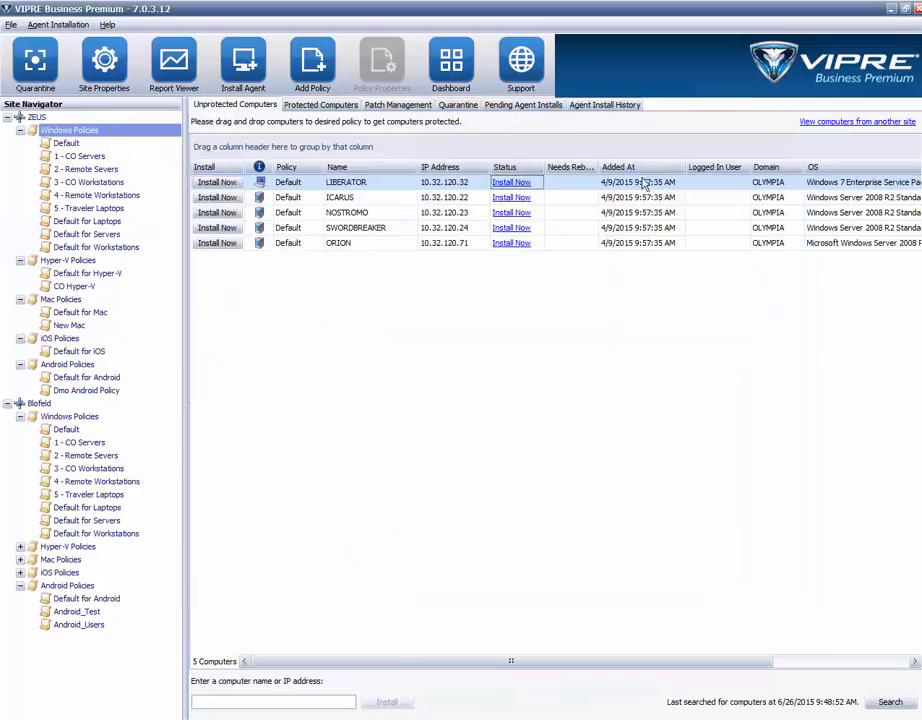
{"action": "left_click", "coordinate": [339, 108]}
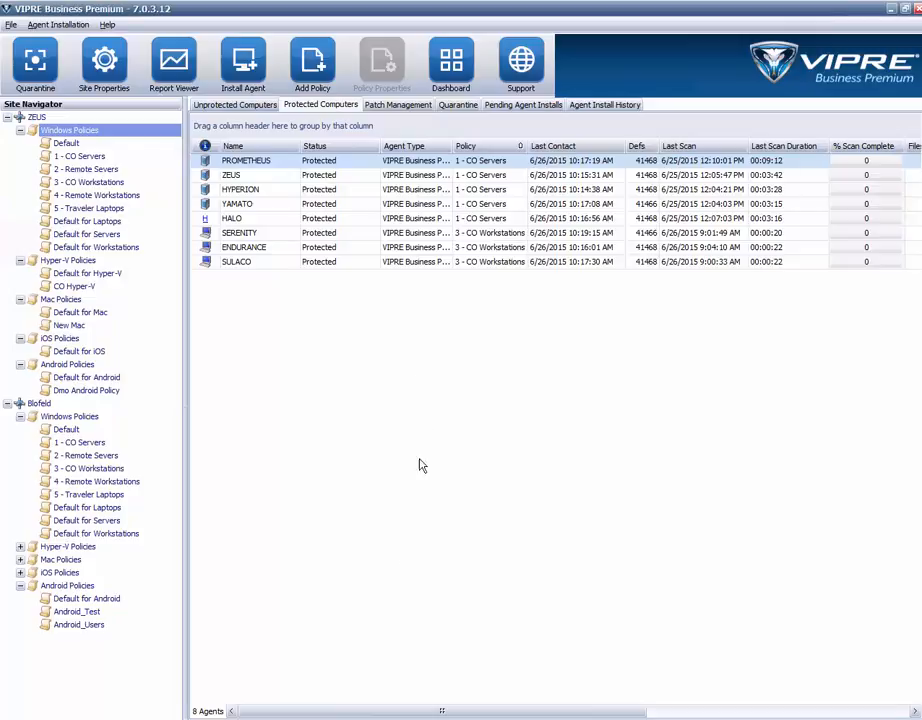
- Select the 3 - CO Workstations policy under ZEUS and bring the ZEUS policy properties into view at the agent's user interaction options
{"action": "mouse_move", "coordinate": [245, 718]}
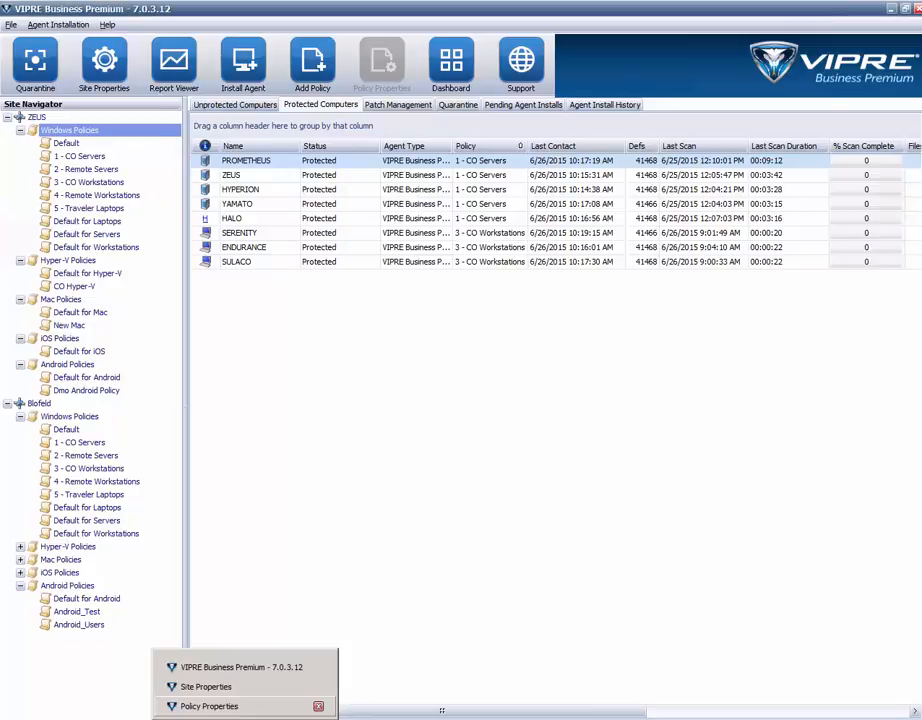
{"action": "left_click", "coordinate": [103, 187]}
{"action": "right_click", "coordinate": [118, 184]}
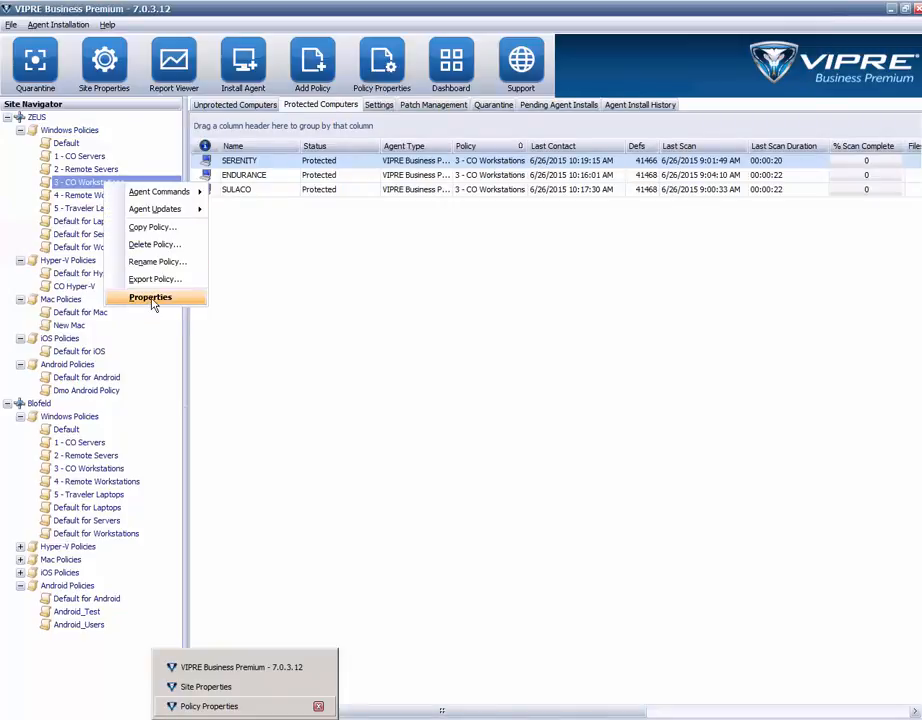
{"action": "left_click", "coordinate": [235, 318]}
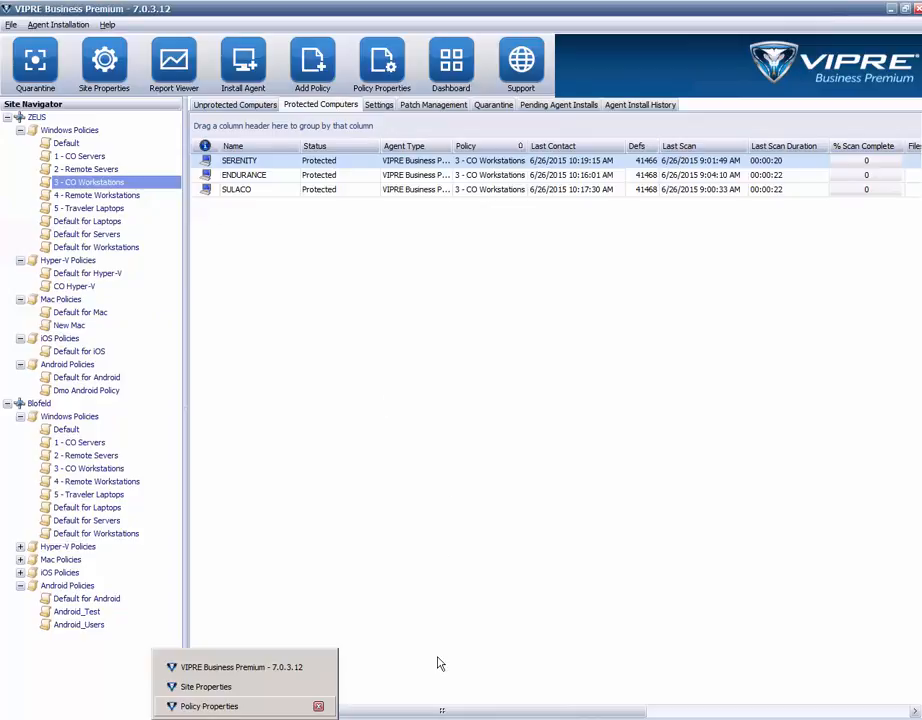
{"action": "left_click", "coordinate": [230, 706]}
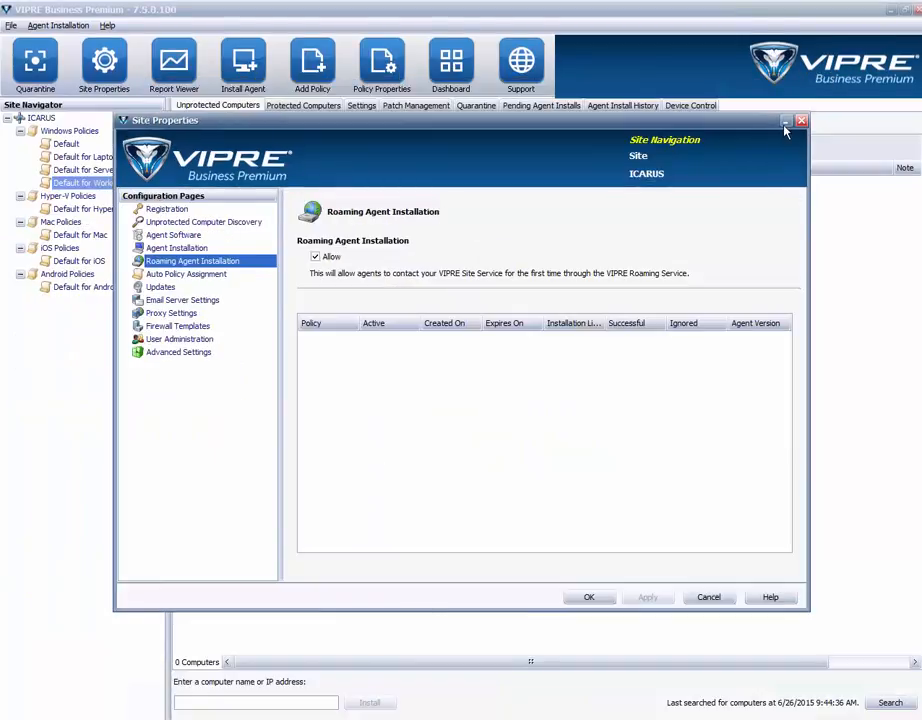
{"action": "left_click", "coordinate": [785, 122]}
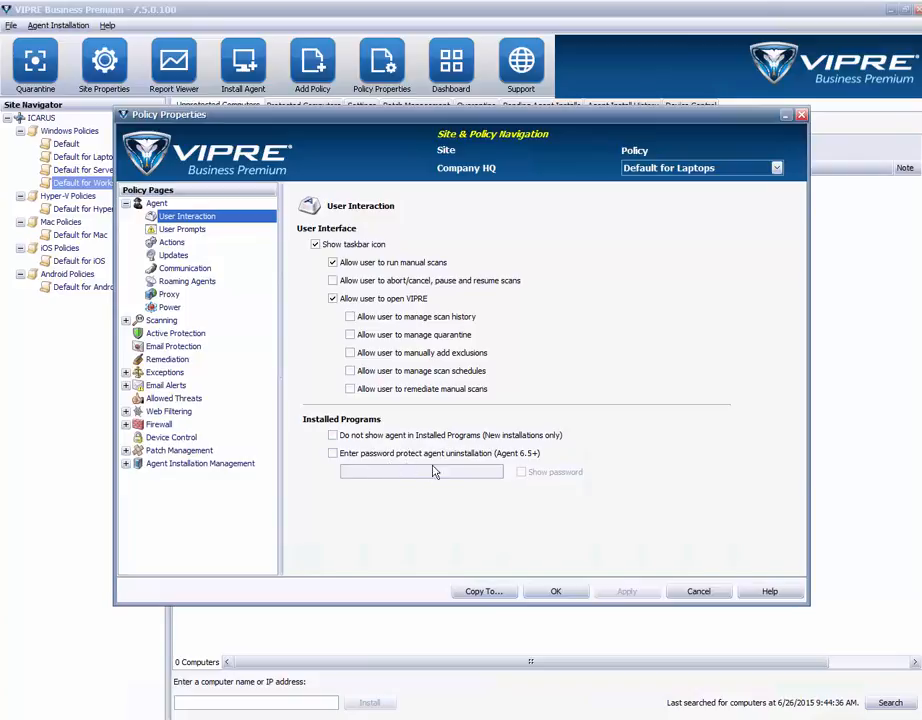
{"action": "mouse_move", "coordinate": [318, 718]}
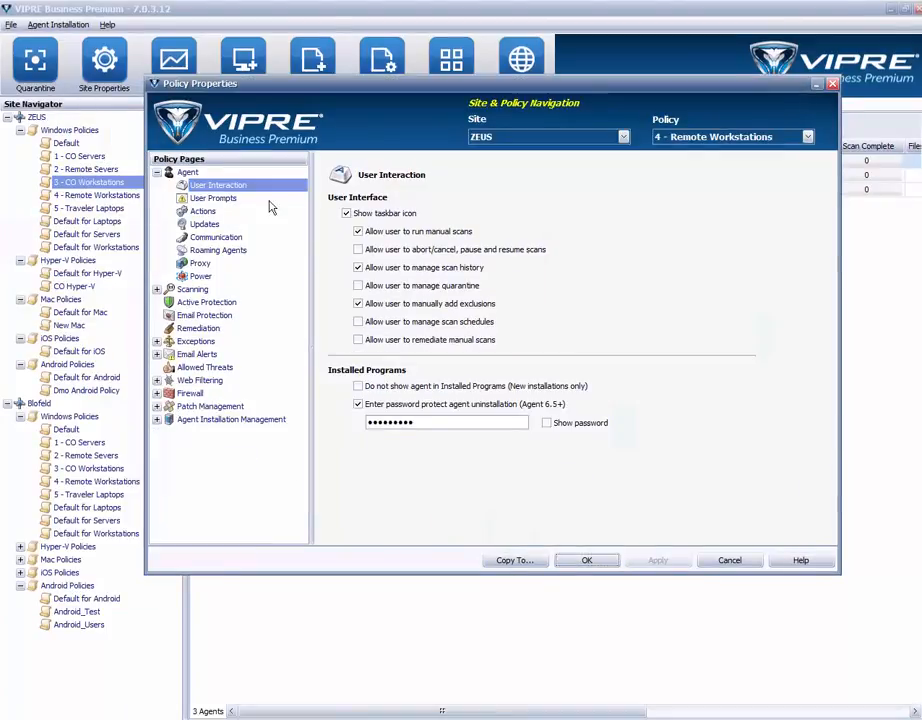
- Review the policy's user prompts and reboot message, switching the automatic agent reboot option on and back off
{"action": "left_click", "coordinate": [214, 199]}
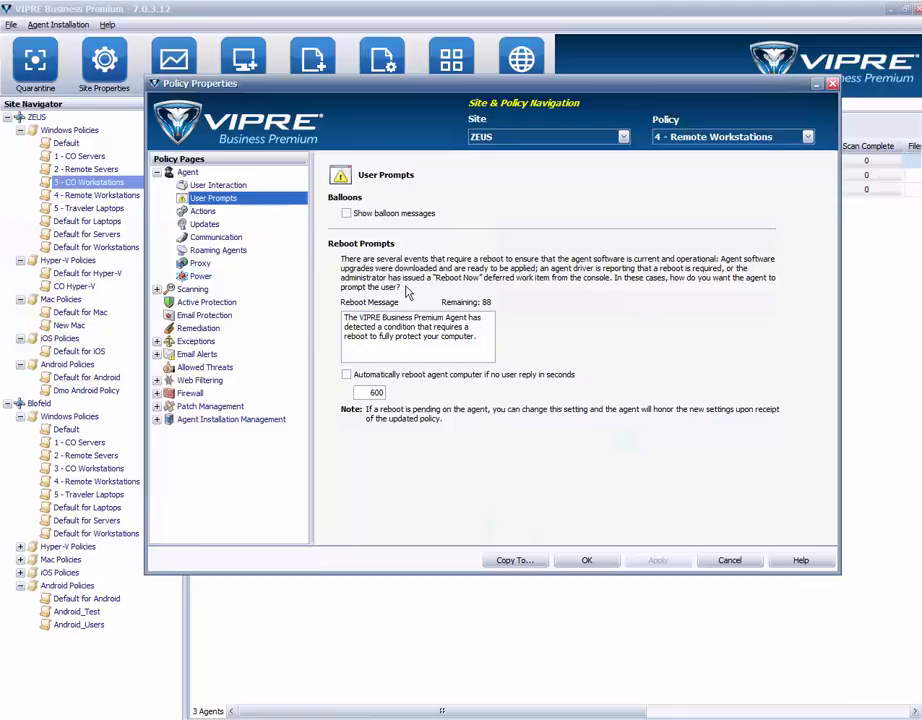
{"action": "left_click_drag", "start_coordinate": [481, 341], "coordinate": [341, 318]}
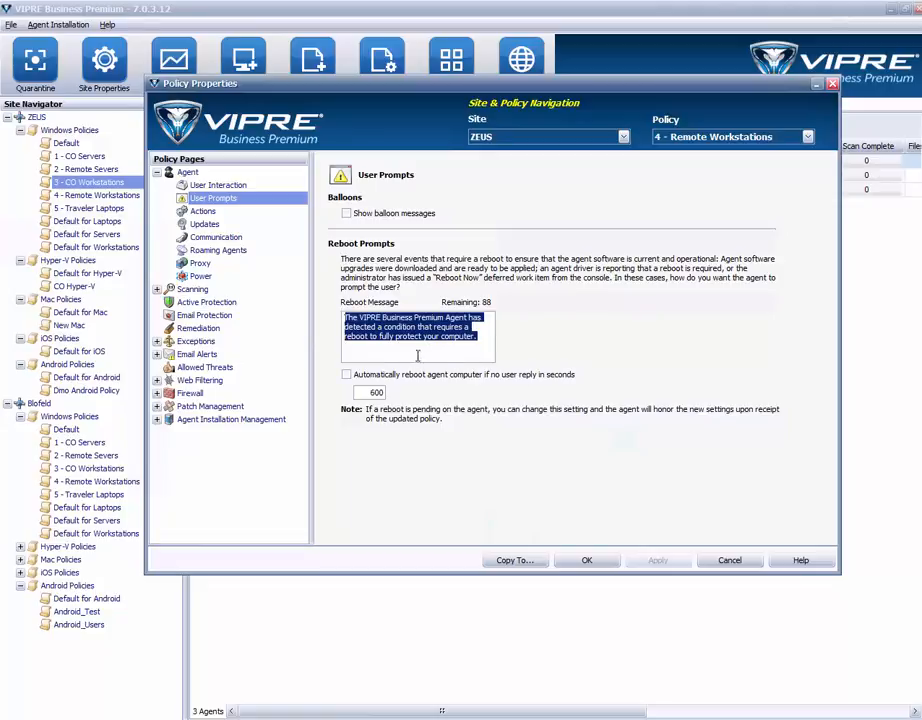
{"action": "left_click", "coordinate": [483, 336]}
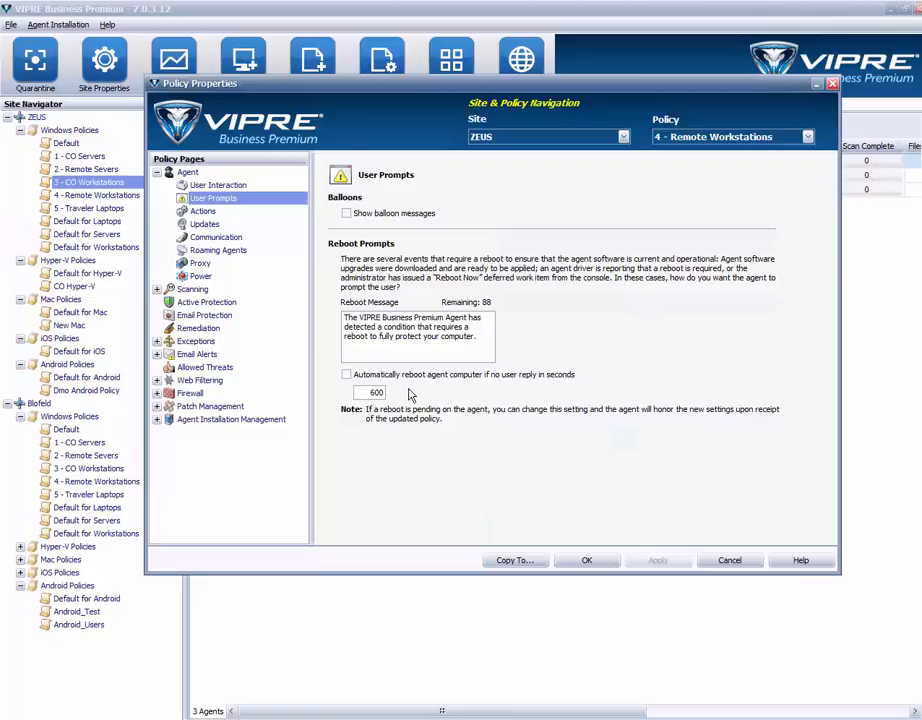
{"action": "left_click", "coordinate": [346, 376]}
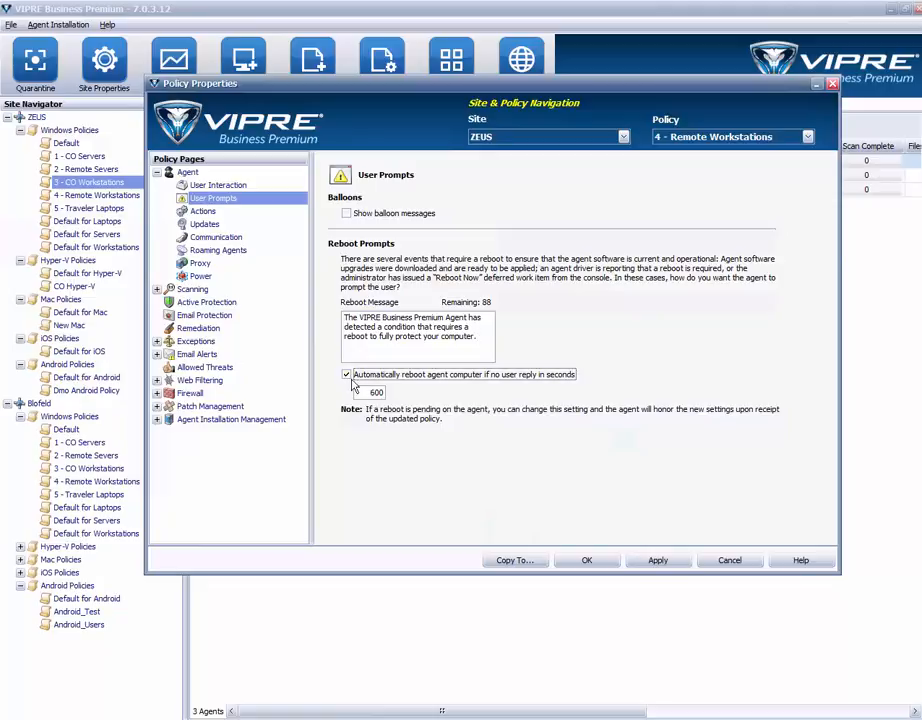
{"action": "left_click", "coordinate": [346, 376]}
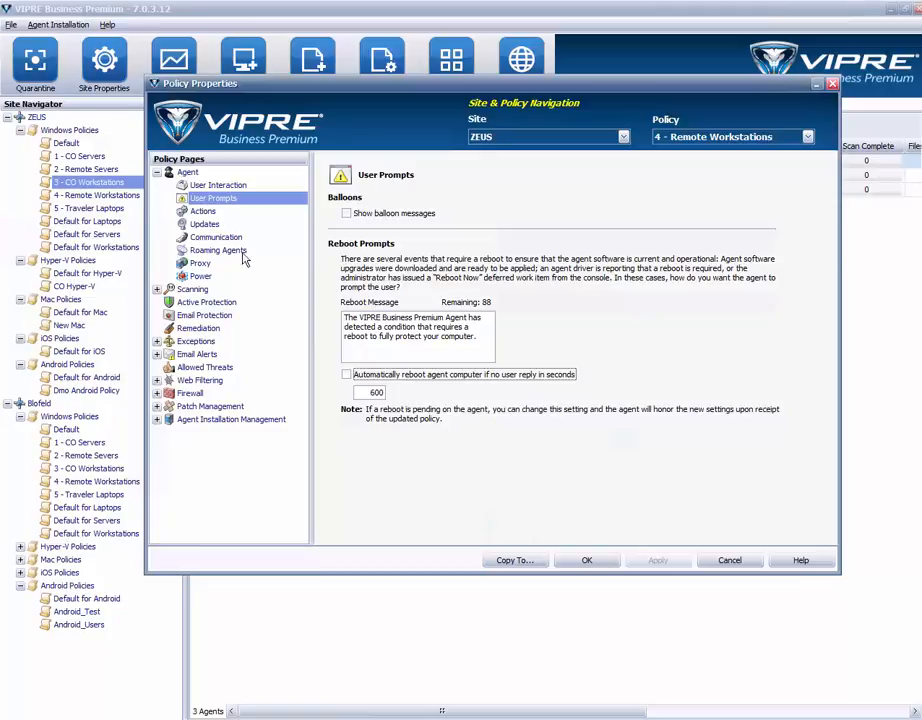
- Review the agent actions and definition update settings, switching the internet download fallback off and back on
{"action": "left_click", "coordinate": [203, 211]}
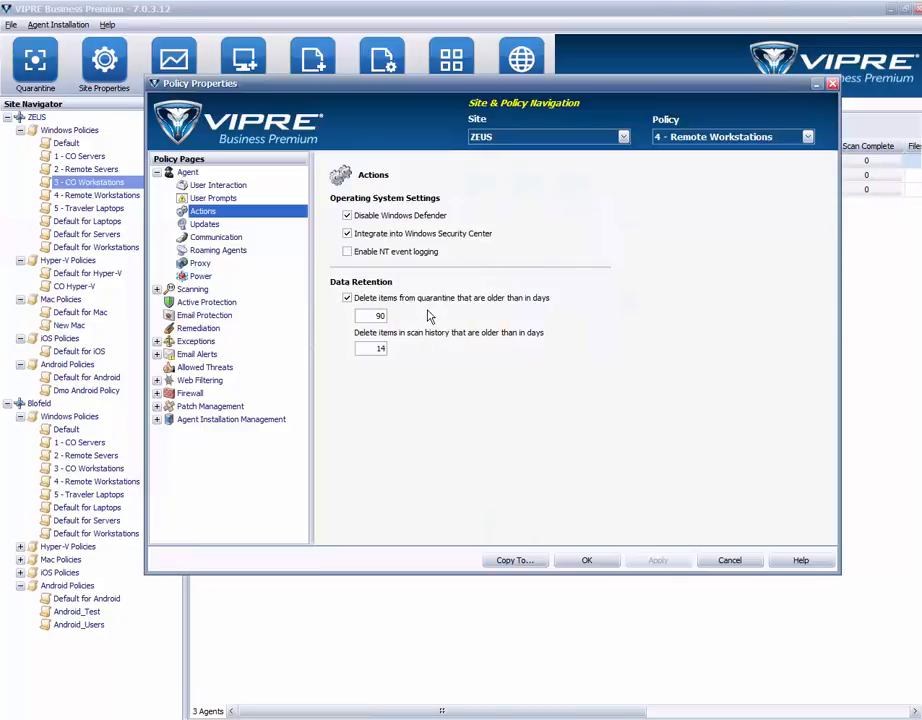
{"action": "left_click", "coordinate": [215, 225]}
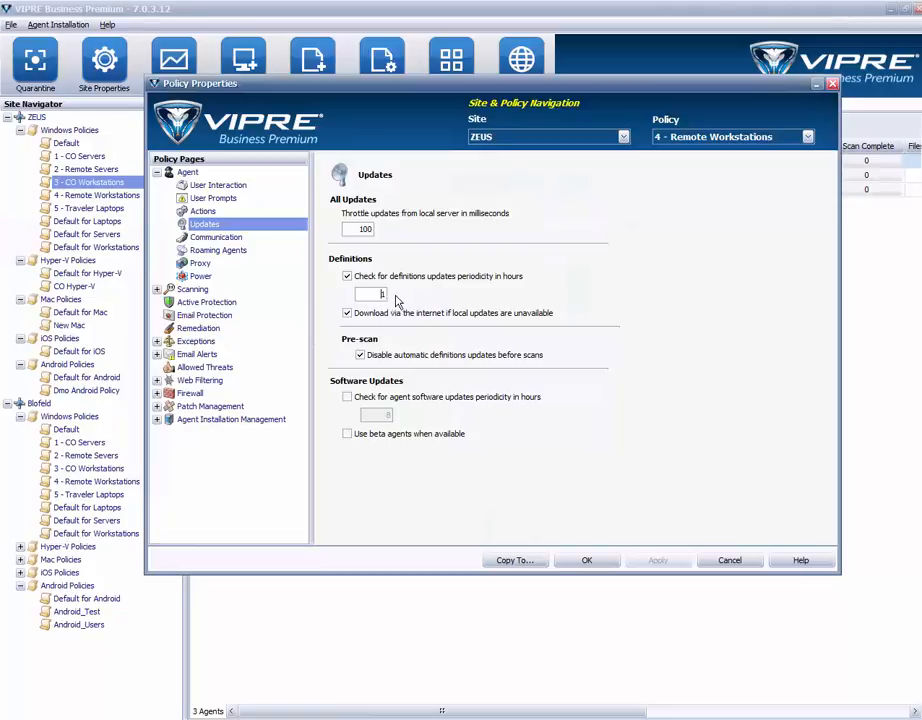
{"action": "left_click", "coordinate": [348, 313]}
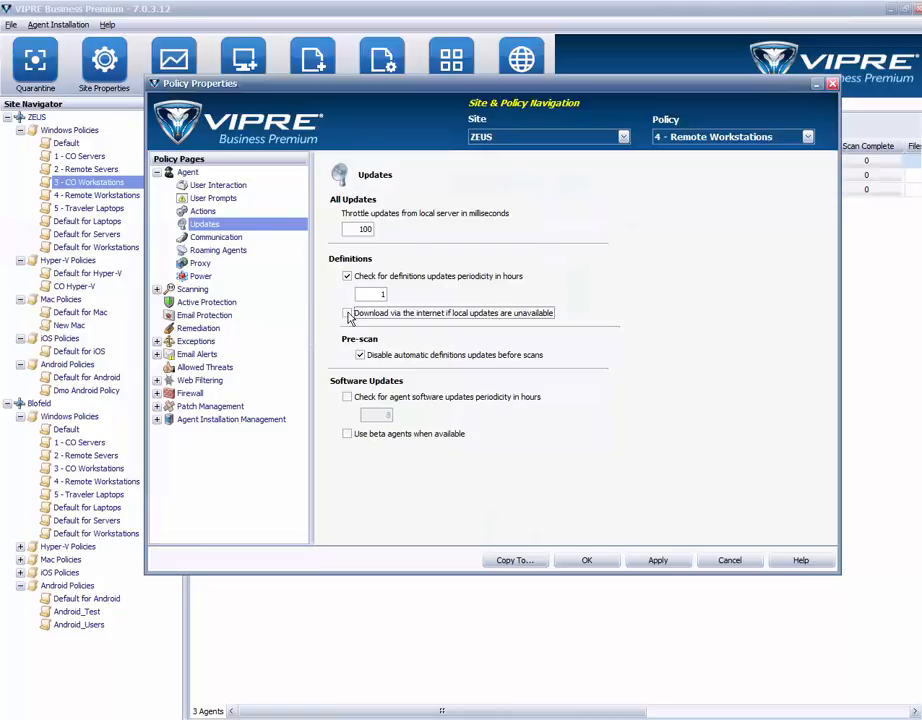
{"action": "left_click", "coordinate": [348, 313]}
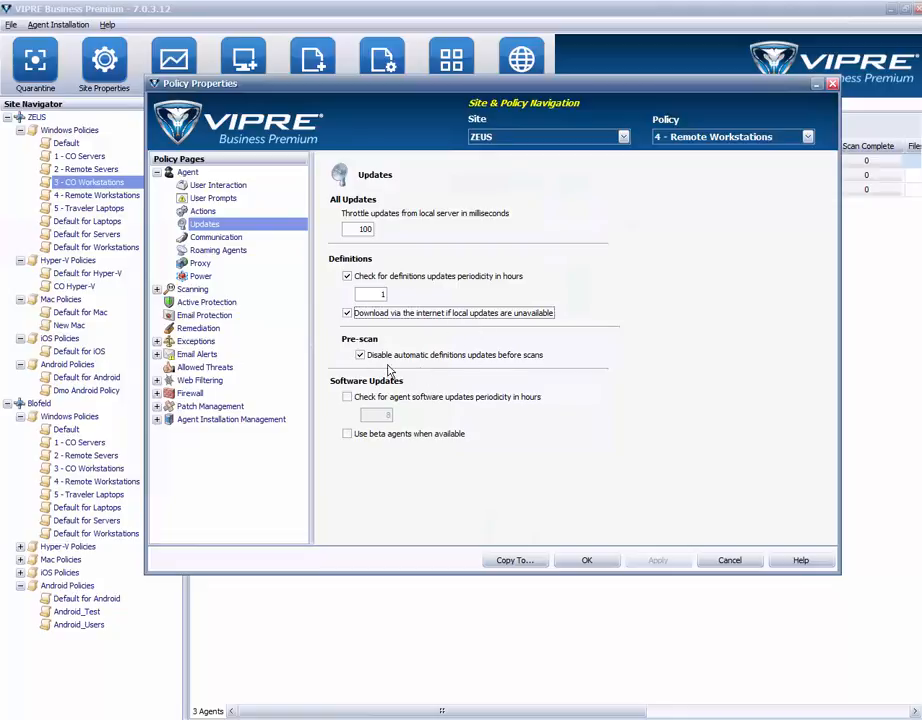
- Enable the periodic check for agent software updates in the policy's update settings
{"action": "left_click", "coordinate": [347, 398]}
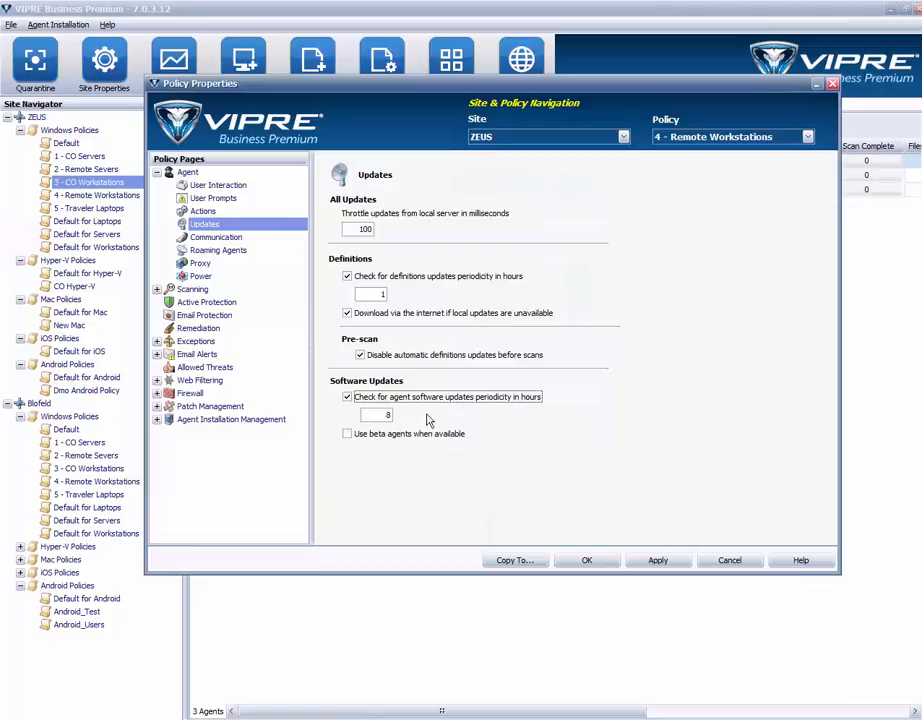
{"action": "left_click", "coordinate": [347, 397]}
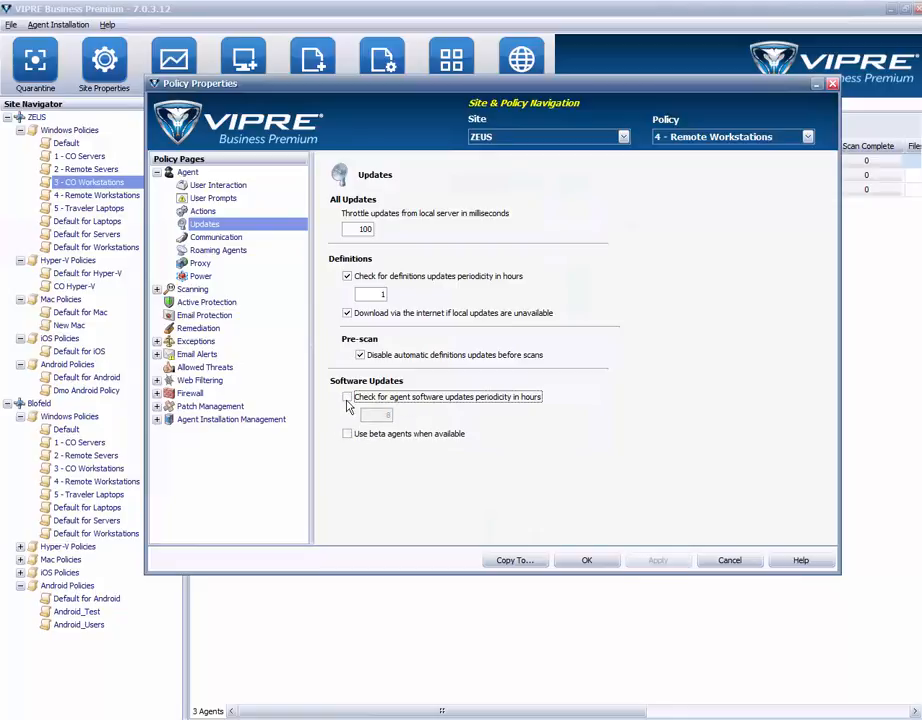
{"action": "left_click", "coordinate": [347, 398]}
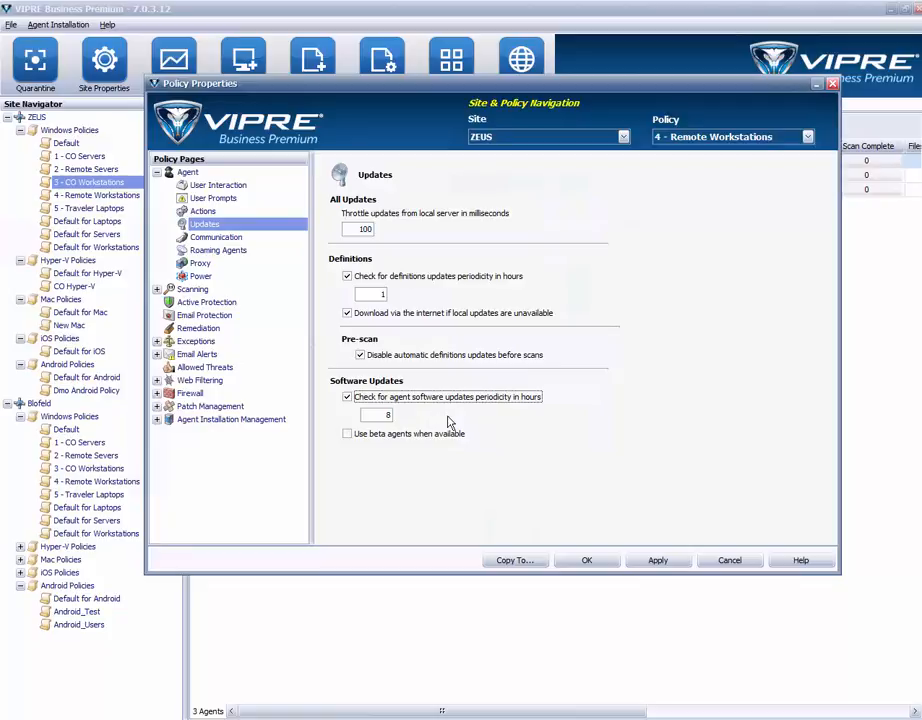
- Review the policy's agent communication, roaming agents, proxy and power settings
{"action": "left_click", "coordinate": [235, 239]}
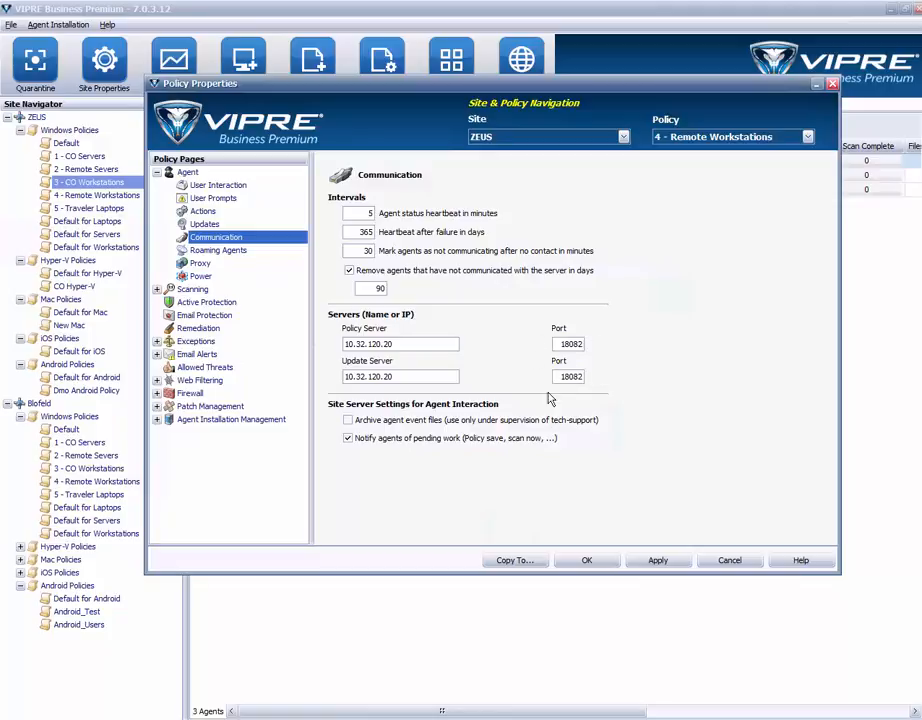
{"action": "left_click", "coordinate": [218, 252]}
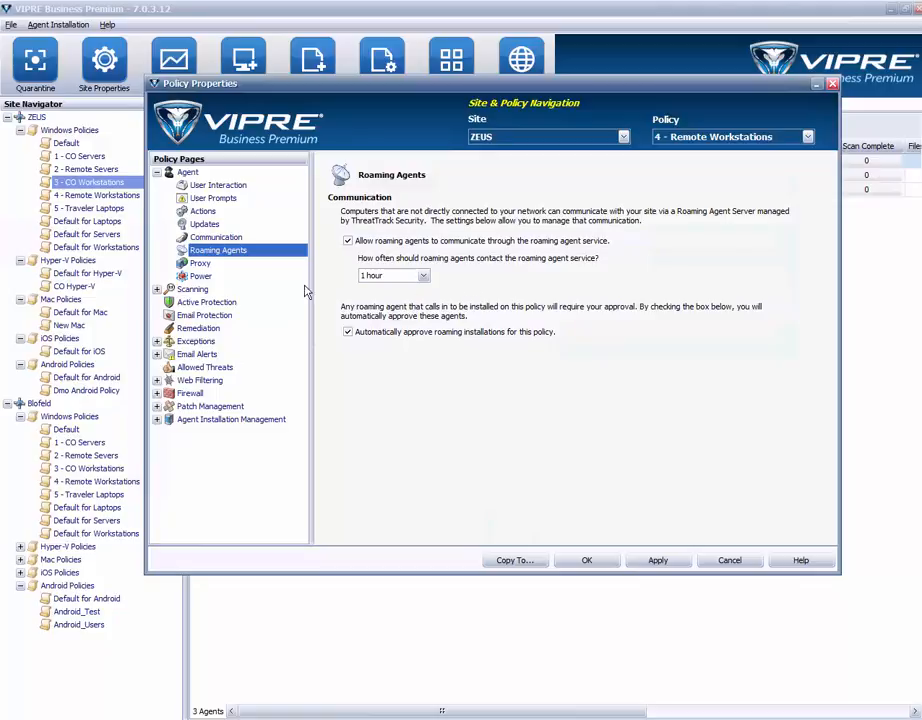
{"action": "left_click", "coordinate": [216, 237]}
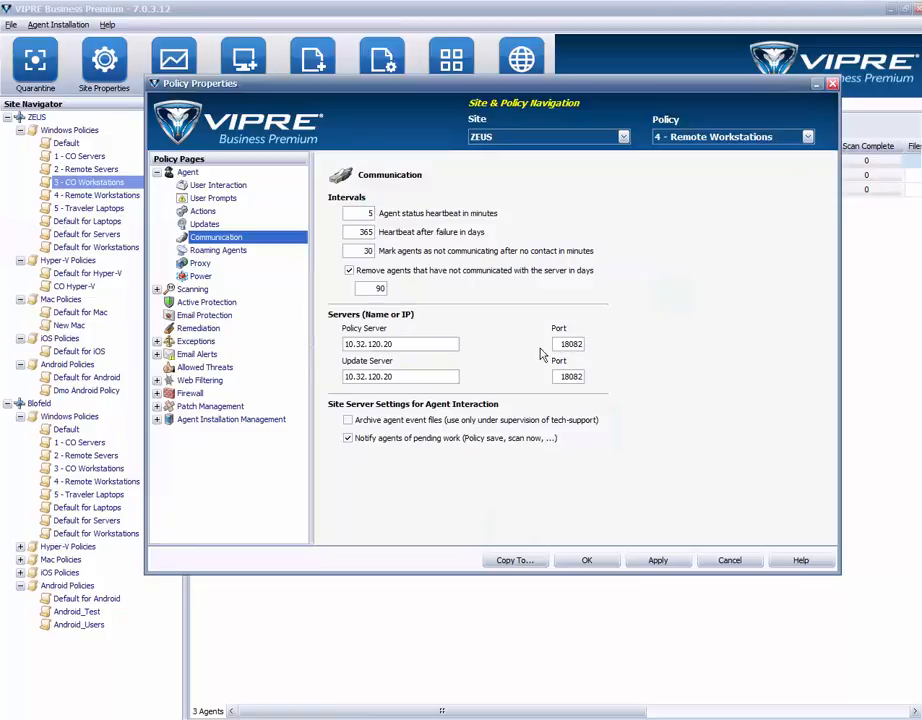
{"action": "left_click", "coordinate": [235, 253]}
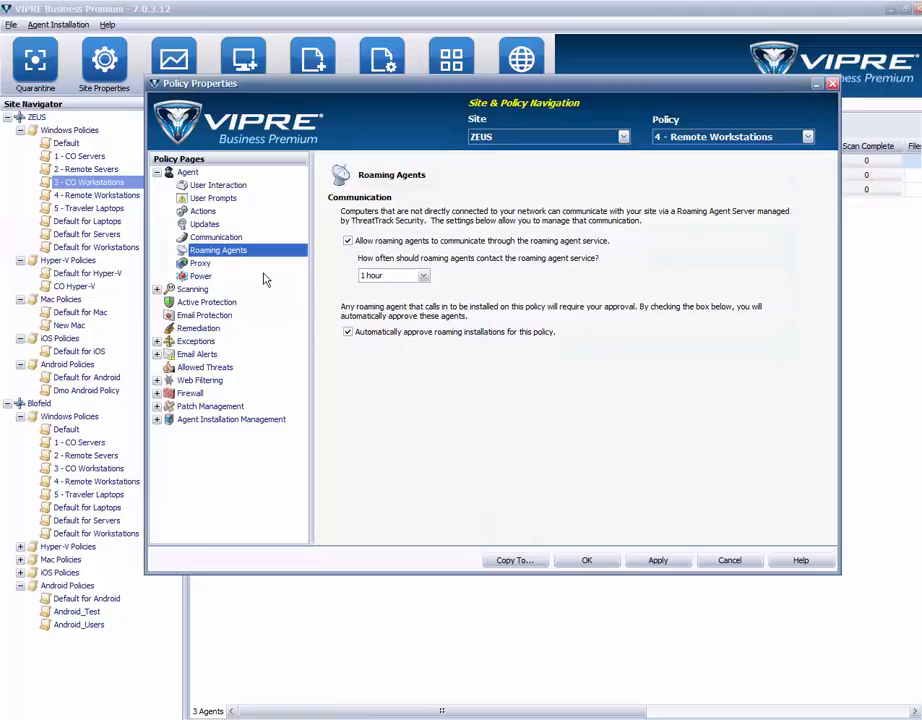
{"action": "left_click", "coordinate": [200, 264]}
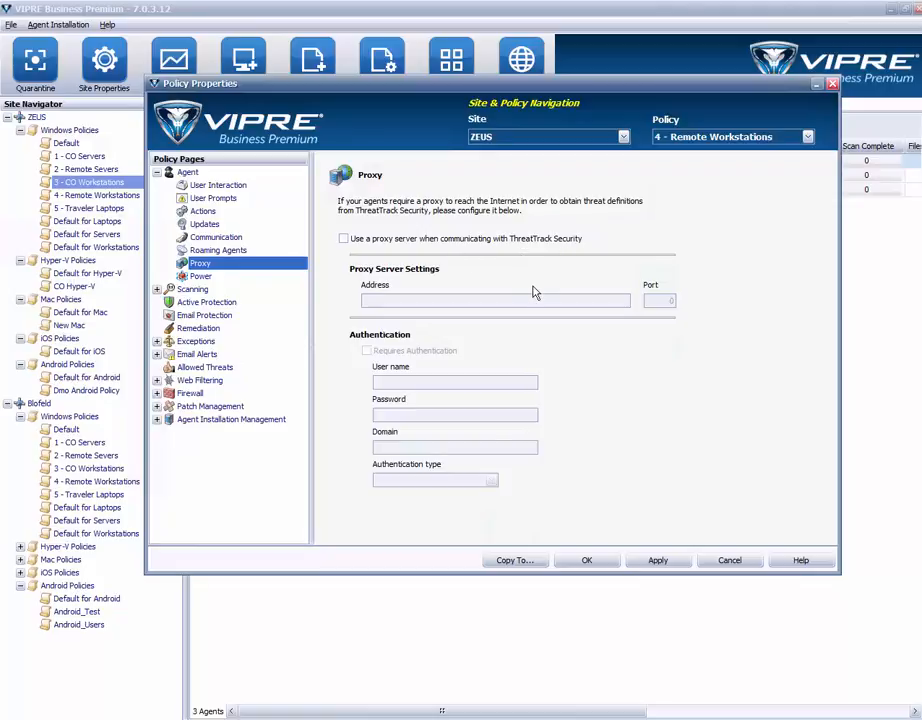
{"action": "left_click", "coordinate": [199, 276]}
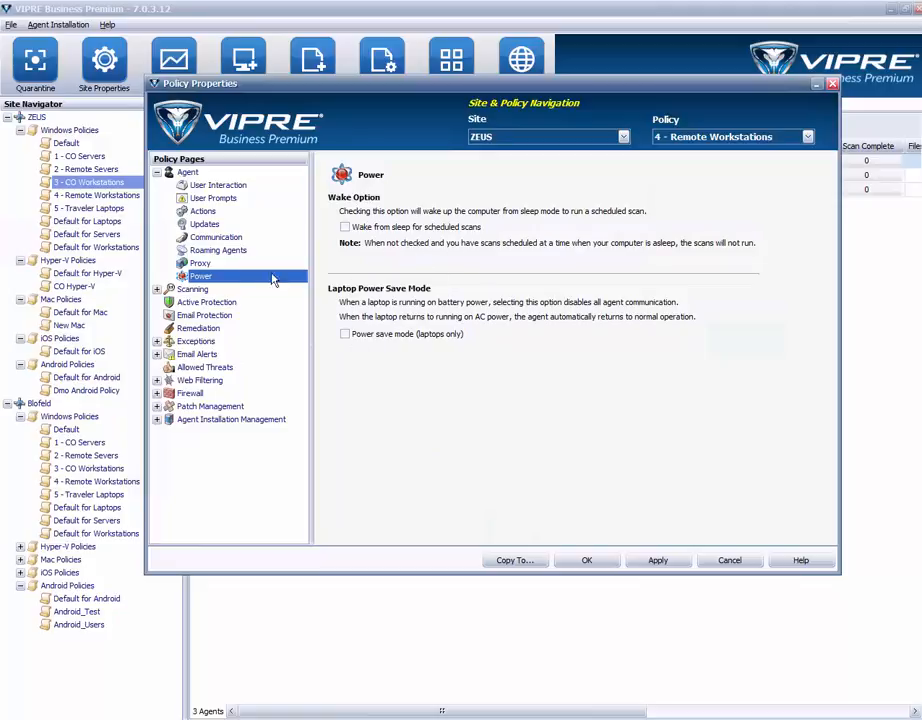
- Review the policy's general scanning settings and compare the deep scan and quick scan schedules, locations and options
{"action": "left_click", "coordinate": [157, 289]}
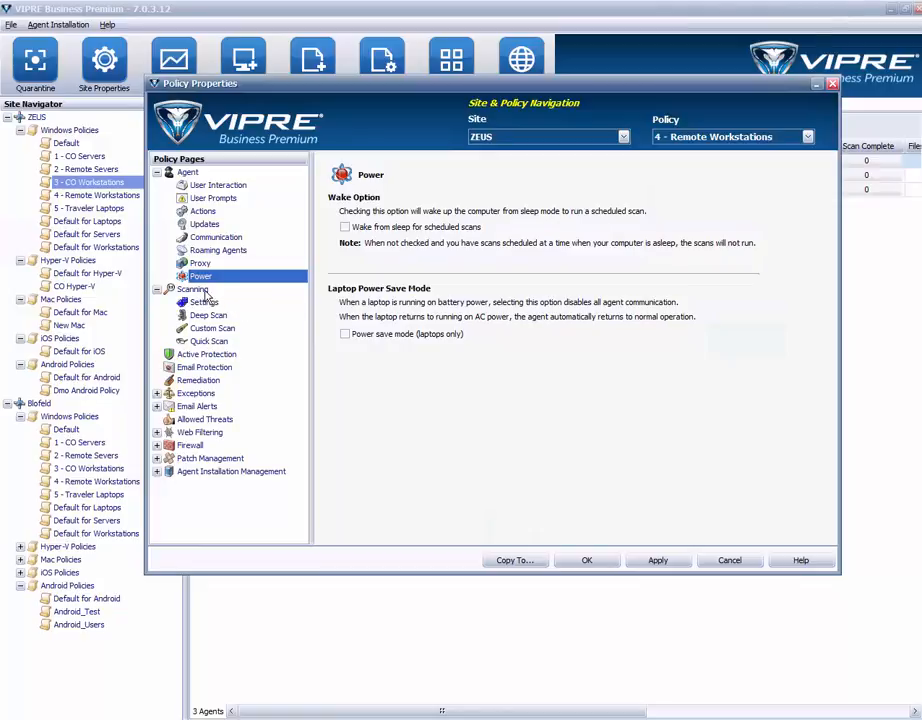
{"action": "left_click", "coordinate": [203, 291]}
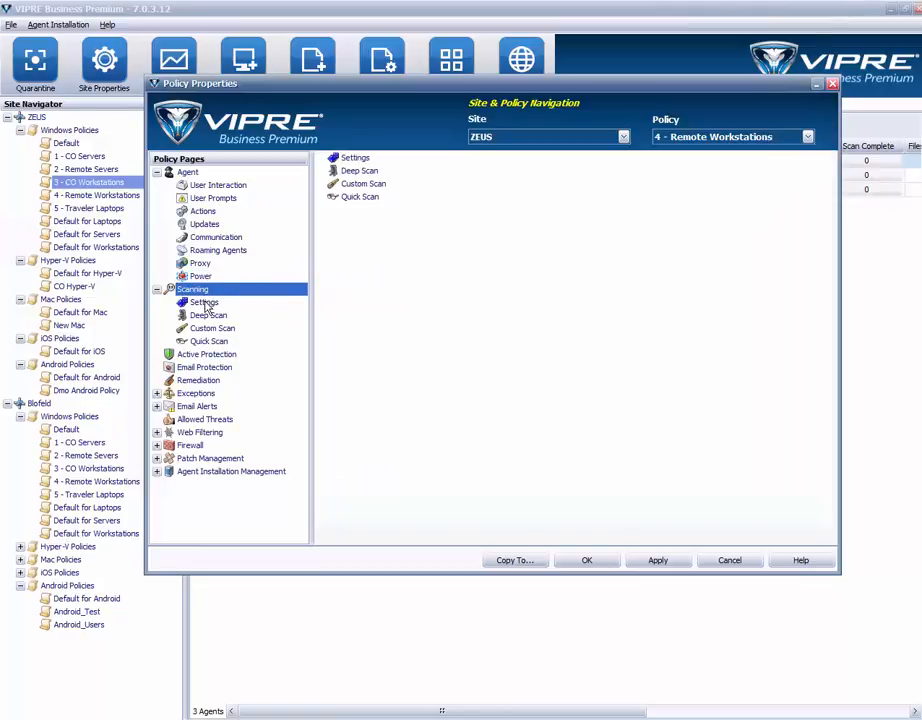
{"action": "left_click", "coordinate": [204, 303]}
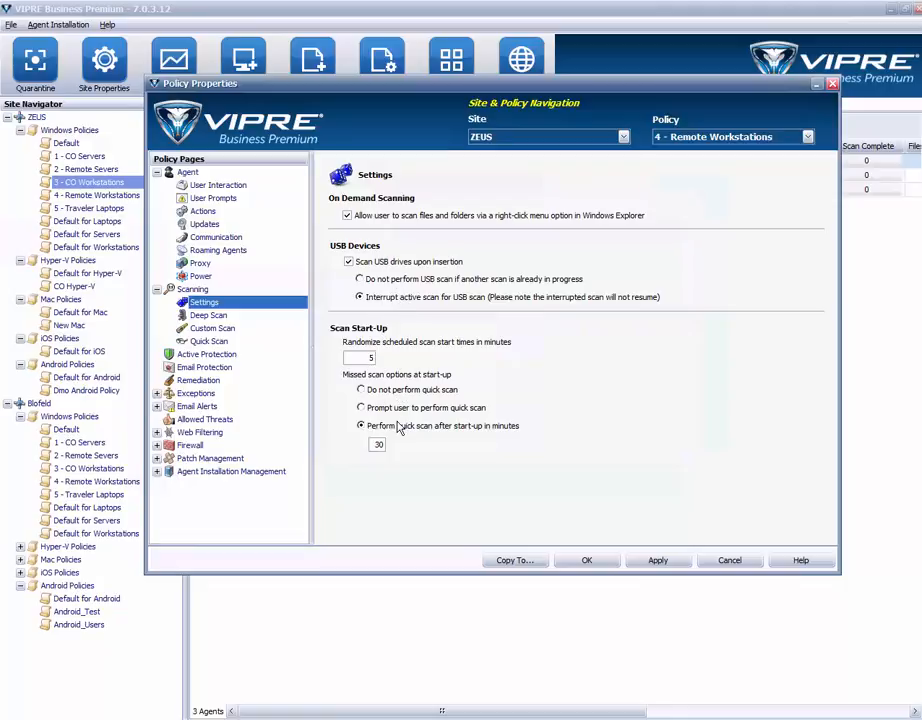
{"action": "left_click", "coordinate": [218, 316]}
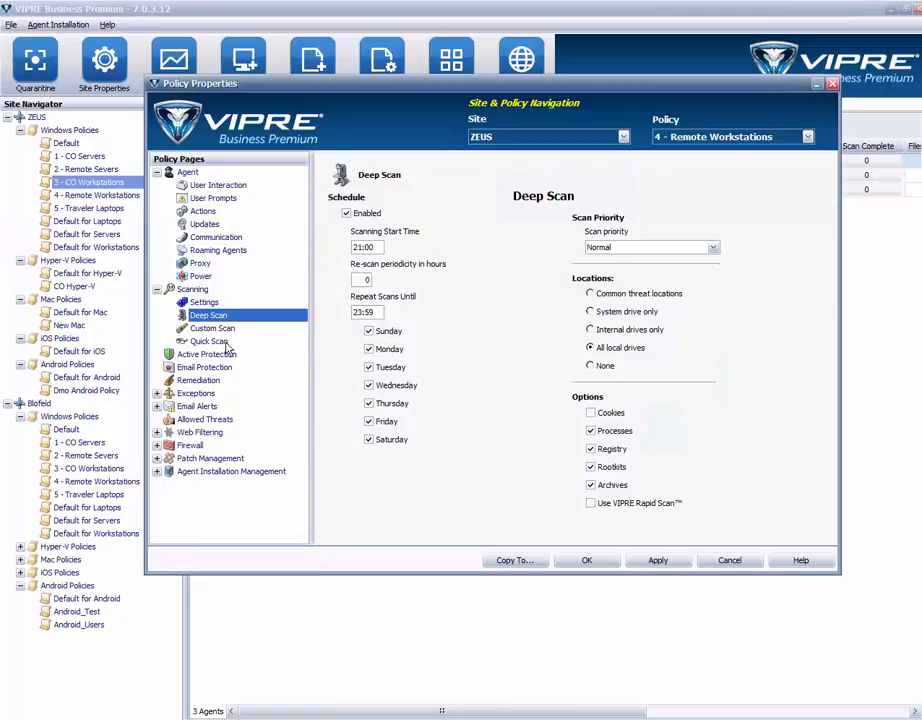
{"action": "left_click", "coordinate": [226, 342]}
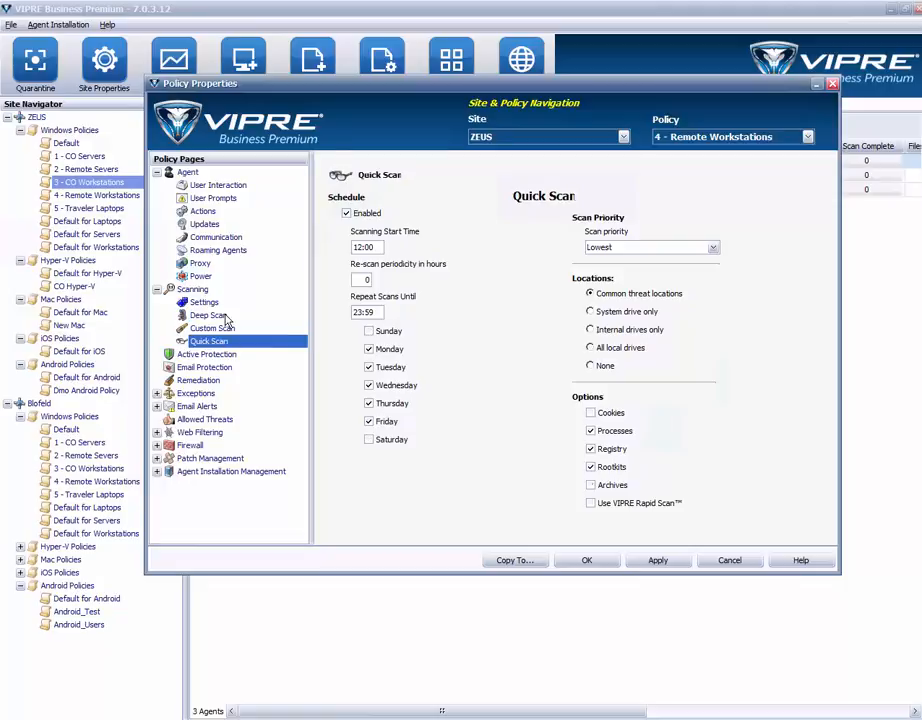
{"action": "left_click", "coordinate": [216, 316]}
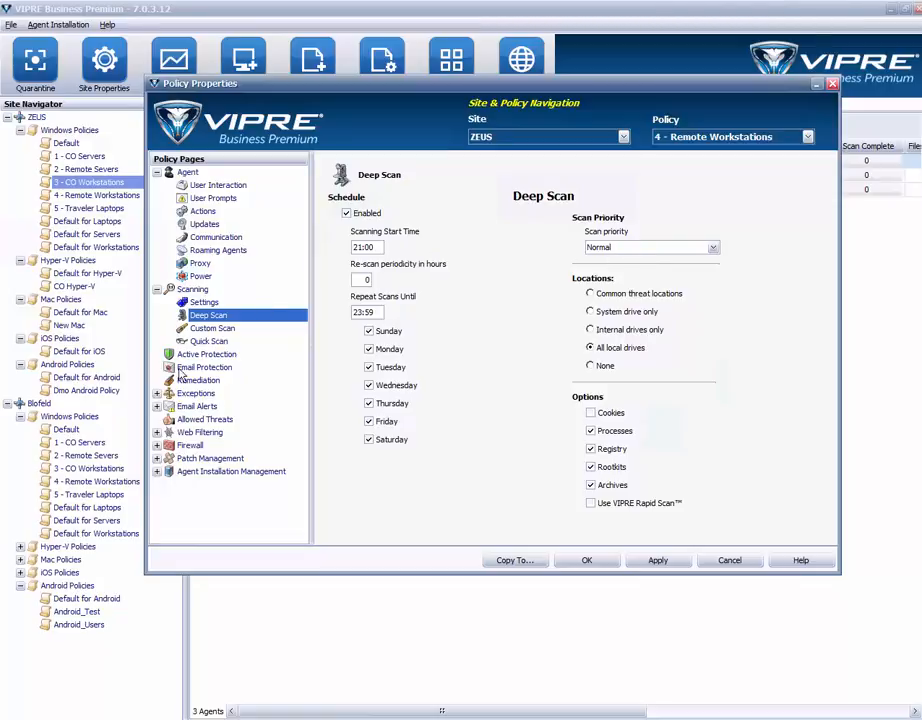
{"action": "left_click", "coordinate": [214, 341]}
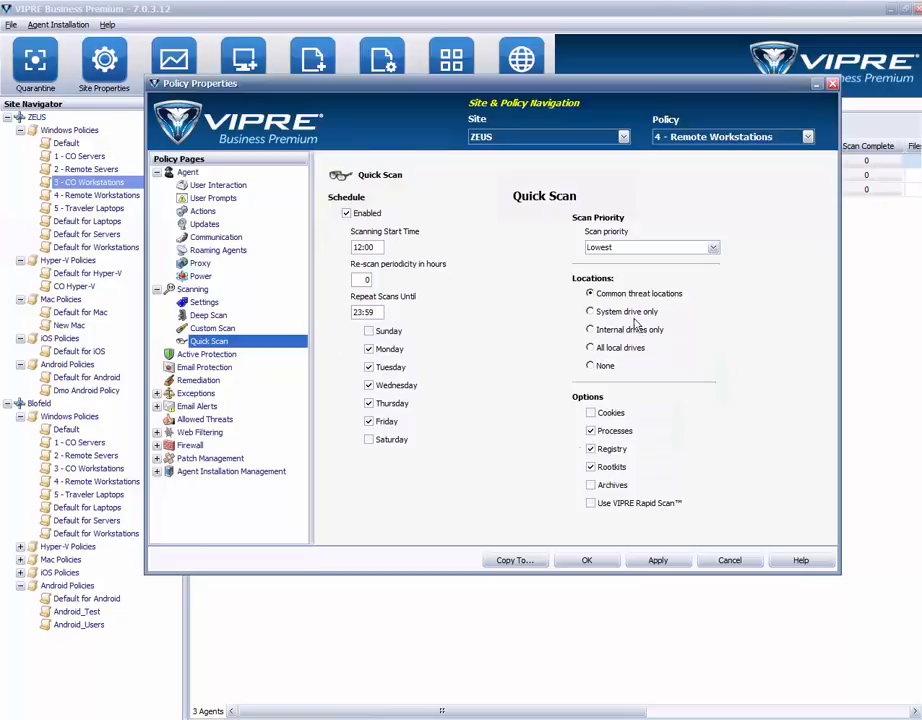
- Examine the custom scan's start time, schedule and scan options, comparing them with the deep scan configuration
{"action": "left_click", "coordinate": [222, 330]}
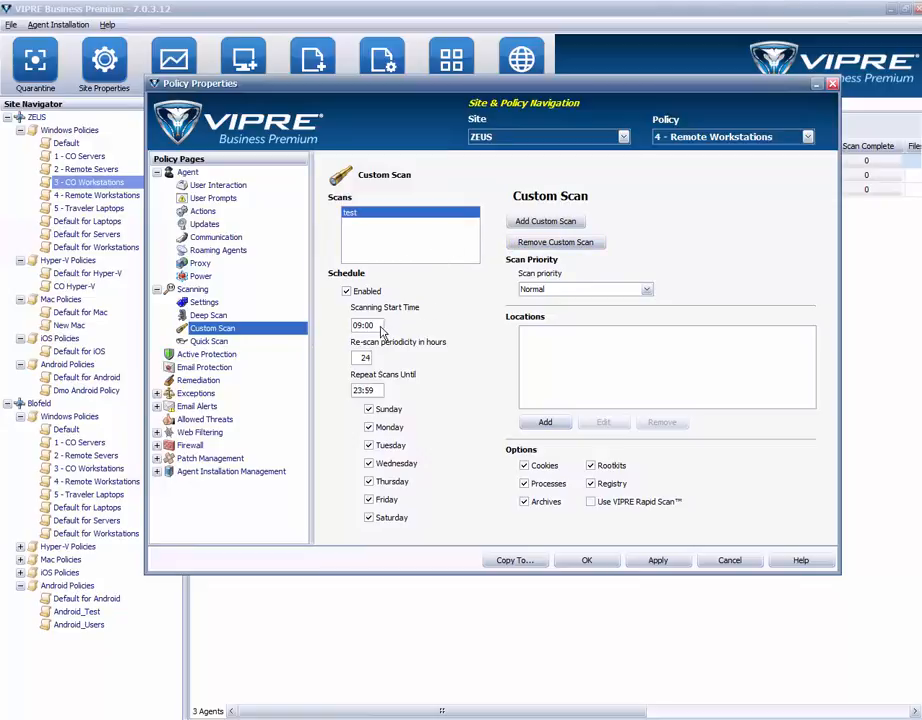
{"action": "left_click_drag", "start_coordinate": [380, 326], "coordinate": [352, 327]}
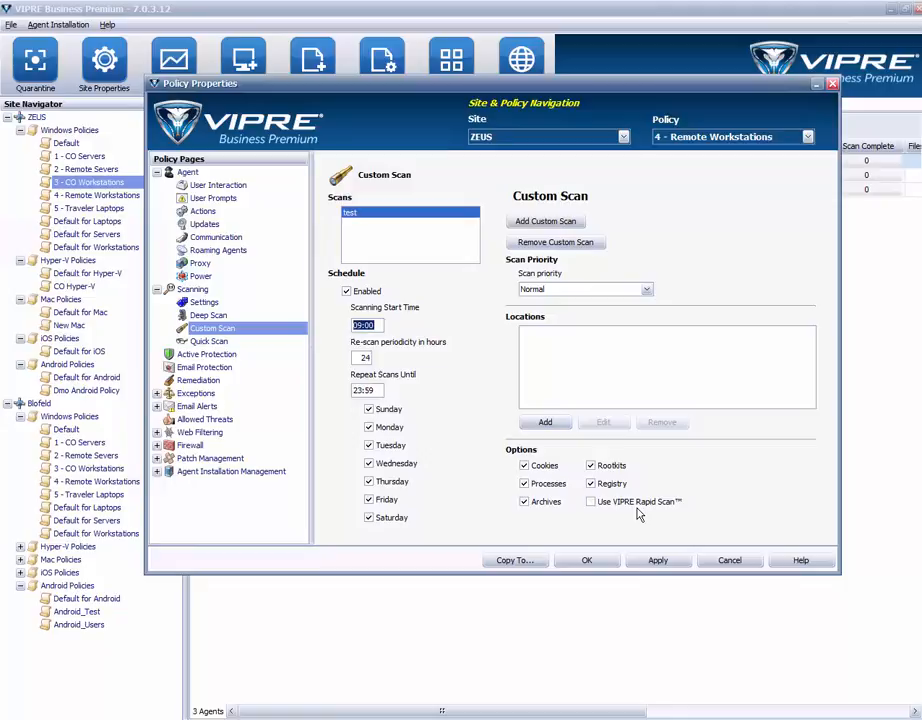
{"action": "left_click", "coordinate": [207, 316]}
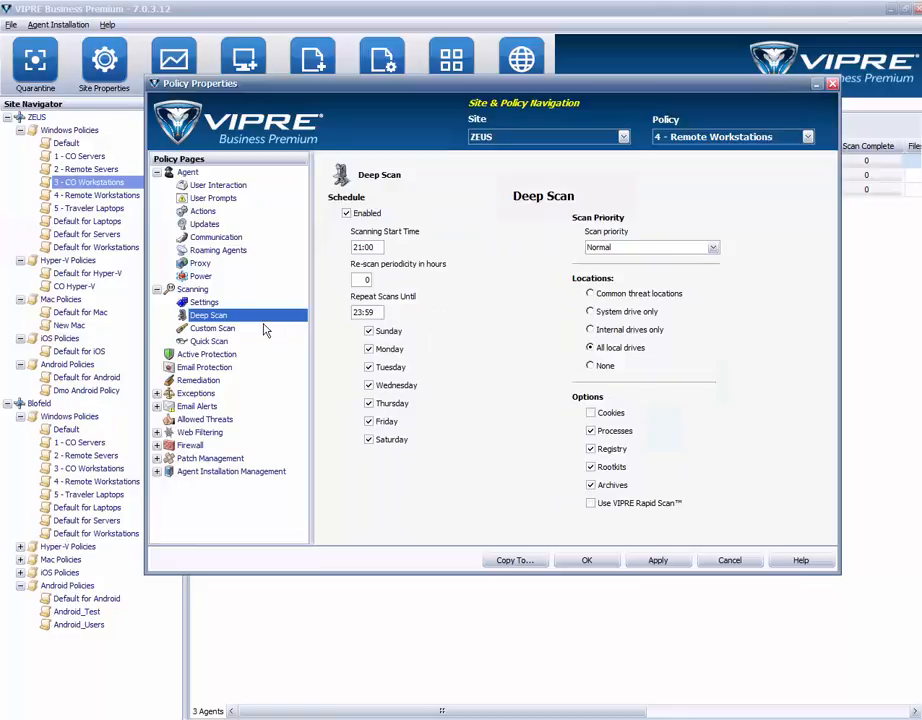
{"action": "left_click", "coordinate": [206, 329]}
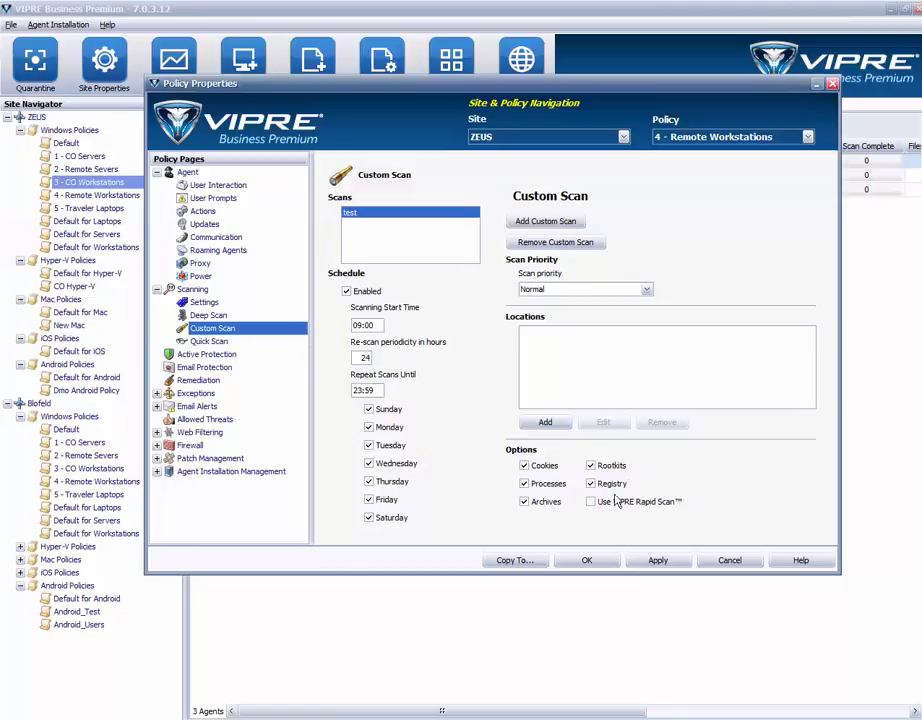
- Compare the Active Protection on-access levels All Touched Files and Execution Only, return to High Risk Extensions Only and check its known extensions
{"action": "left_click", "coordinate": [206, 356]}
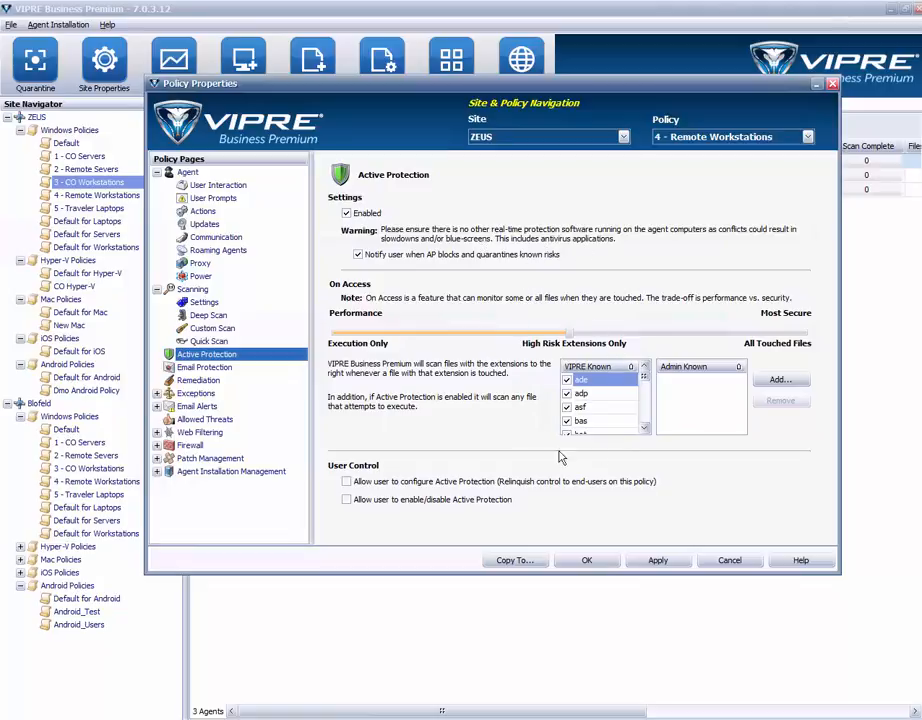
{"action": "left_click_drag", "start_coordinate": [568, 332], "coordinate": [782, 335]}
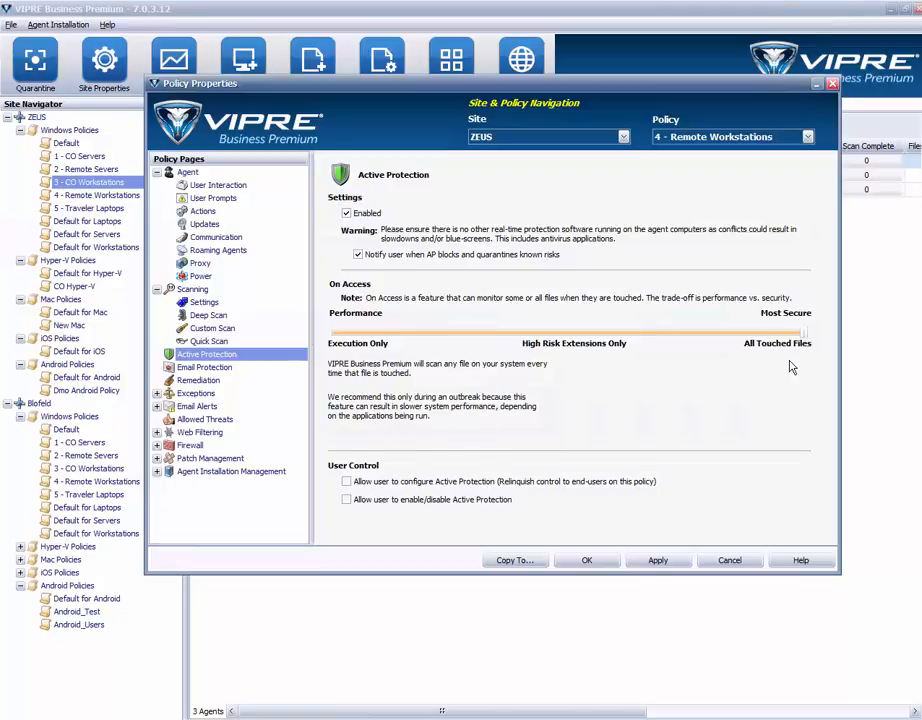
{"action": "left_click", "coordinate": [335, 336]}
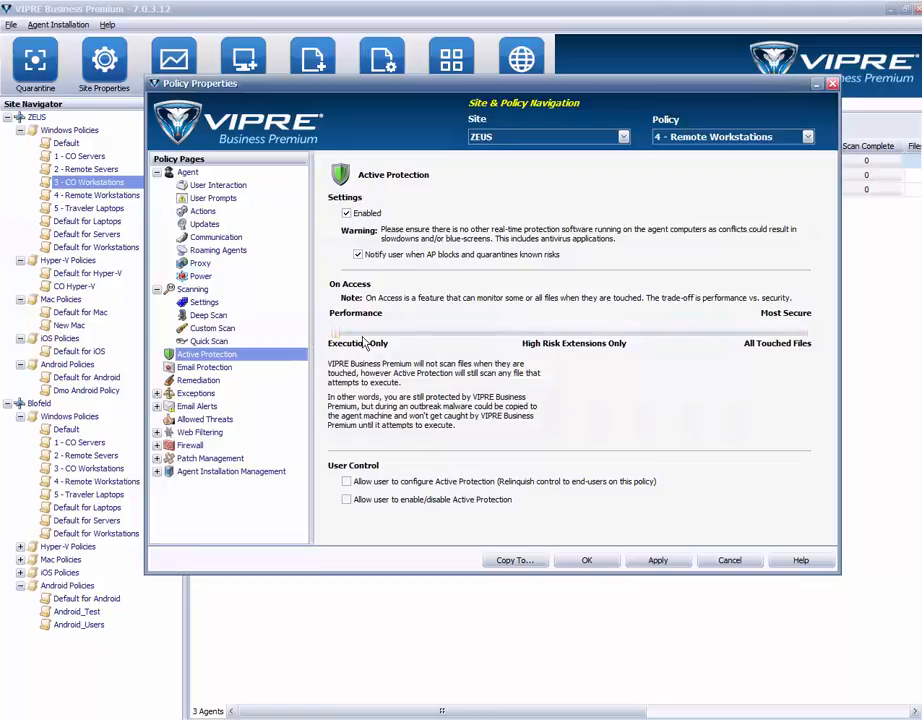
{"action": "left_click", "coordinate": [569, 334]}
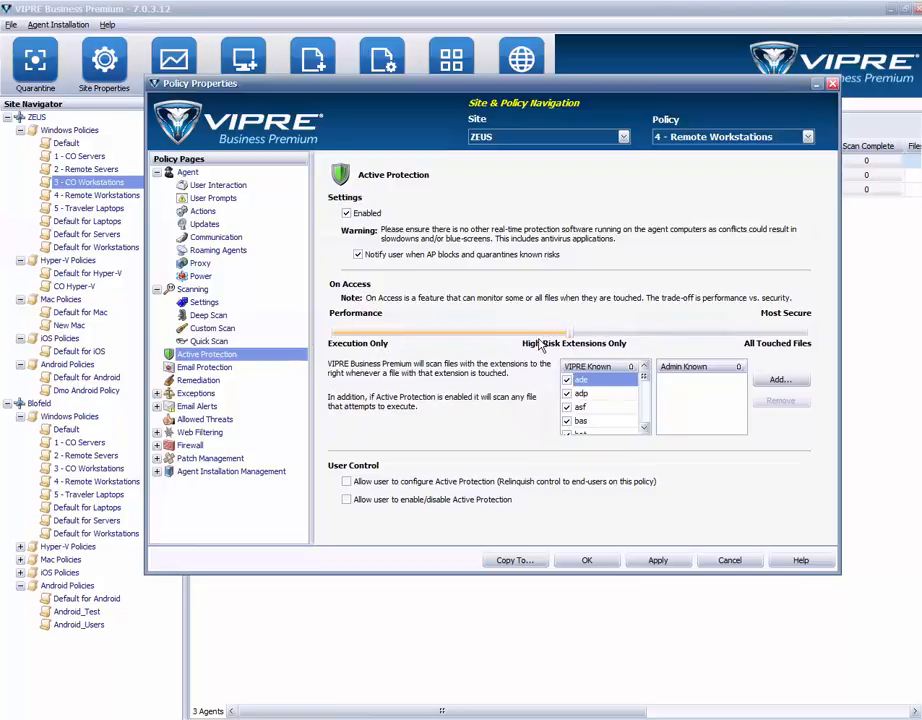
{"action": "mouse_move", "coordinate": [645, 383]}
{"action": "left_mouse_down"}
{"action": "mouse_move", "coordinate": [644, 427]}
{"action": "mouse_move", "coordinate": [645, 370]}
{"action": "left_mouse_up"}
{"action": "left_click", "coordinate": [569, 381]}
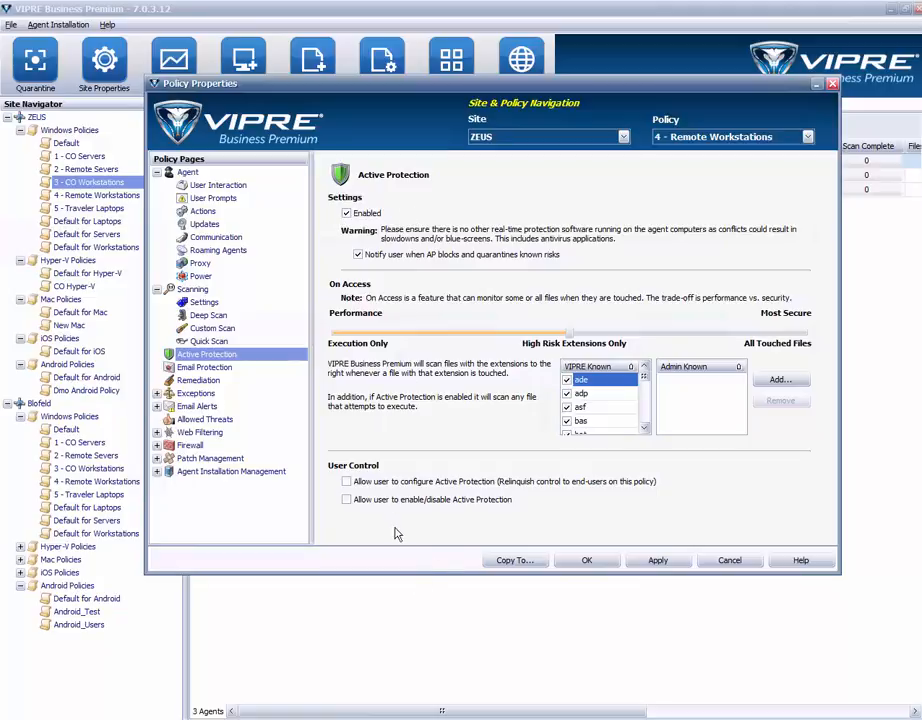
- Review the policy's email protection settings, briefly enabling protection for other email clients to inspect the POP3 and SMTP port fields
{"action": "left_click", "coordinate": [205, 368]}
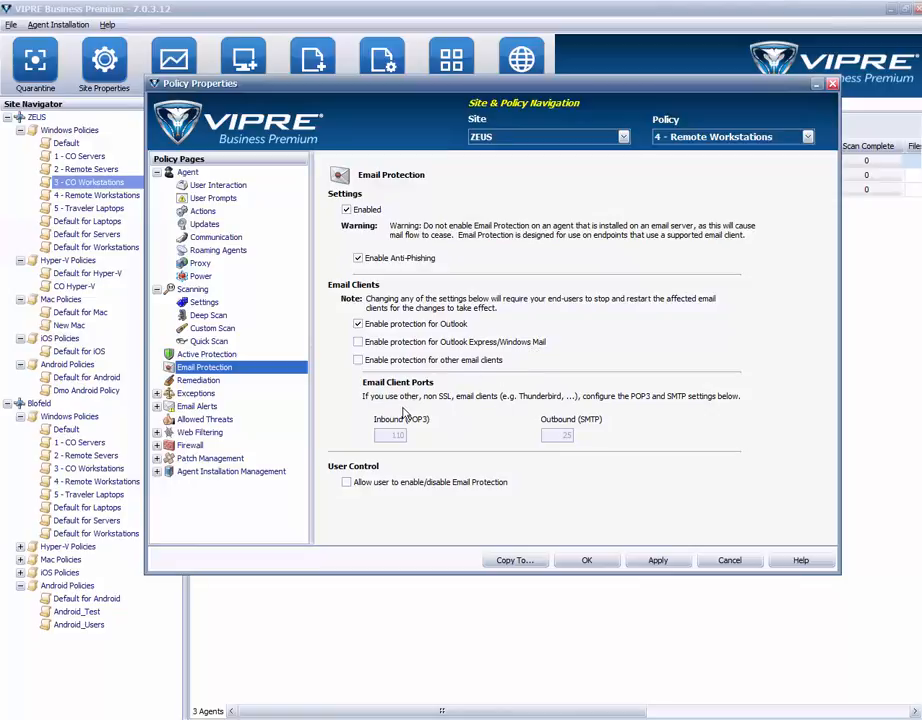
{"action": "left_click", "coordinate": [359, 361]}
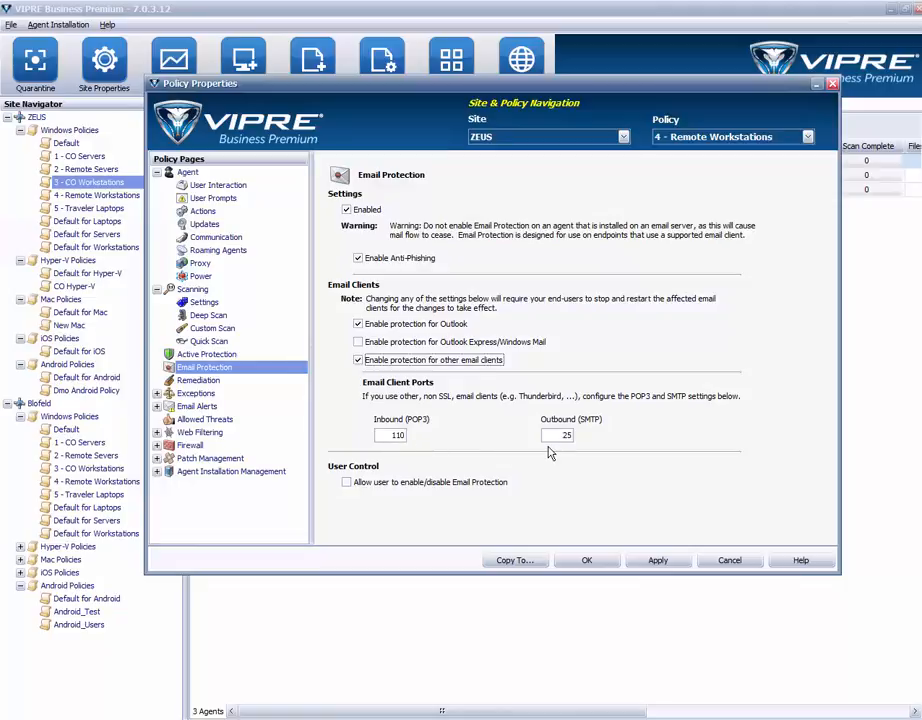
{"action": "left_click", "coordinate": [359, 361]}
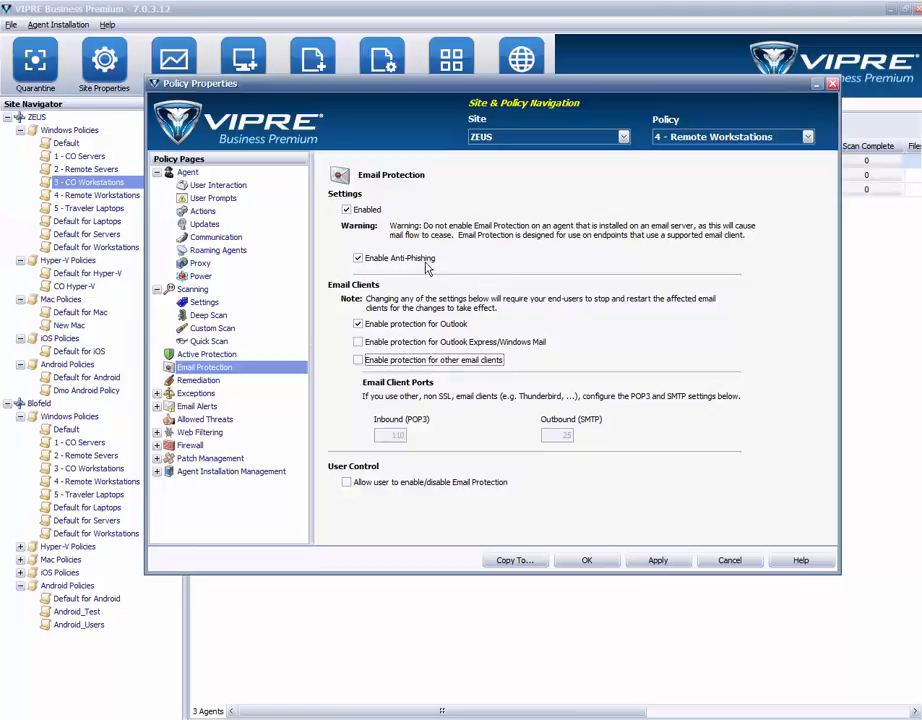
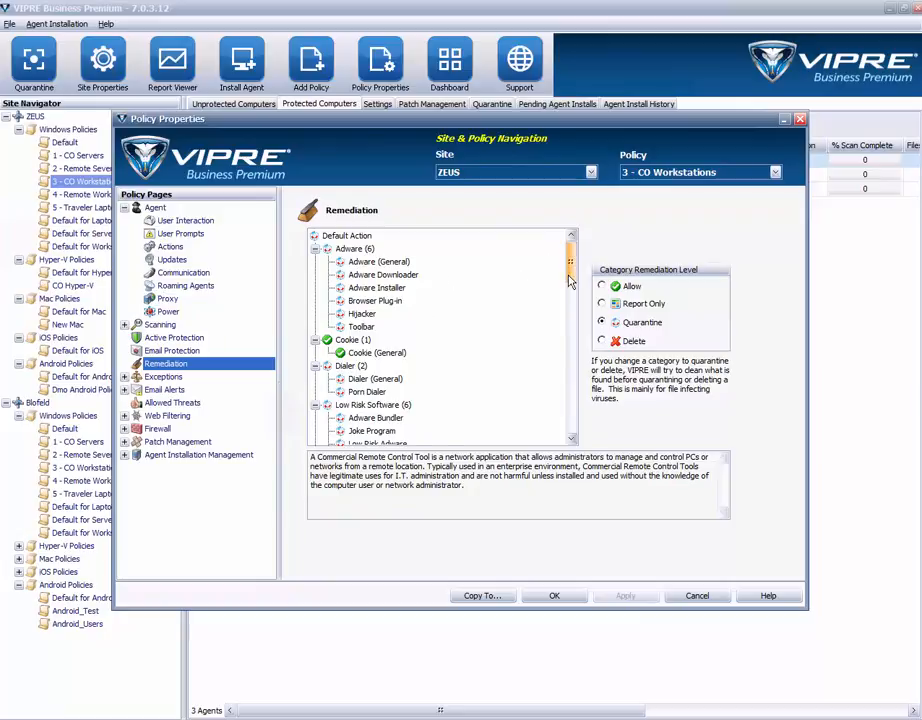
- Set the remediation level of the Commercial Remote Control Tool category to Report Only
{"action": "mouse_move", "coordinate": [571, 265]}
{"action": "left_mouse_down"}
{"action": "mouse_move", "coordinate": [590, 410]}
{"action": "mouse_move", "coordinate": [571, 251]}
{"action": "left_mouse_up"}
{"action": "left_click", "coordinate": [571, 307]}
{"action": "left_click_drag", "start_coordinate": [570, 307], "coordinate": [570, 321]}
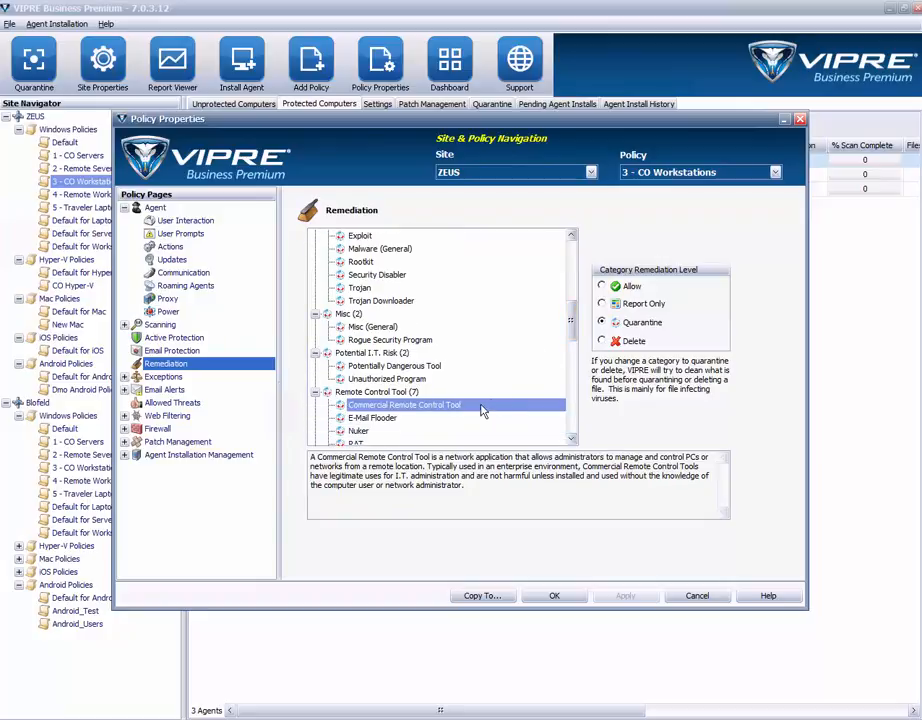
{"action": "left_click", "coordinate": [425, 408]}
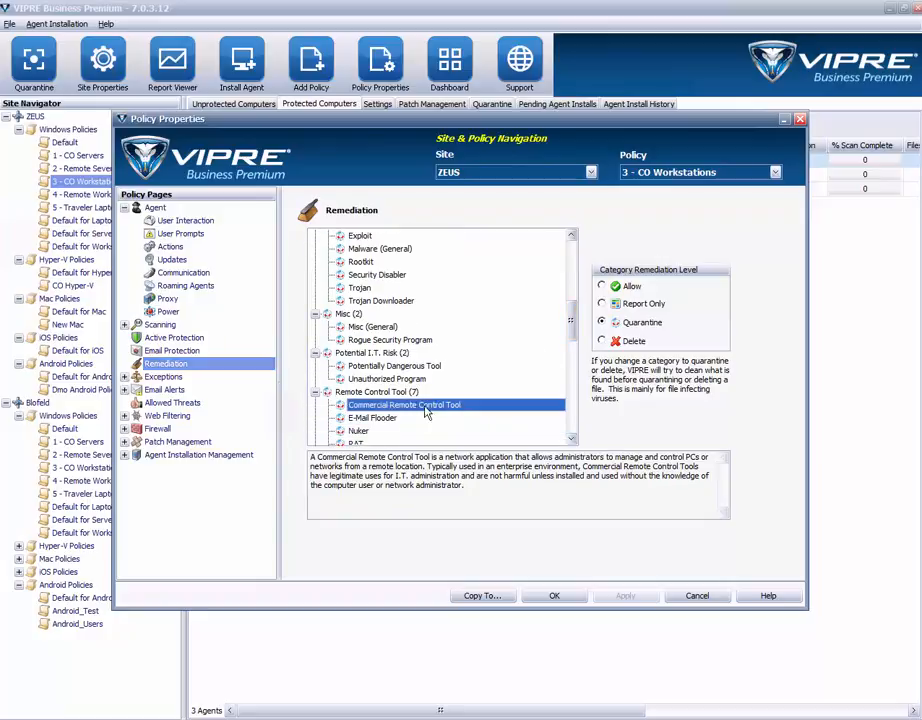
{"action": "left_click", "coordinate": [601, 303]}
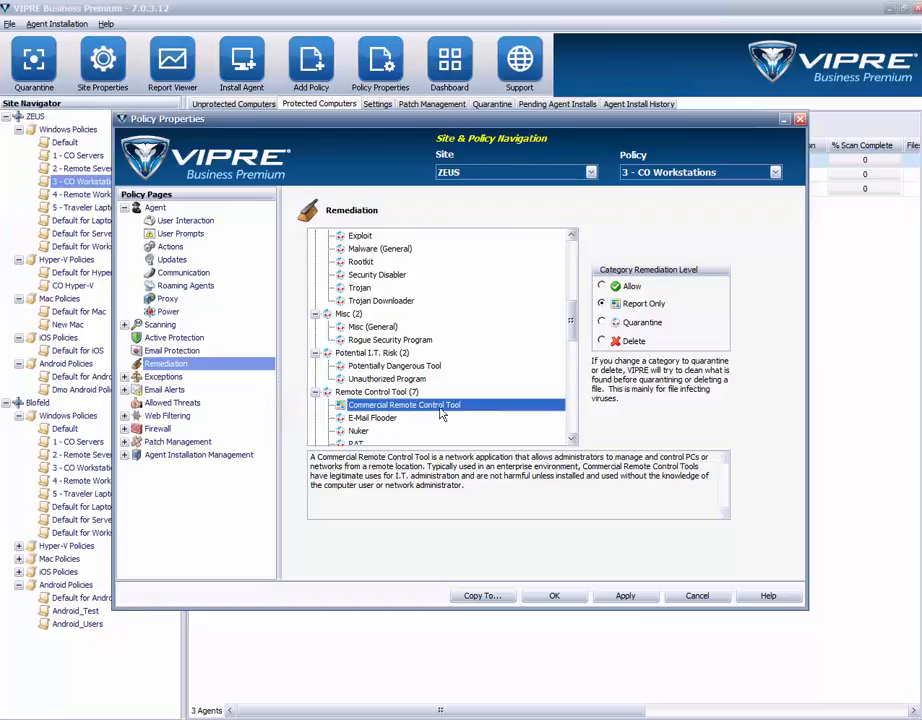
- Examine the remediation levels of the Default Action, the Adware group and its Adware Downloader category
{"action": "mouse_move", "coordinate": [570, 320]}
{"action": "left_mouse_down"}
{"action": "mouse_move", "coordinate": [573, 273]}
{"action": "mouse_move", "coordinate": [571, 324]}
{"action": "left_mouse_up"}
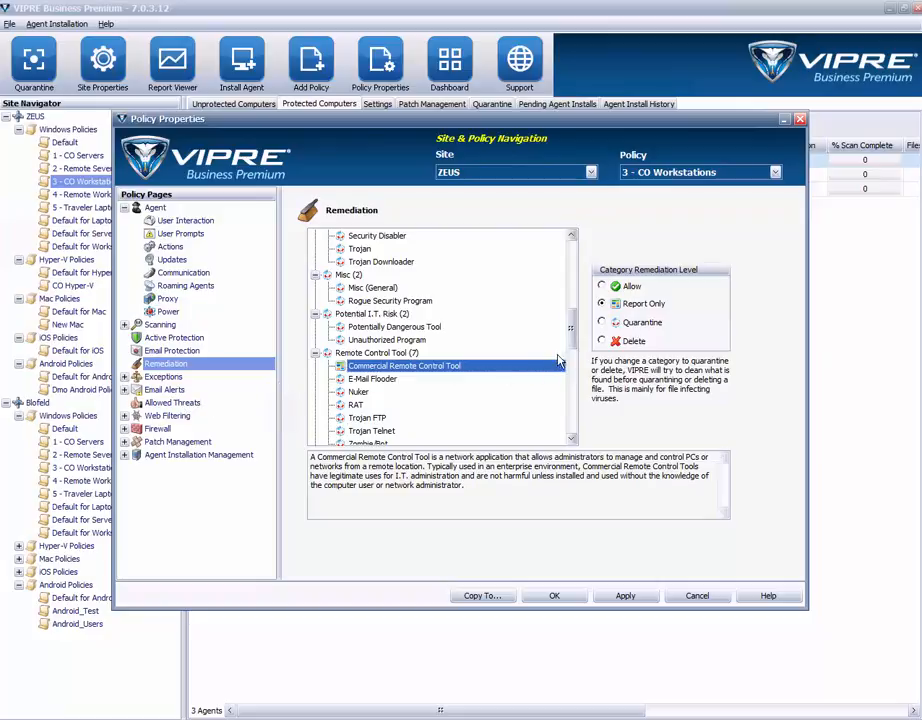
{"action": "left_click_drag", "start_coordinate": [574, 313], "coordinate": [573, 243]}
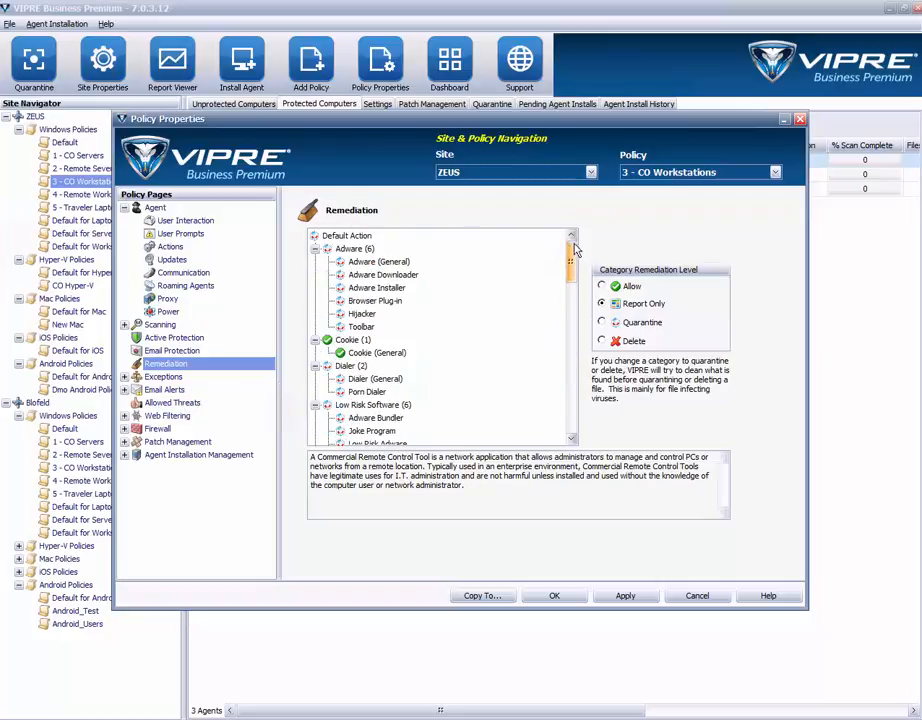
{"action": "left_click", "coordinate": [365, 238]}
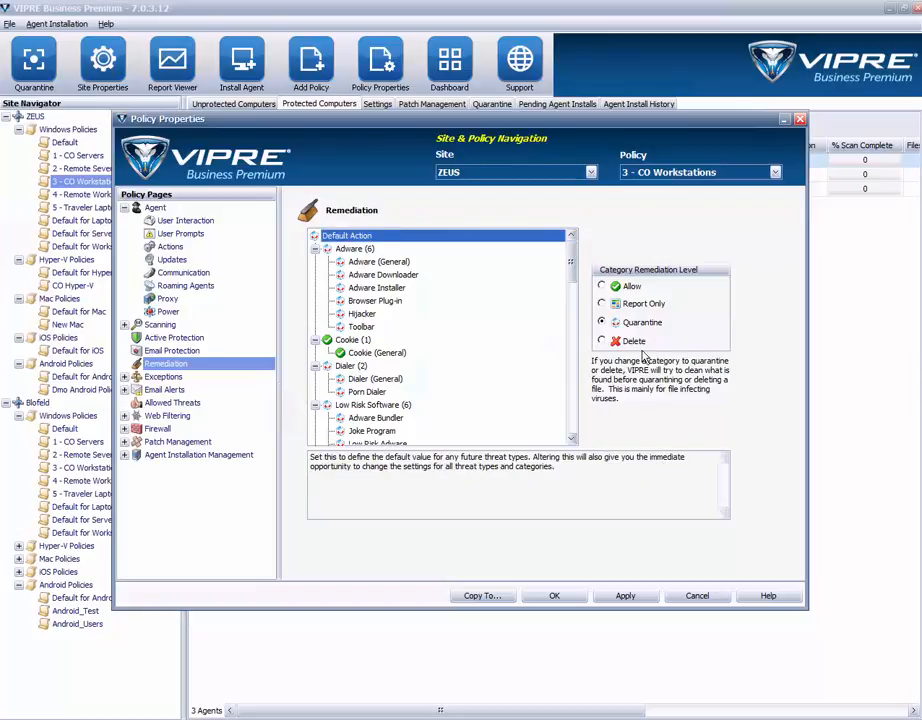
{"action": "left_click", "coordinate": [368, 252]}
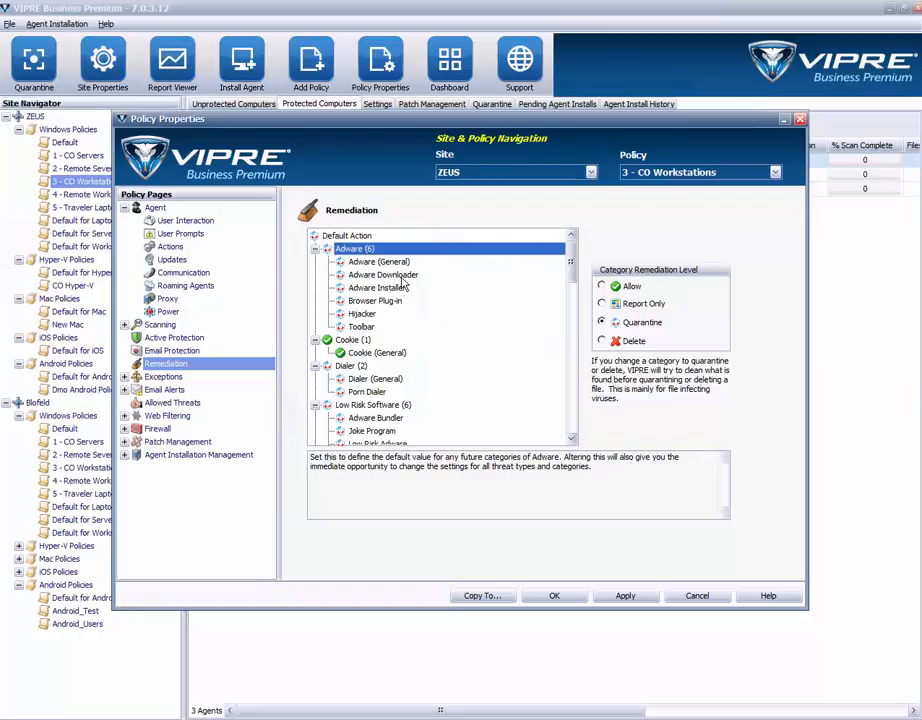
{"action": "left_click", "coordinate": [400, 275]}
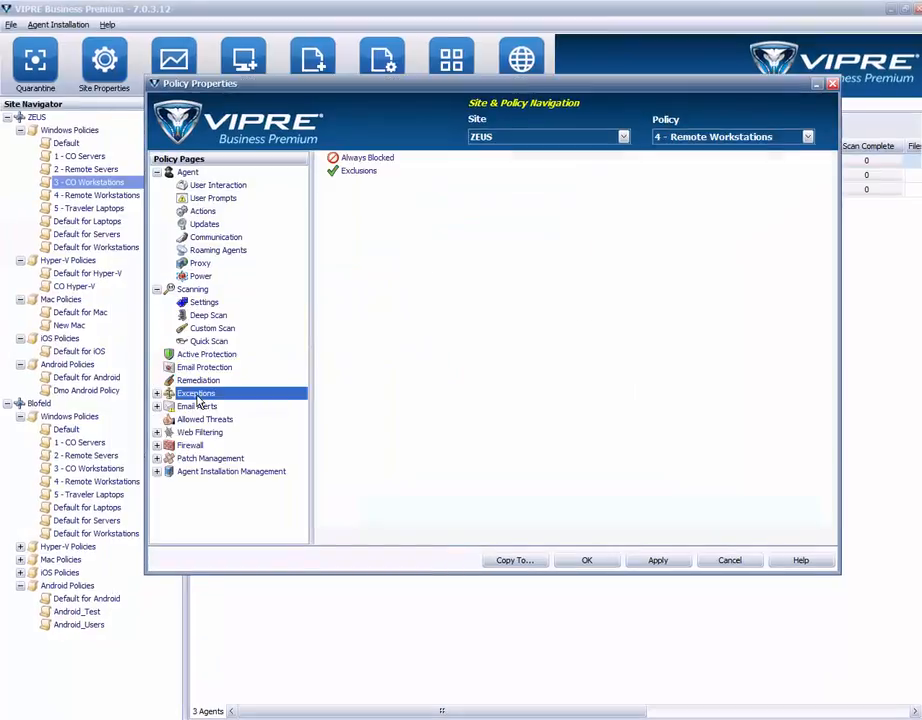
- Review the always blocked files and the exclusions list under the Remote Workstations policy's exceptions
{"action": "left_click", "coordinate": [158, 395]}
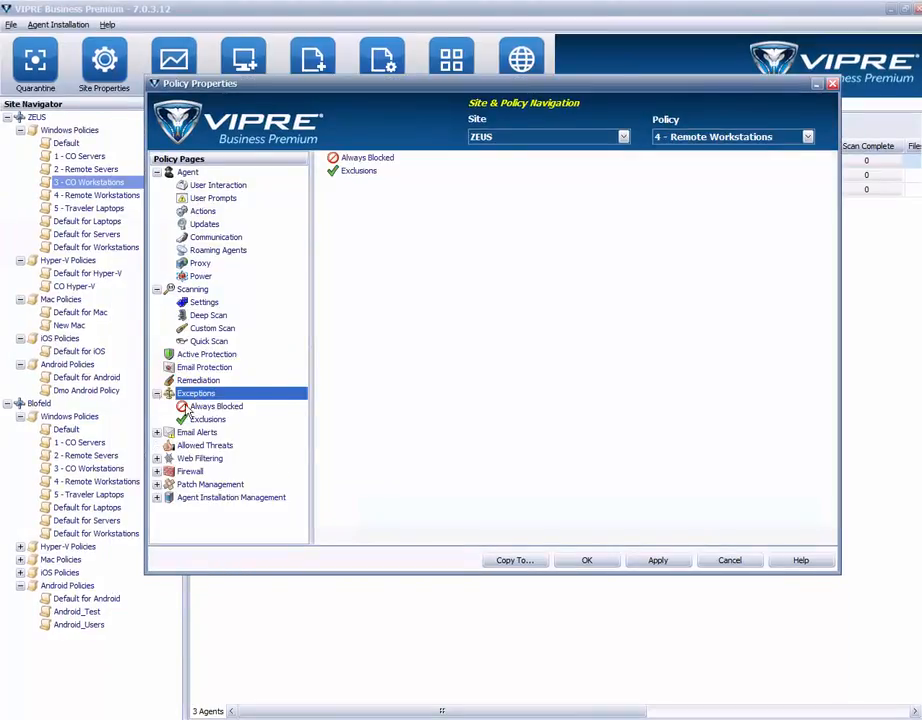
{"action": "left_click", "coordinate": [210, 406]}
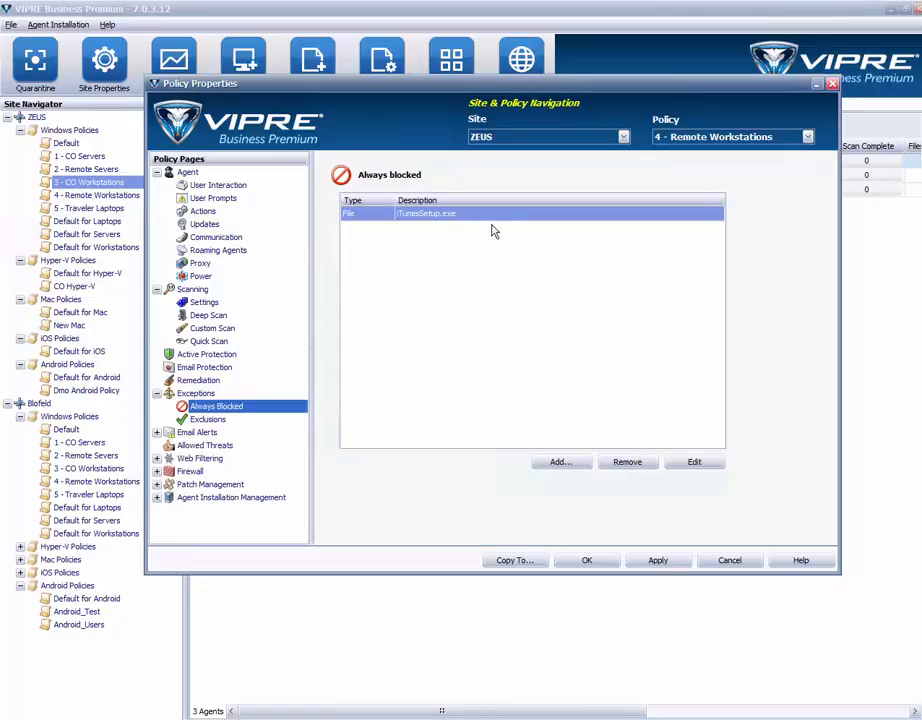
{"action": "left_click", "coordinate": [566, 466]}
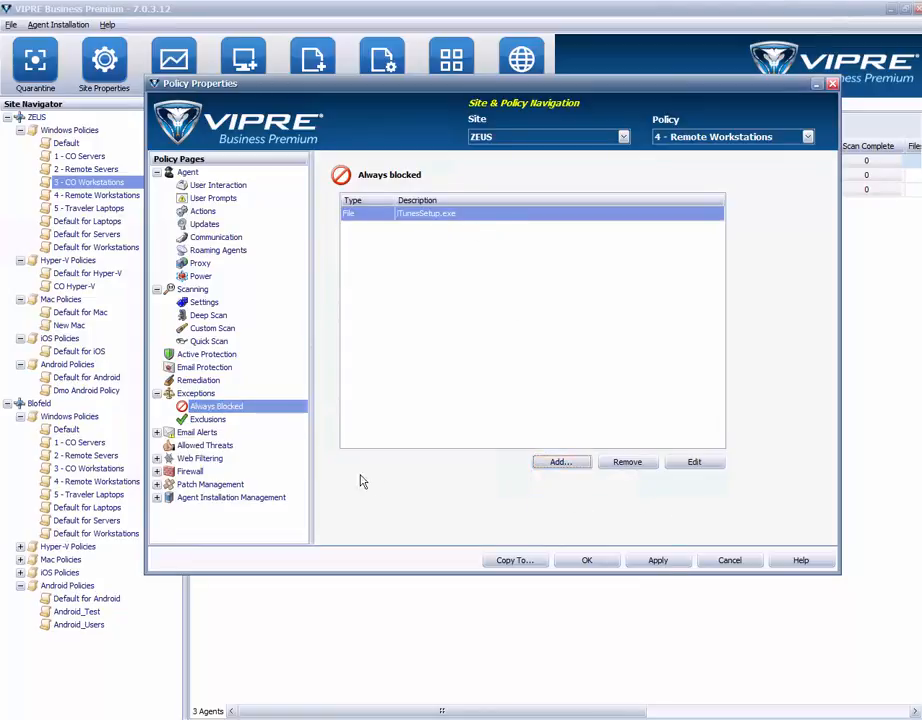
{"action": "left_click", "coordinate": [210, 420]}
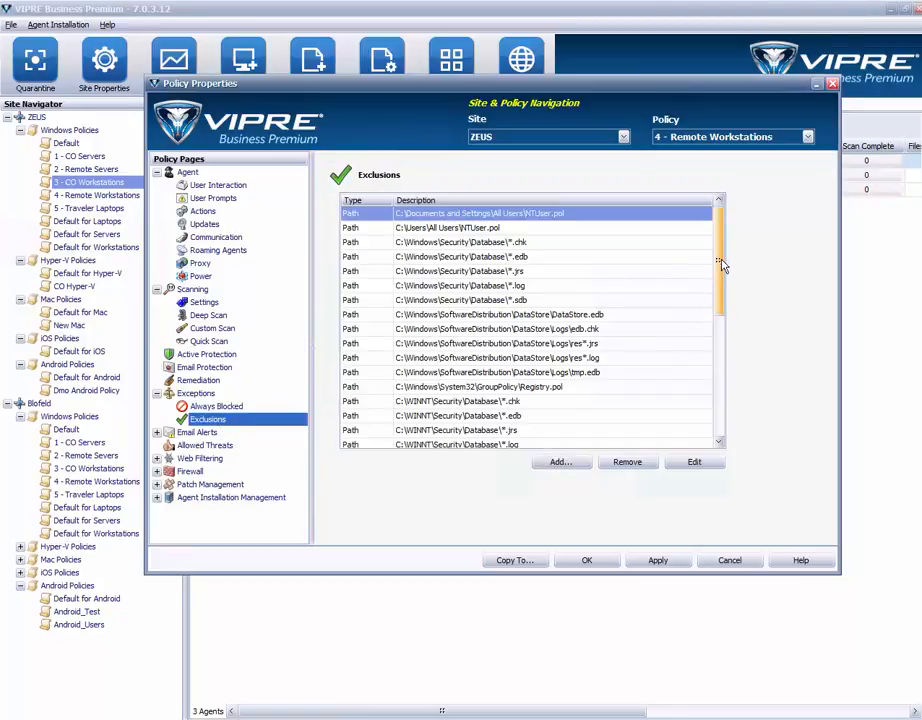
{"action": "left_click_drag", "start_coordinate": [722, 265], "coordinate": [718, 225]}
{"action": "left_click_drag", "start_coordinate": [718, 290], "coordinate": [718, 244]}
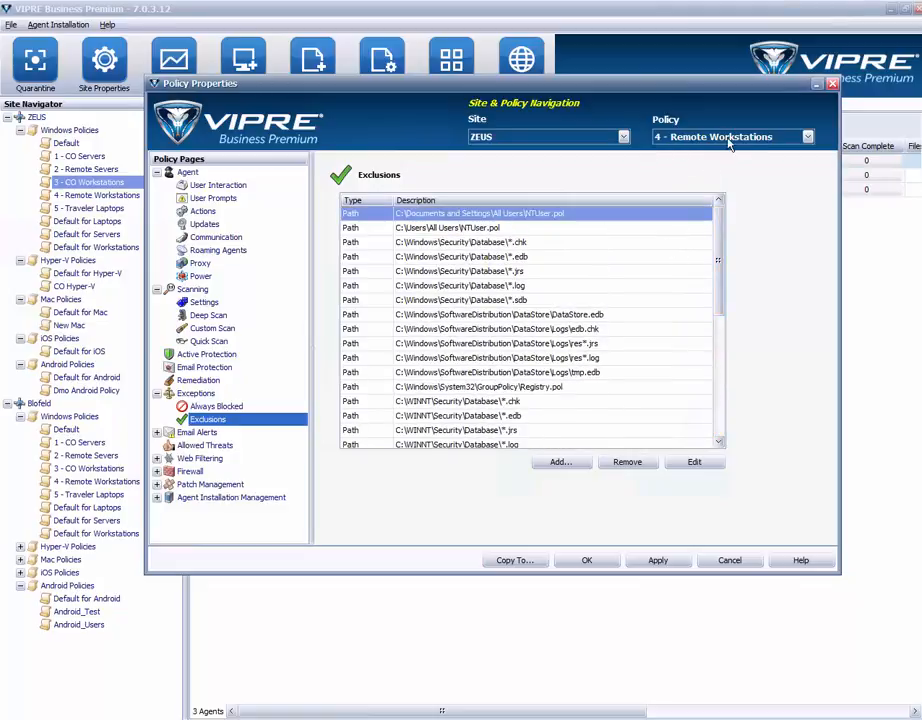
{"action": "left_click_drag", "start_coordinate": [718, 263], "coordinate": [807, 160]}
- Switch to the 1 - CO Servers policy and examine its exclusions, including the Microsoft SQL Server paths
{"action": "left_click", "coordinate": [807, 138]}
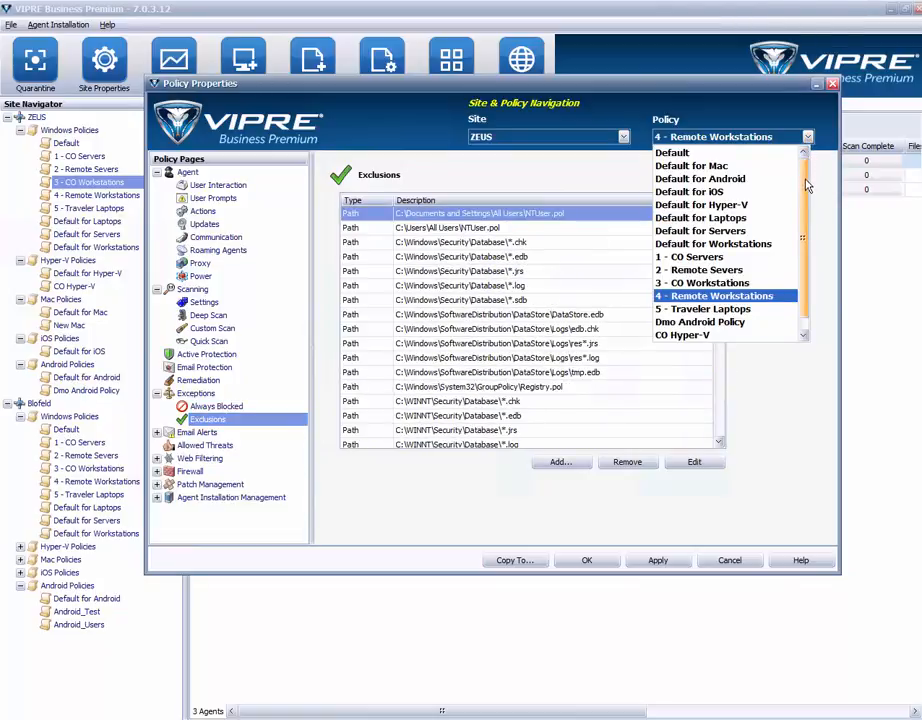
{"action": "scroll", "coordinate": [807, 186], "scroll_direction": "down", "scroll_amount": 1}
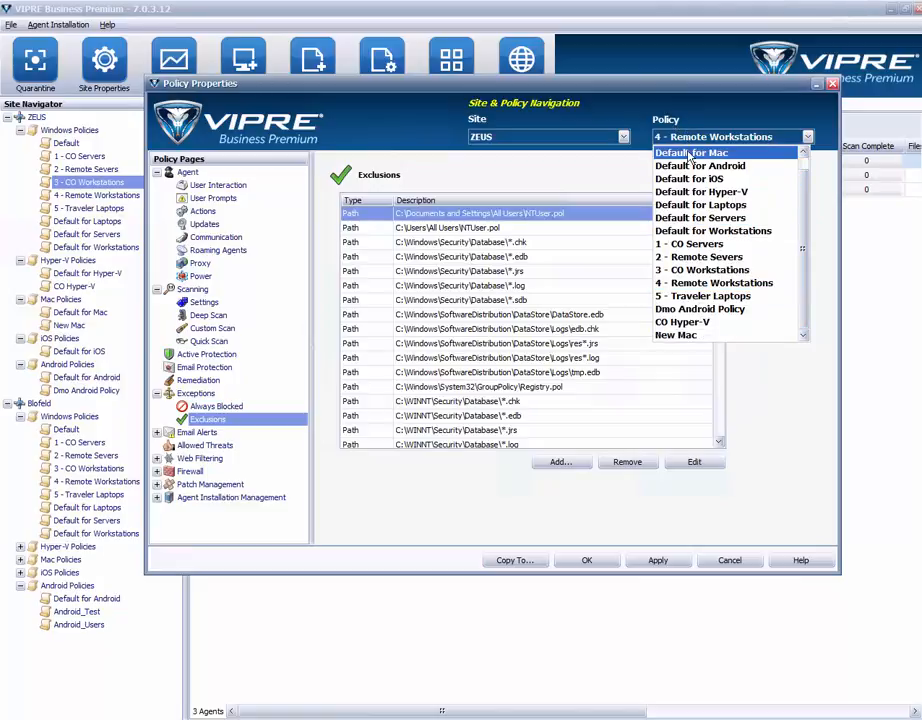
{"action": "left_click", "coordinate": [716, 245]}
{"action": "left_click", "coordinate": [525, 350]}
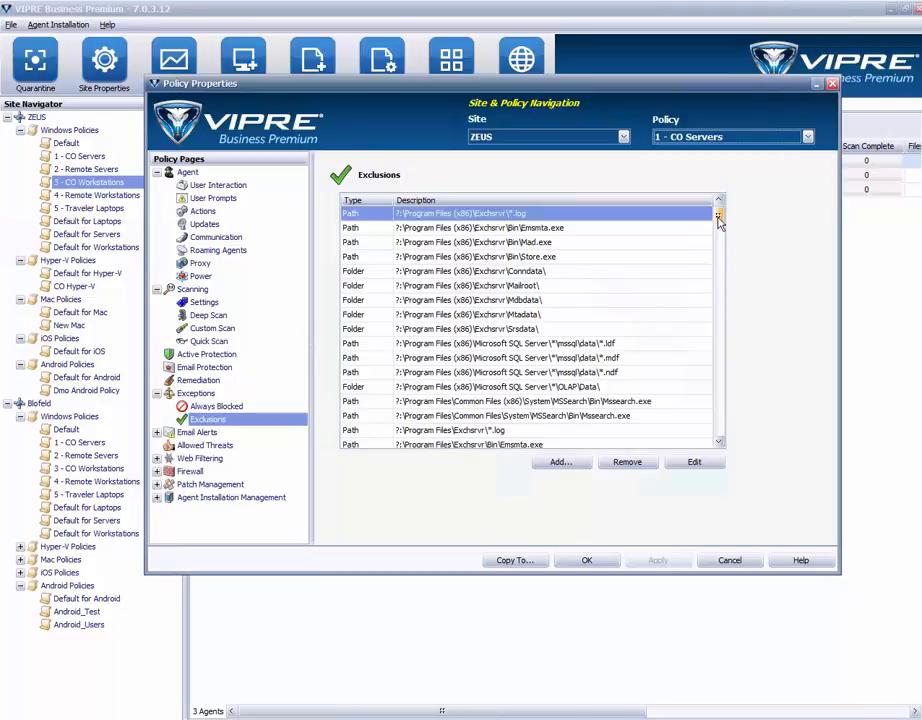
{"action": "left_click_drag", "start_coordinate": [718, 222], "coordinate": [718, 182]}
{"action": "left_click", "coordinate": [499, 345]}
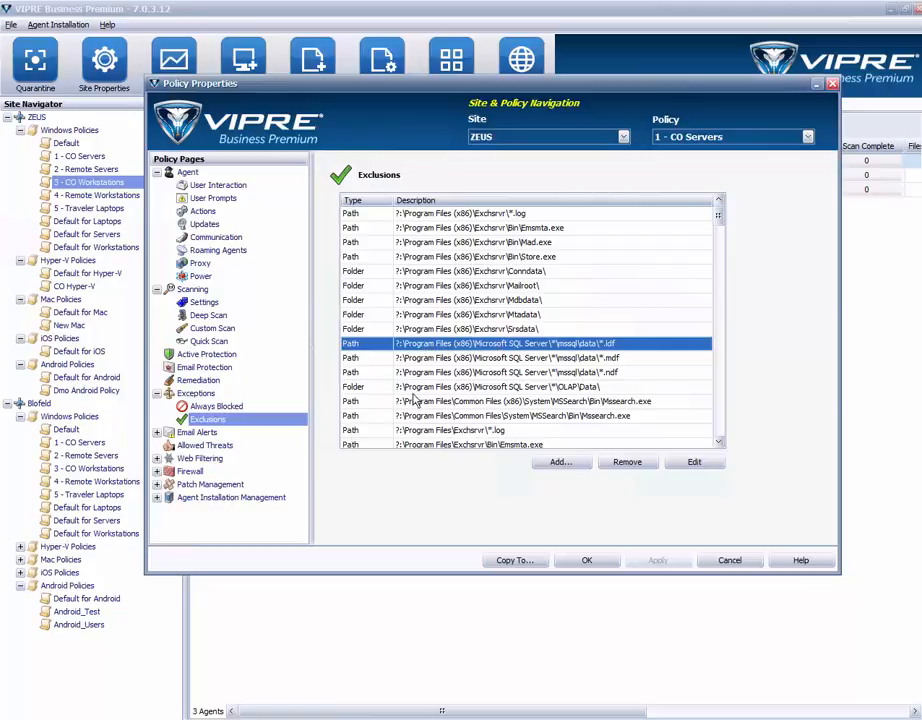
- Review the policy's allowed threats and browse the selectable Browser Plug-in and Commercial Key Logger threats without adding any
{"action": "left_click", "coordinate": [206, 446]}
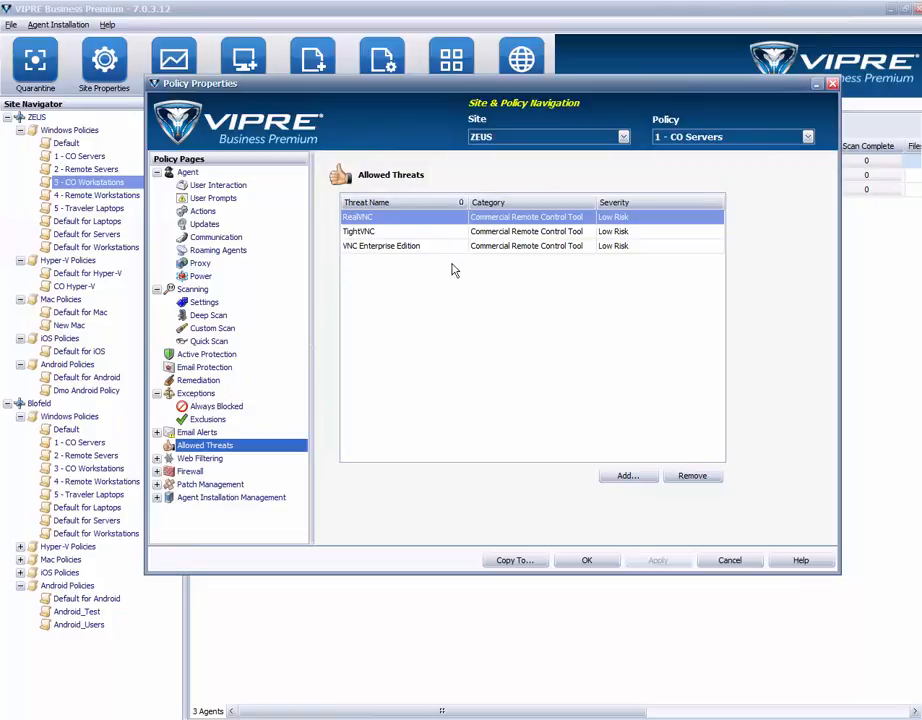
{"action": "left_click", "coordinate": [630, 479]}
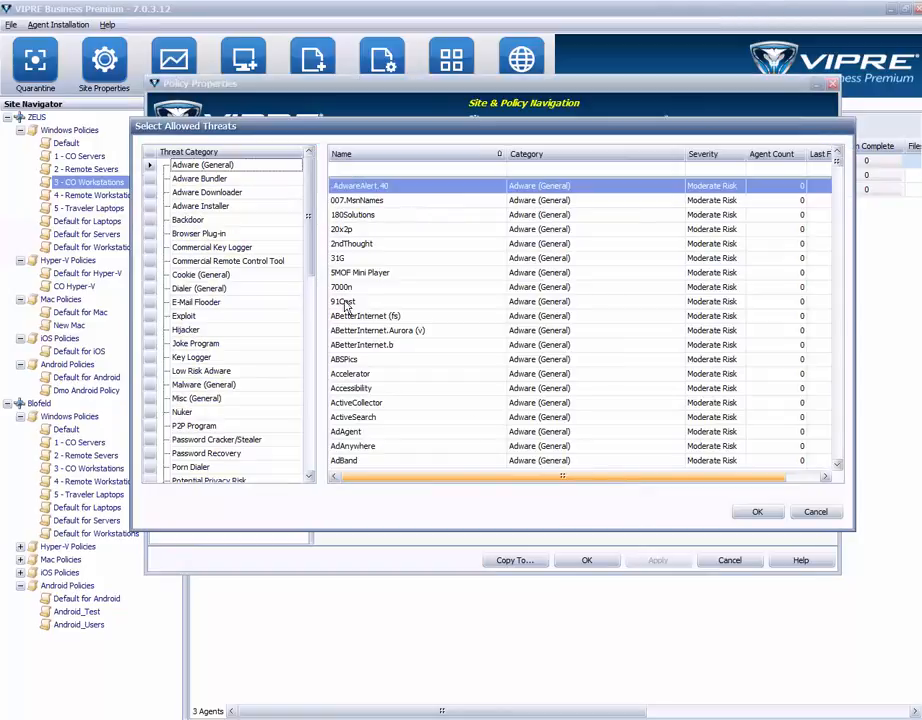
{"action": "left_click_drag", "start_coordinate": [312, 203], "coordinate": [318, 149]}
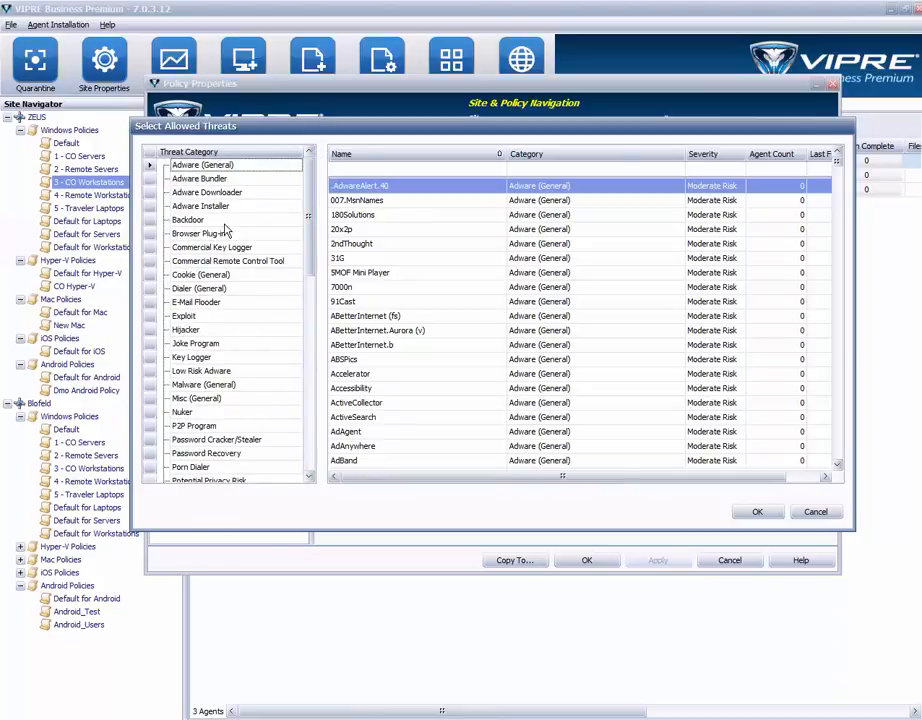
{"action": "left_click", "coordinate": [238, 235]}
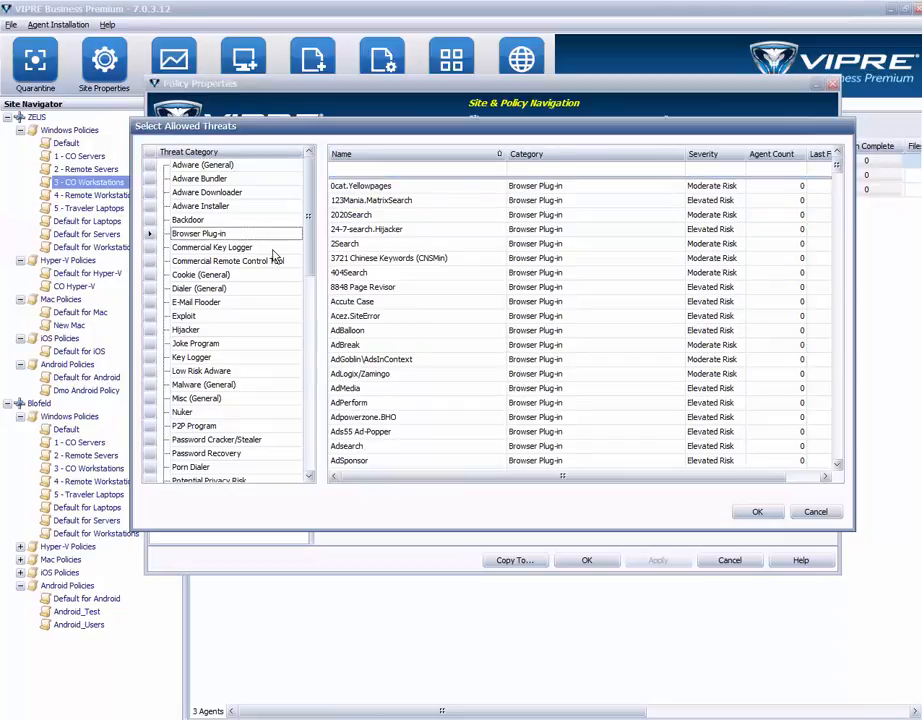
{"action": "left_click", "coordinate": [270, 248]}
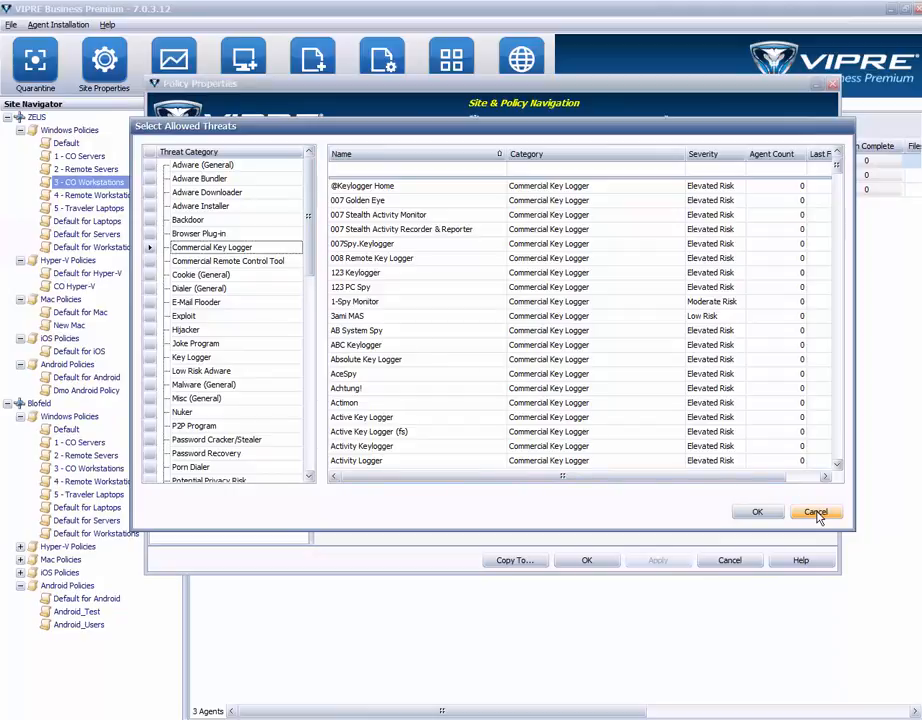
{"action": "left_click", "coordinate": [816, 513]}
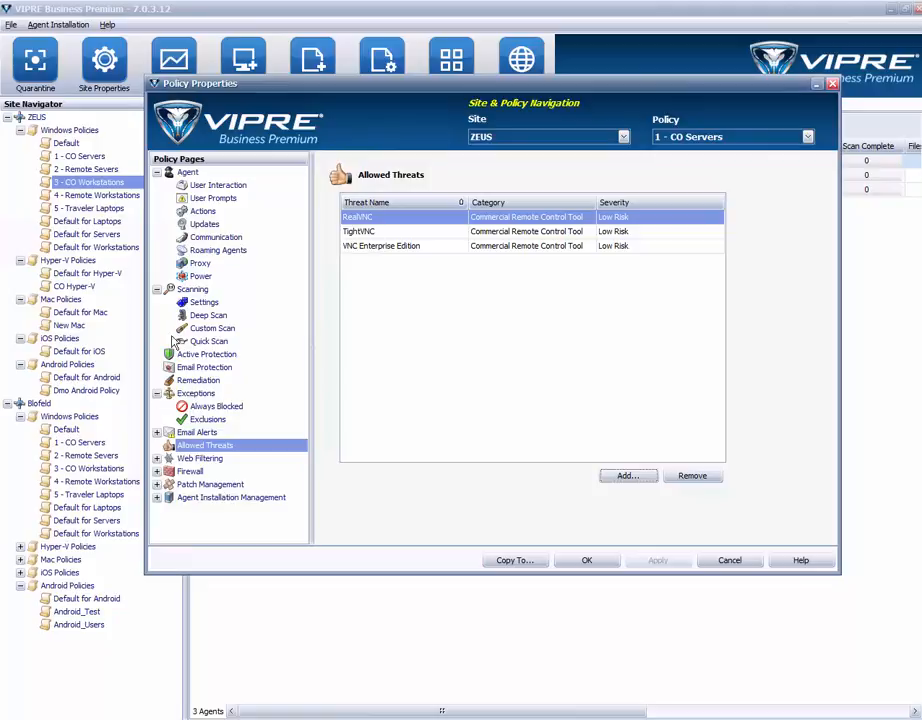
- Collapse the scanning and exceptions pages and review the scanning threat detection email alerts
{"action": "left_click", "coordinate": [157, 393]}
{"action": "left_click", "coordinate": [157, 289]}
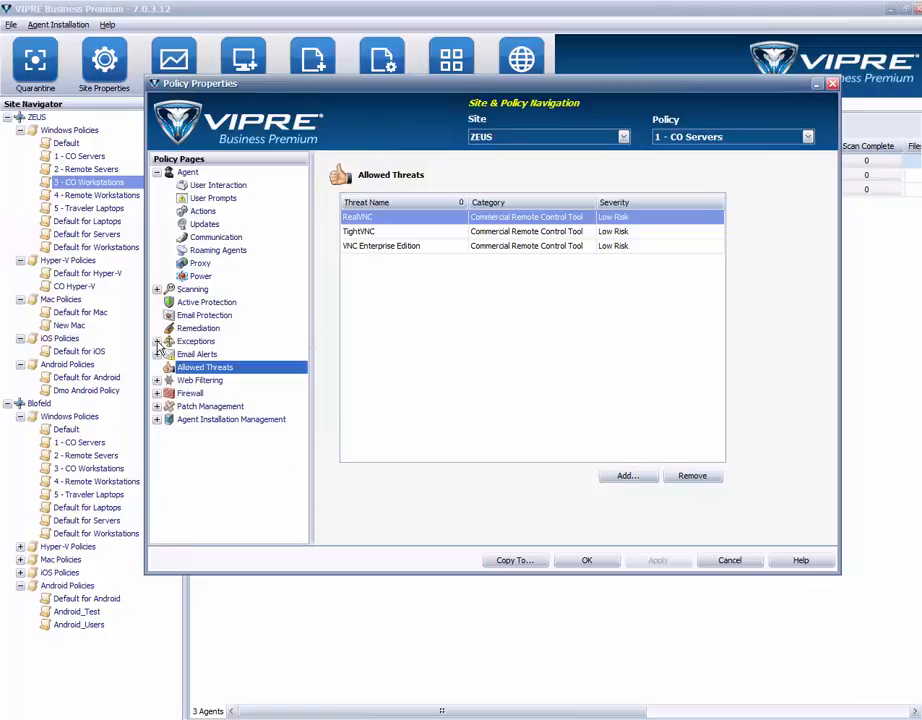
{"action": "left_click", "coordinate": [157, 354]}
{"action": "left_click", "coordinate": [205, 357]}
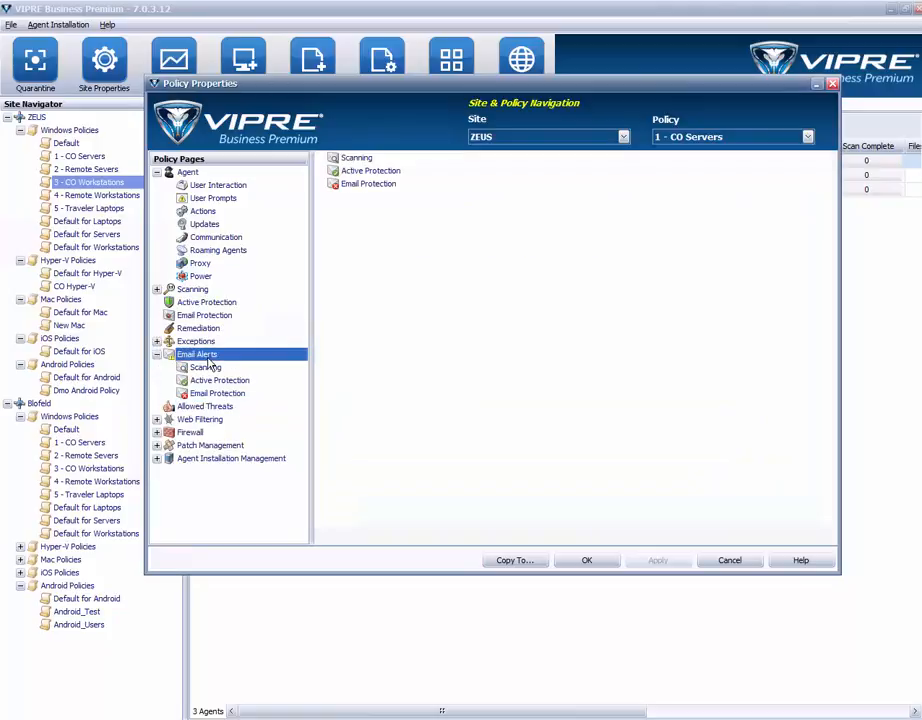
{"action": "left_click", "coordinate": [206, 368]}
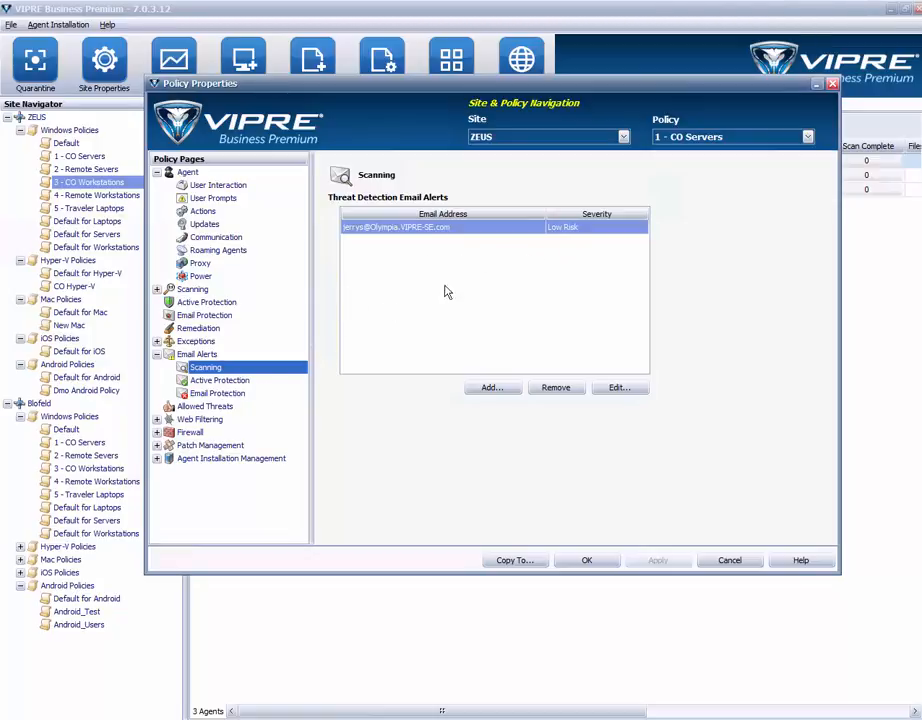
- Review the active protection and email protection email alerts, and look over the list of selectable policies without switching
{"action": "left_click", "coordinate": [222, 380]}
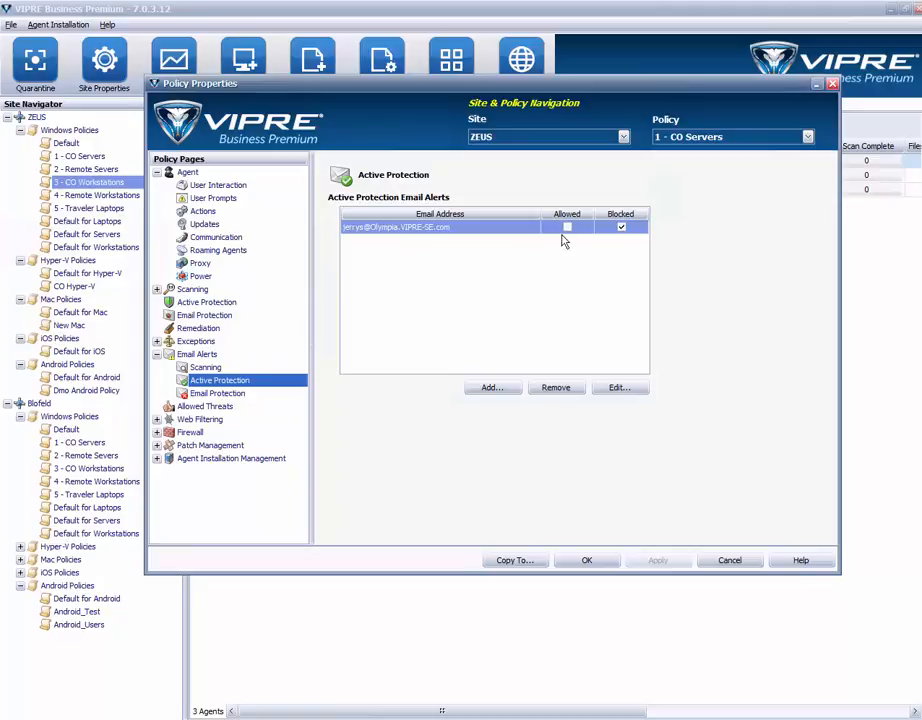
{"action": "left_click", "coordinate": [217, 393]}
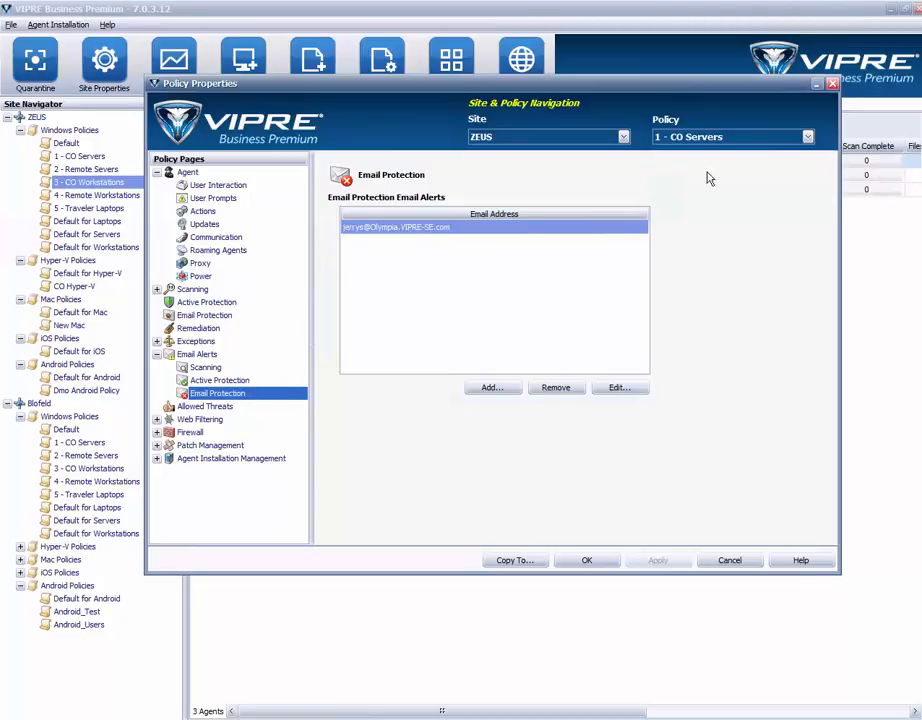
{"action": "left_click", "coordinate": [807, 137]}
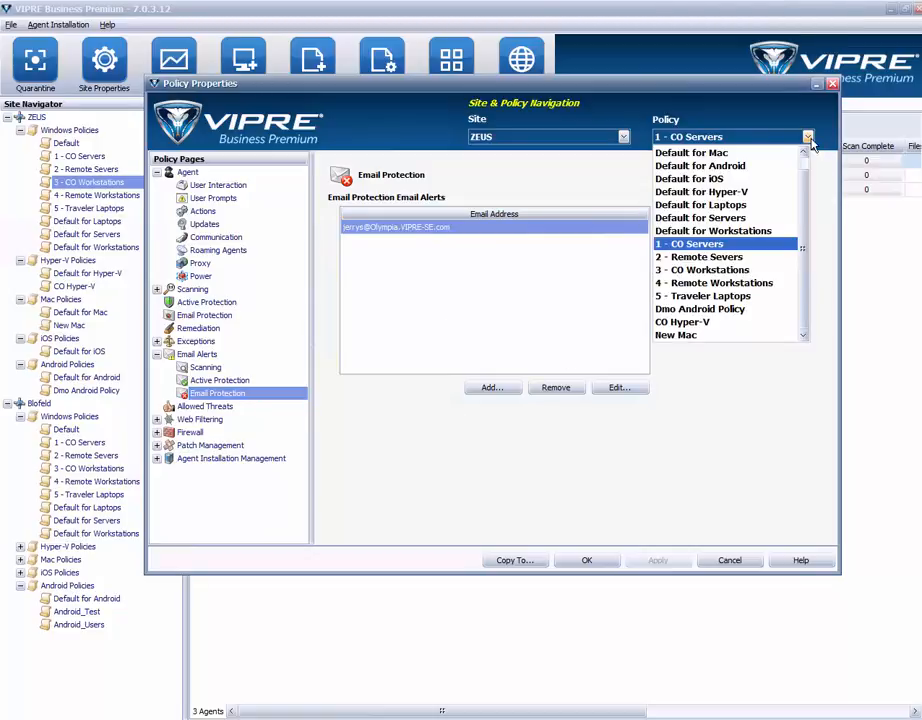
{"action": "scroll", "coordinate": [810, 147], "scroll_direction": "up", "scroll_amount": 1}
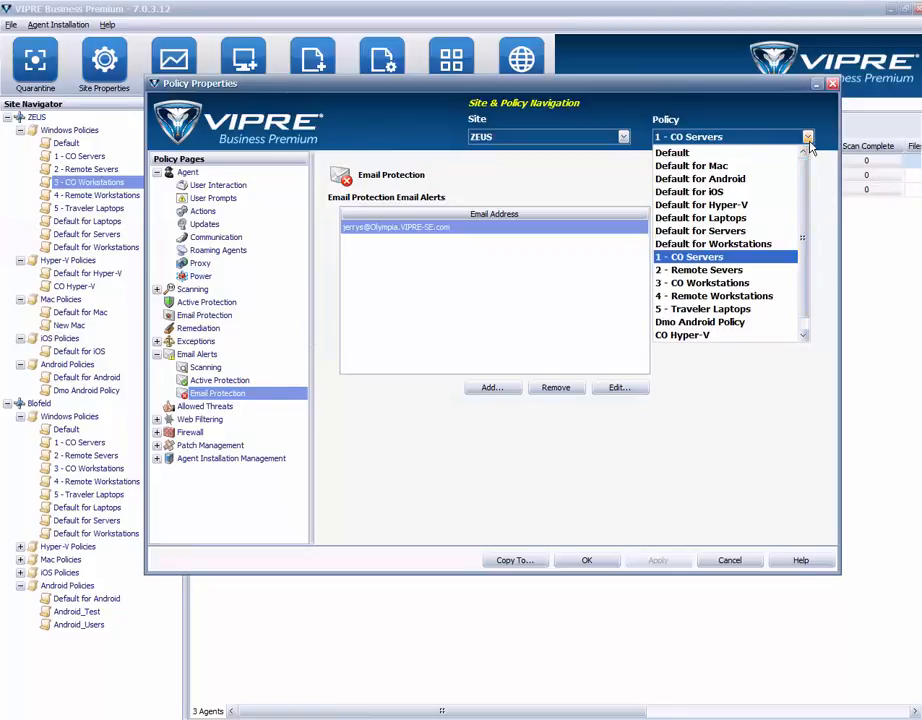
{"action": "left_click", "coordinate": [808, 140]}
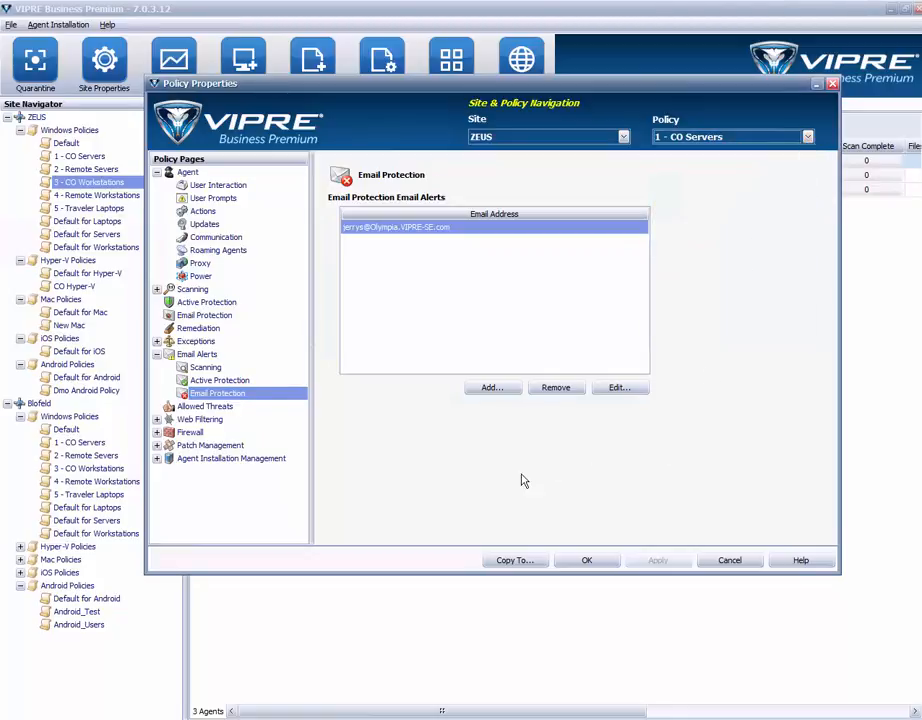
- Examine the options for copying the email protection alert settings to other policies, cancel without copying, and collapse the email alerts pages
{"action": "left_click", "coordinate": [515, 561]}
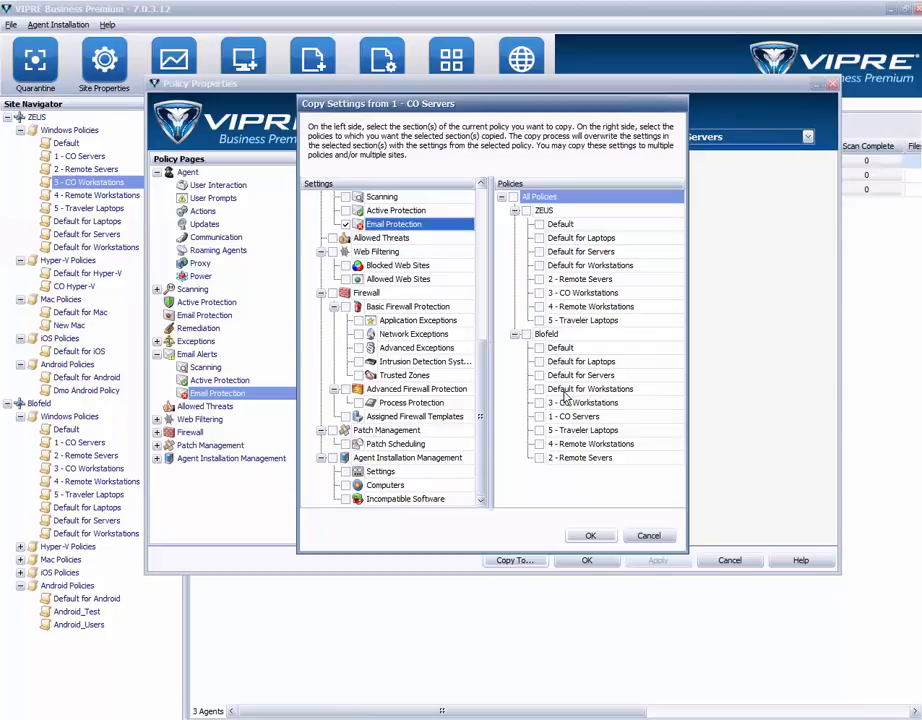
{"action": "left_click", "coordinate": [649, 537]}
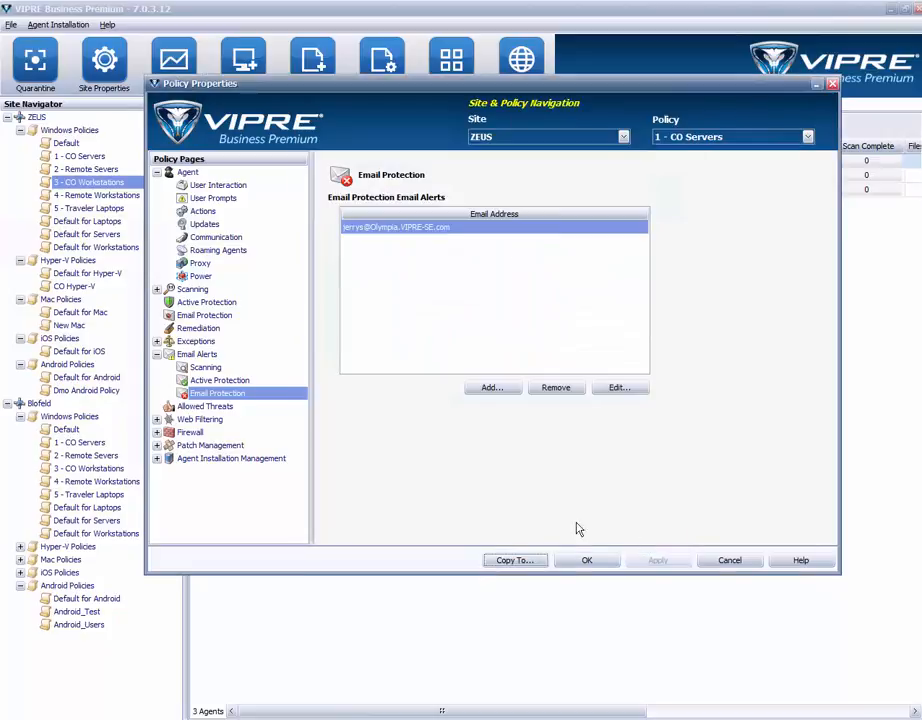
{"action": "left_click", "coordinate": [157, 355]}
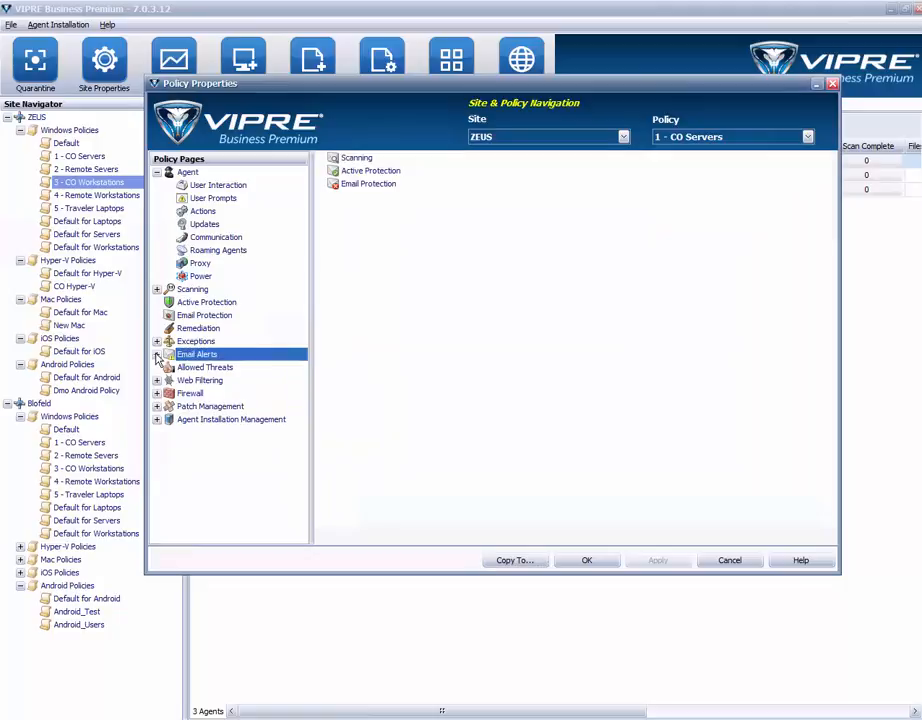
- Review the web filtering settings and the firewall user control settings of the 1 - CO Servers policy
{"action": "left_click", "coordinate": [206, 382]}
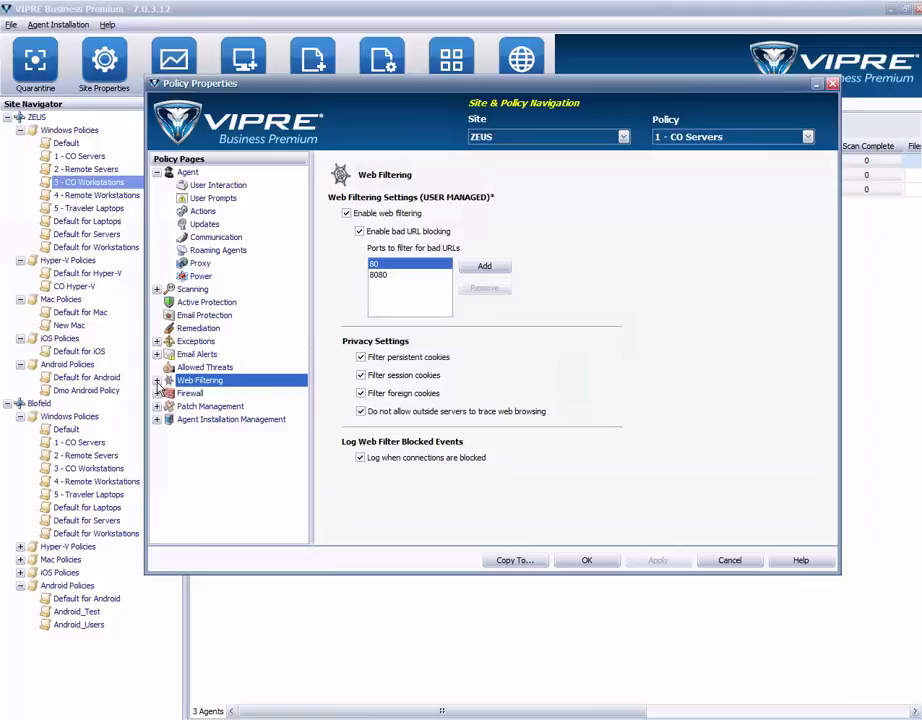
{"action": "left_click", "coordinate": [156, 381]}
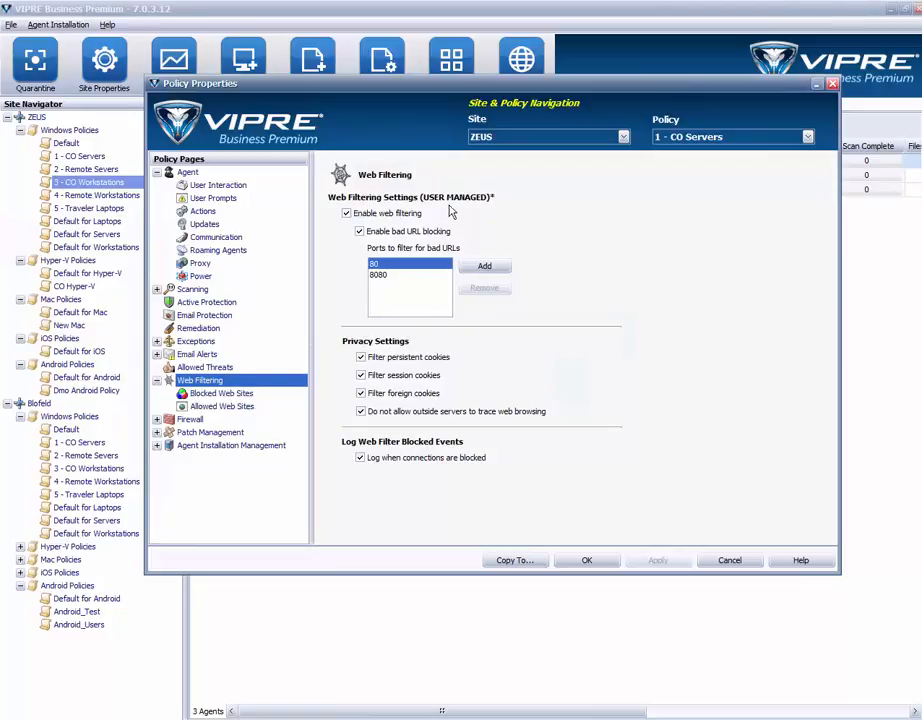
{"action": "left_click", "coordinate": [156, 420]}
{"action": "left_click", "coordinate": [191, 420]}
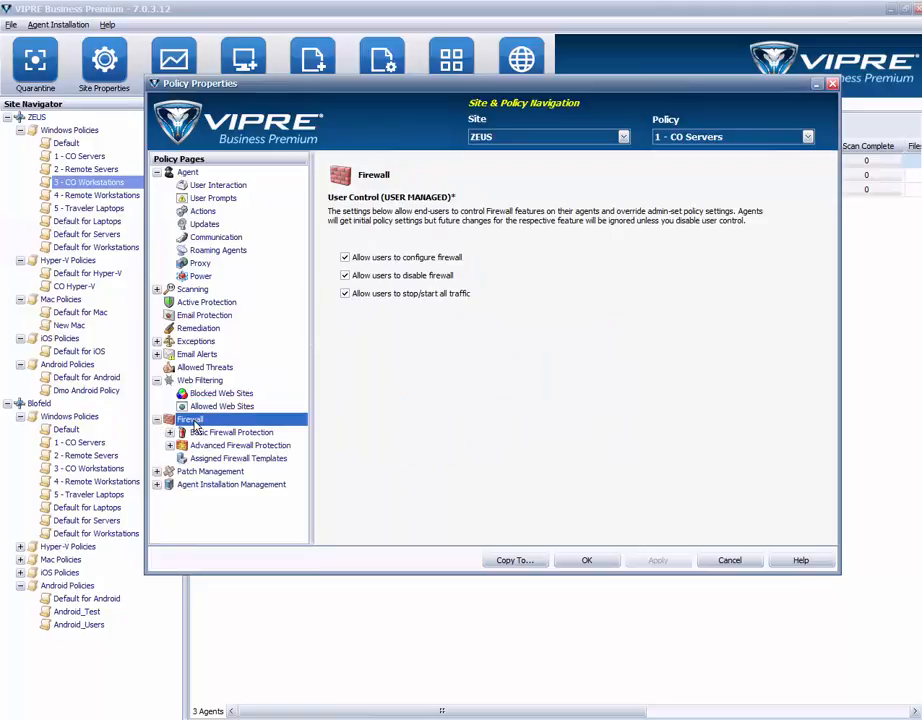
- Switch to the 3 - CO Workstations policy and review its firewall user control, toggling "Allow users to configure firewall" on and back off
{"action": "left_click", "coordinate": [807, 138]}
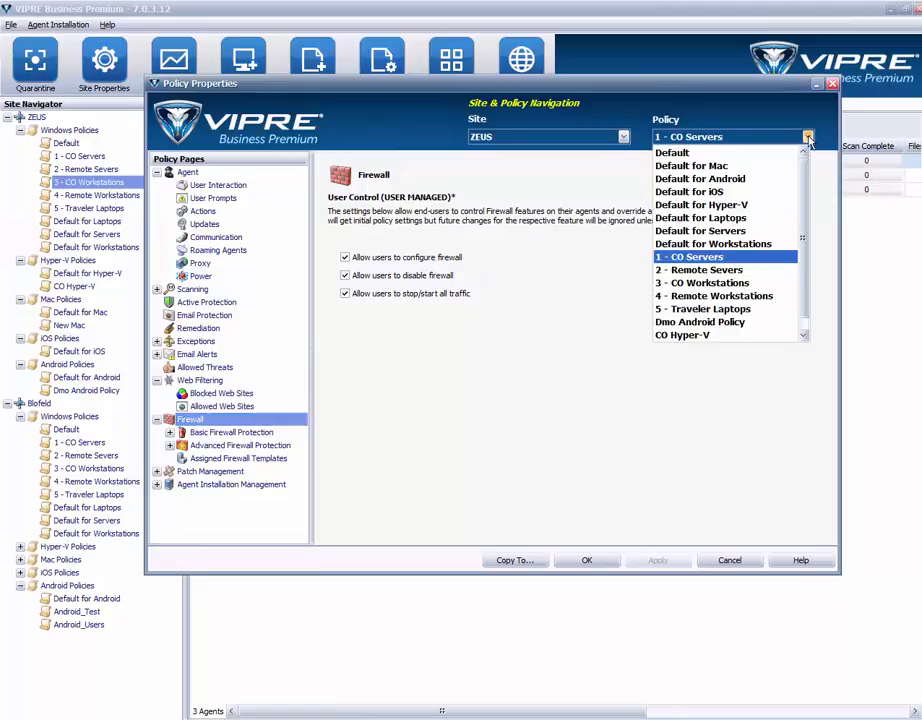
{"action": "left_click", "coordinate": [745, 283]}
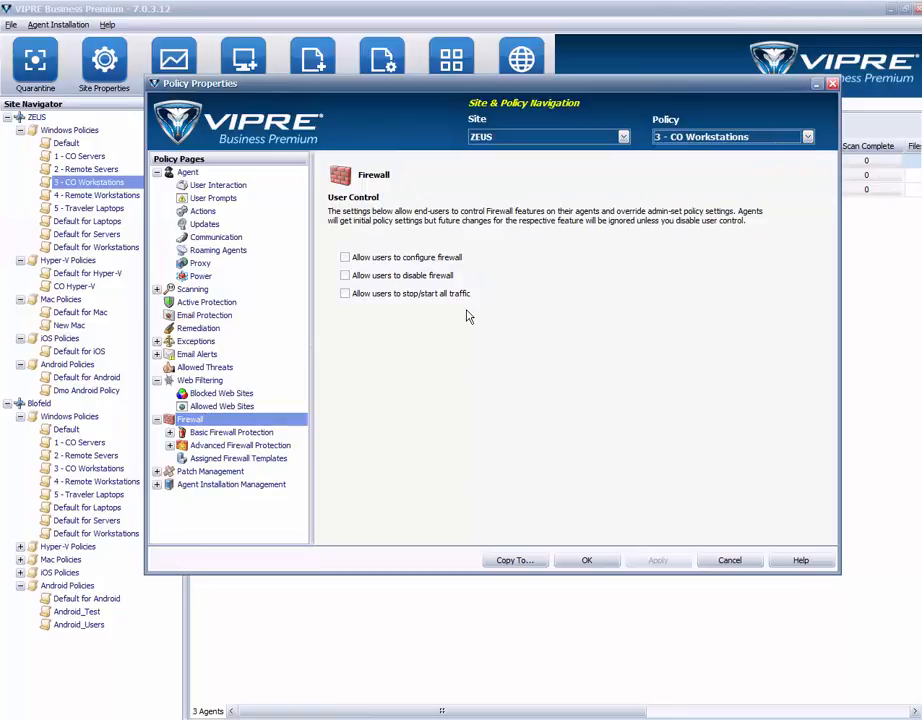
{"action": "left_click", "coordinate": [346, 259]}
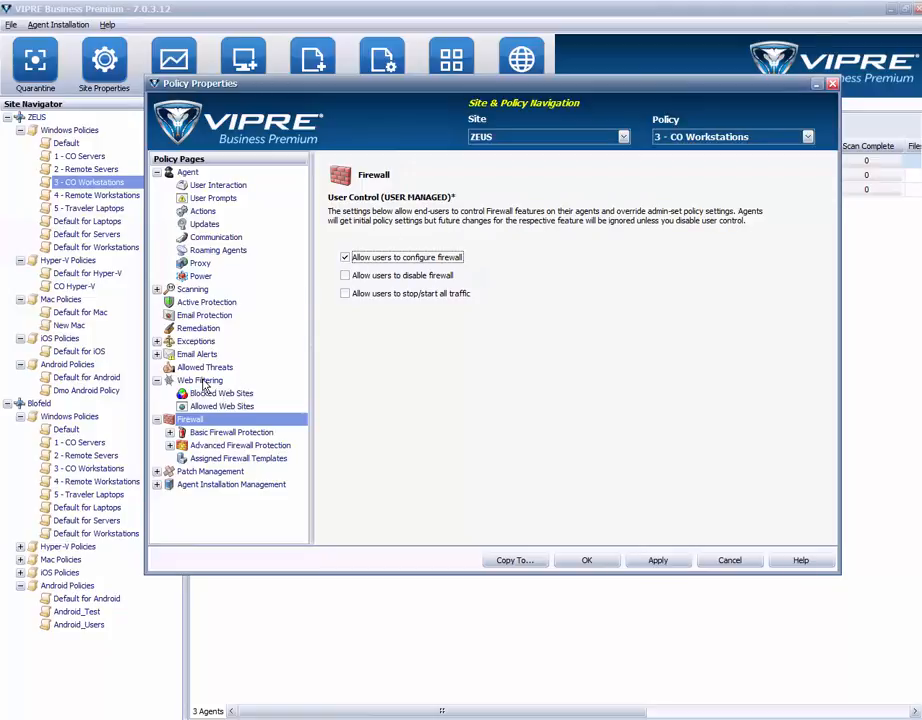
{"action": "left_click", "coordinate": [345, 259]}
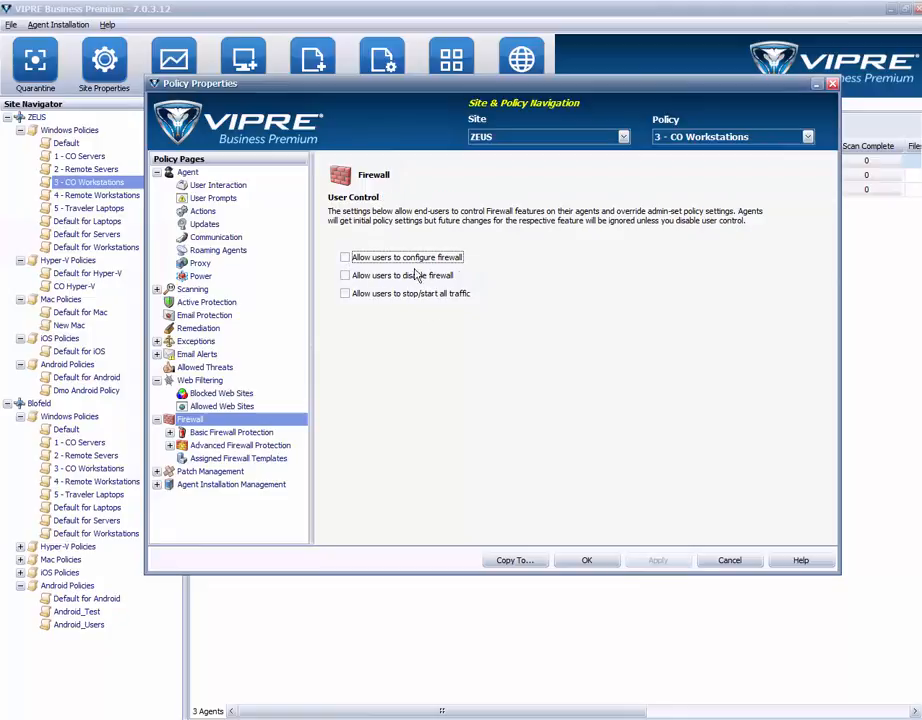
- Review the policy's web filtering settings, blocked web sites and allowed web sites, and collapse the web filtering pages
{"action": "left_click", "coordinate": [203, 382]}
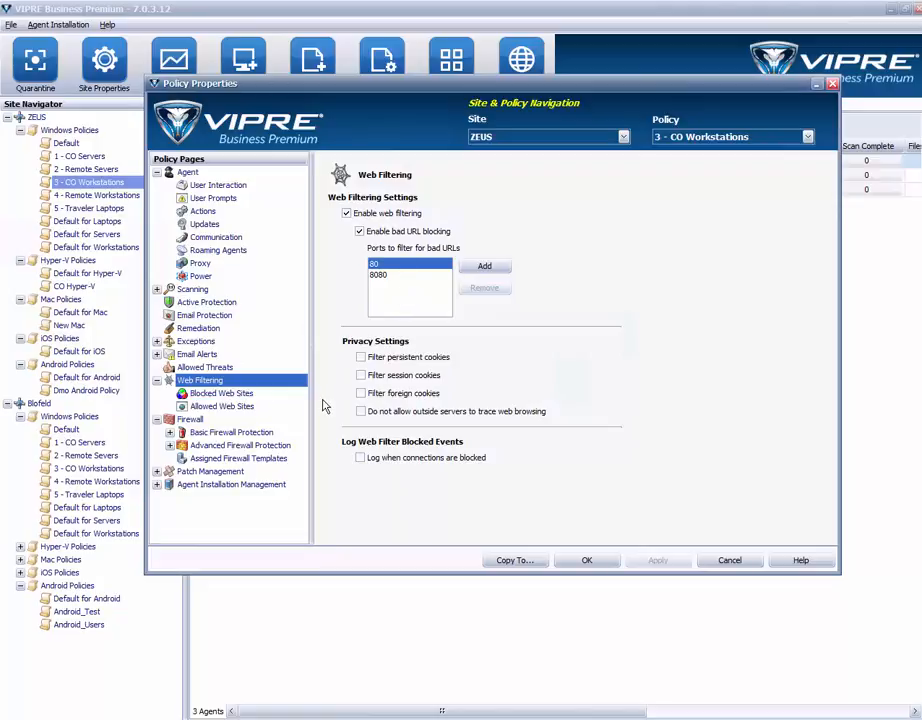
{"action": "left_click", "coordinate": [216, 394]}
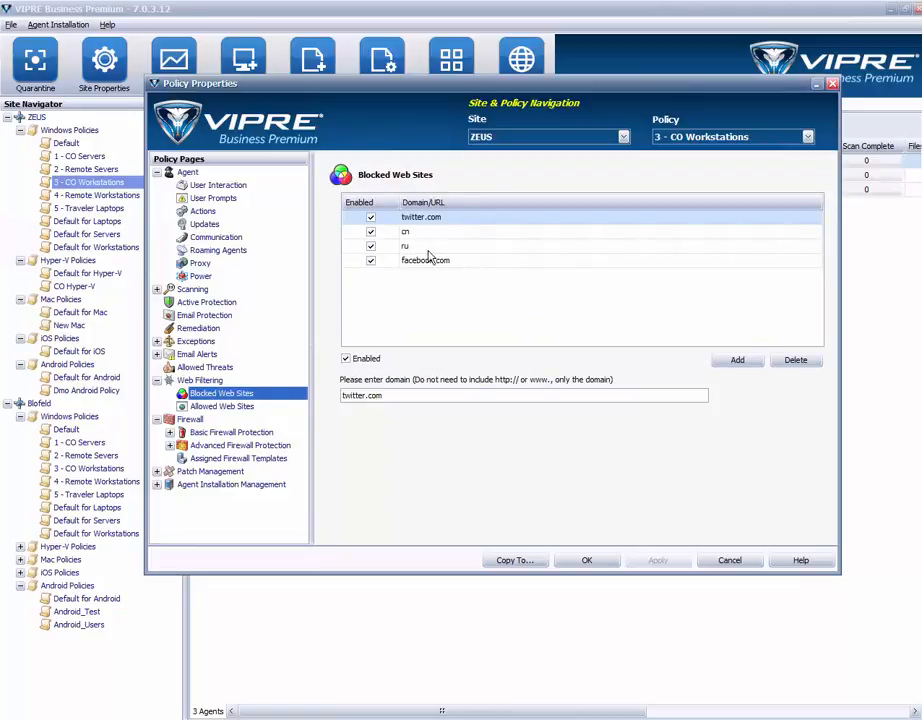
{"action": "left_click", "coordinate": [222, 406]}
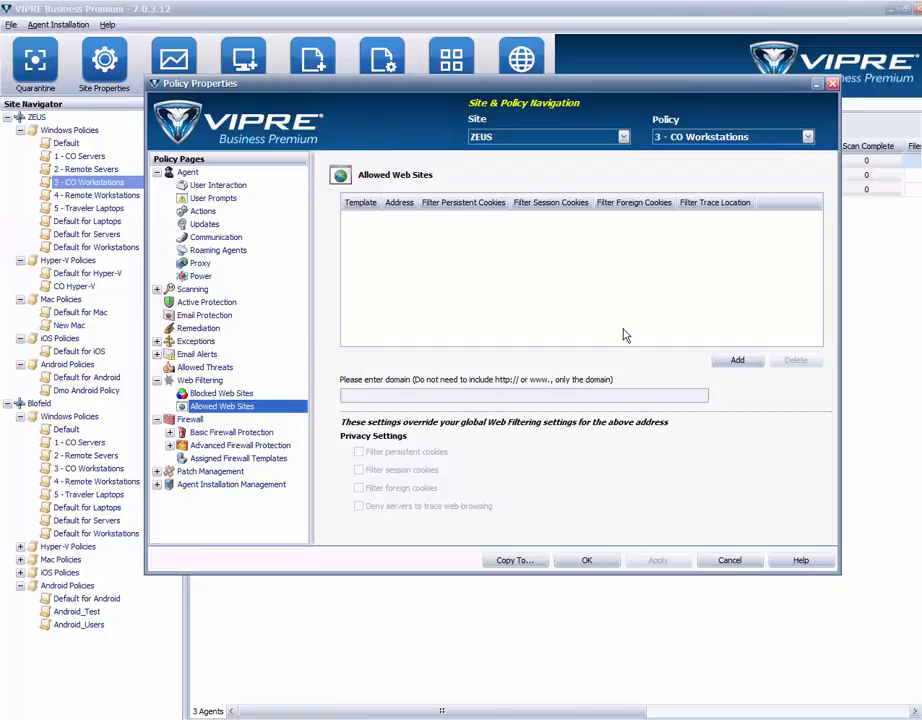
{"action": "left_click", "coordinate": [156, 381]}
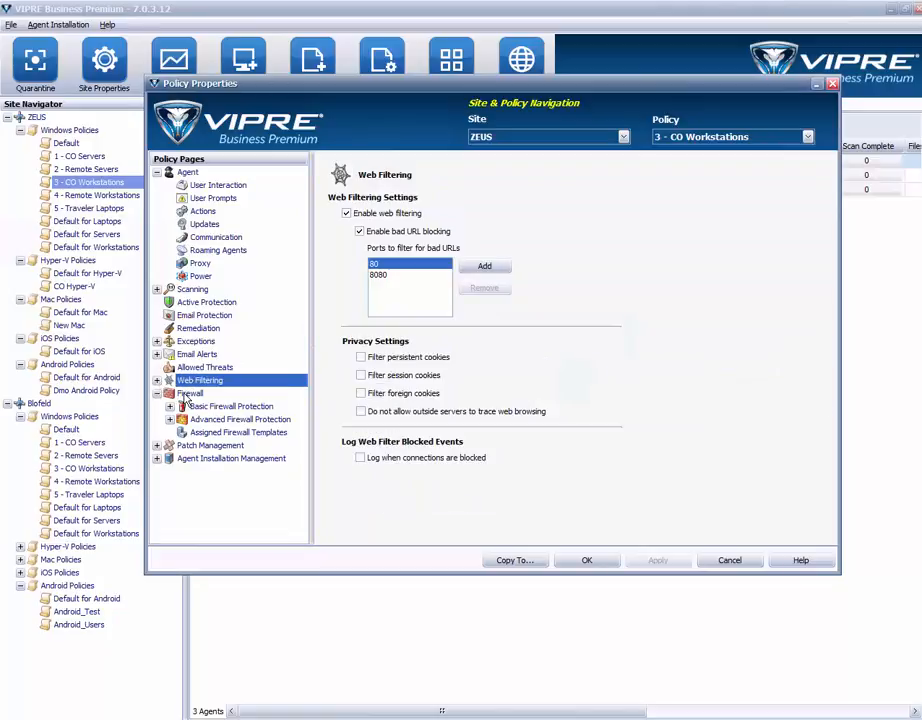
- Expand the firewall pages and examine the basic firewall protection settings, toggling basic firewall protection off and back on
{"action": "left_click", "coordinate": [187, 394]}
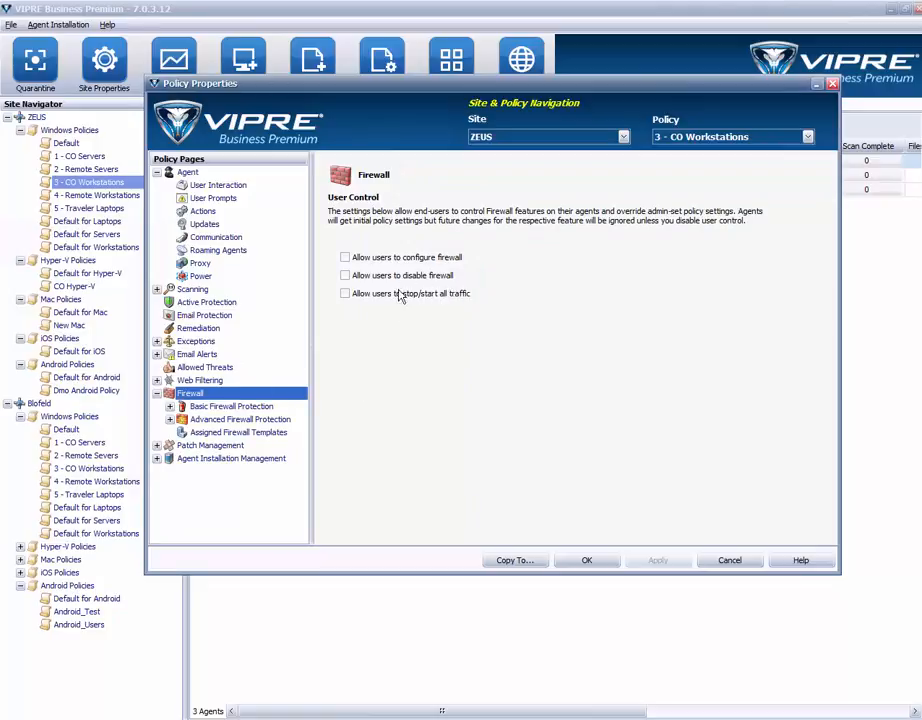
{"action": "left_click", "coordinate": [170, 406]}
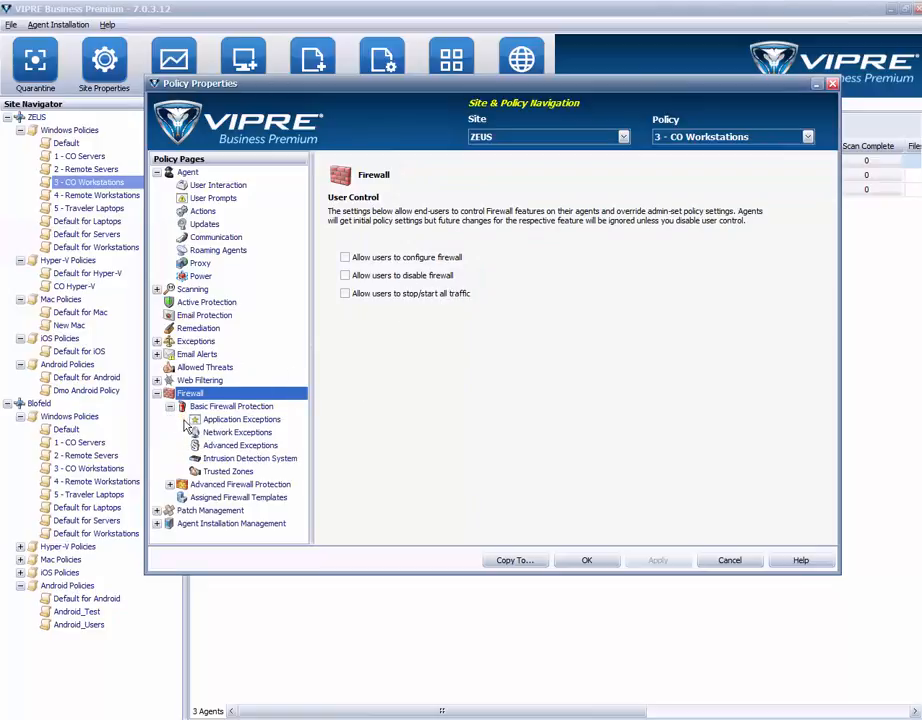
{"action": "left_click", "coordinate": [170, 484]}
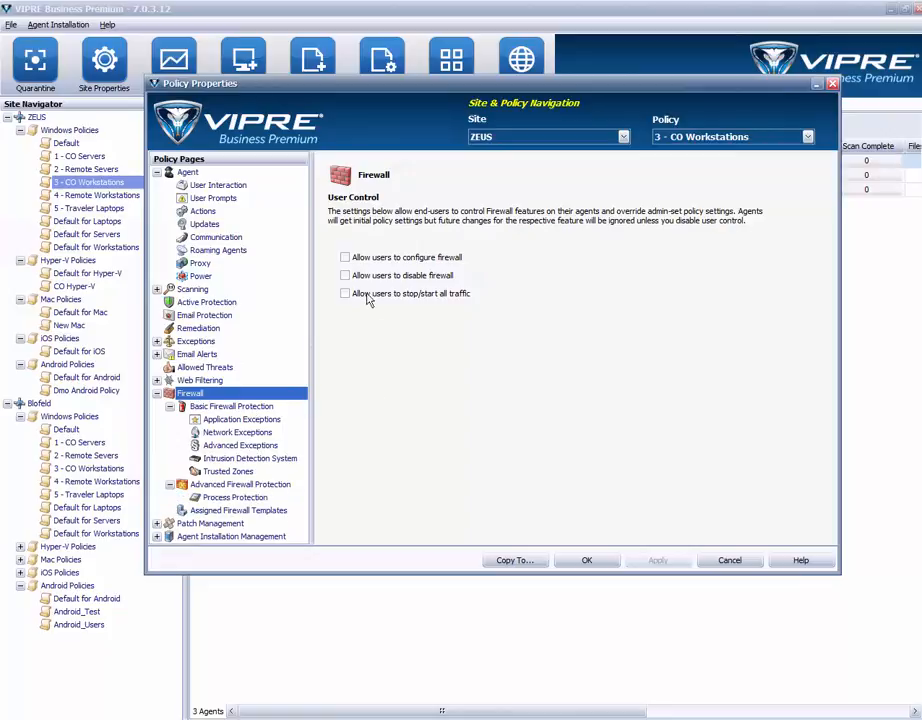
{"action": "key", "text": "Down"}
{"action": "left_click", "coordinate": [346, 214]}
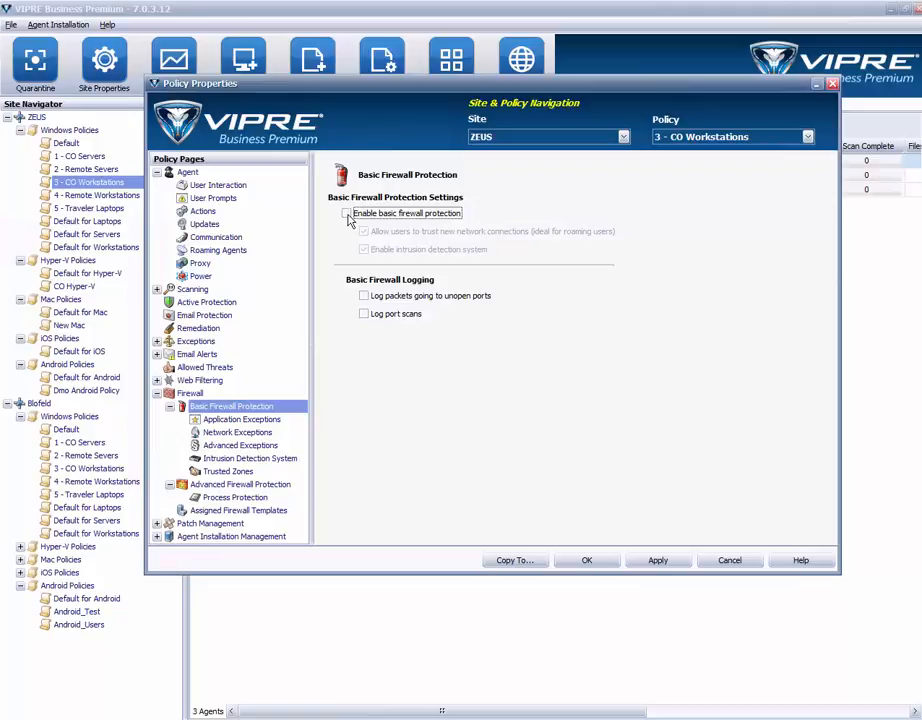
{"action": "left_click", "coordinate": [346, 214]}
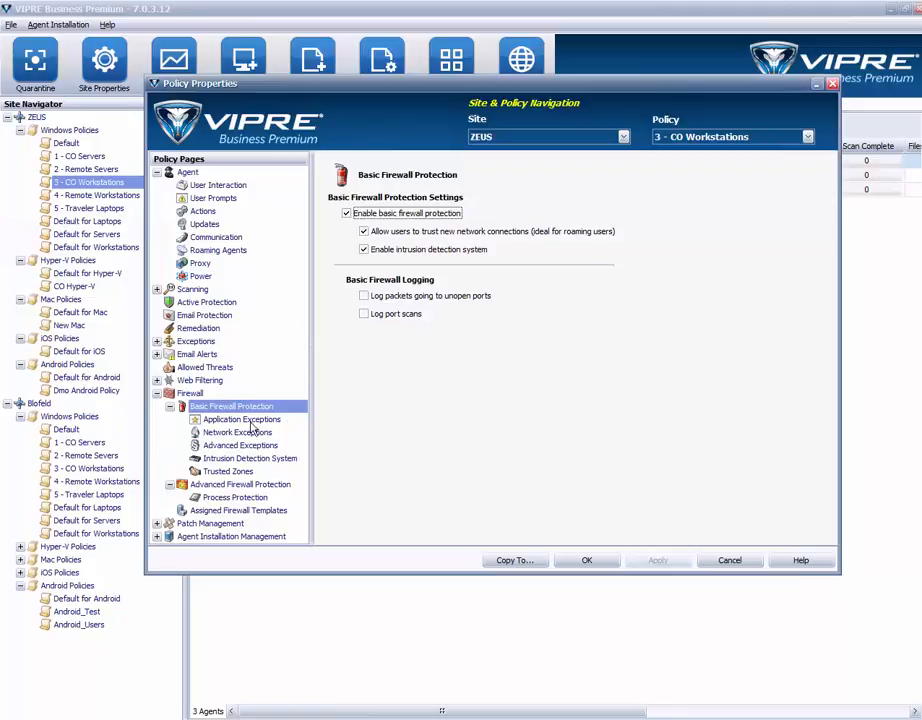
- Review the basic firewall's application, network and advanced exceptions, intrusion detection rules and trusted zones
{"action": "left_click", "coordinate": [241, 420]}
{"action": "left_click", "coordinate": [251, 432]}
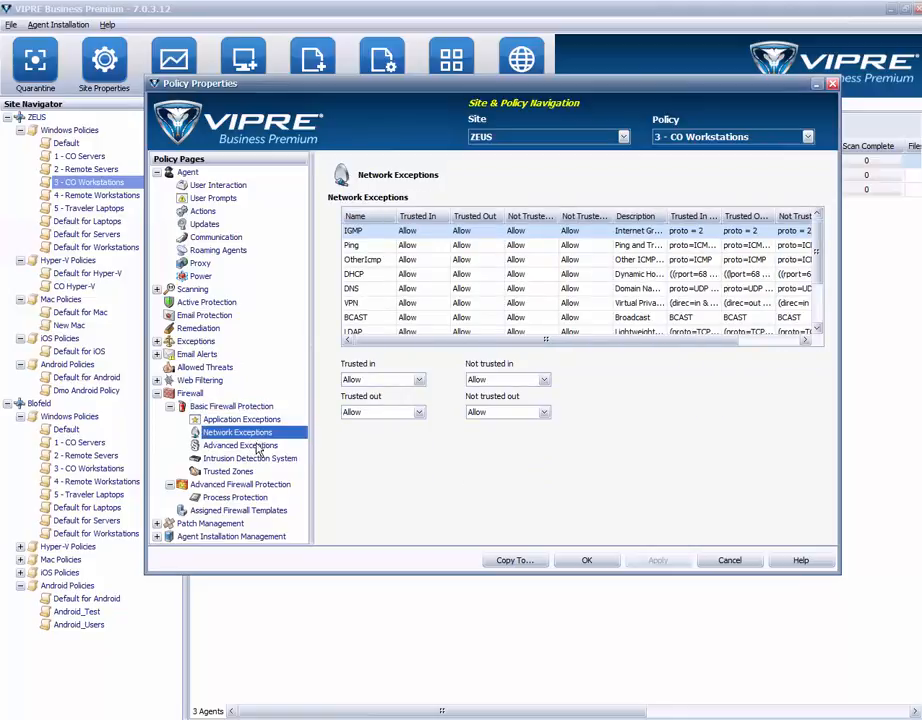
{"action": "left_click", "coordinate": [240, 445]}
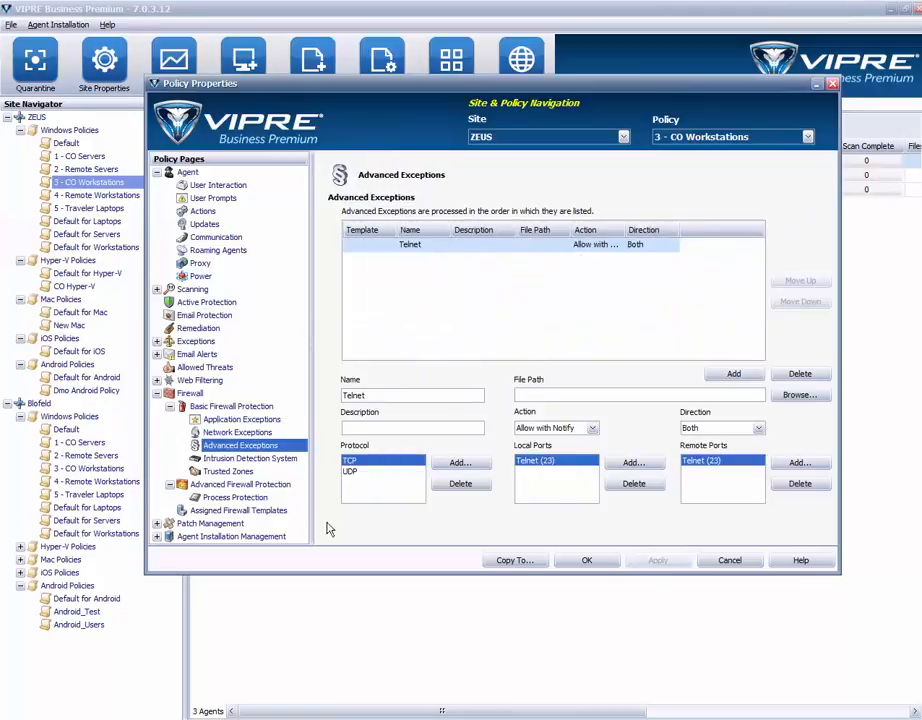
{"action": "left_click", "coordinate": [258, 459]}
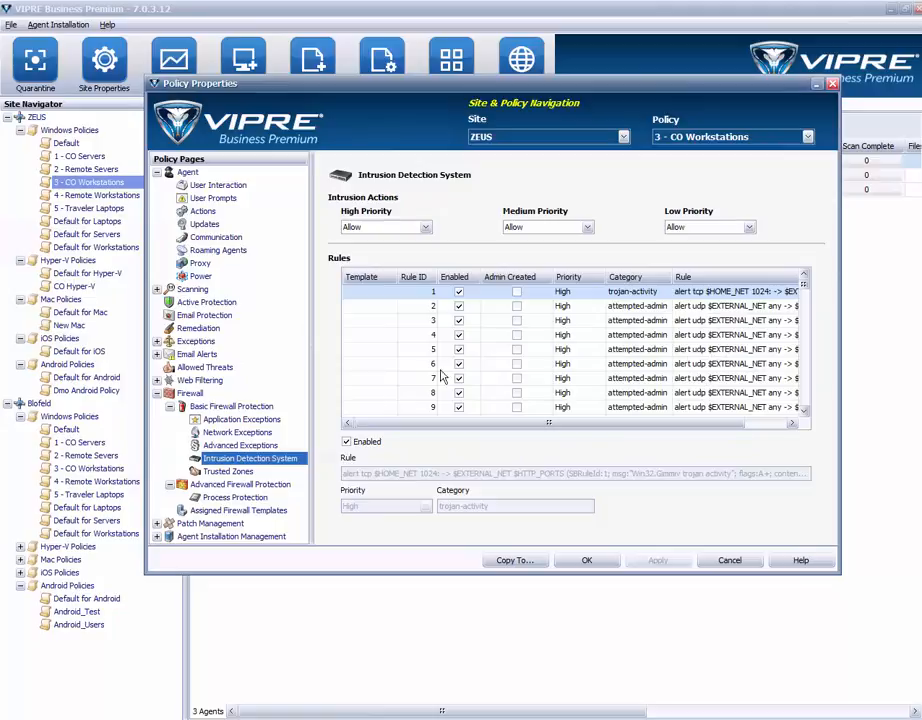
{"action": "left_click", "coordinate": [230, 471]}
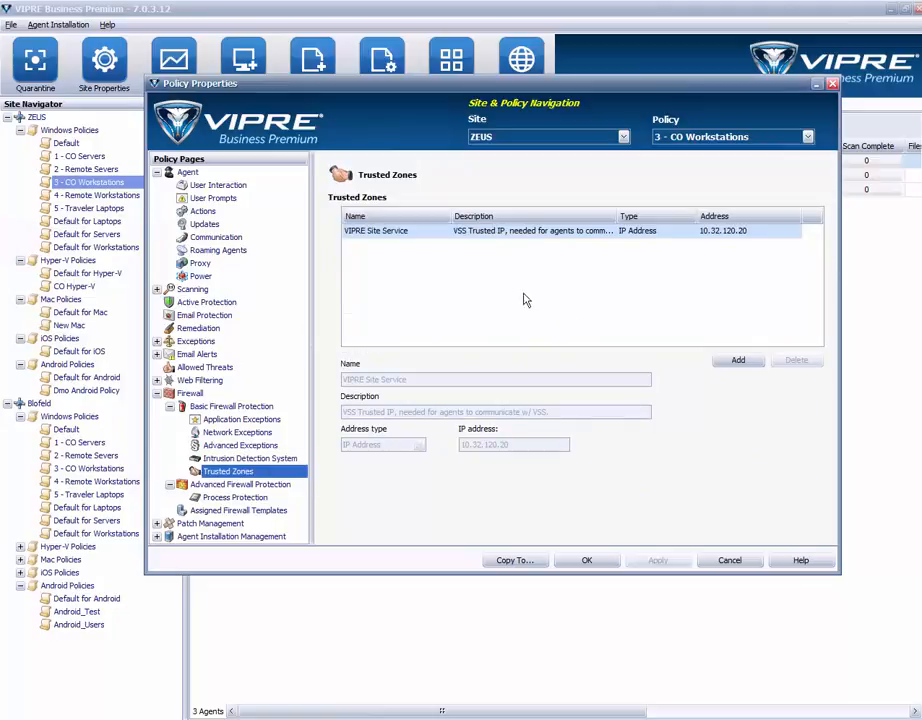
- Review the advanced firewall protection, process protection and assigned firewall templates, and collapse the firewall pages
{"action": "left_click", "coordinate": [195, 485]}
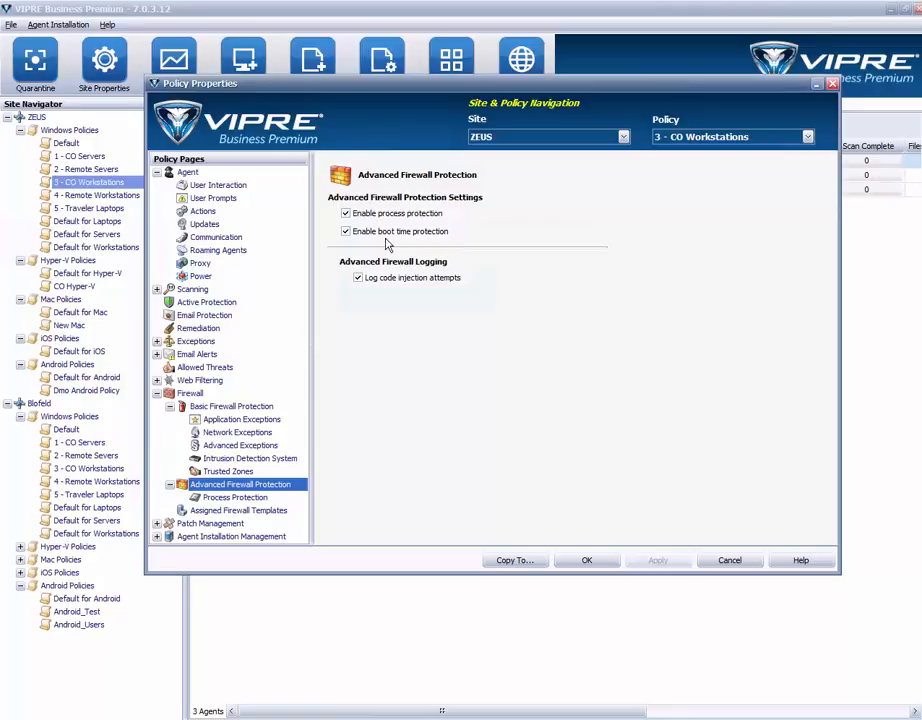
{"action": "left_click", "coordinate": [236, 497]}
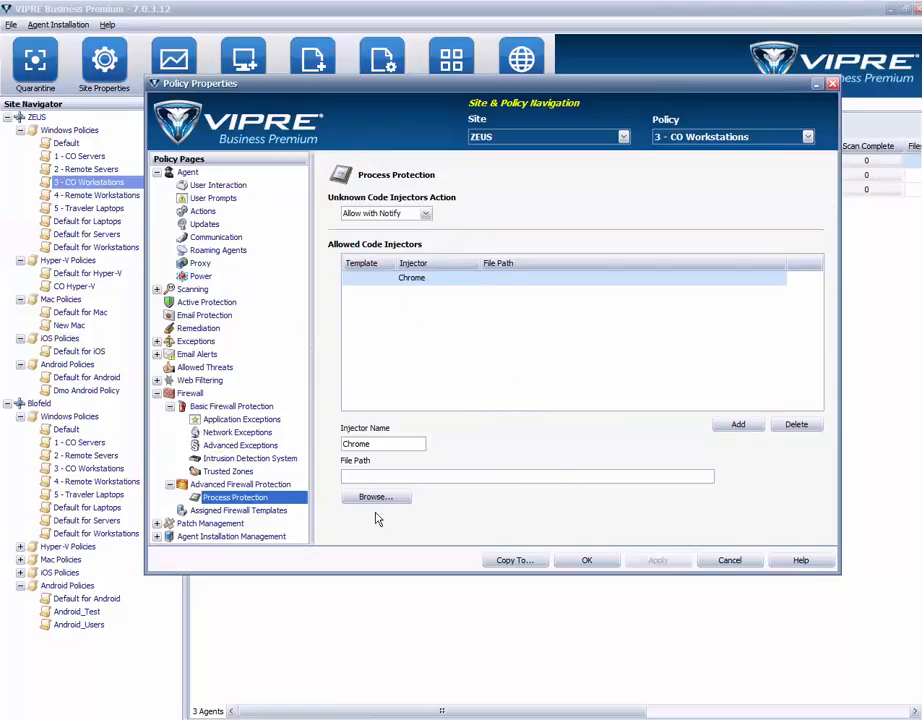
{"action": "left_click", "coordinate": [170, 485]}
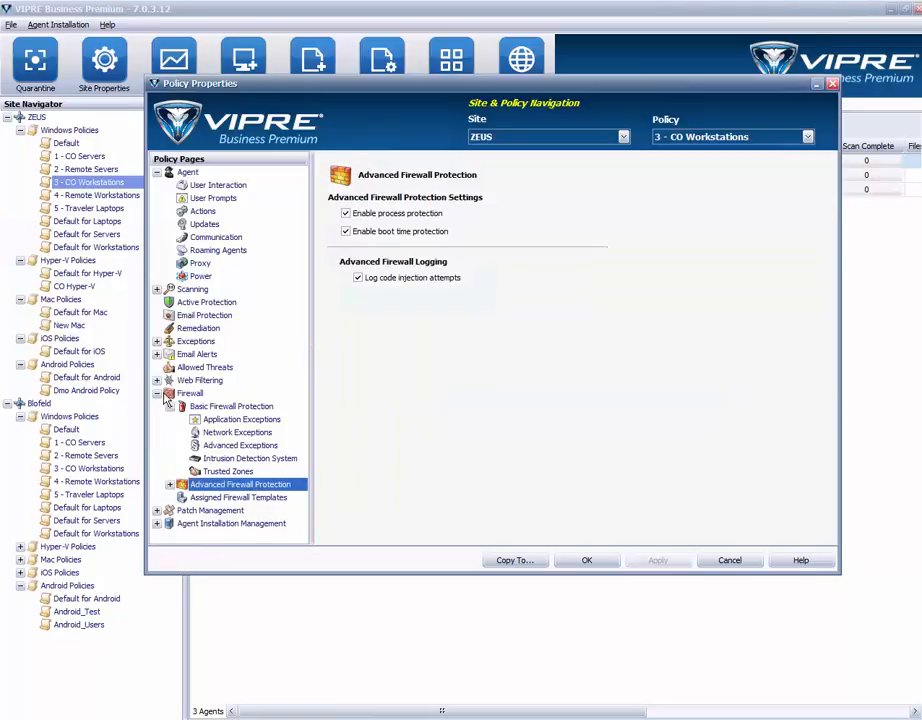
{"action": "left_click", "coordinate": [234, 497]}
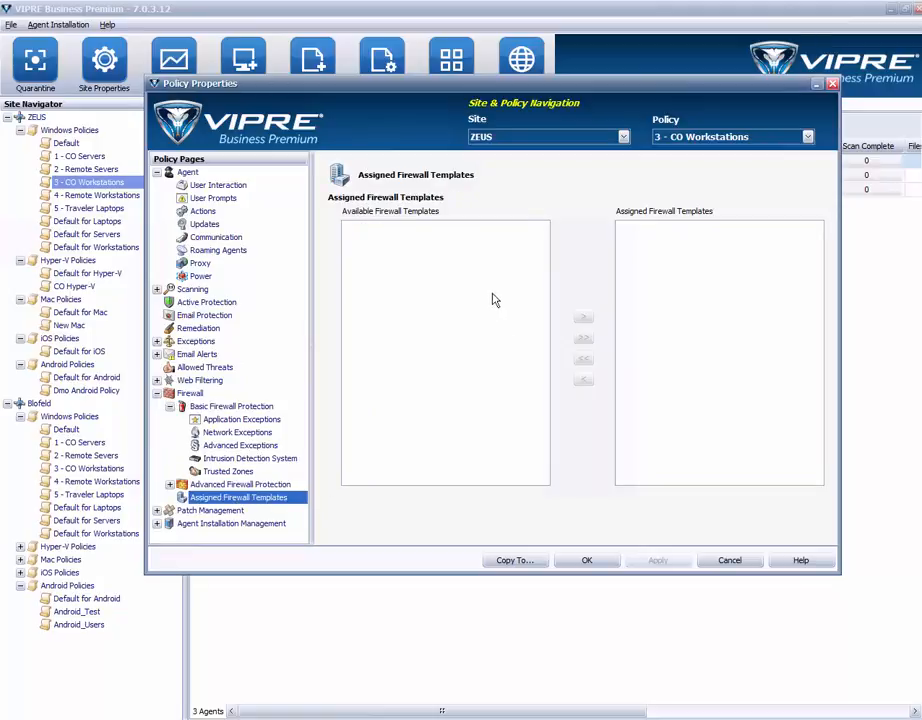
{"action": "left_click", "coordinate": [165, 406]}
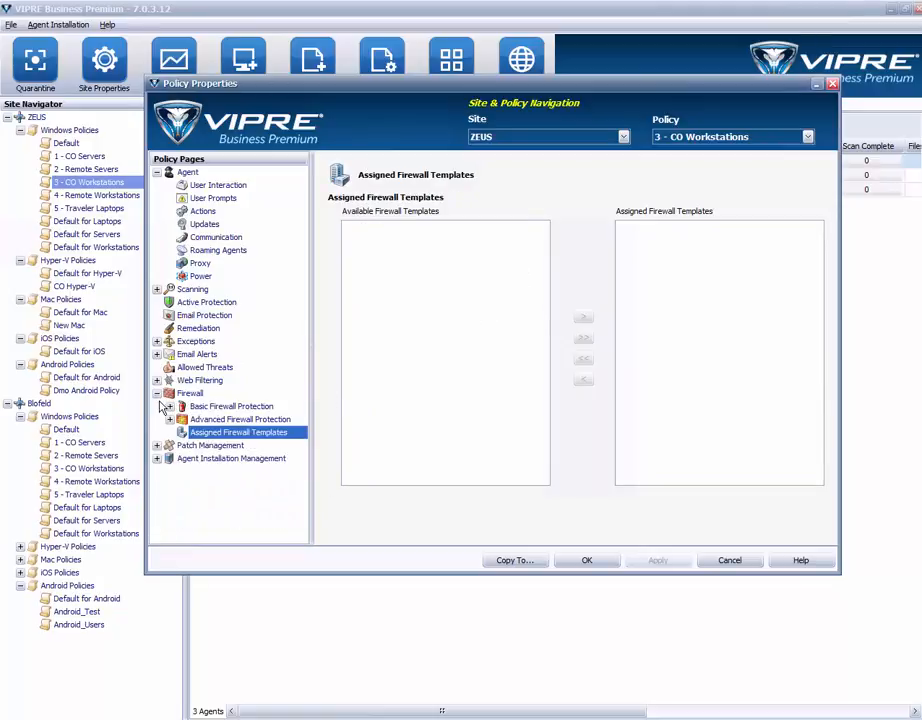
{"action": "left_click", "coordinate": [156, 395]}
- Review the policy's patch management settings and its patch scanning and installation schedule
{"action": "left_click", "coordinate": [197, 408]}
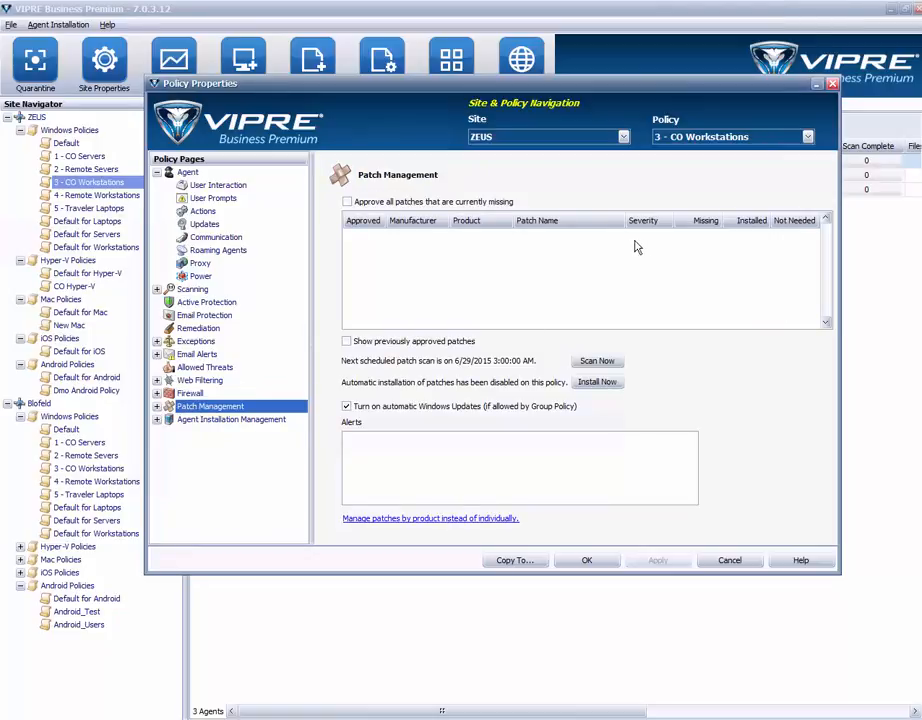
{"action": "left_click", "coordinate": [157, 407]}
{"action": "left_click", "coordinate": [220, 420]}
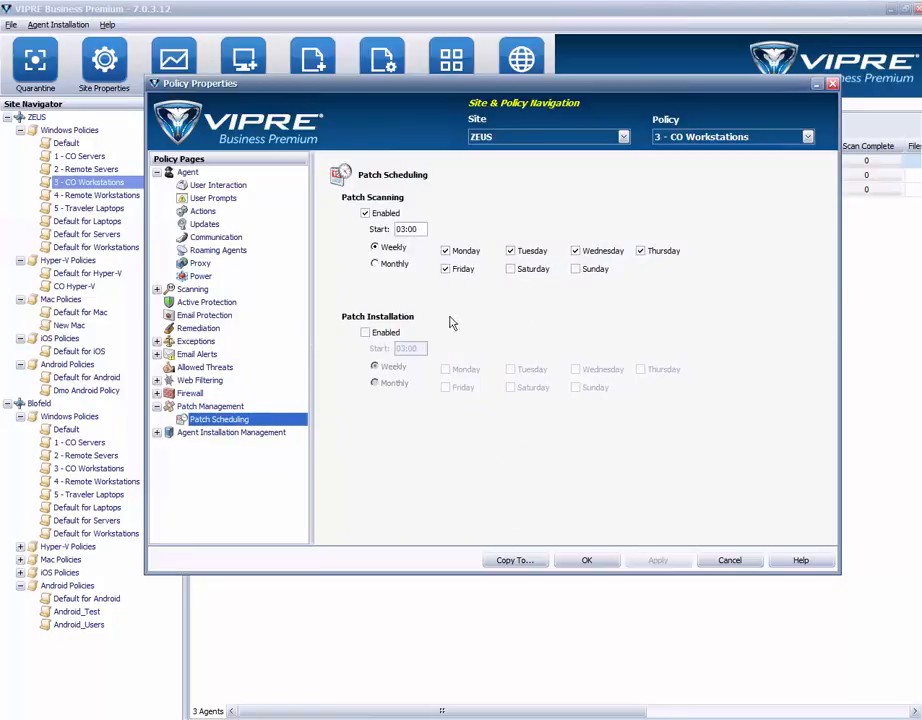
- Turn scheduled patch installation on and back off, and return to the main patch management page
{"action": "left_click", "coordinate": [365, 334]}
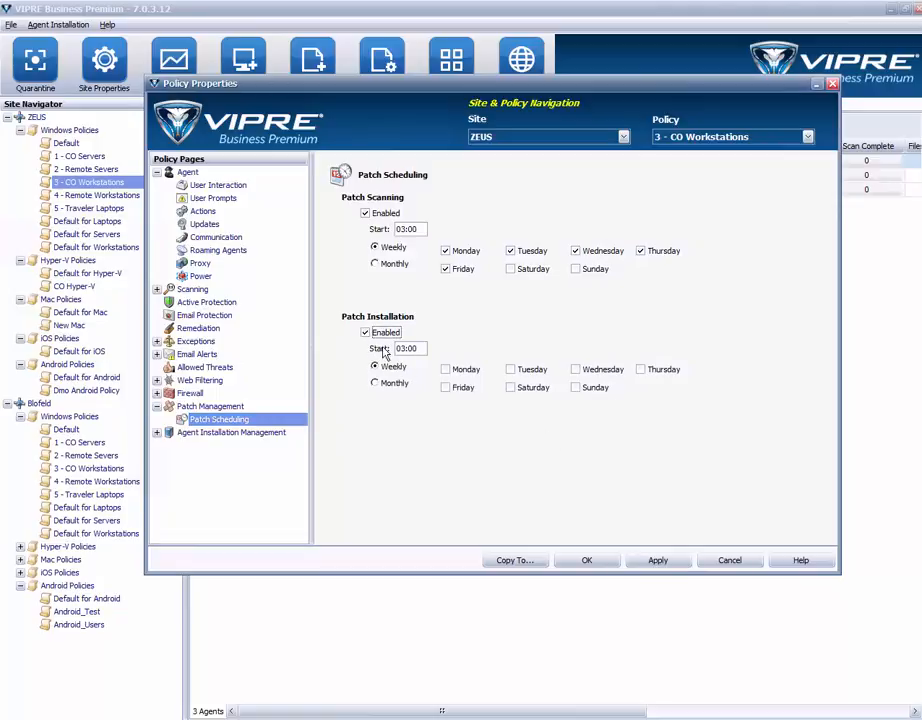
{"action": "left_click", "coordinate": [366, 333]}
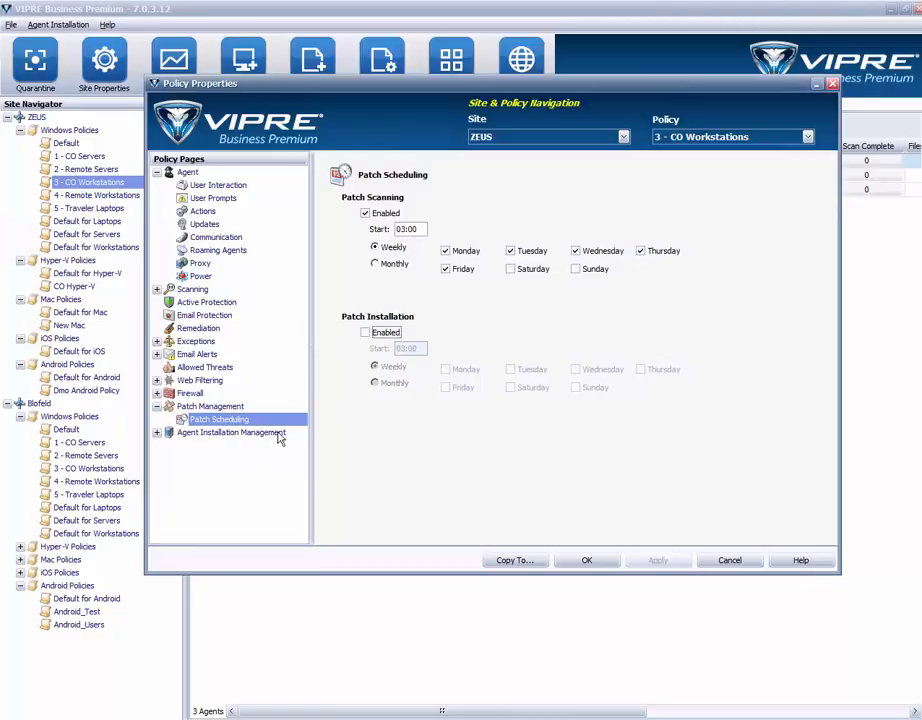
{"action": "left_click", "coordinate": [210, 406]}
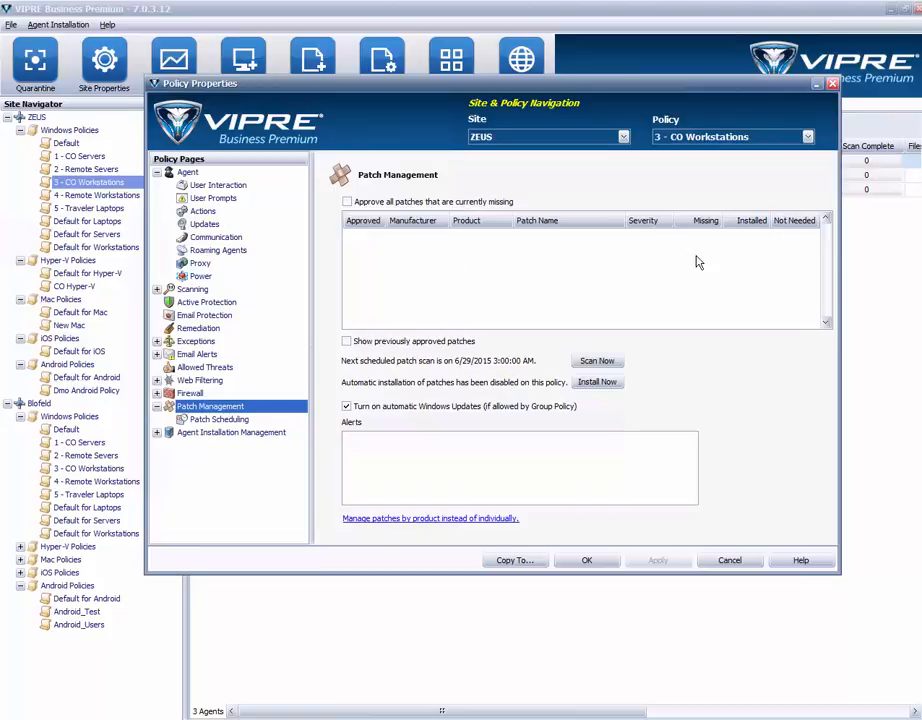
- Switch to the 1 - CO Servers policy and examine its patches by product before returning to individual patch management
{"action": "left_click", "coordinate": [807, 137]}
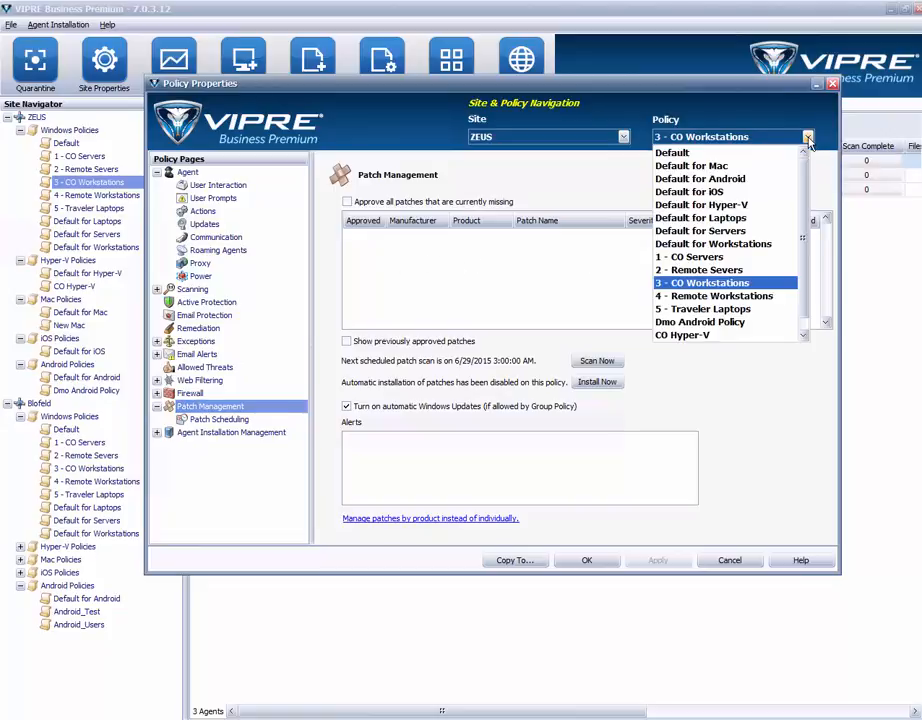
{"action": "left_click", "coordinate": [725, 262]}
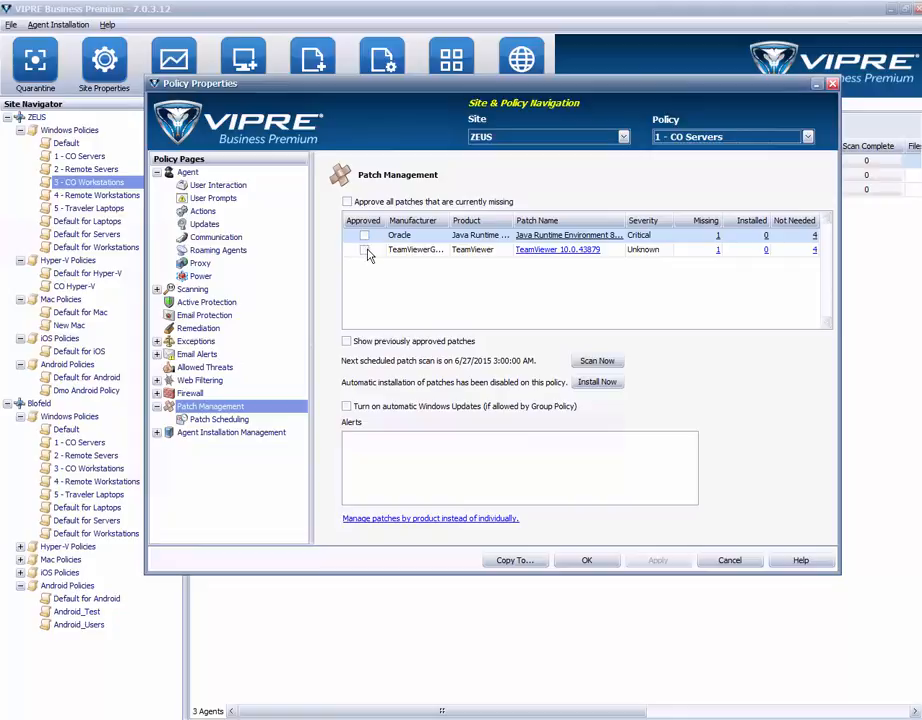
{"action": "left_click", "coordinate": [434, 519]}
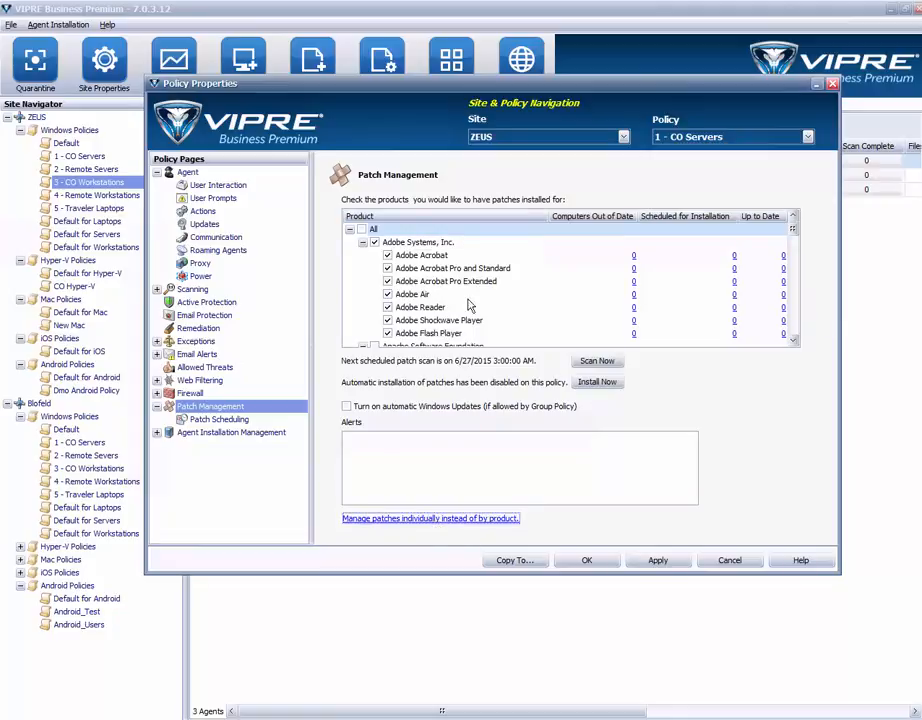
{"action": "left_click_drag", "start_coordinate": [796, 236], "coordinate": [745, 304]}
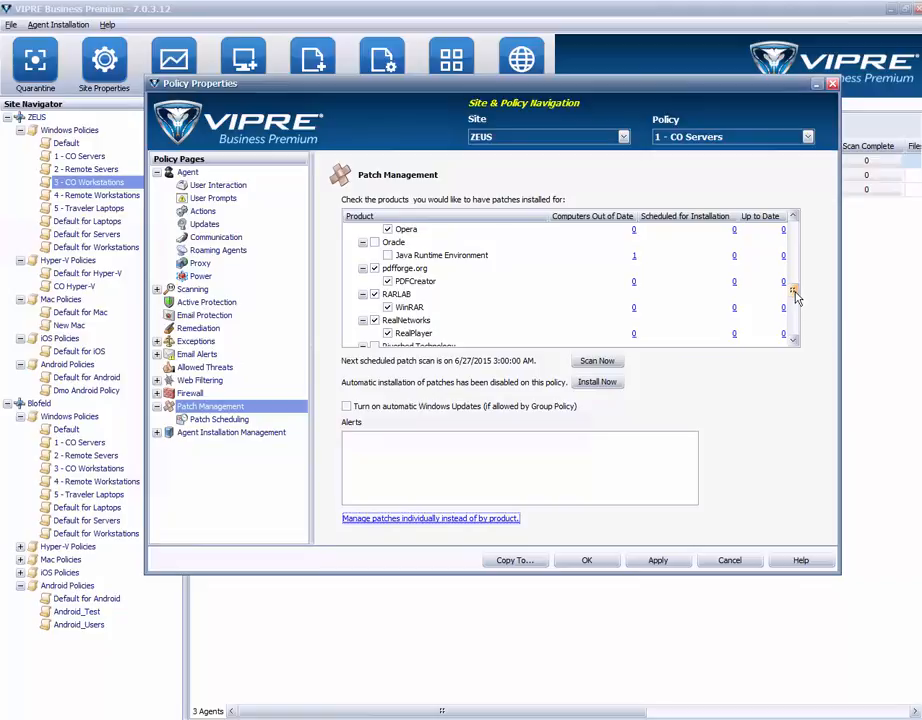
{"action": "left_click_drag", "start_coordinate": [796, 298], "coordinate": [774, 216]}
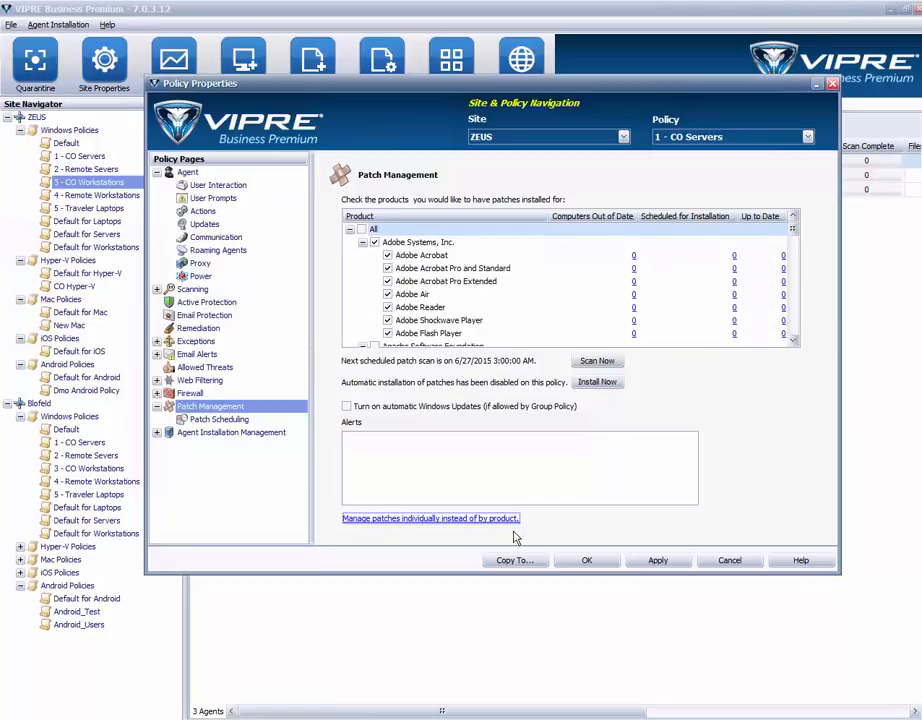
{"action": "left_click", "coordinate": [410, 522]}
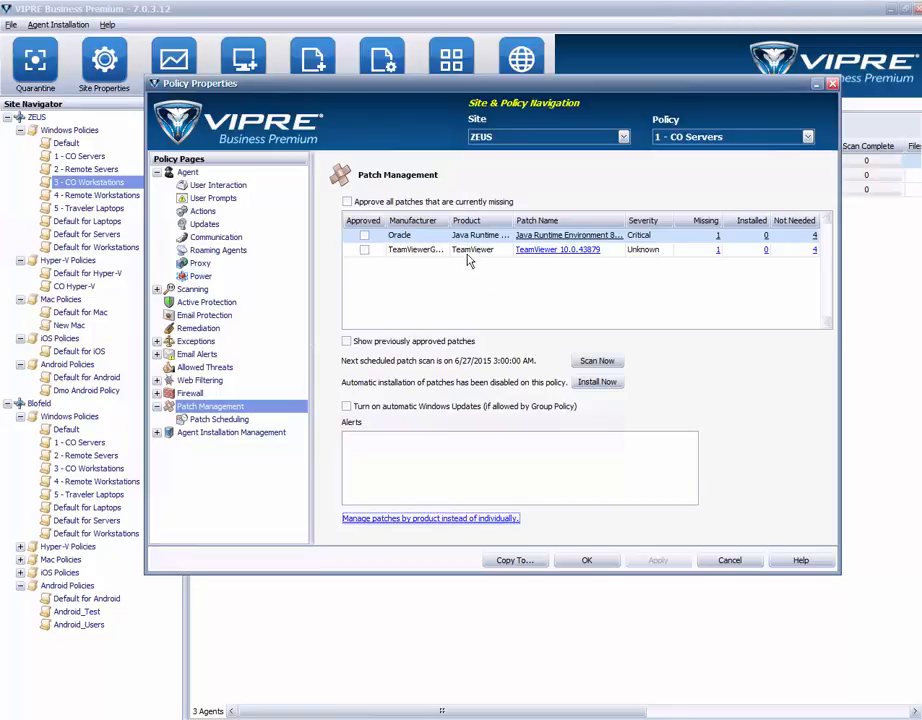
- Mark the Oracle Java Runtime Environment patch as approved and install approved patches on the SULACO agent
{"action": "left_click", "coordinate": [364, 236]}
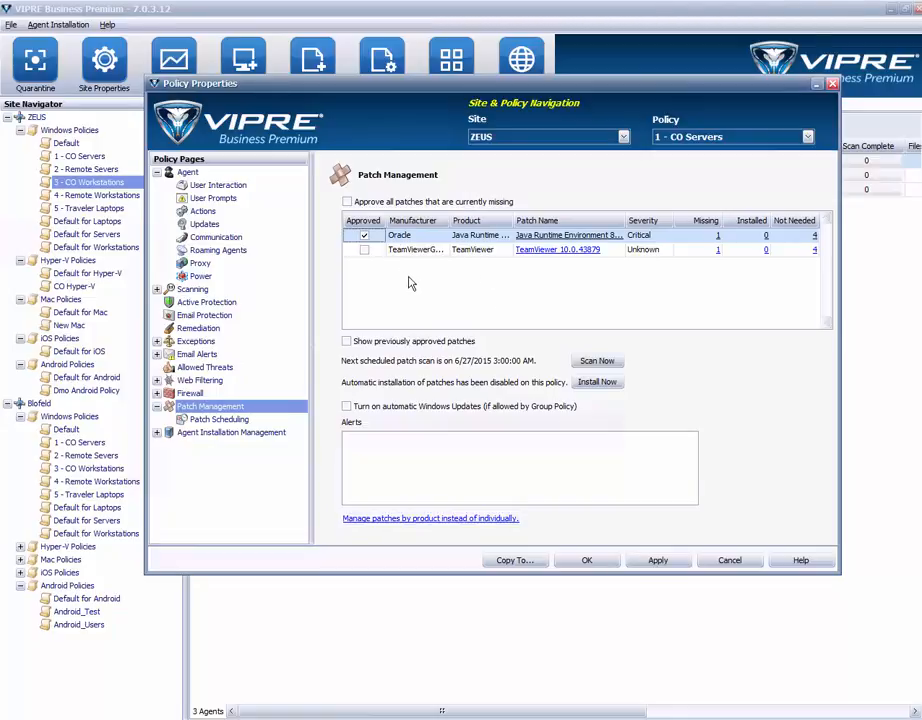
{"action": "left_click", "coordinate": [830, 85]}
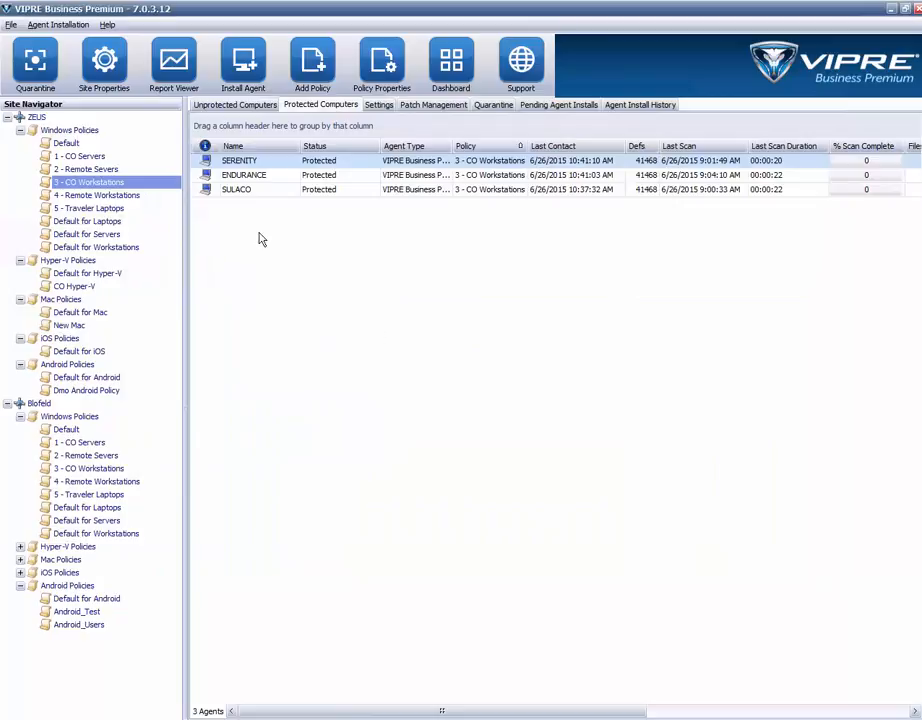
{"action": "right_click", "coordinate": [348, 193]}
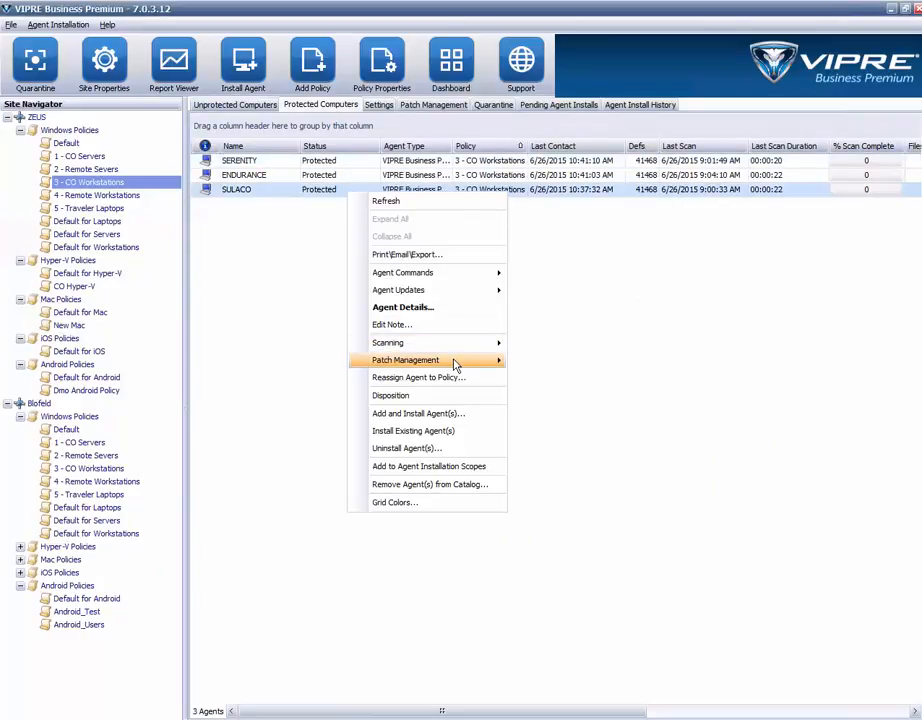
{"action": "mouse_move", "coordinate": [500, 363]}
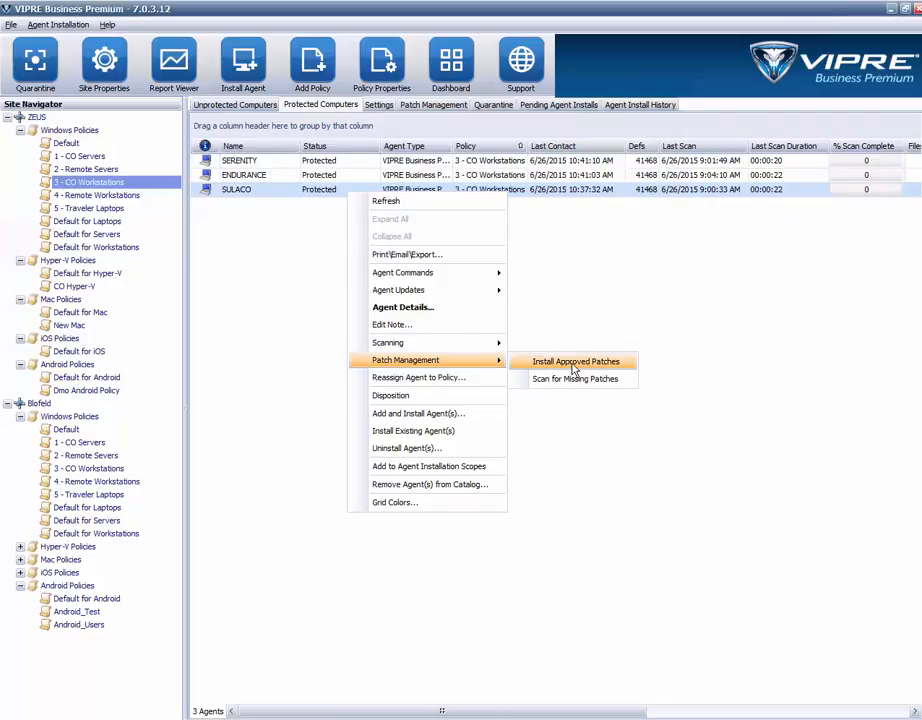
{"action": "left_click", "coordinate": [574, 363]}
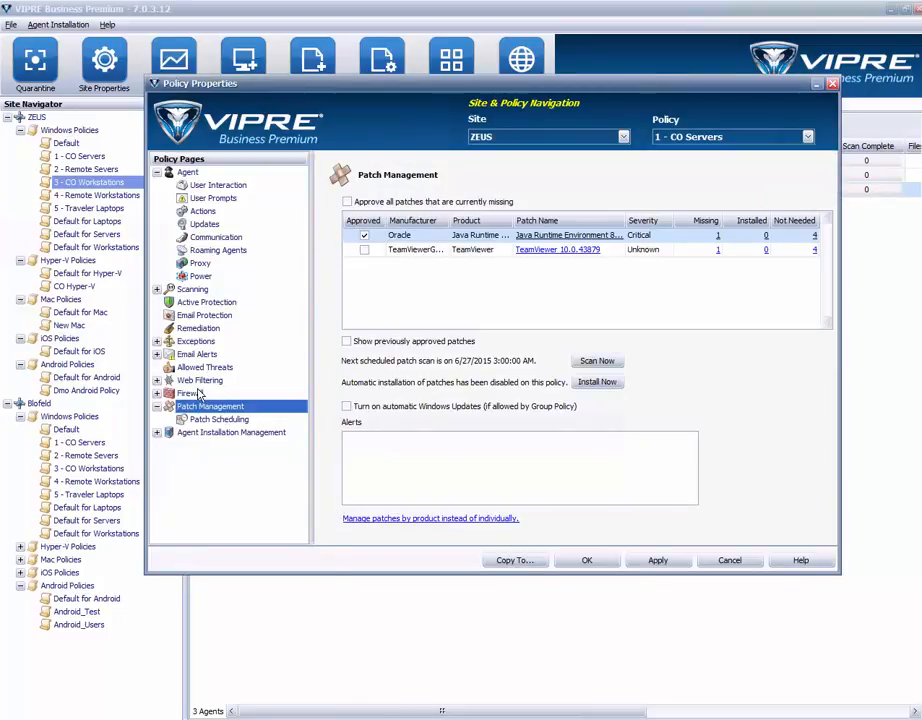
- Review the agent installation configuration, trying automatic agent installation, cancelling it, and checking the agent types offered for new installations
{"action": "left_click", "coordinate": [156, 406]}
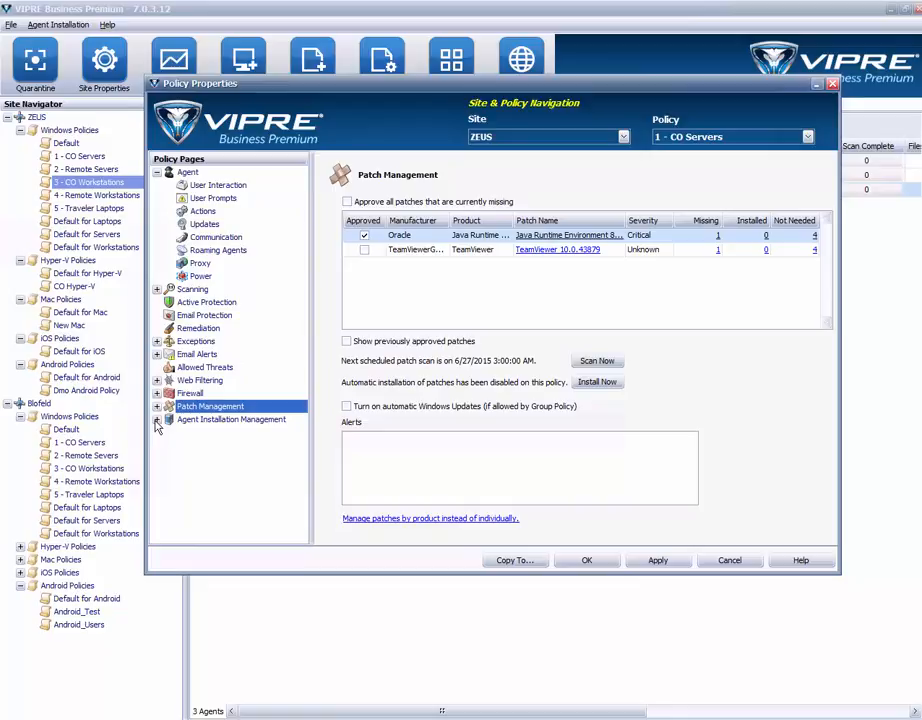
{"action": "left_click", "coordinate": [156, 419]}
{"action": "left_click", "coordinate": [231, 420]}
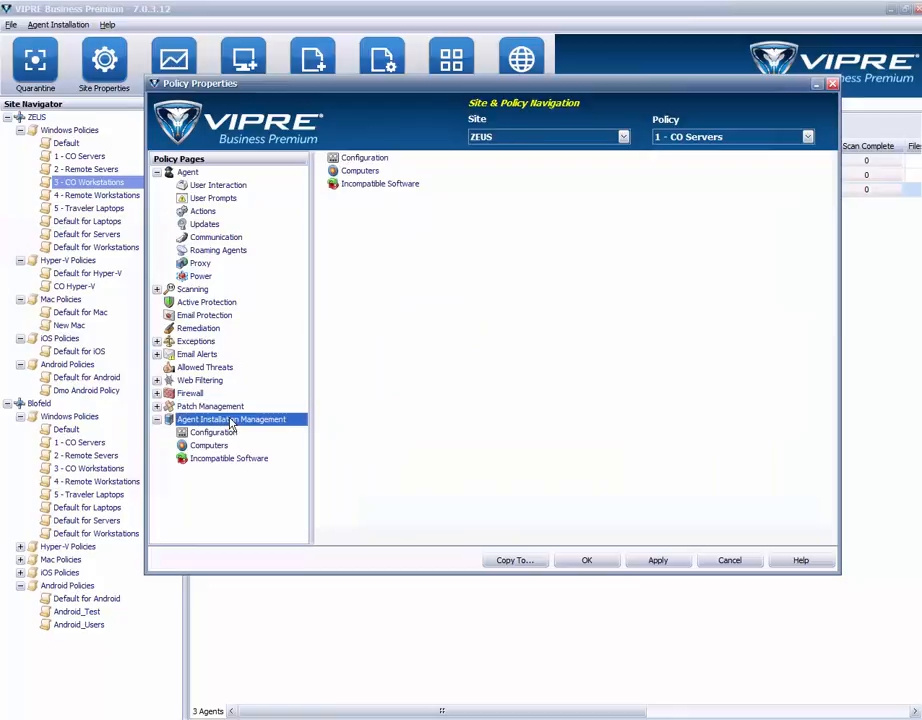
{"action": "left_click", "coordinate": [212, 436]}
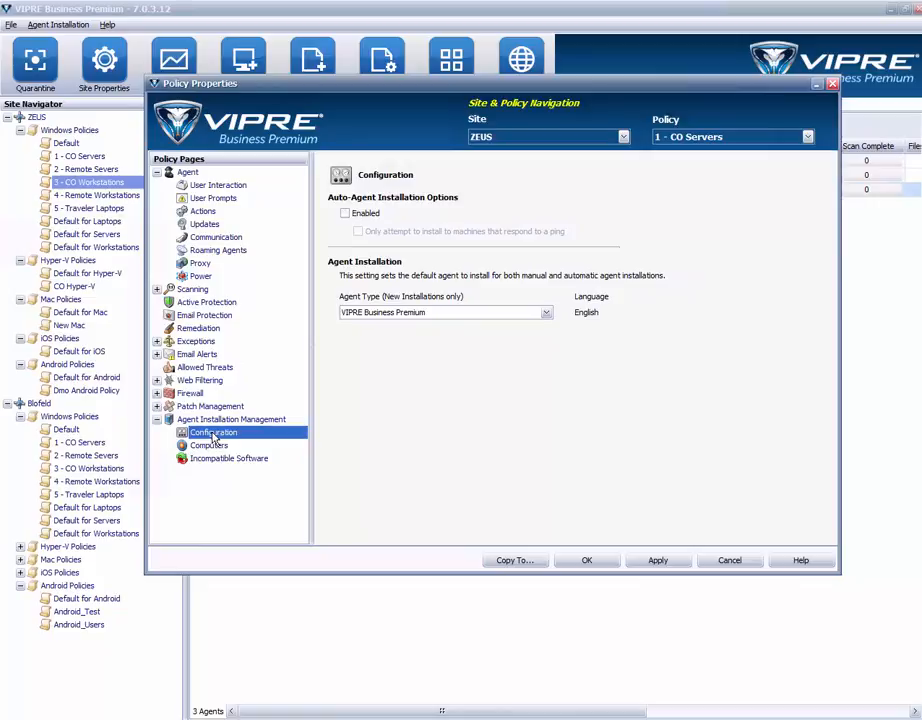
{"action": "left_click", "coordinate": [345, 215]}
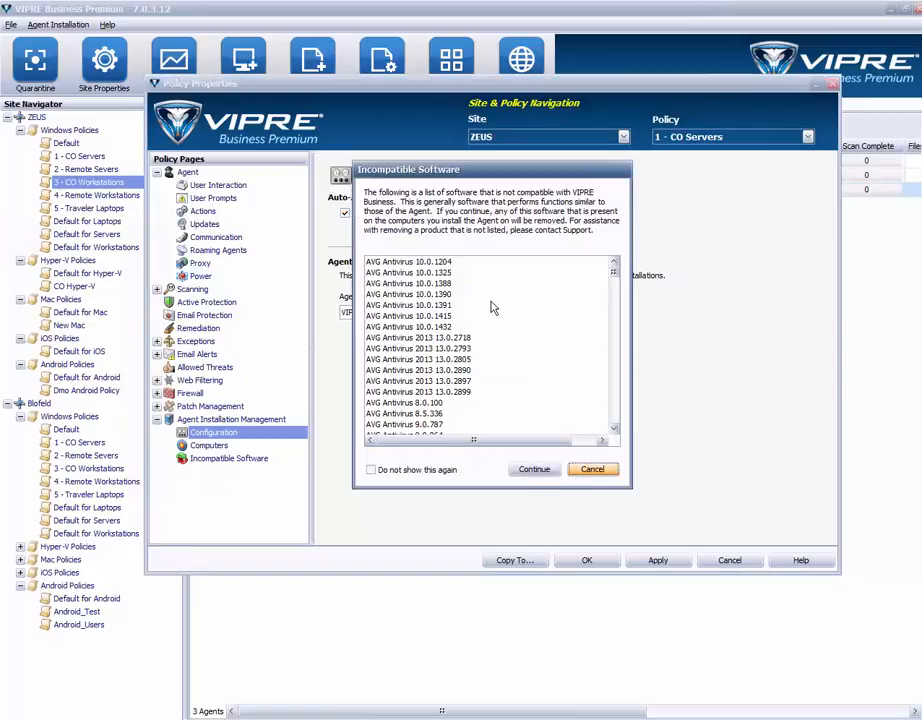
{"action": "left_click", "coordinate": [592, 472]}
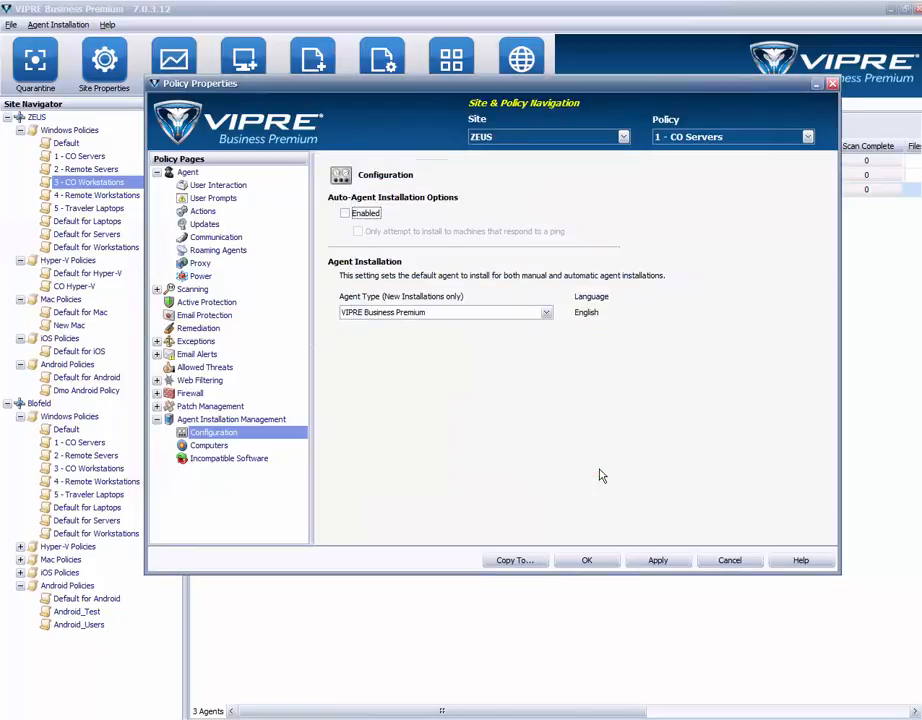
{"action": "left_click", "coordinate": [546, 313]}
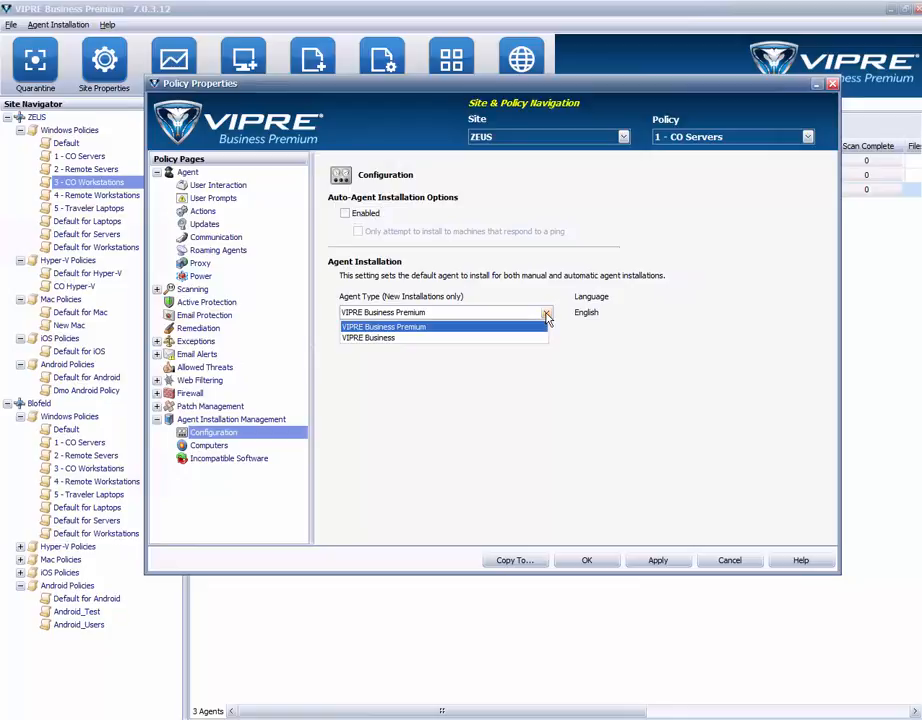
{"action": "left_click", "coordinate": [547, 314]}
{"action": "left_click", "coordinate": [547, 316]}
{"action": "left_click", "coordinate": [547, 317]}
- Examine the agent installation's computer settings, including the Active Directory query choices for Computers, and view the incompatible software options
{"action": "left_click", "coordinate": [209, 446]}
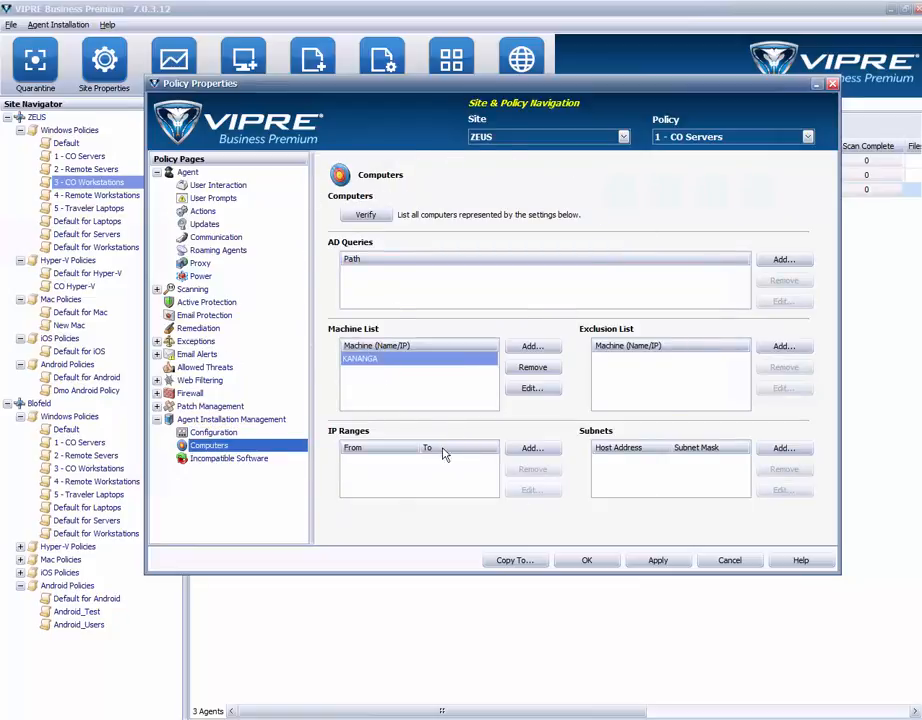
{"action": "left_click", "coordinate": [790, 260]}
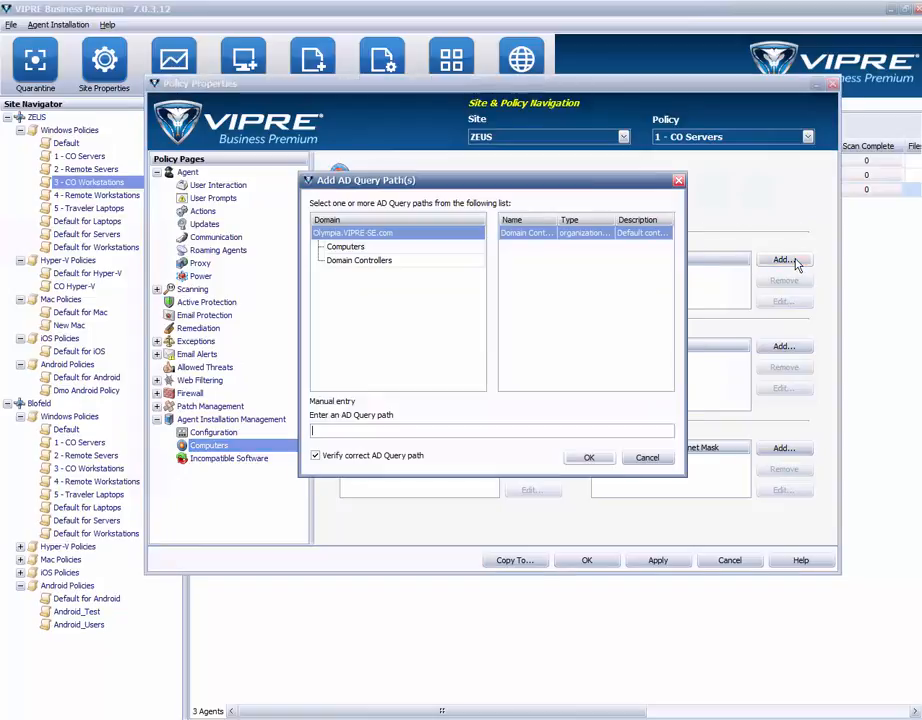
{"action": "left_click", "coordinate": [368, 248]}
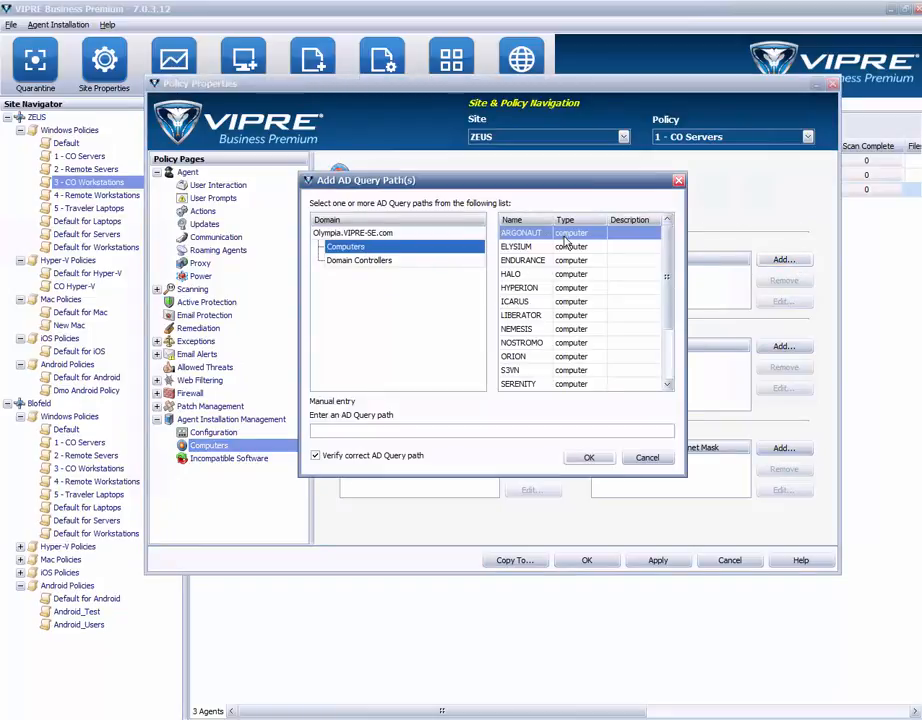
{"action": "left_click", "coordinate": [647, 458]}
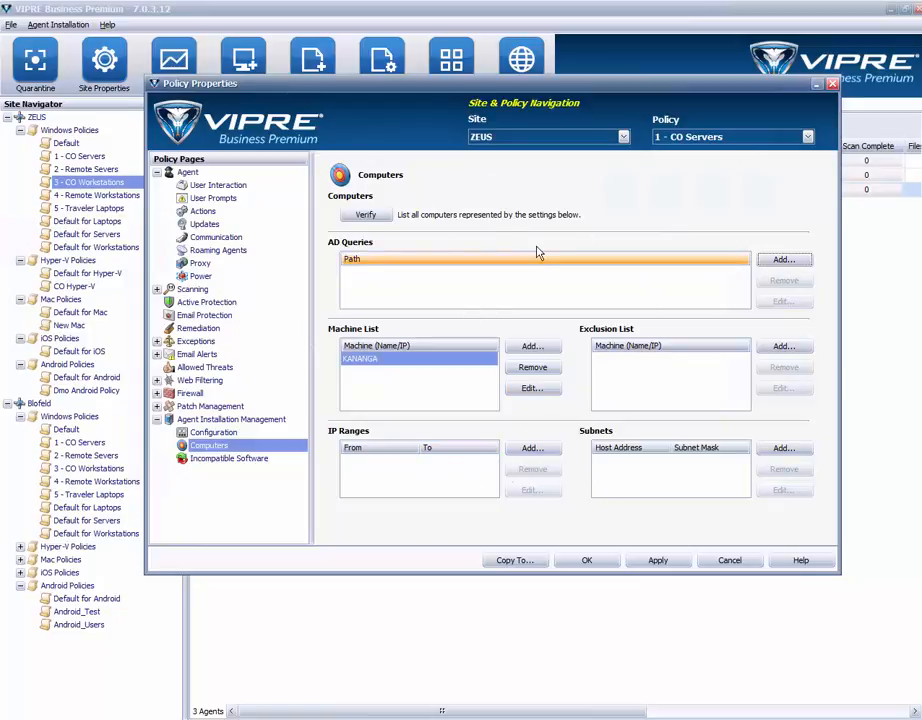
{"action": "left_click", "coordinate": [222, 458]}
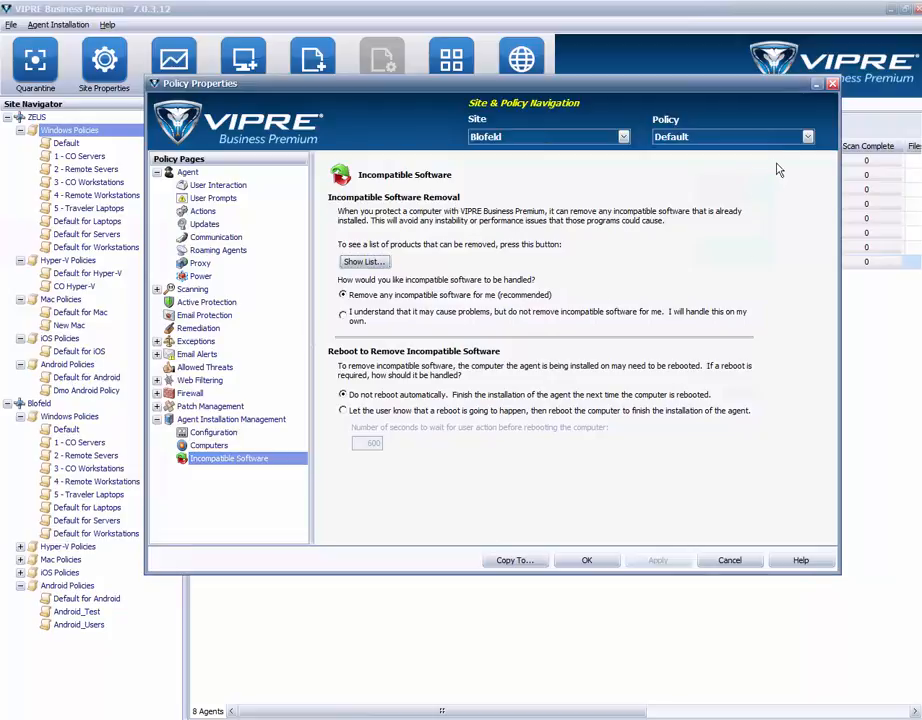
- Switch to the Default for Mac policy and review its user interaction, actions, updates and communication settings
{"action": "left_click", "coordinate": [807, 138]}
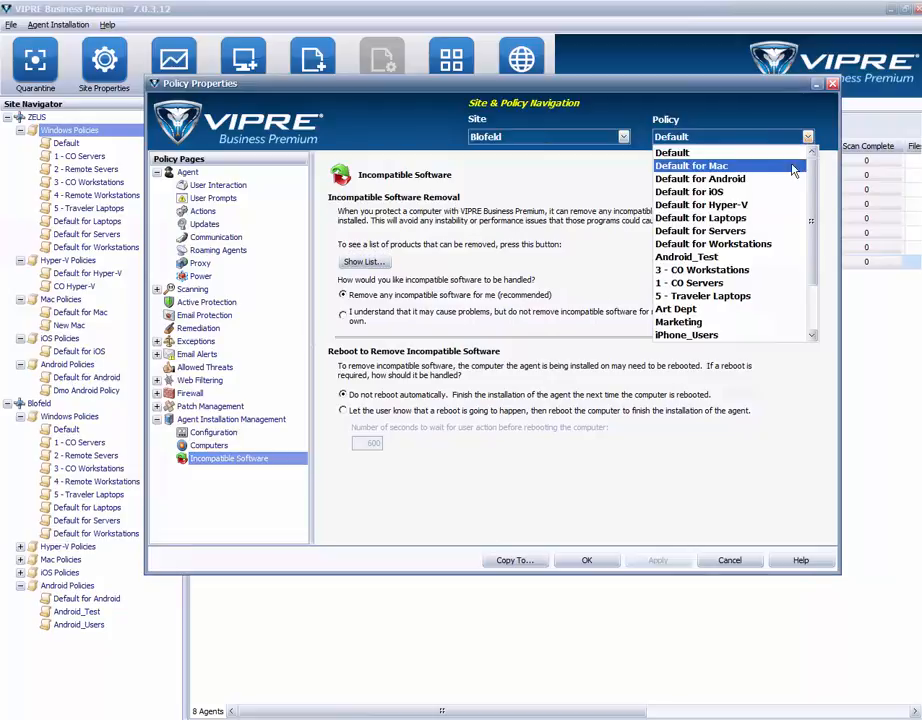
{"action": "left_click", "coordinate": [757, 171]}
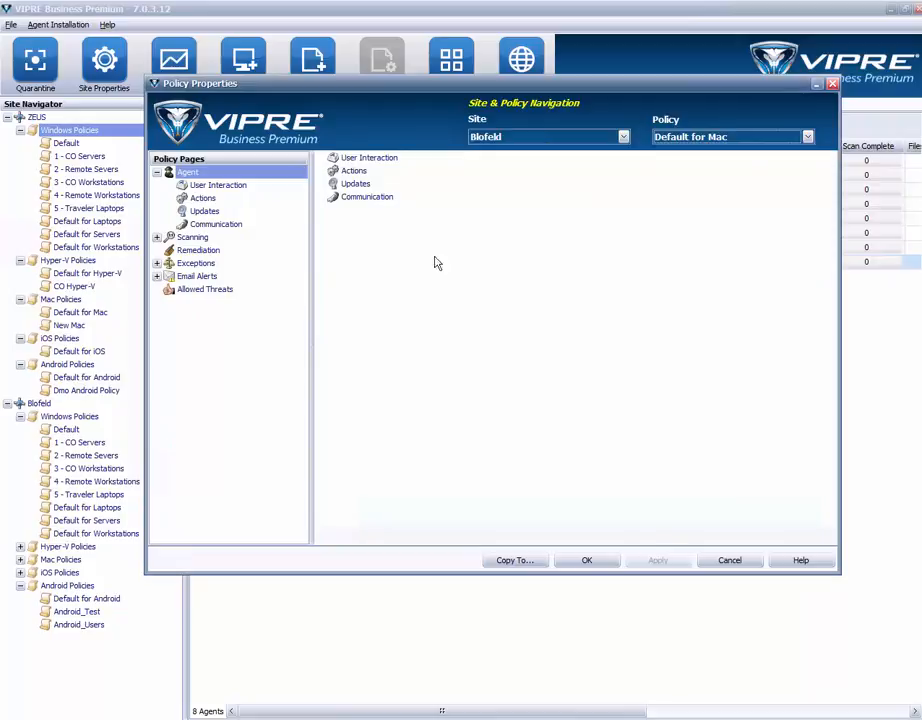
{"action": "left_click", "coordinate": [220, 186]}
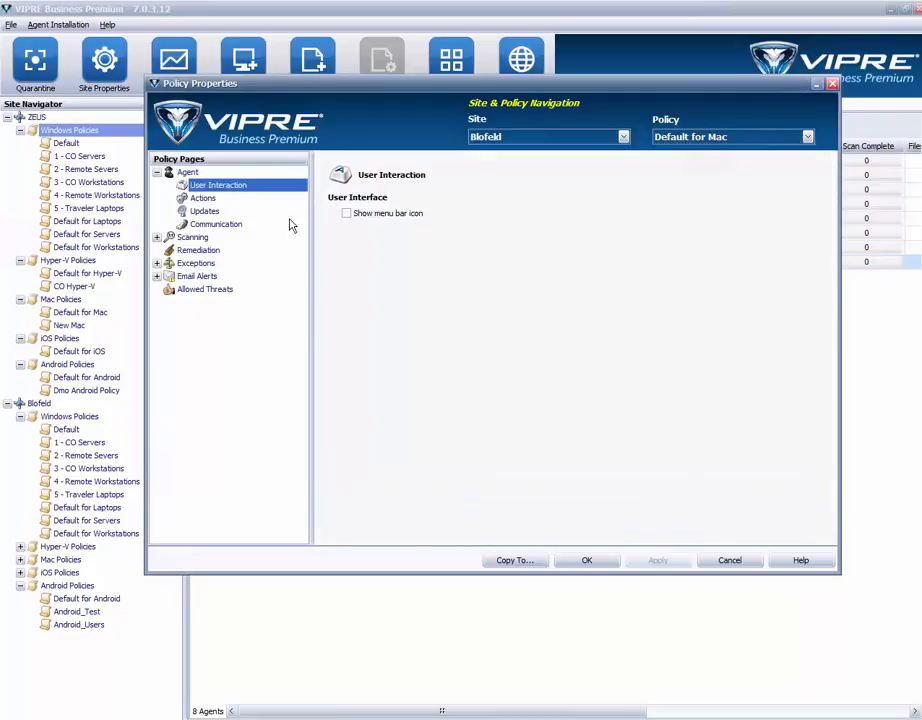
{"action": "left_click", "coordinate": [205, 199]}
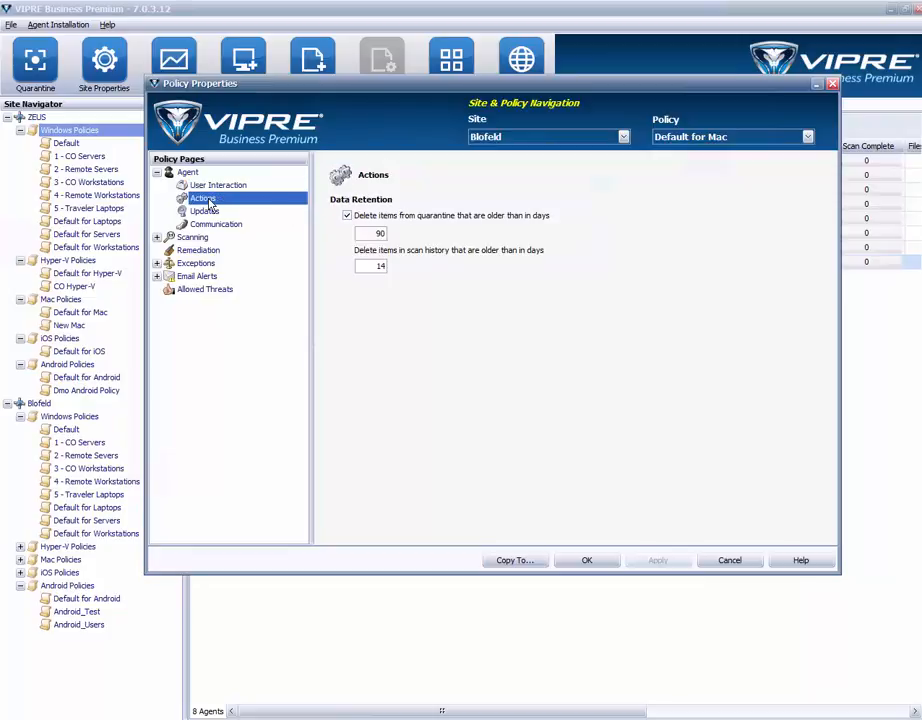
{"action": "left_click", "coordinate": [206, 211]}
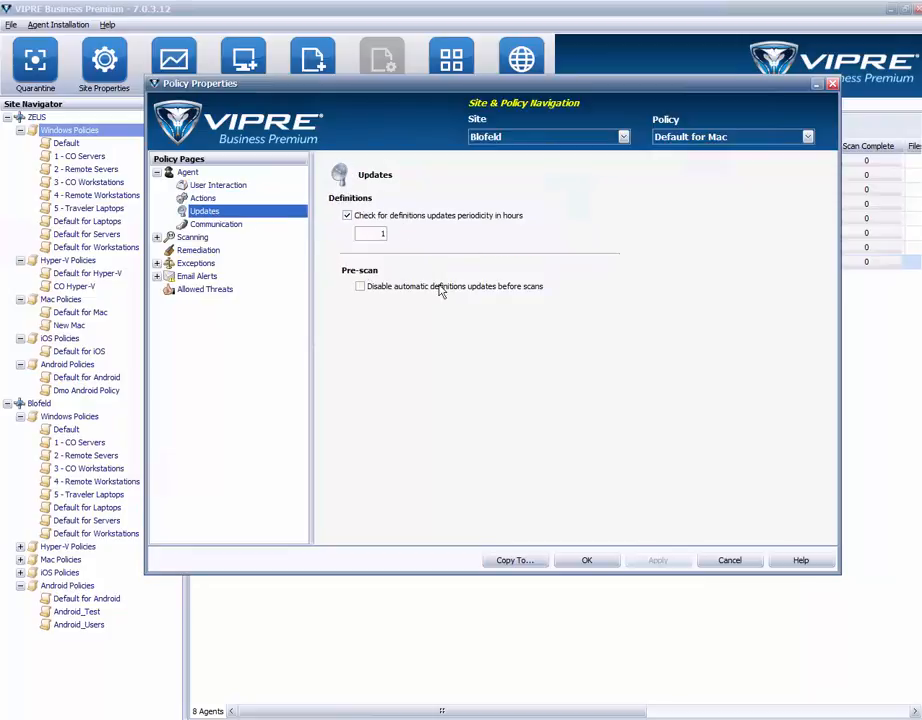
{"action": "left_click", "coordinate": [216, 224]}
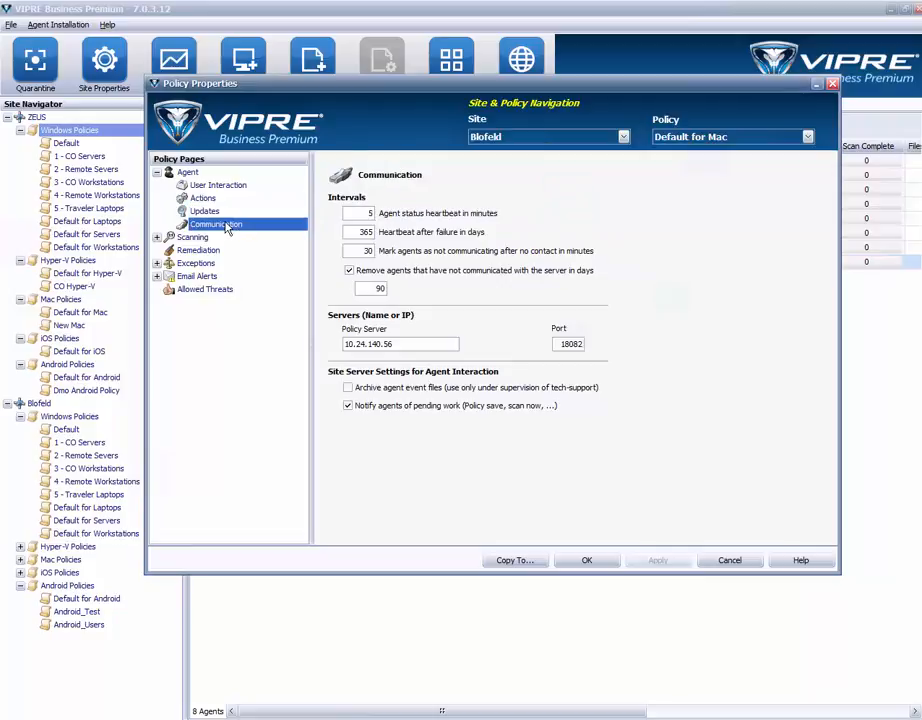
- Review the Mac policy's scanning settings, deep scan schedule and remediation actions
{"action": "left_click", "coordinate": [157, 237]}
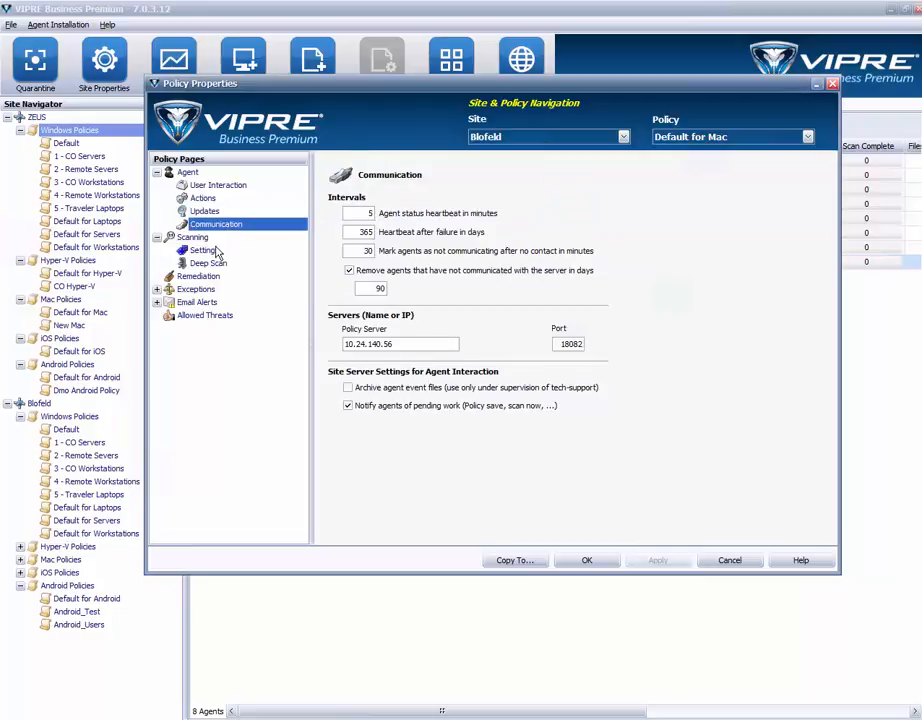
{"action": "left_click", "coordinate": [206, 250]}
{"action": "left_click", "coordinate": [222, 267]}
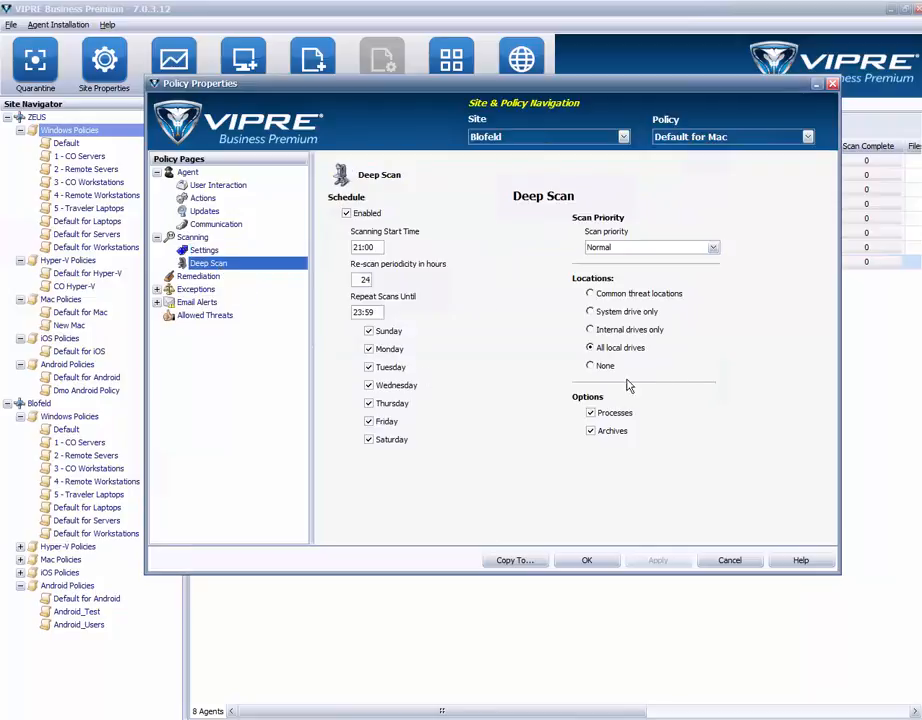
{"action": "left_click", "coordinate": [201, 278]}
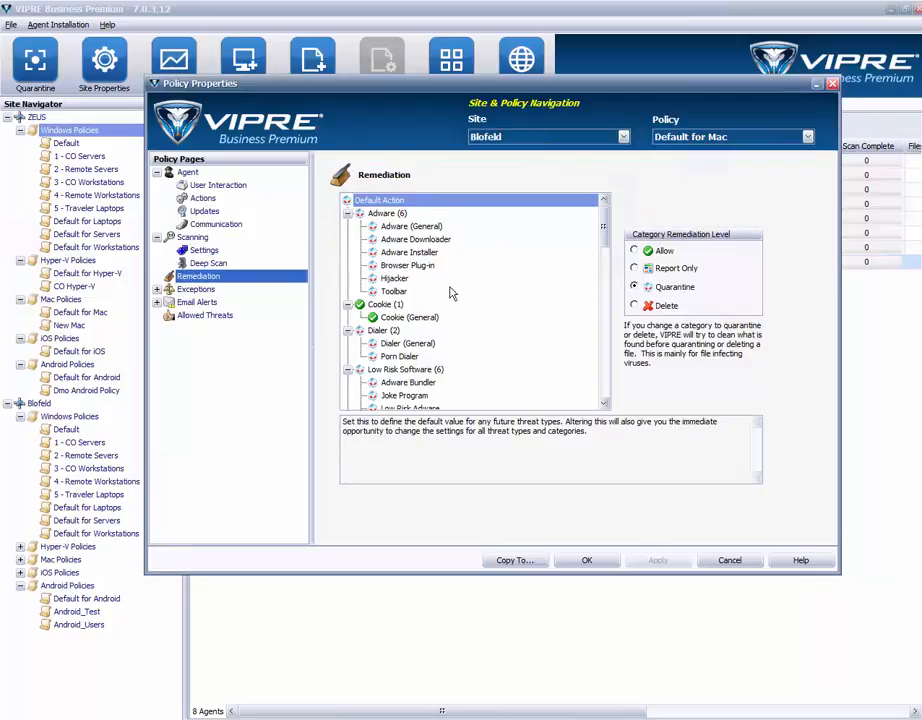
- Examine the Mac policy's always blocked items and exclusions, scanning email alerts and allowed threats
{"action": "left_click", "coordinate": [157, 289]}
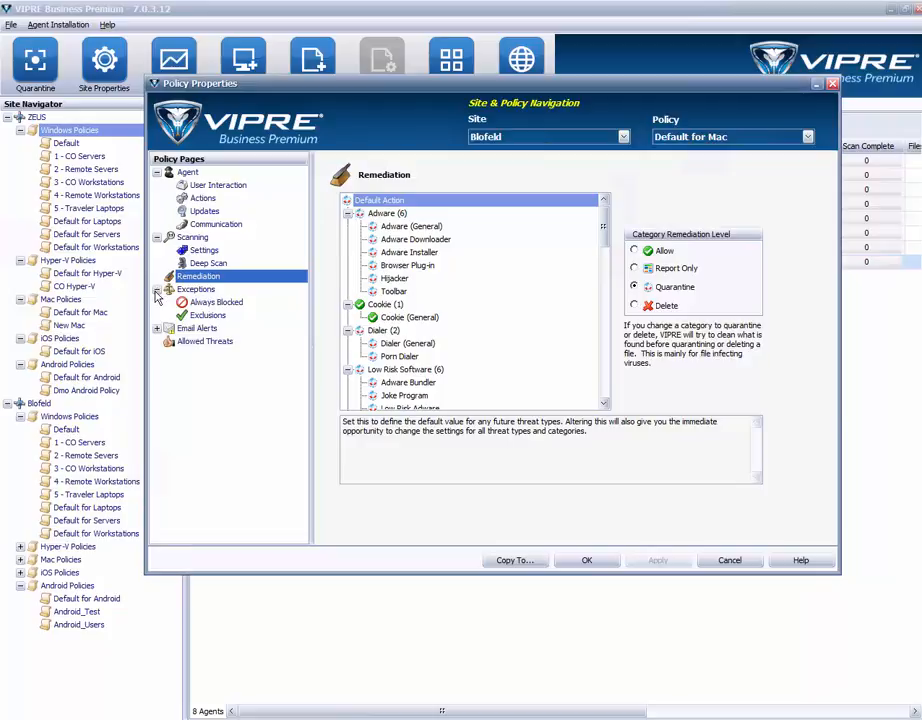
{"action": "left_click", "coordinate": [214, 302]}
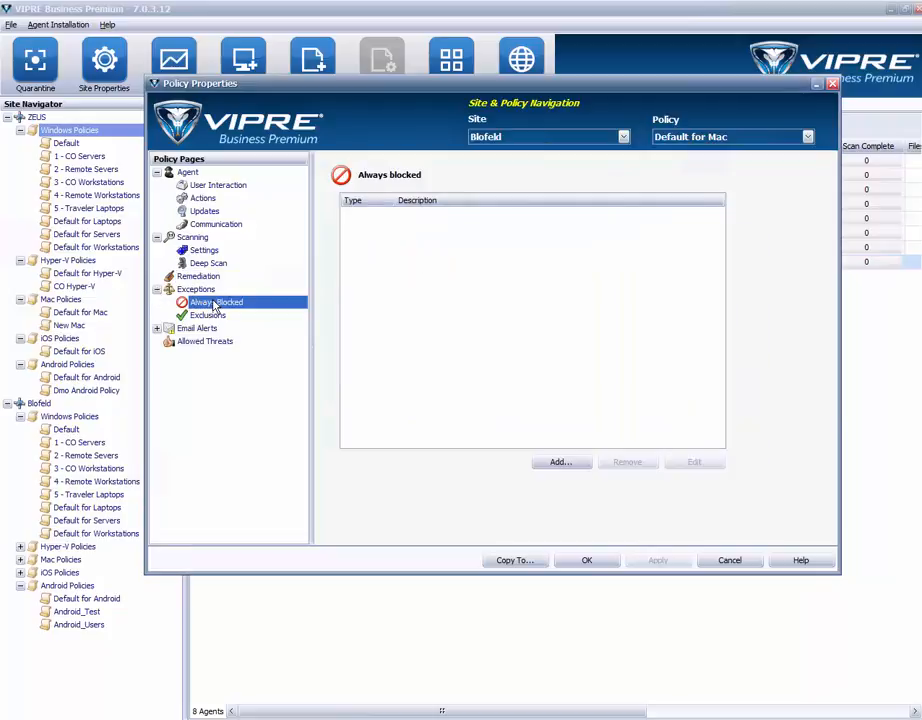
{"action": "left_click", "coordinate": [207, 315]}
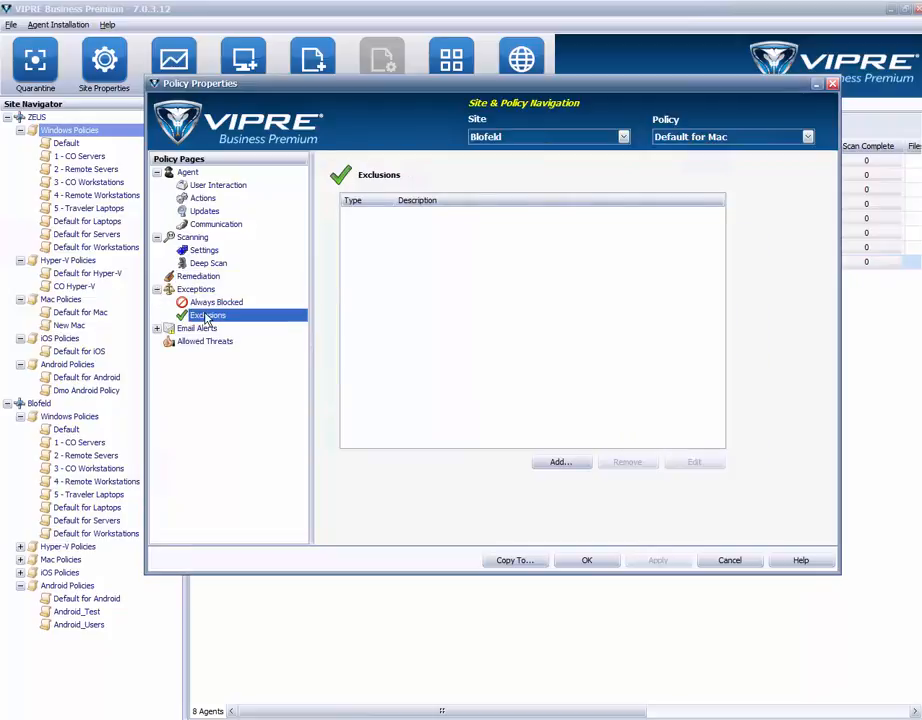
{"action": "left_click", "coordinate": [157, 328]}
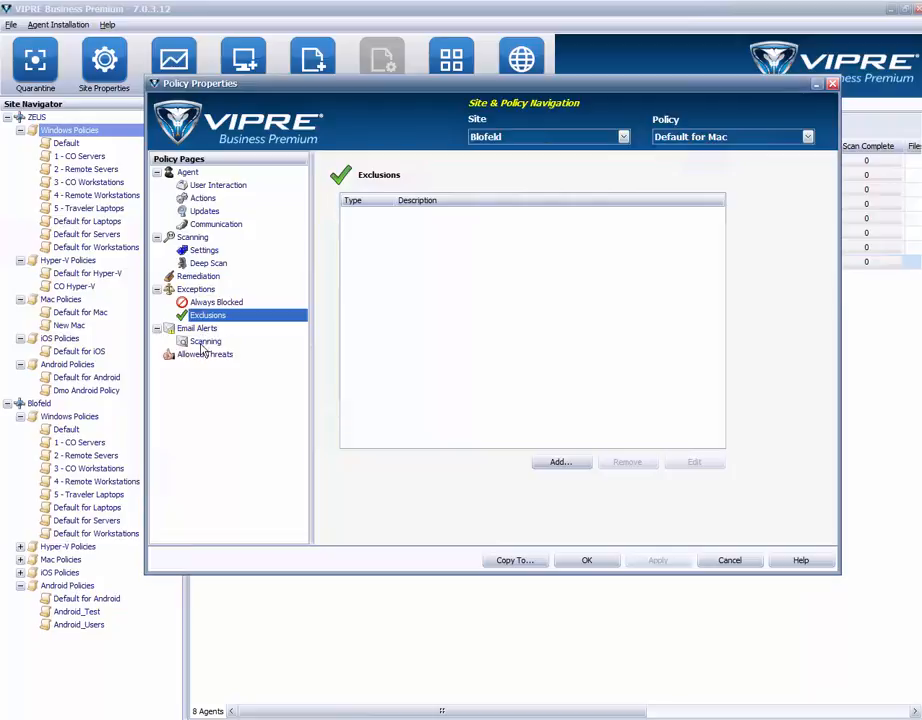
{"action": "left_click", "coordinate": [205, 342]}
{"action": "left_click", "coordinate": [205, 354]}
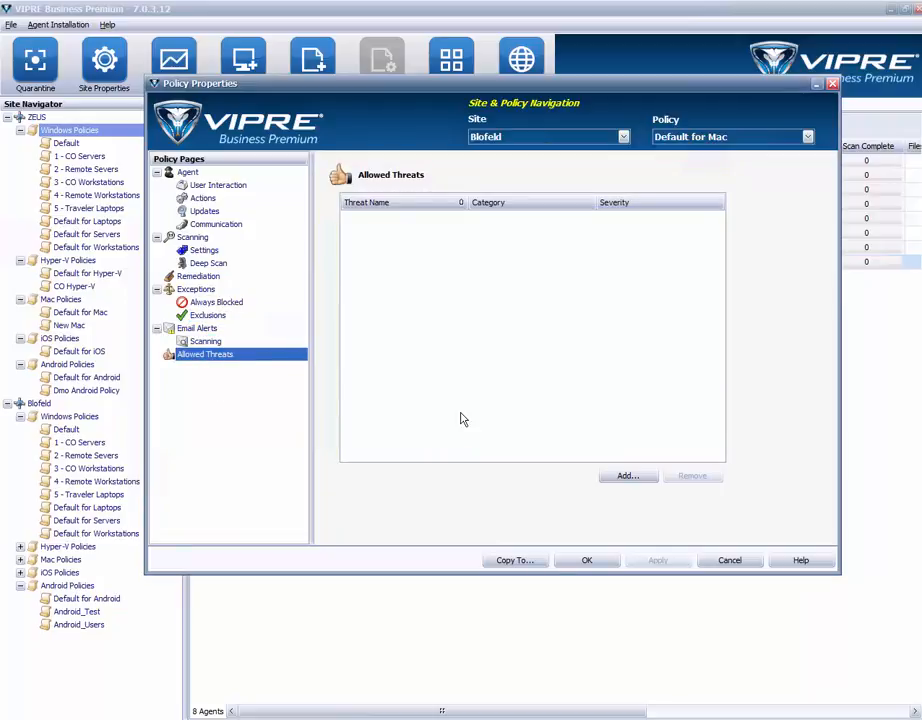
- Switch to the Default for Hyper-V policy and review its communication, scanning settings, full scan and incremental scan pages
{"action": "left_click", "coordinate": [807, 137]}
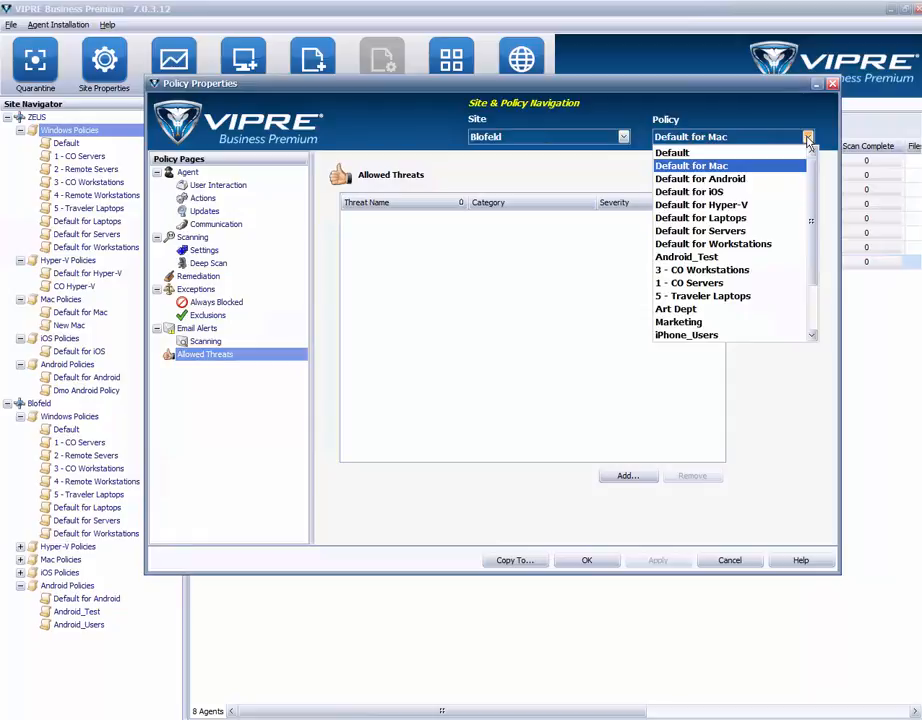
{"action": "left_click", "coordinate": [772, 205]}
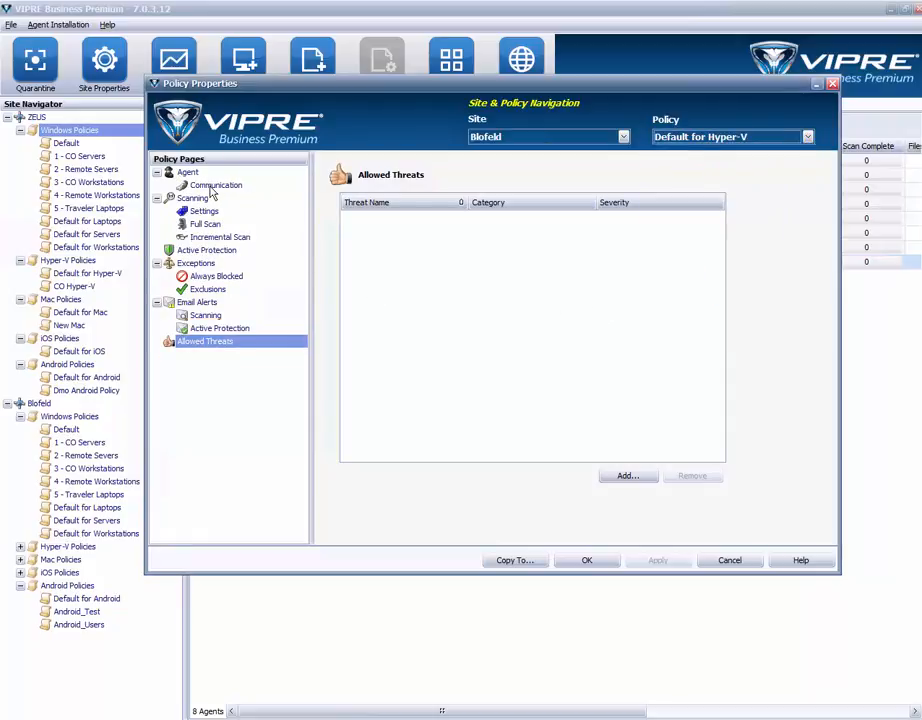
{"action": "left_click", "coordinate": [213, 186]}
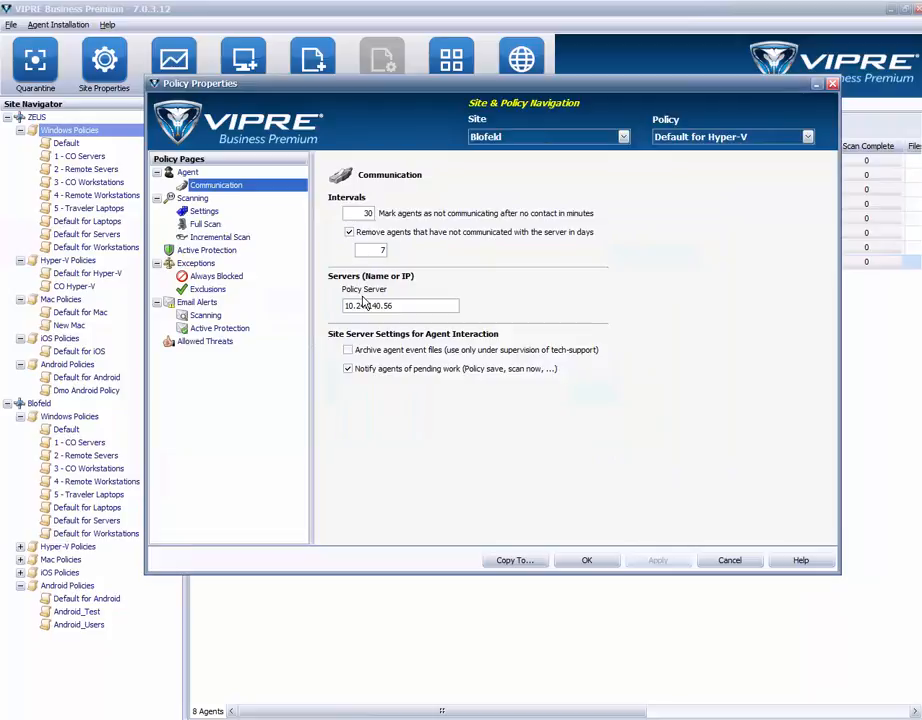
{"action": "left_click", "coordinate": [201, 213]}
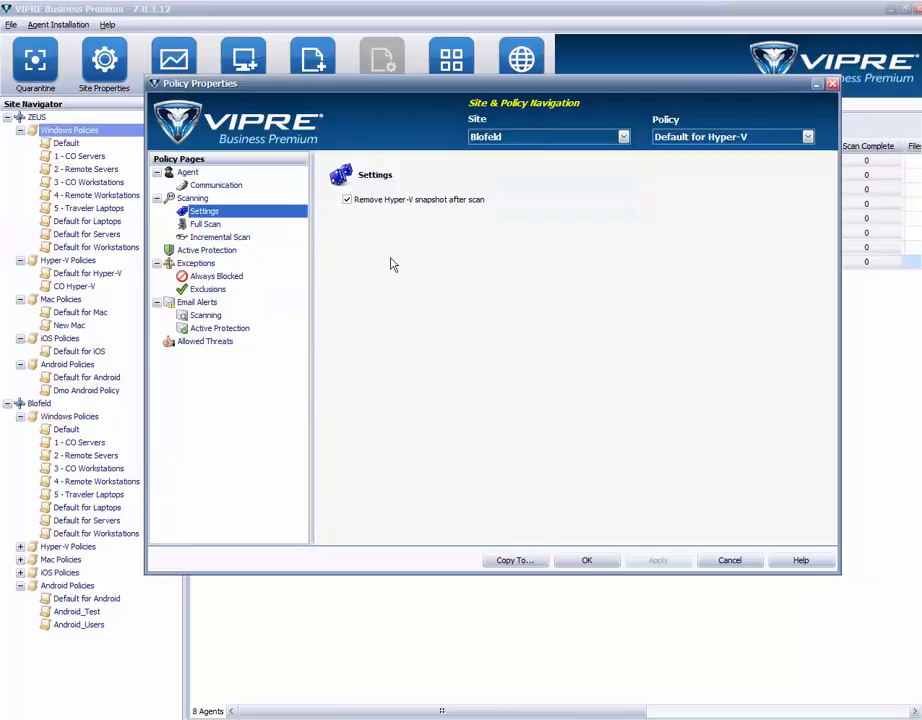
{"action": "left_click", "coordinate": [215, 225]}
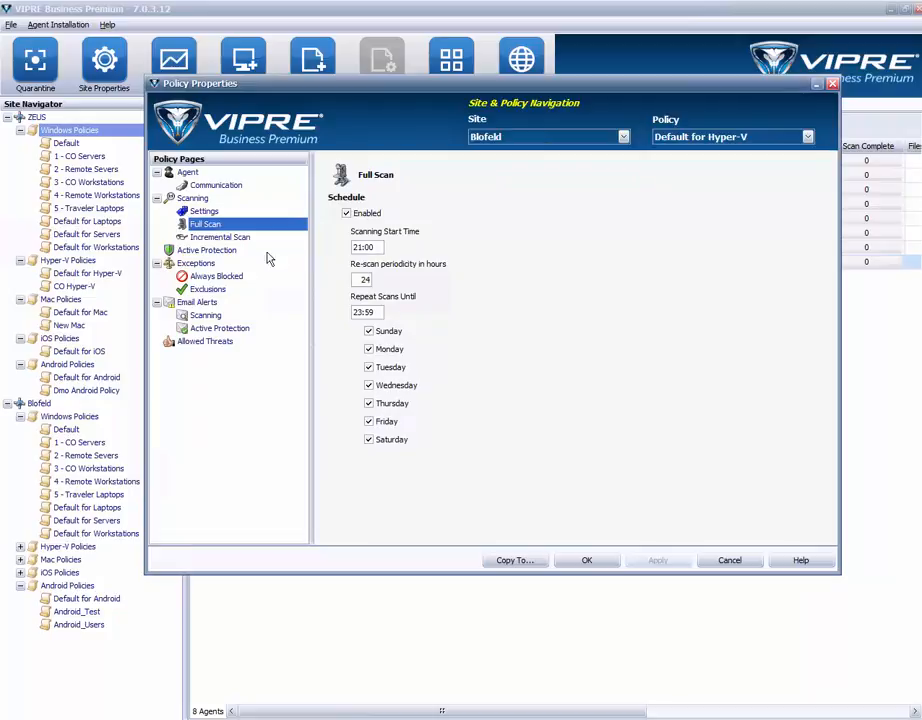
{"action": "left_click", "coordinate": [238, 240]}
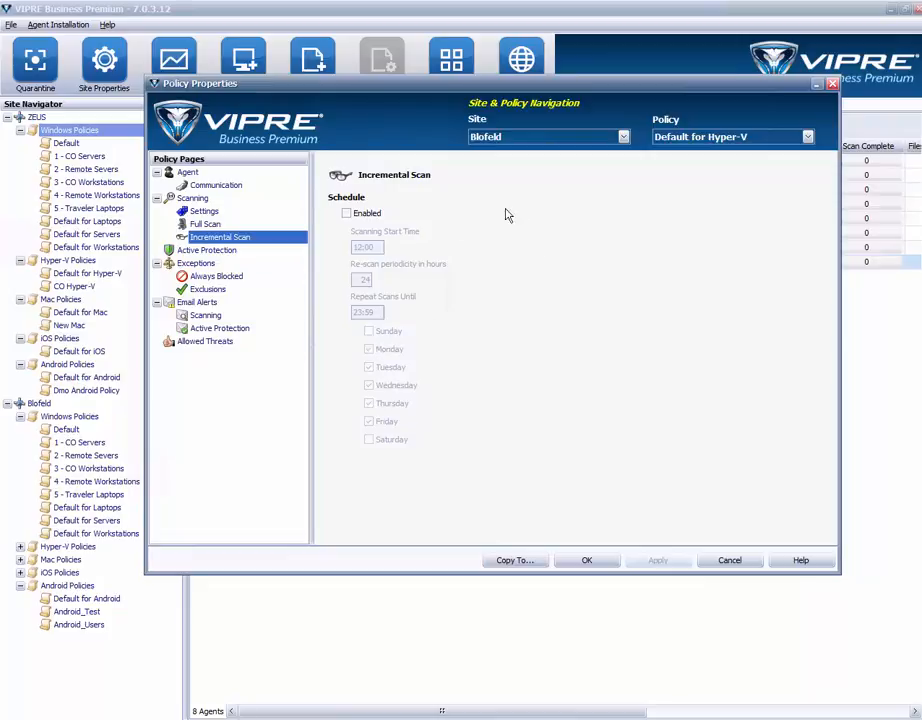
- Examine the Hyper-V policy's active protection, exceptions, email alerts and allowed threats
{"action": "left_click", "coordinate": [214, 251]}
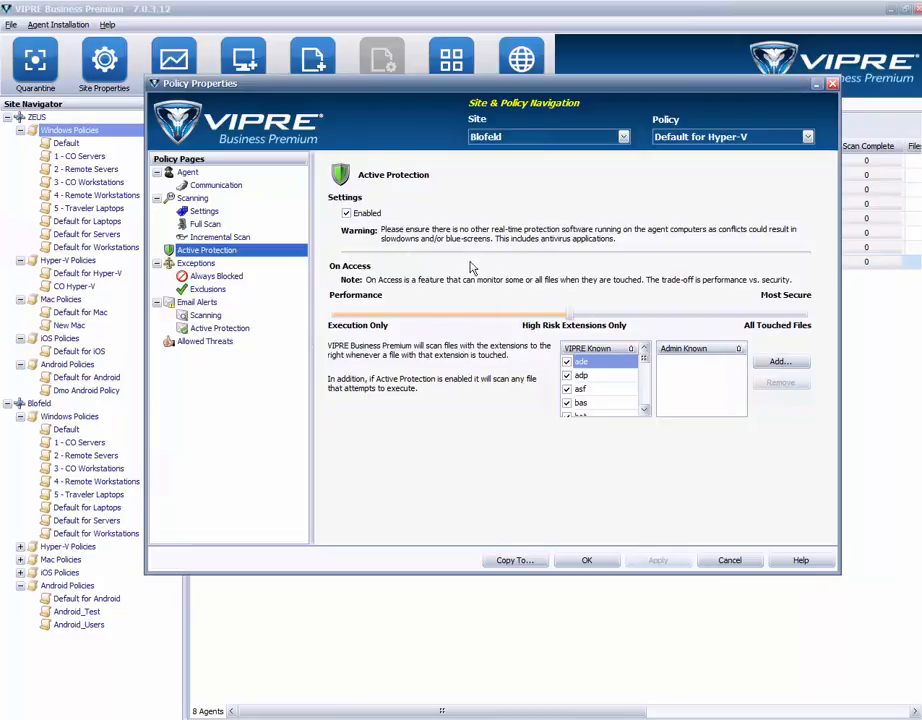
{"action": "key", "text": "Down"}
{"action": "left_click", "coordinate": [222, 278]}
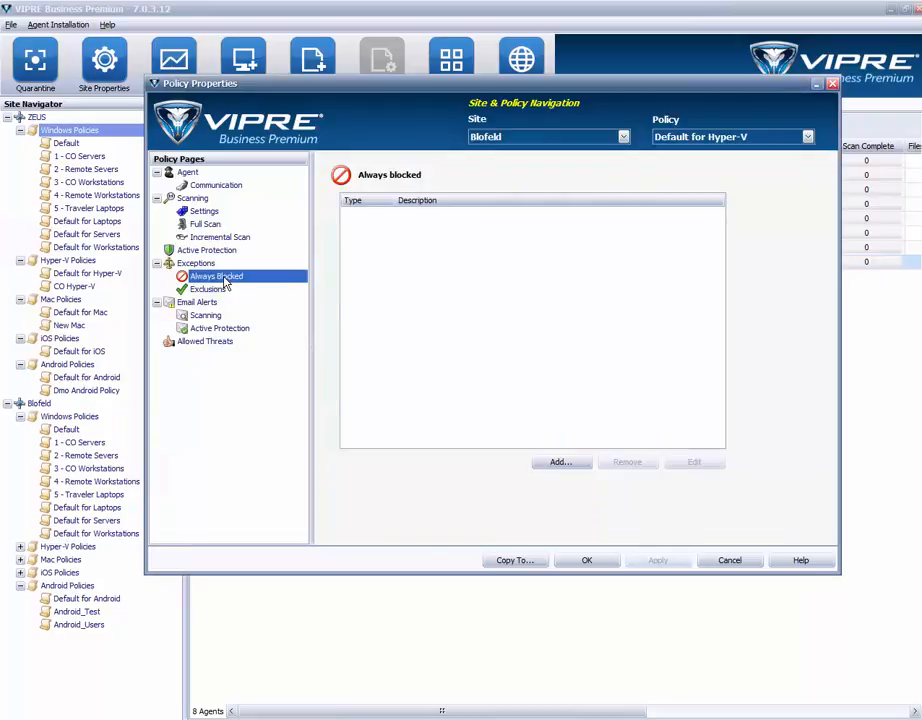
{"action": "left_click", "coordinate": [200, 289]}
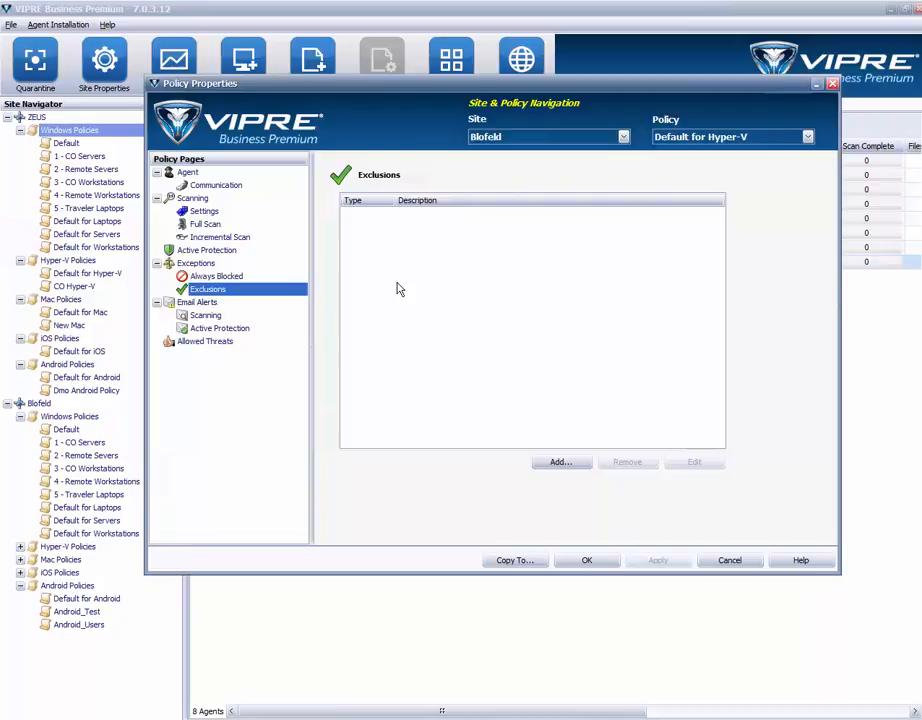
{"action": "left_click", "coordinate": [204, 316]}
{"action": "left_click", "coordinate": [226, 330]}
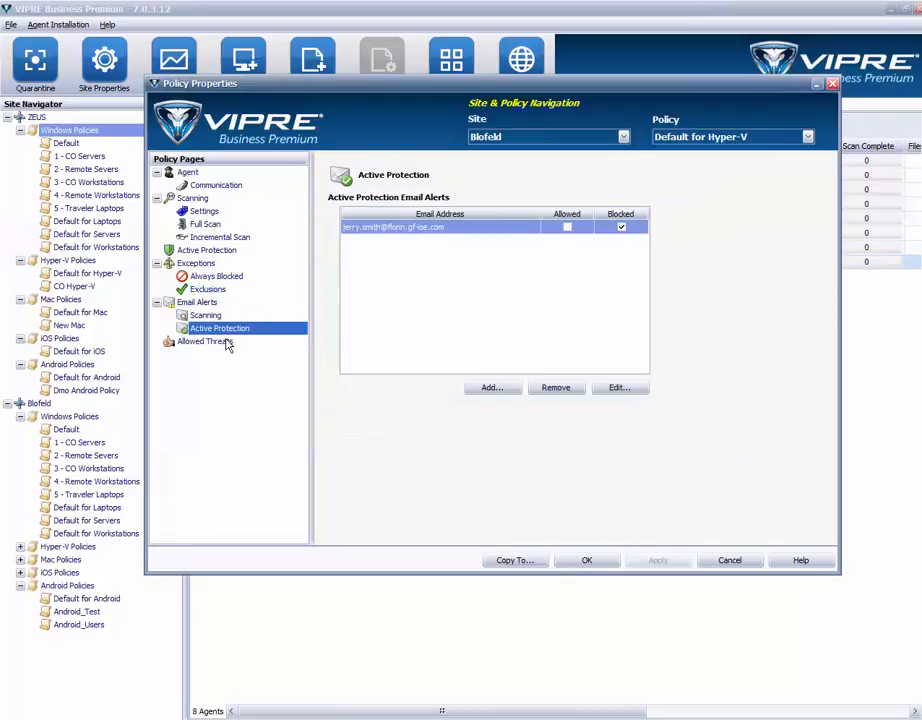
{"action": "left_click", "coordinate": [226, 342]}
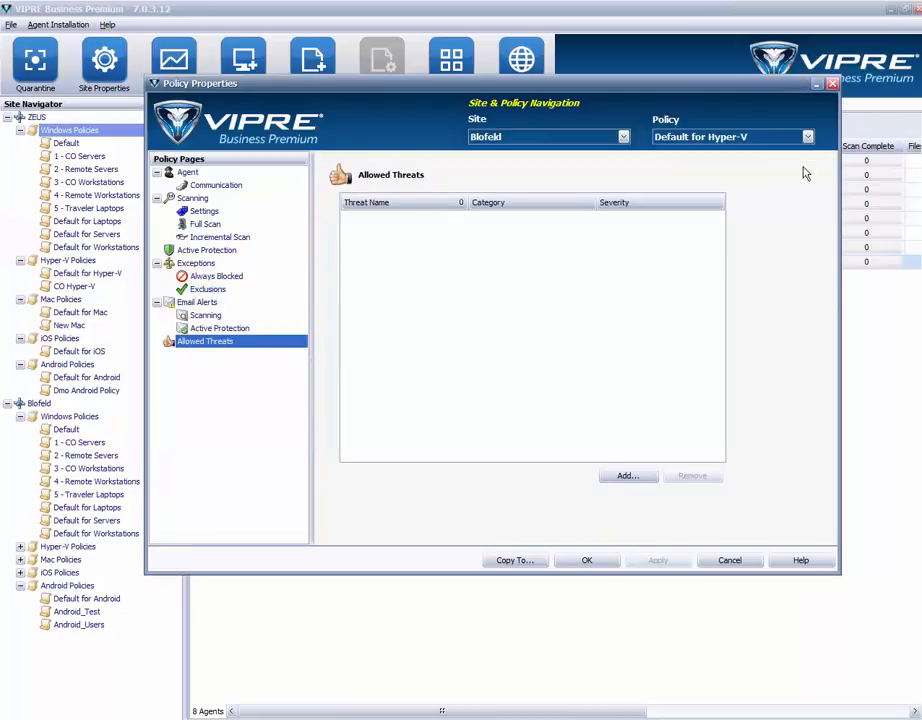
- Switch to the Default for Android policy and review its device management, device passcode and Wi-Fi network pages
{"action": "left_click", "coordinate": [808, 138]}
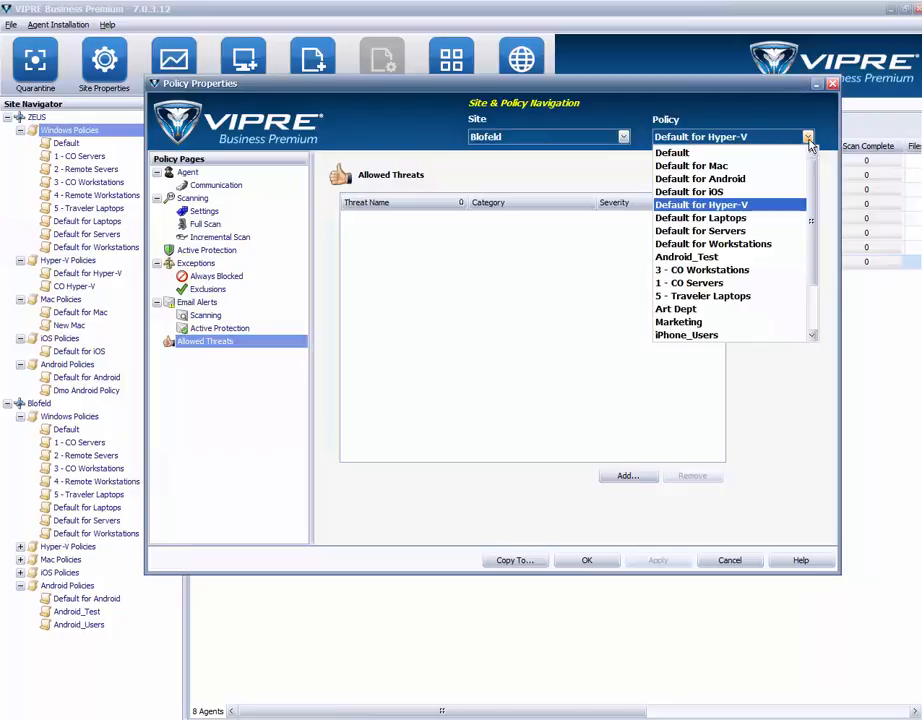
{"action": "left_click", "coordinate": [762, 184]}
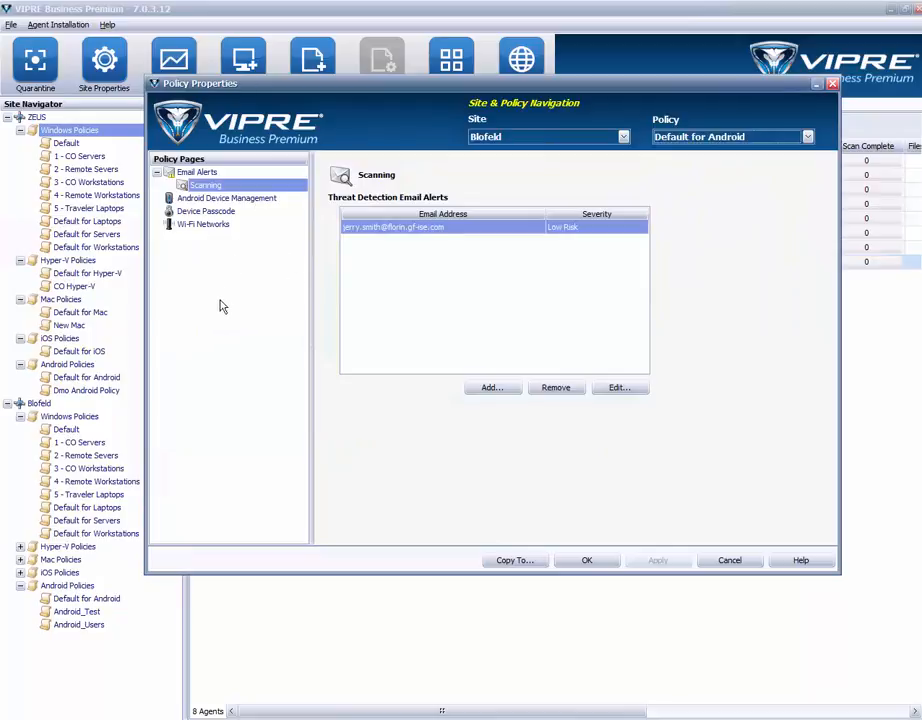
{"action": "left_click", "coordinate": [240, 199]}
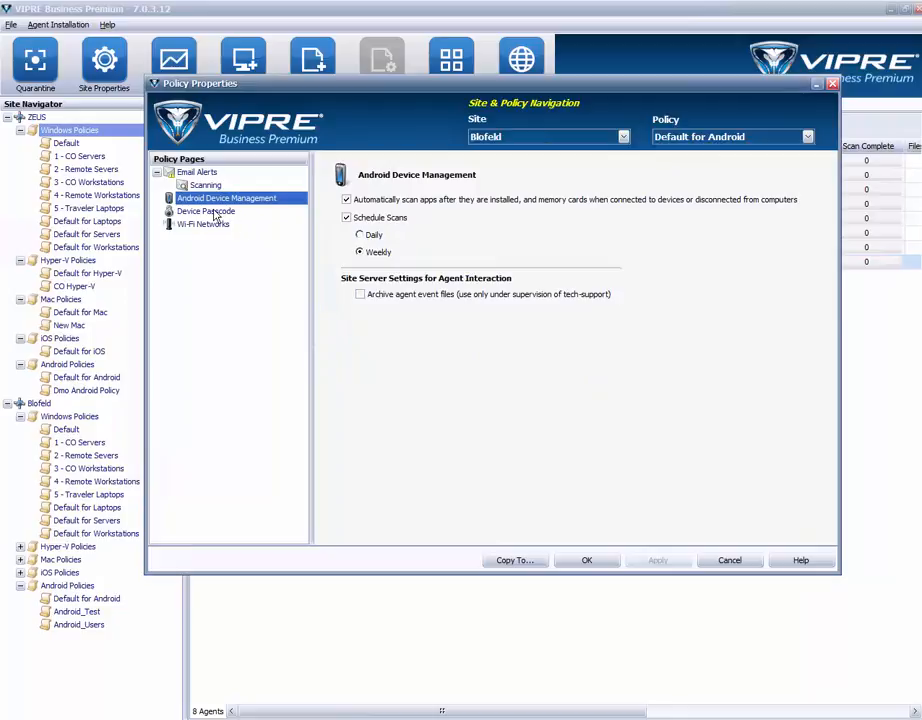
{"action": "left_click", "coordinate": [214, 213]}
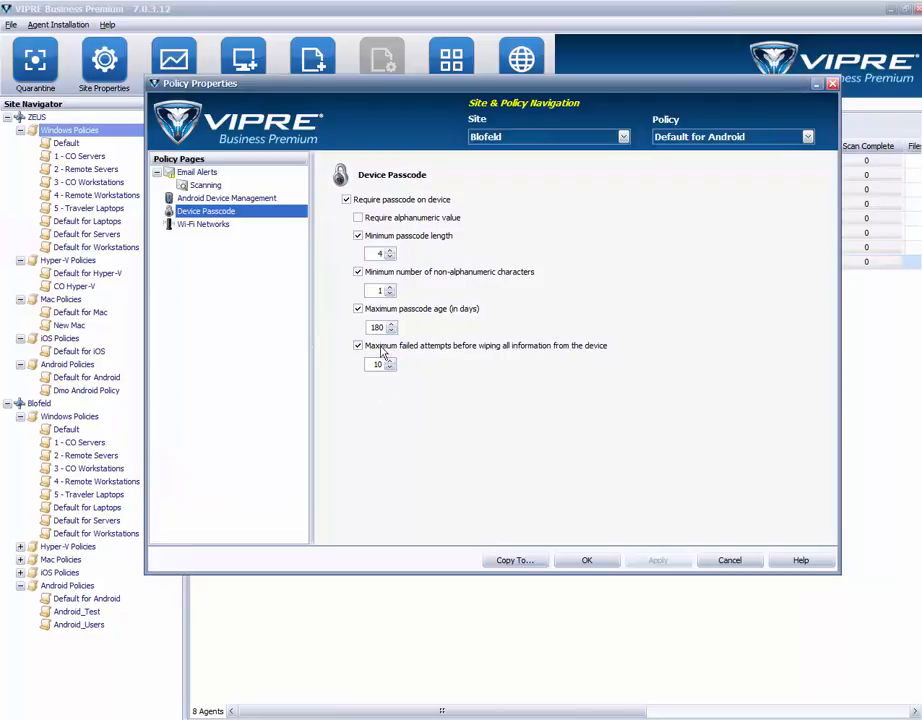
{"action": "left_click", "coordinate": [205, 225]}
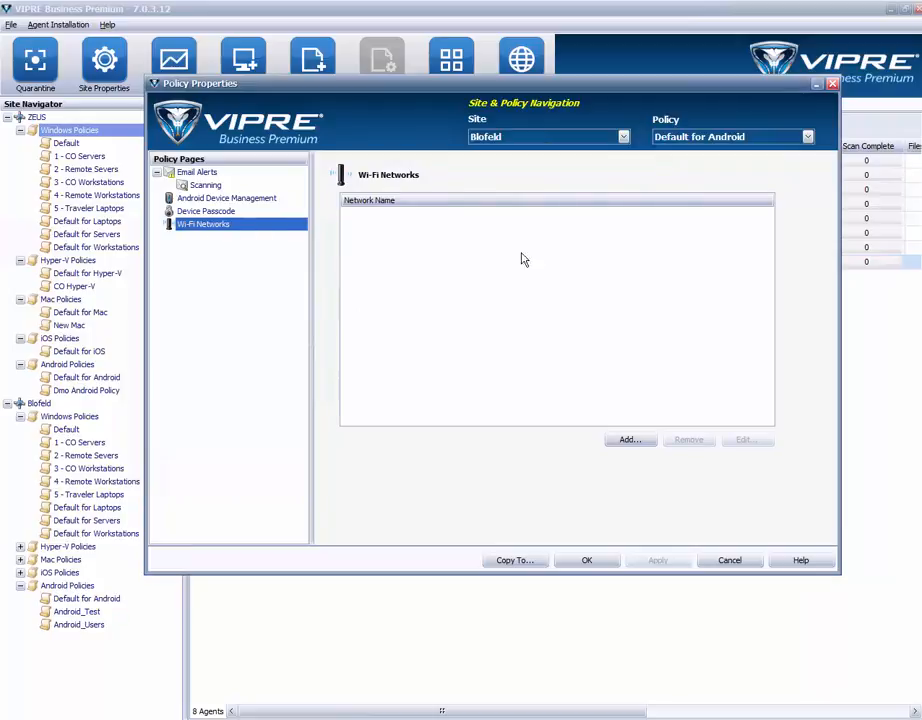
- Open a new Wi-Fi network configuration for the Android policy, check the available security types, and cancel it
{"action": "left_click", "coordinate": [629, 441]}
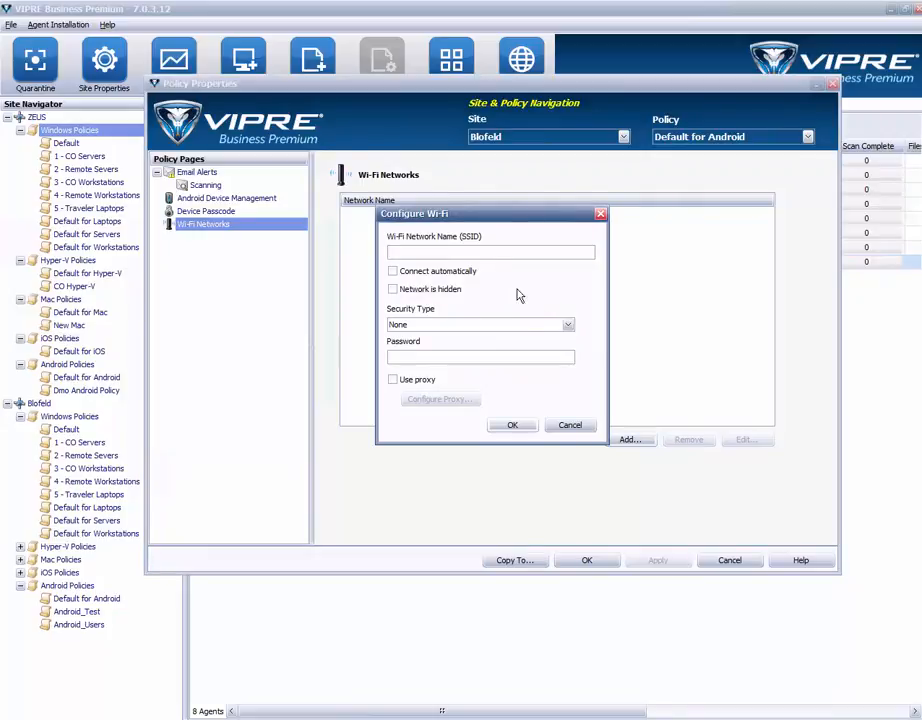
{"action": "left_click", "coordinate": [569, 330]}
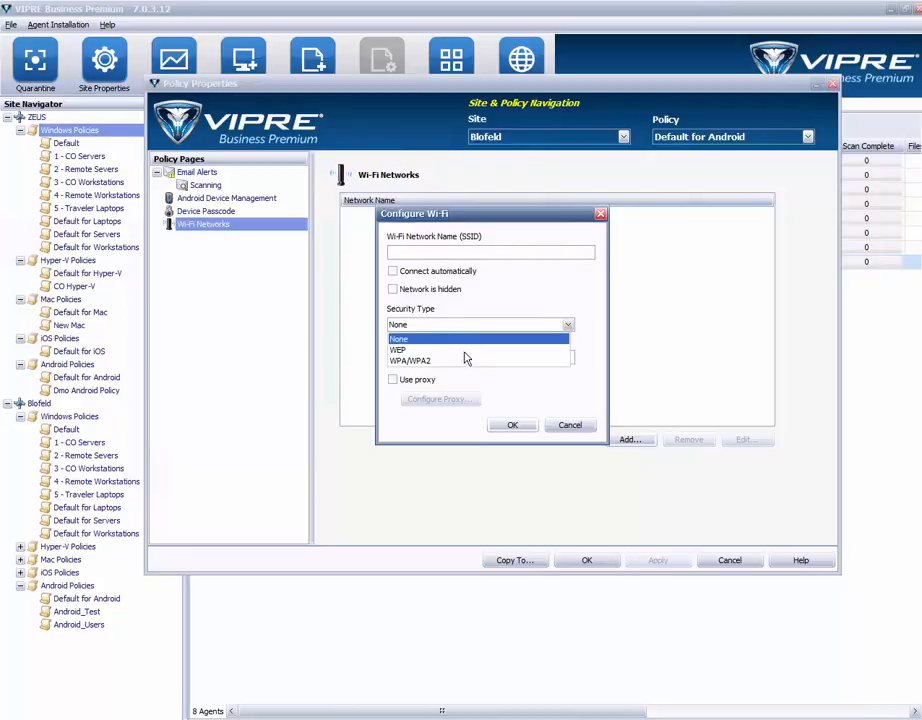
{"action": "left_click", "coordinate": [543, 324]}
{"action": "left_click", "coordinate": [577, 430]}
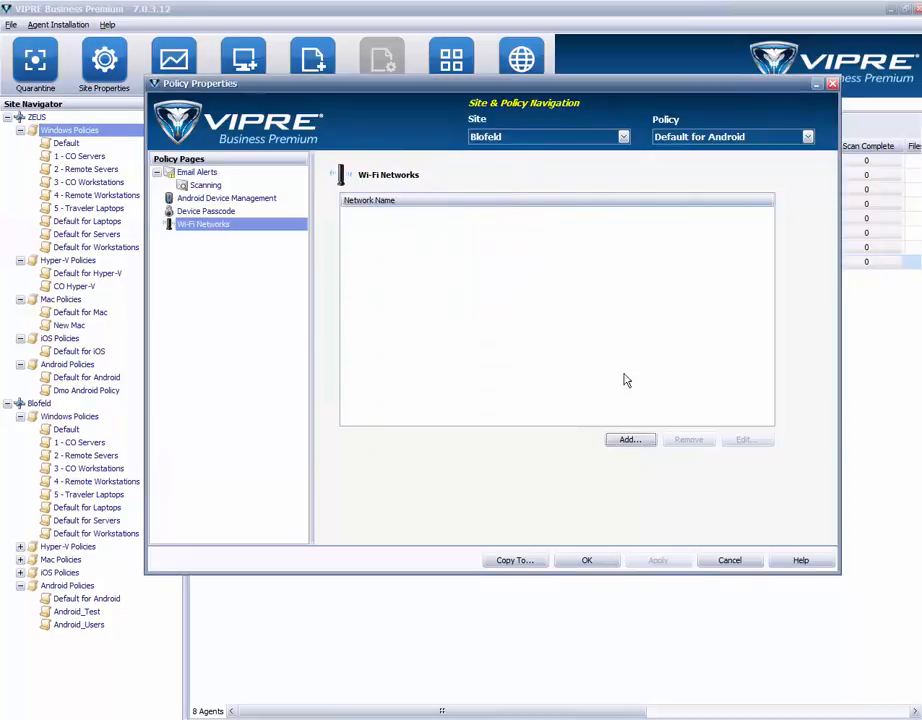
- Switch to the Default for iOS policy, review its device passcode and Wi-Fi network pages, and close the policy properties without saving
{"action": "left_click", "coordinate": [808, 137]}
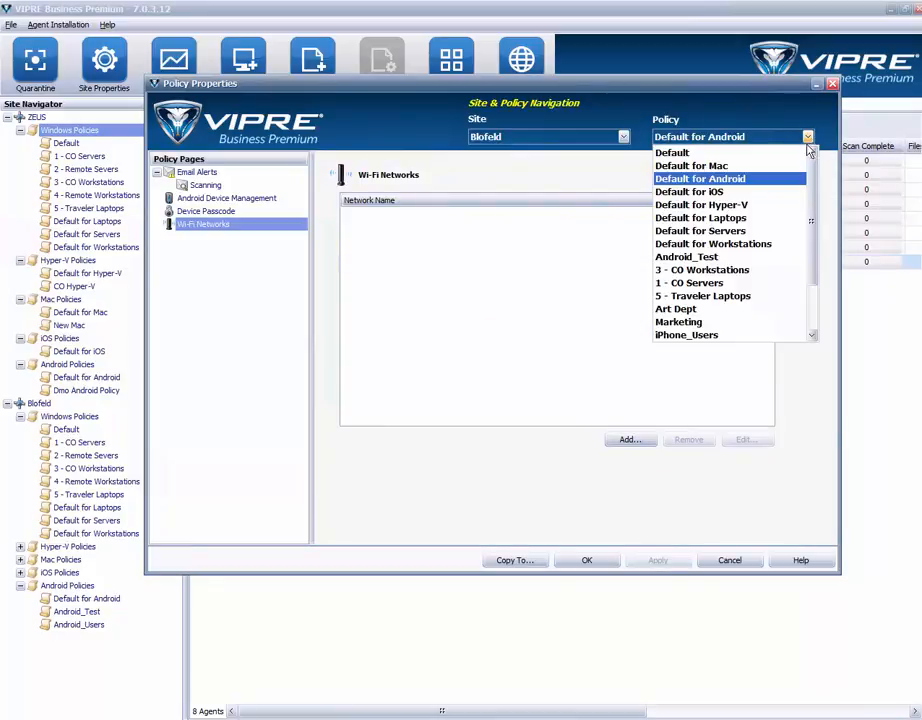
{"action": "left_click", "coordinate": [738, 193]}
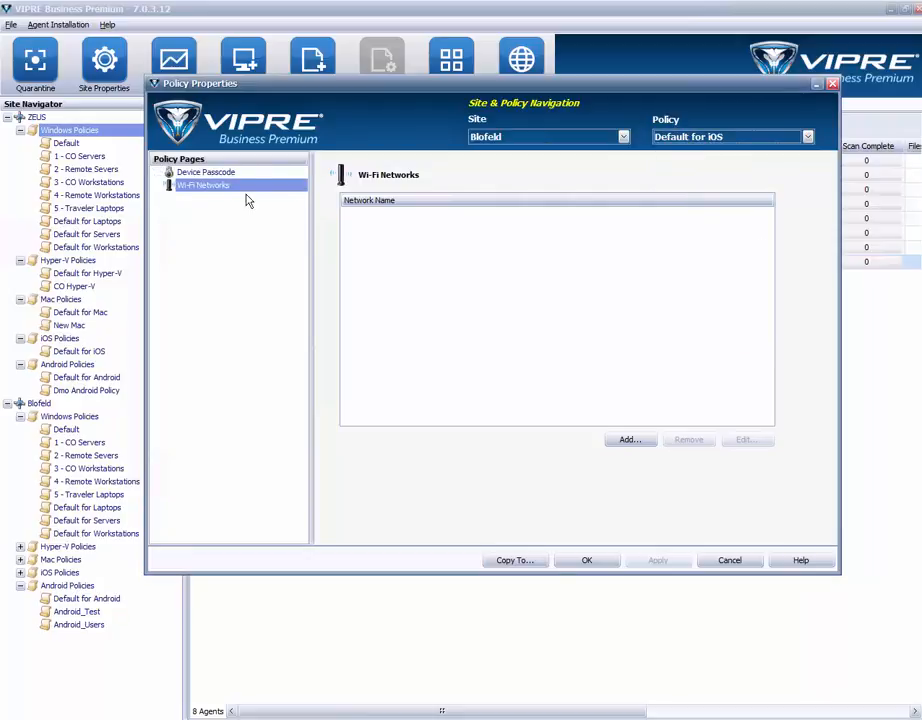
{"action": "left_click", "coordinate": [236, 174]}
{"action": "left_click", "coordinate": [222, 186]}
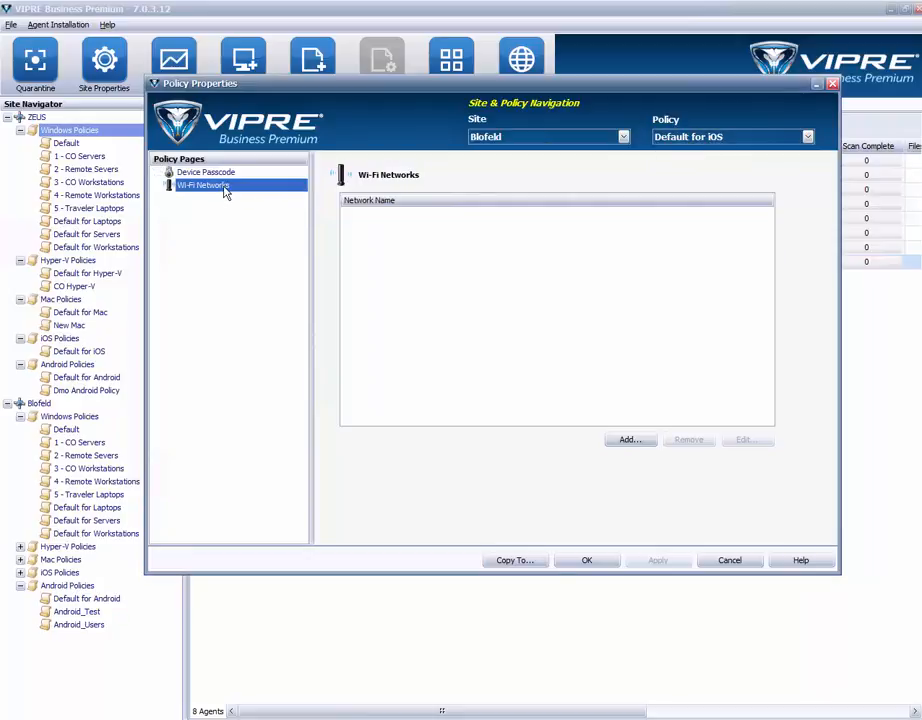
{"action": "left_click", "coordinate": [731, 561]}
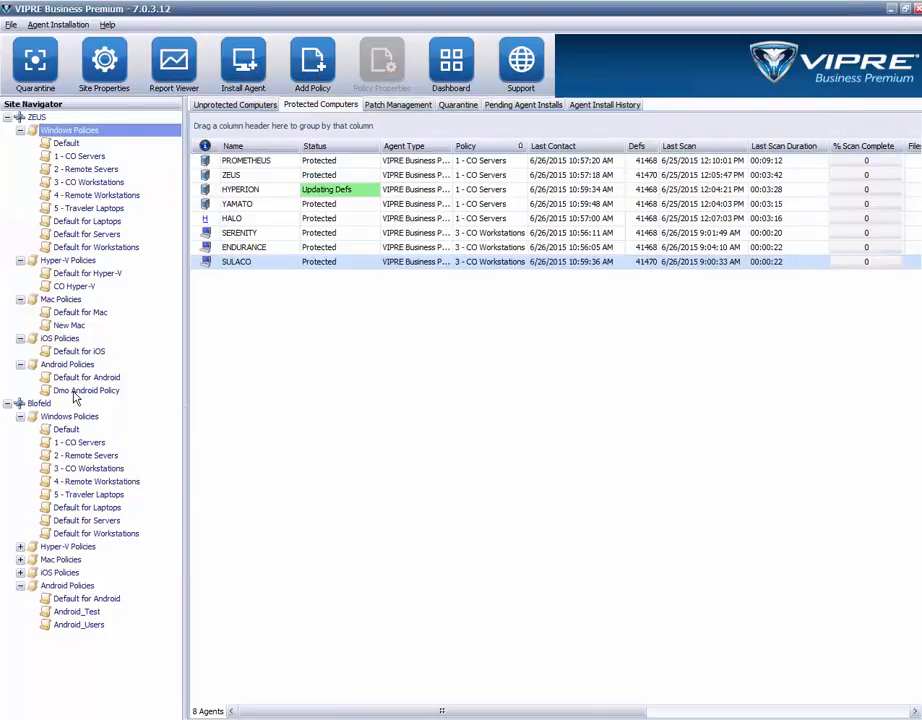
- Show the devices in the ZEUS site's Dmo Android Policy and open the agent details of the first Samsung device
{"action": "left_click", "coordinate": [75, 393]}
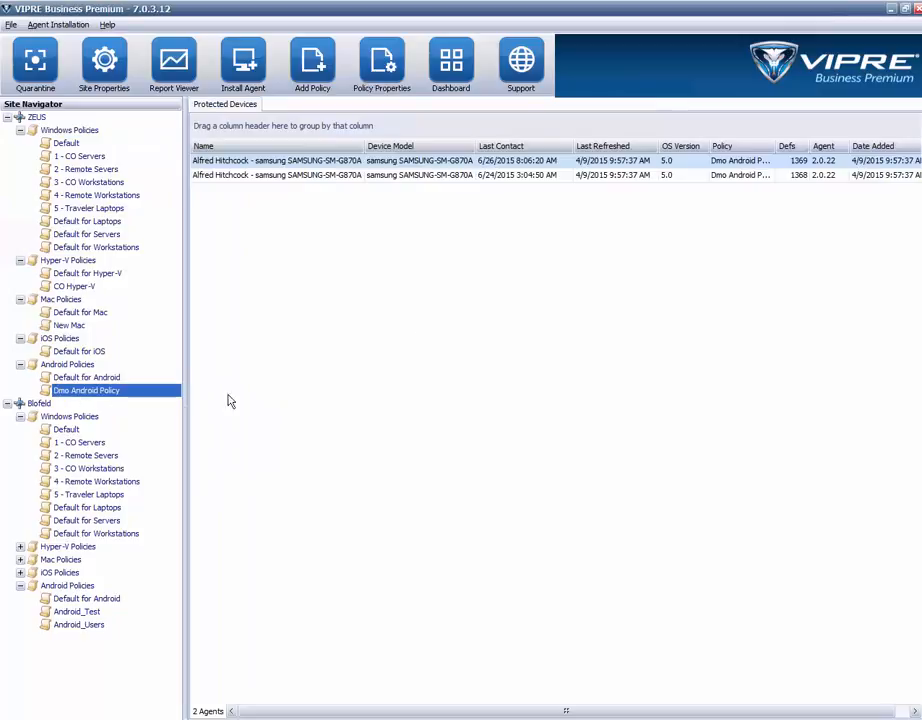
{"action": "left_click", "coordinate": [322, 166]}
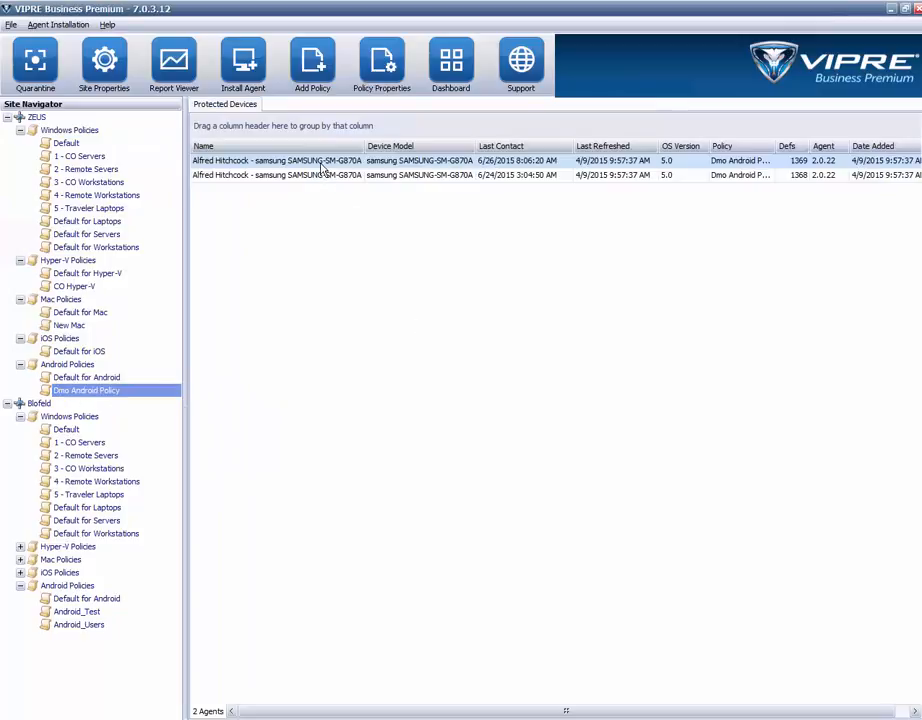
{"action": "right_click", "coordinate": [322, 167]}
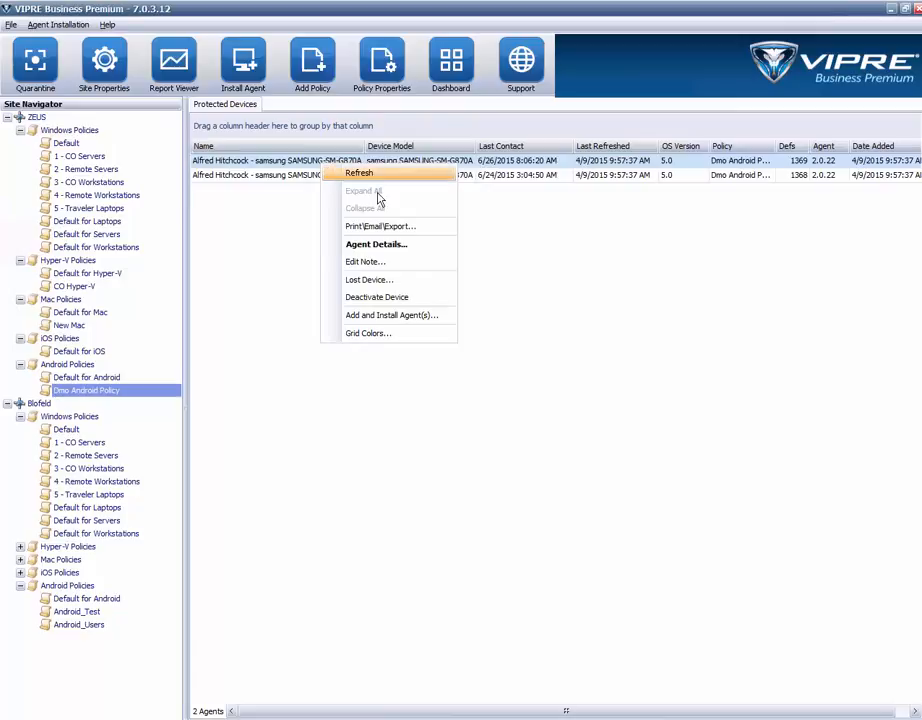
{"action": "key", "text": "Return"}
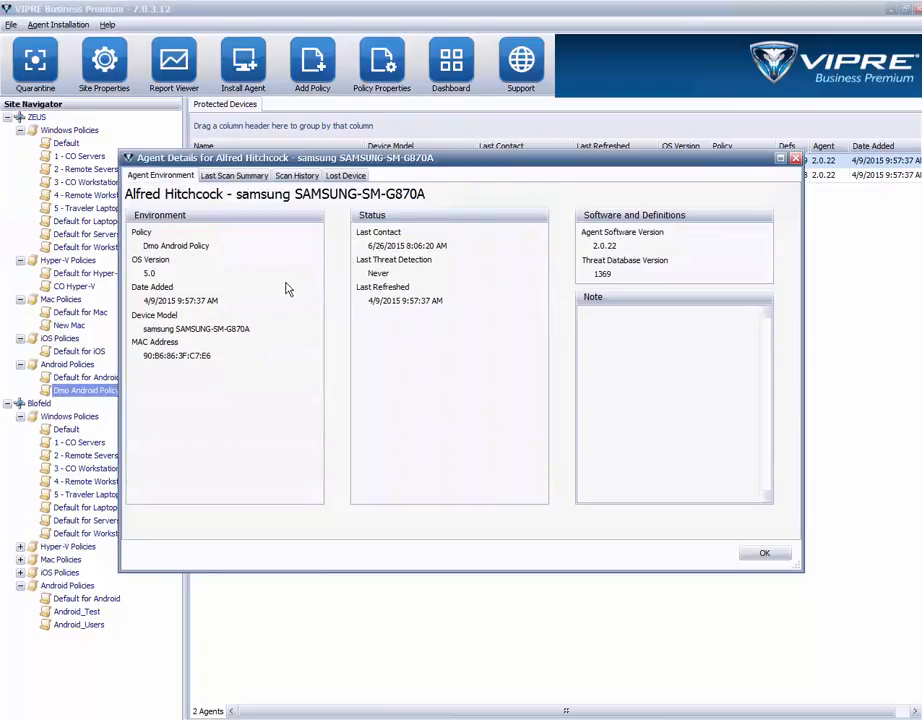
- Review the device's lost-device options, including its location link, and close the agent details and the 1 - CO Servers policy properties
{"action": "left_click", "coordinate": [346, 178]}
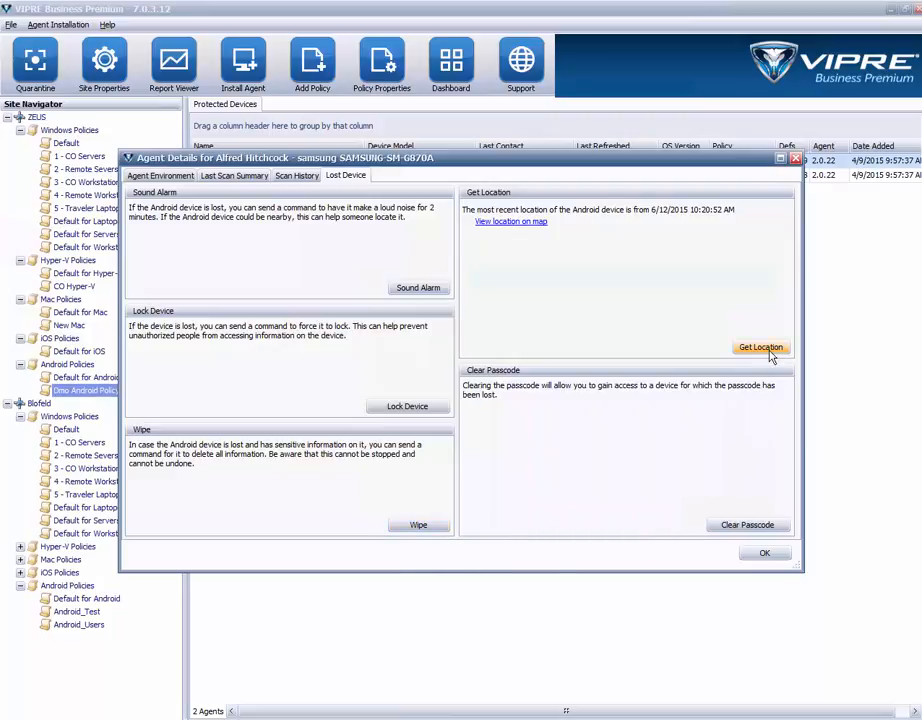
{"action": "left_click", "coordinate": [525, 227]}
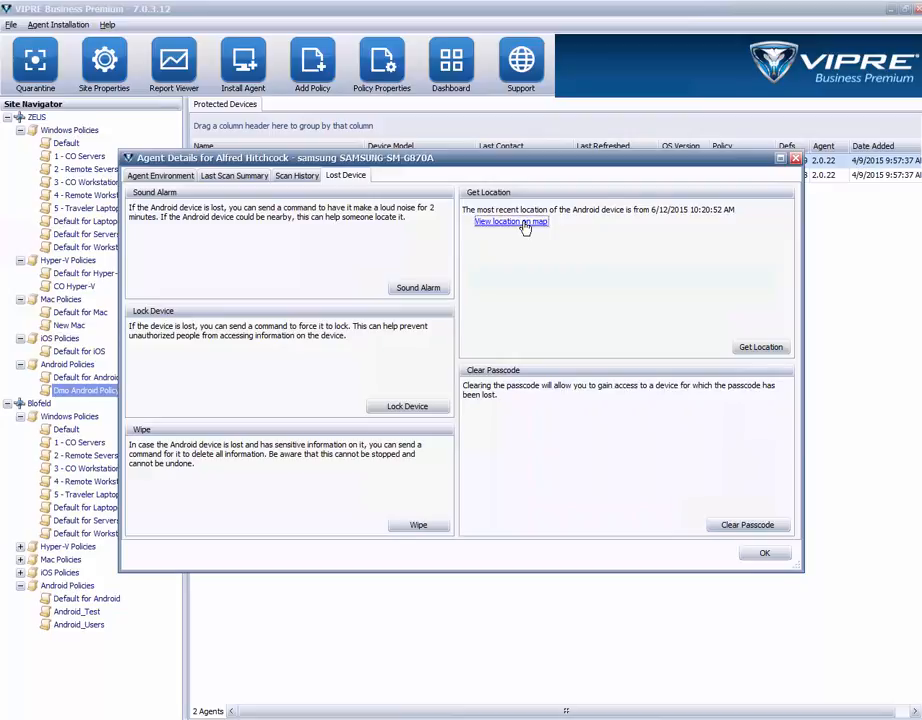
{"action": "left_click", "coordinate": [795, 159]}
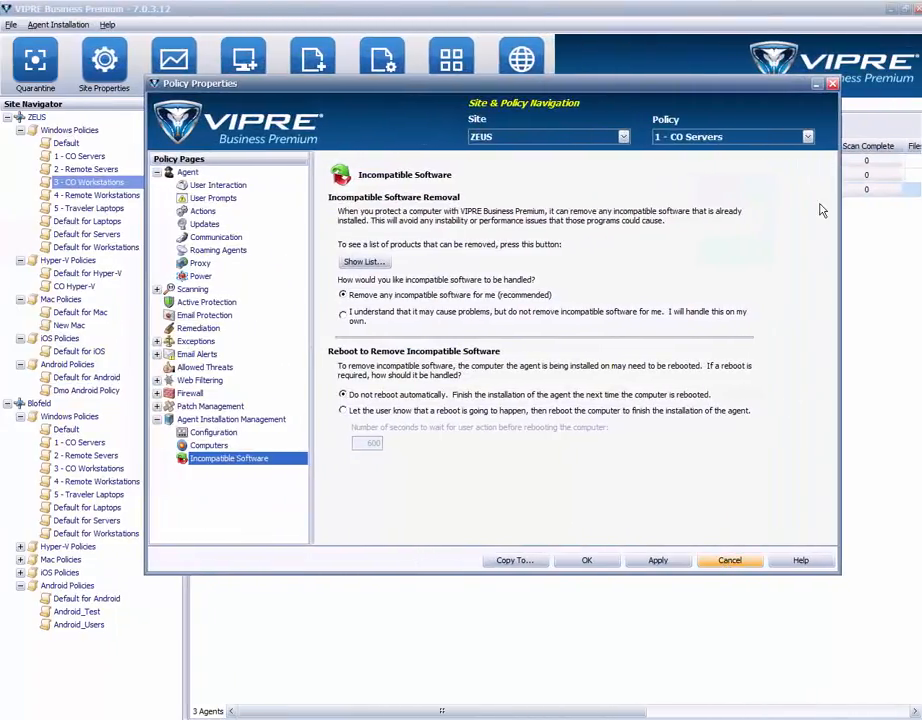
{"action": "left_click", "coordinate": [830, 84]}
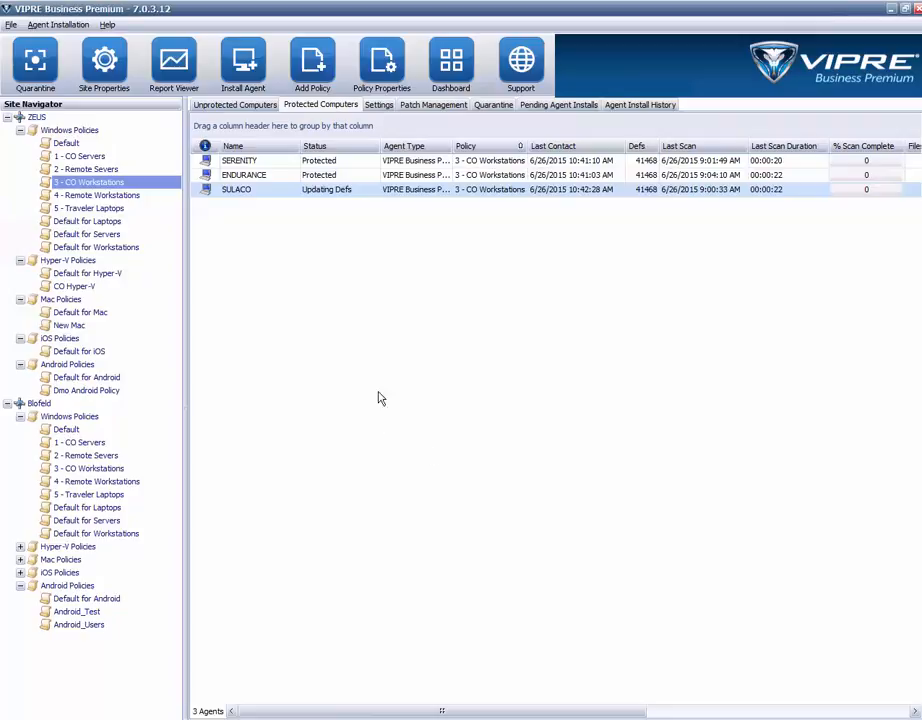
- Open the report viewer and start scheduling the Agents scanned by Policy report to run weekly on Monday
{"action": "left_click", "coordinate": [181, 64]}
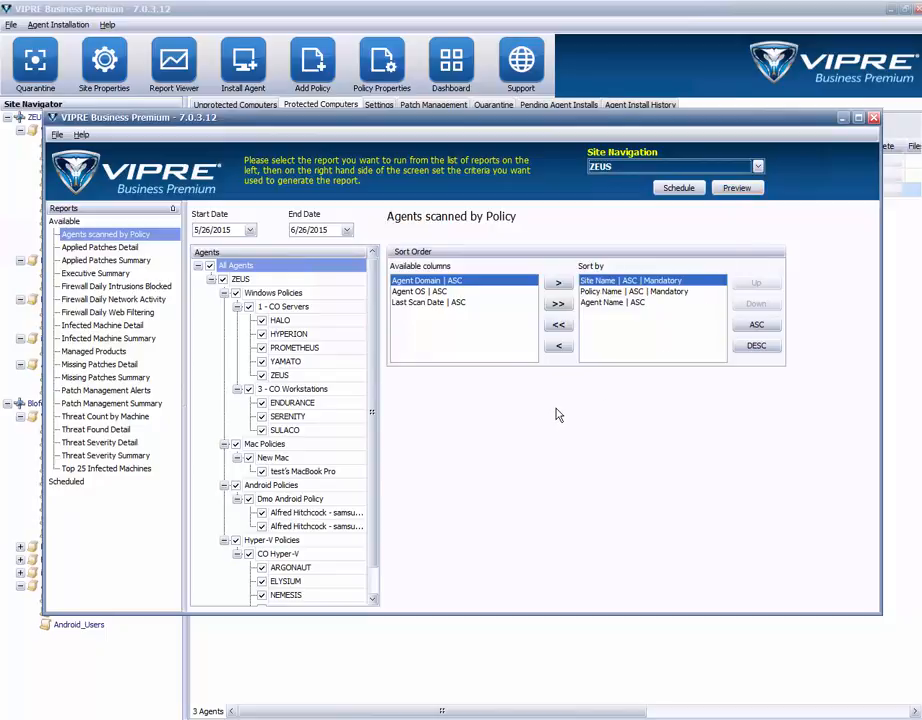
{"action": "left_click", "coordinate": [679, 188]}
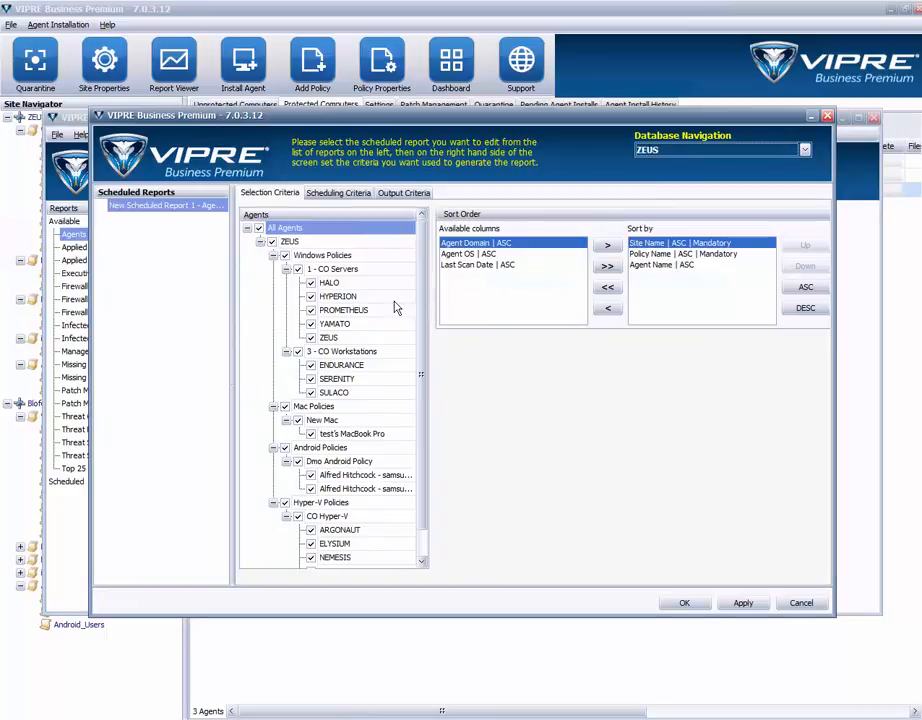
{"action": "left_click", "coordinate": [340, 193]}
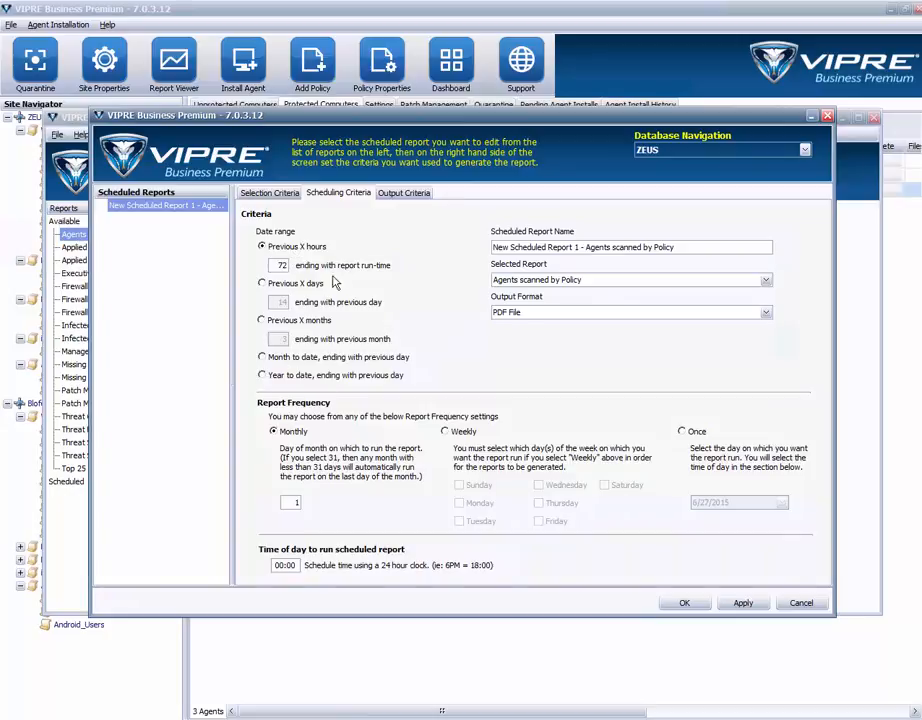
{"action": "left_click", "coordinate": [446, 432]}
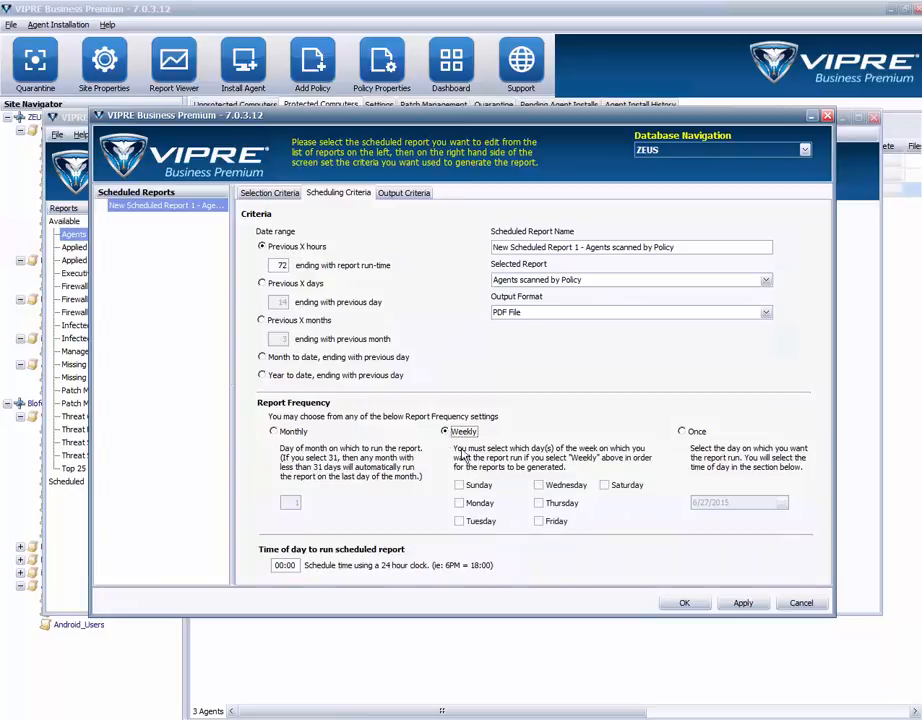
{"action": "left_click", "coordinate": [460, 503]}
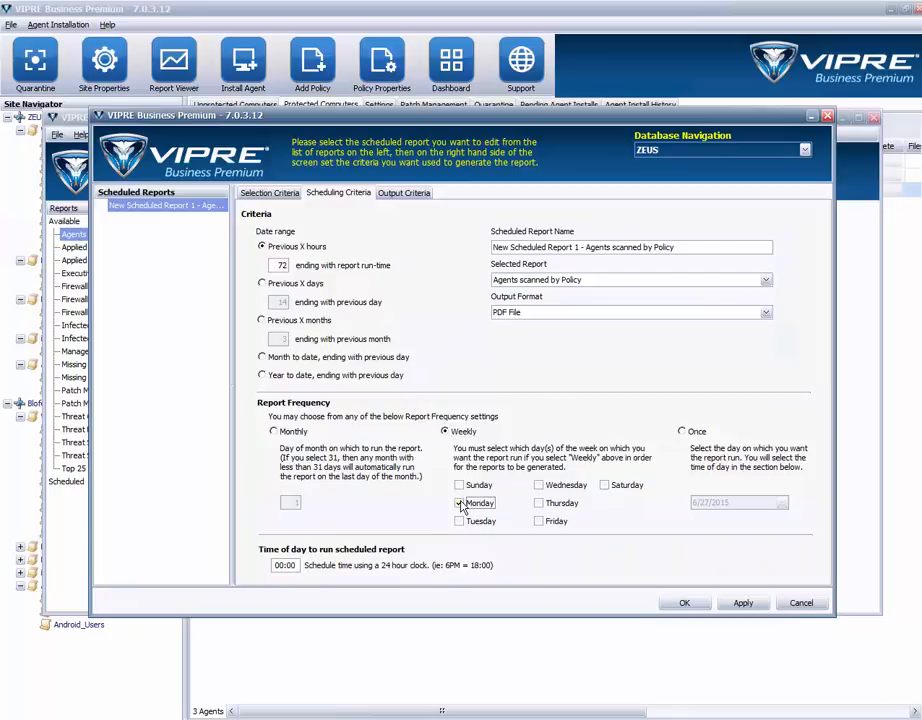
- Check the selectable reports and output formats for the scheduled report, keeping Agents scanned by Policy and PDF File
{"action": "left_click", "coordinate": [766, 282]}
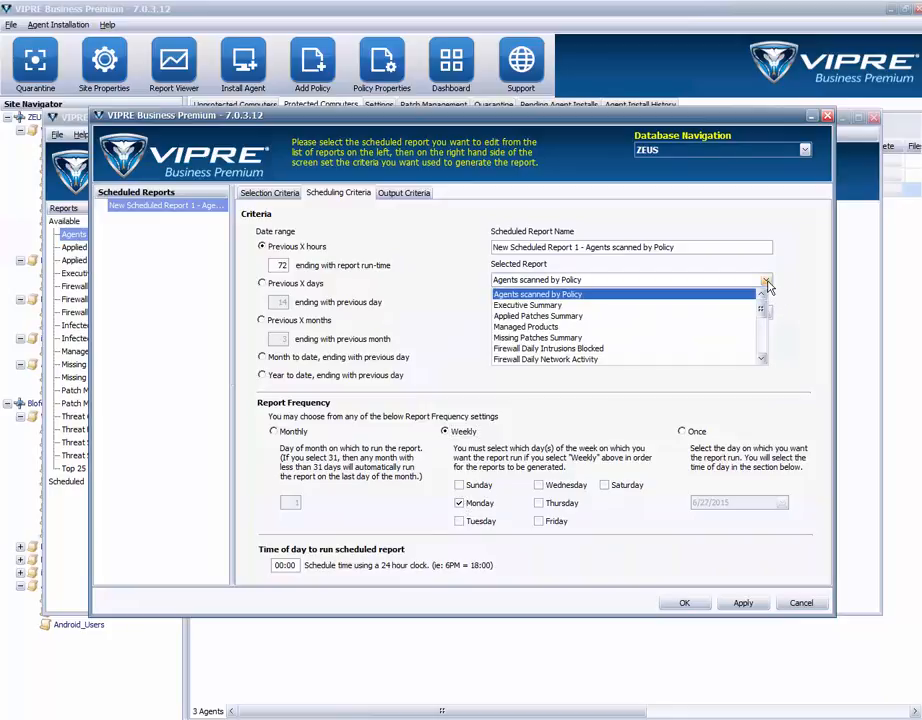
{"action": "left_click", "coordinate": [766, 284]}
{"action": "left_click", "coordinate": [766, 282]}
{"action": "left_click", "coordinate": [766, 283]}
{"action": "left_click_drag", "start_coordinate": [693, 246], "coordinate": [490, 247]}
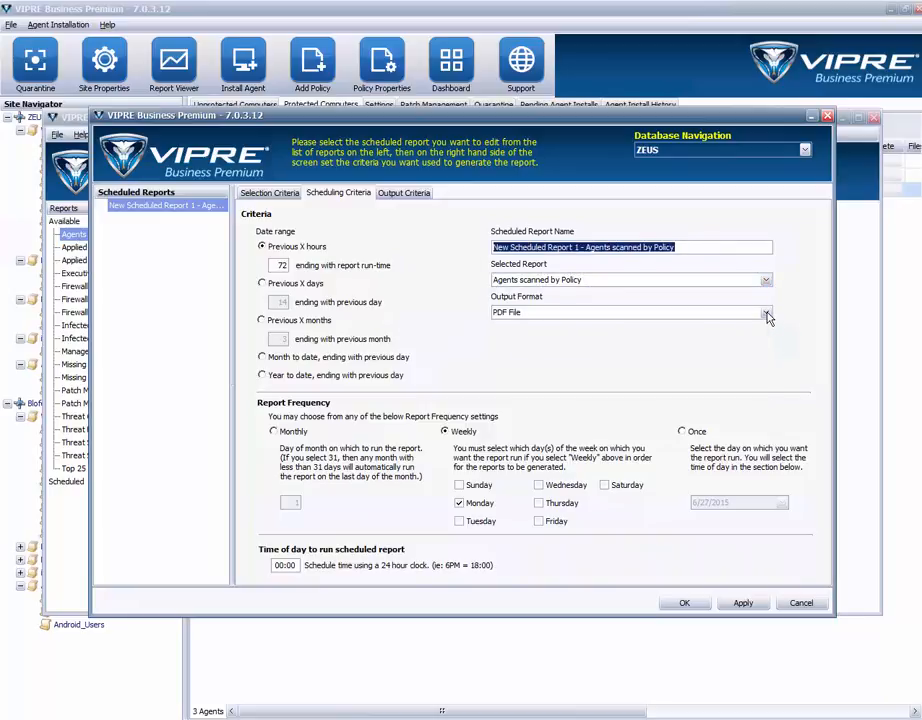
{"action": "left_click", "coordinate": [767, 314]}
{"action": "mouse_move", "coordinate": [764, 350]}
{"action": "left_mouse_down"}
{"action": "mouse_move", "coordinate": [764, 370]}
{"action": "mouse_move", "coordinate": [769, 339]}
{"action": "left_mouse_up"}
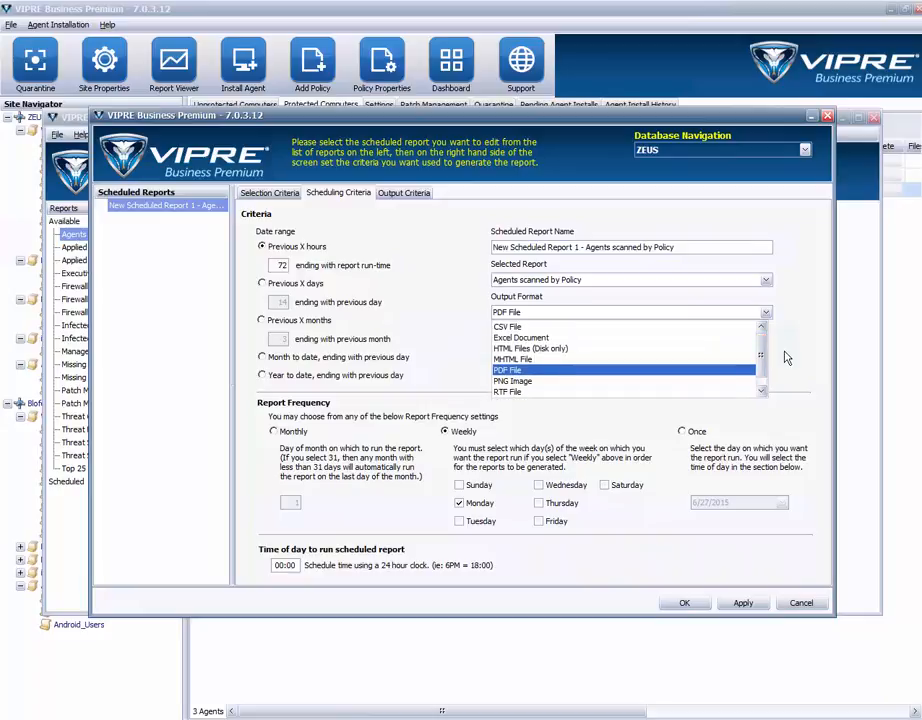
{"action": "left_click", "coordinate": [594, 371]}
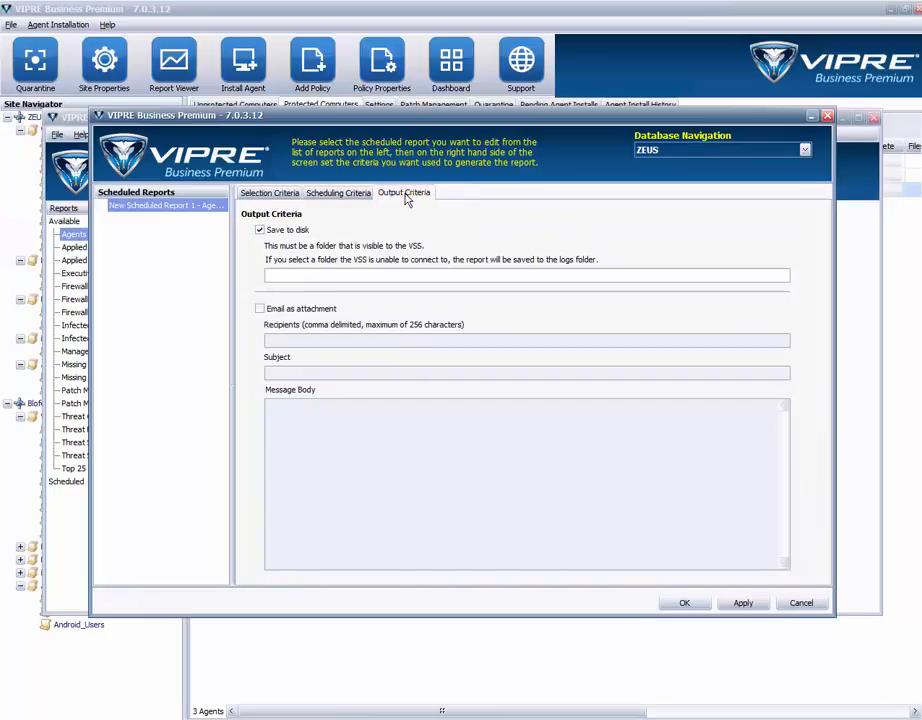
- Review the scheduled report's output criteria, discard the schedule without saving, and minimize the report viewer
{"action": "left_click", "coordinate": [404, 192]}
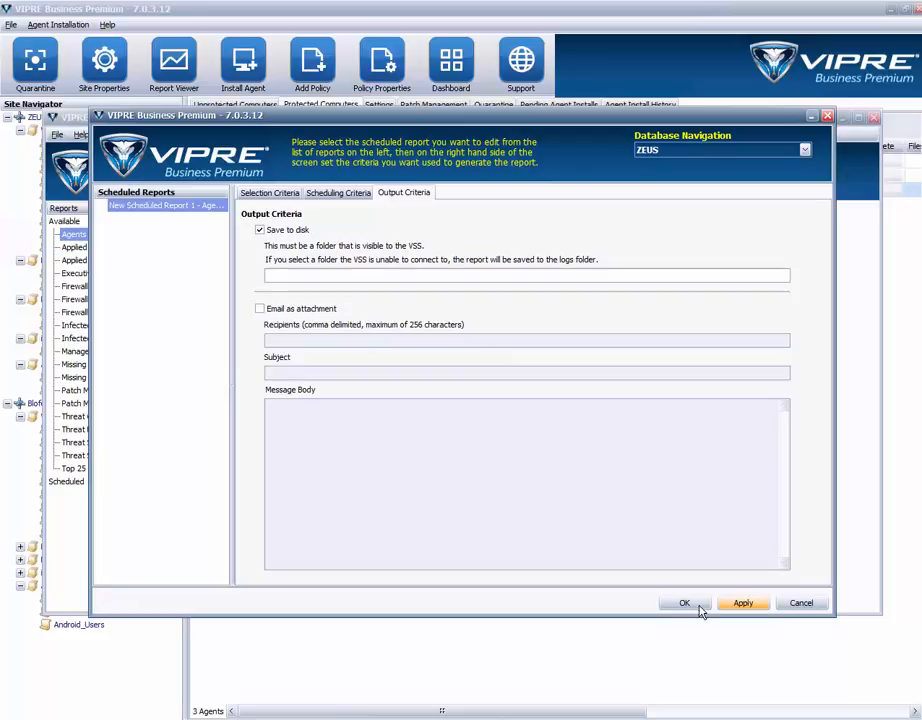
{"action": "left_click", "coordinate": [801, 604]}
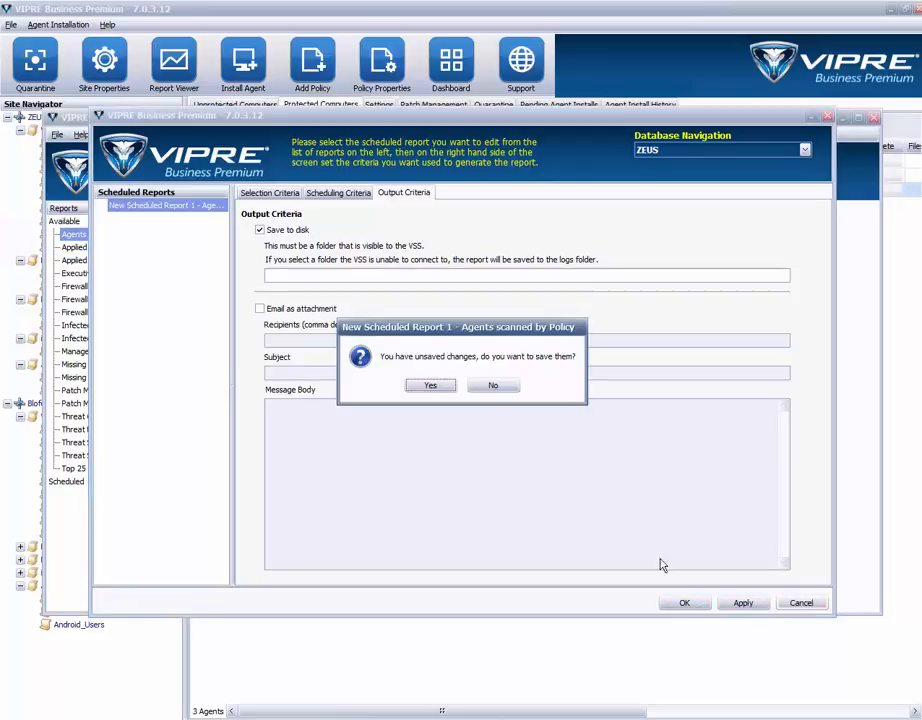
{"action": "left_click", "coordinate": [508, 387]}
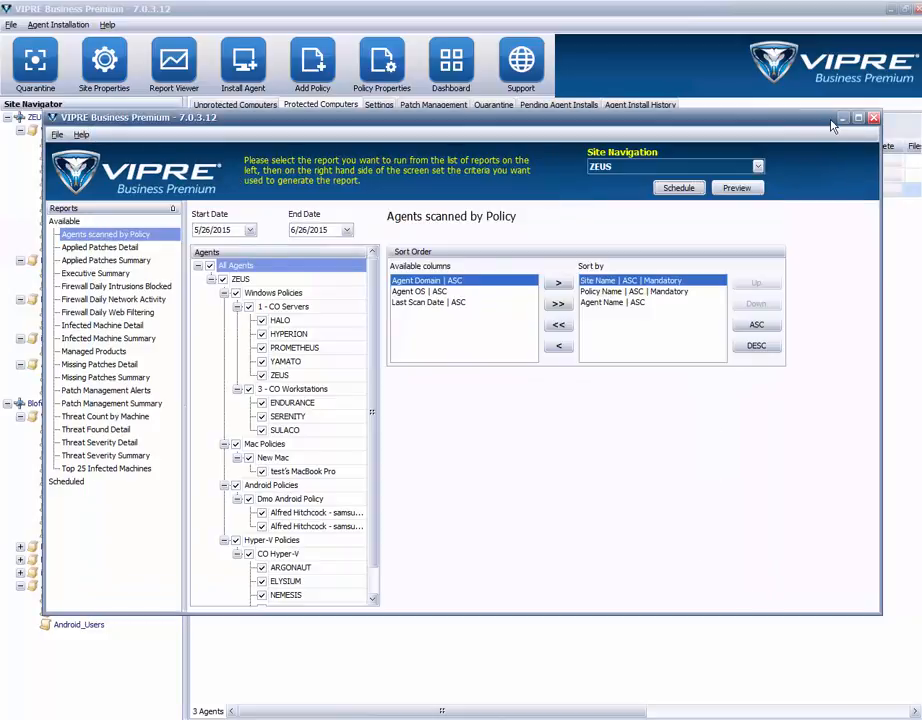
{"action": "left_click", "coordinate": [841, 119]}
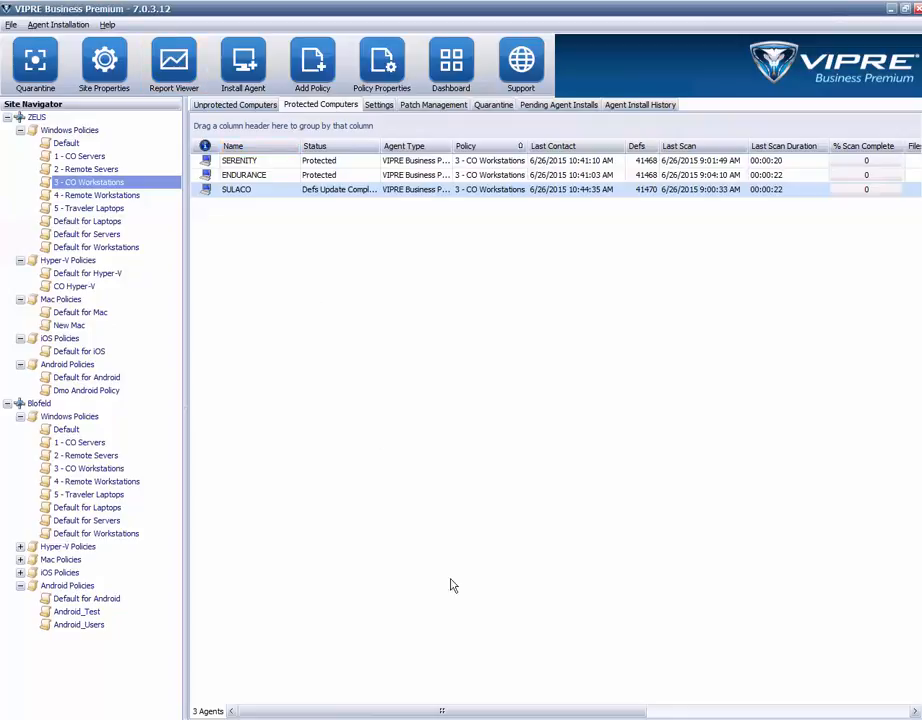
- Switch to the VIPRE Business Premium 7.5.0.100 console and review the Device Control classes in the Default for Laptops policy
{"action": "mouse_move", "coordinate": [164, 718]}
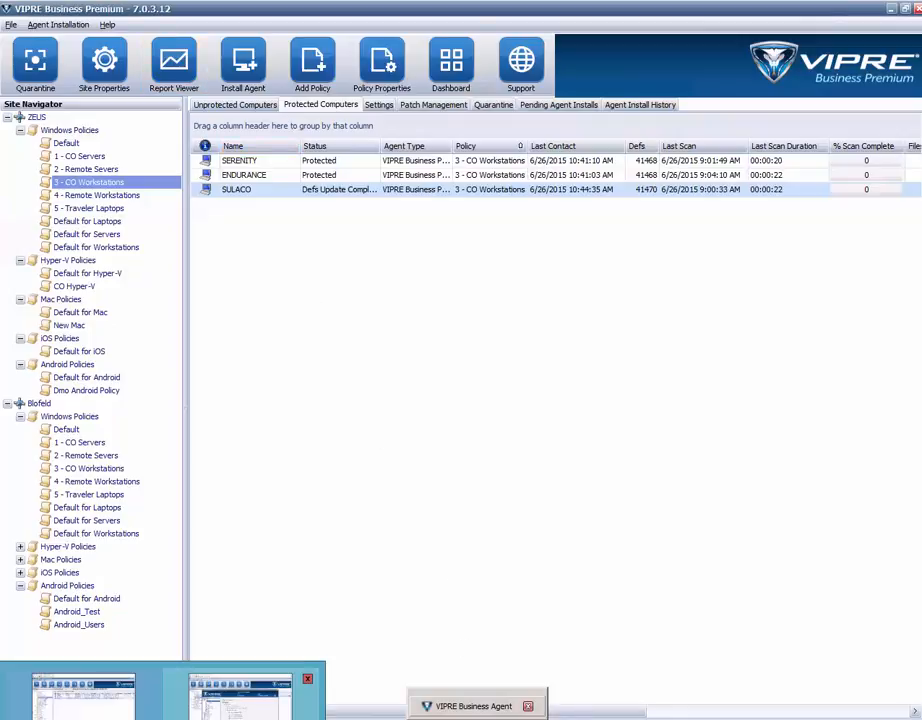
{"action": "left_click", "coordinate": [247, 693]}
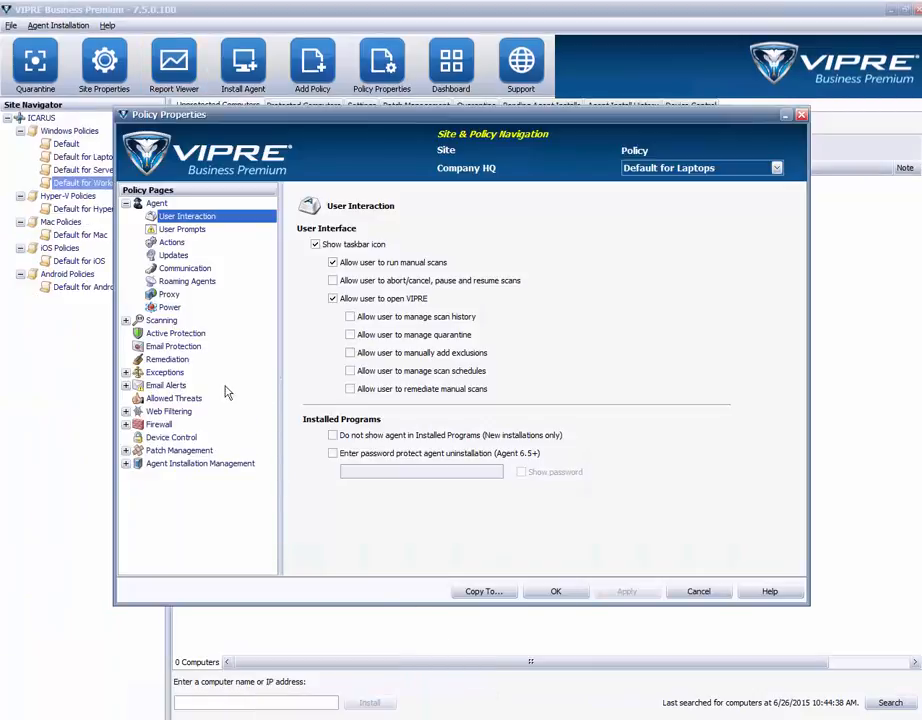
{"action": "left_click", "coordinate": [187, 440]}
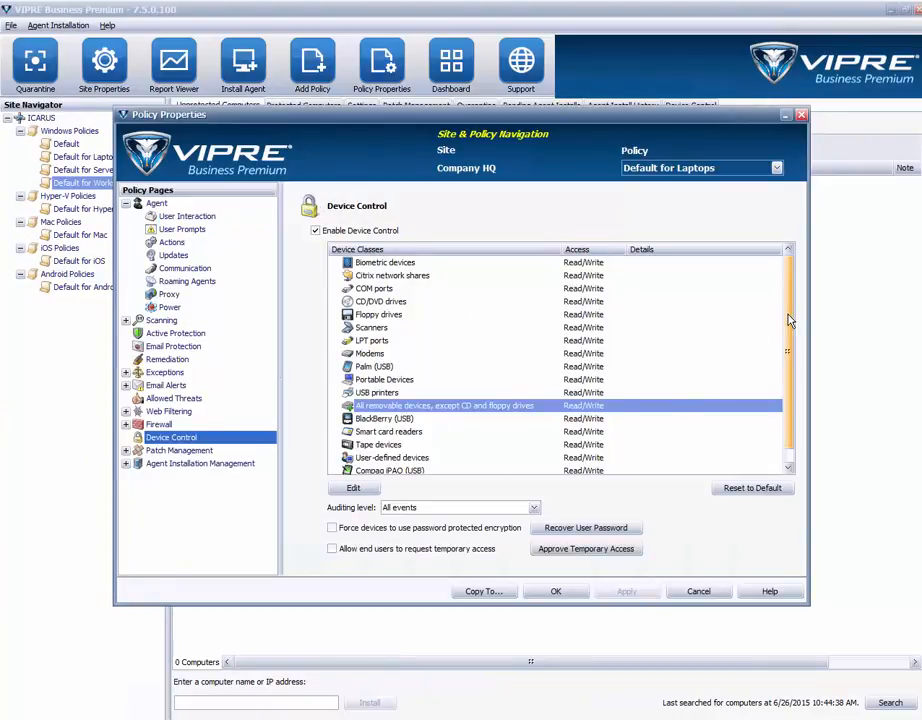
{"action": "left_click_drag", "start_coordinate": [788, 320], "coordinate": [788, 360]}
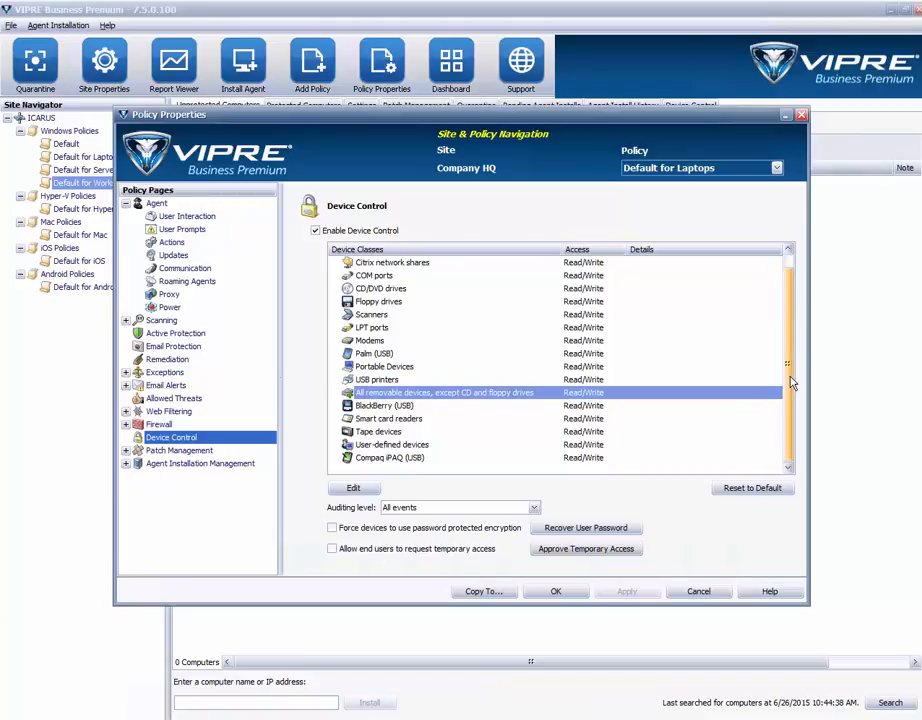
{"action": "scroll", "coordinate": [450, 262], "scroll_direction": "up", "scroll_amount": 1}
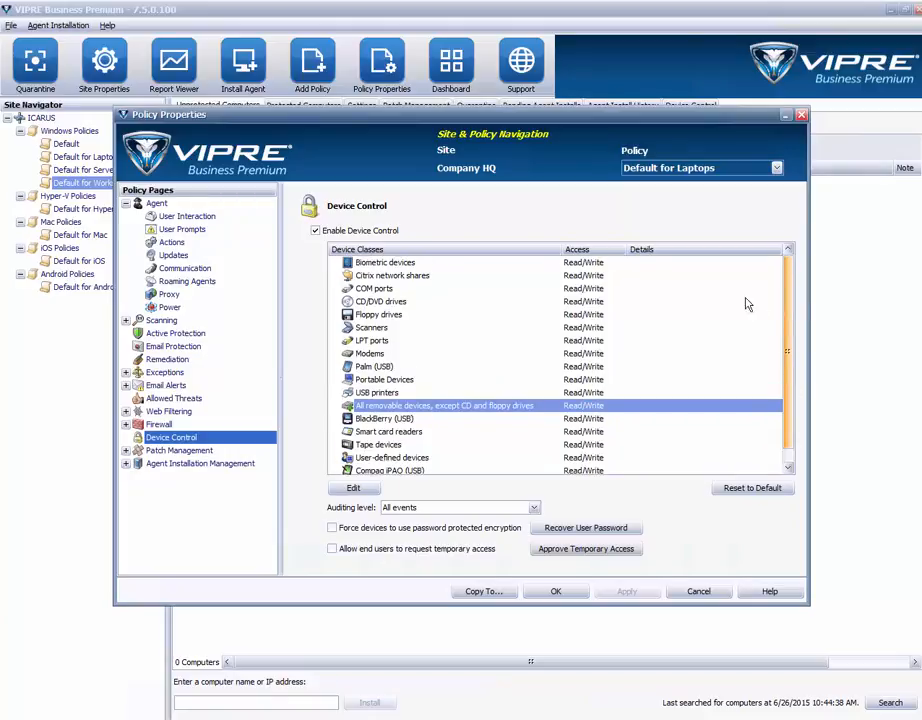
{"action": "left_click", "coordinate": [449, 264]}
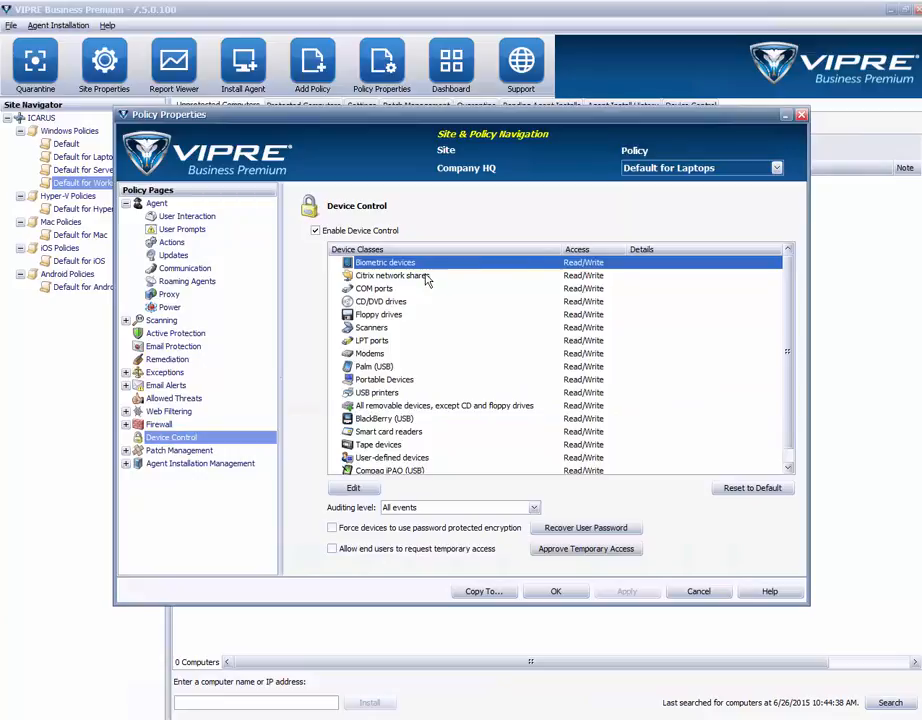
{"action": "left_click", "coordinate": [420, 277]}
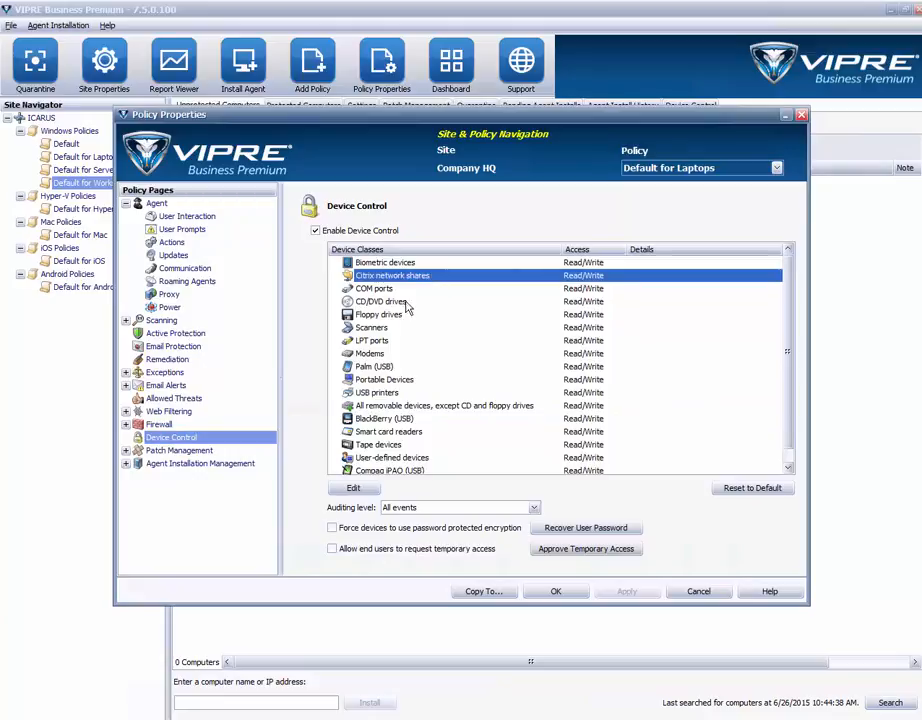
{"action": "left_click", "coordinate": [408, 290]}
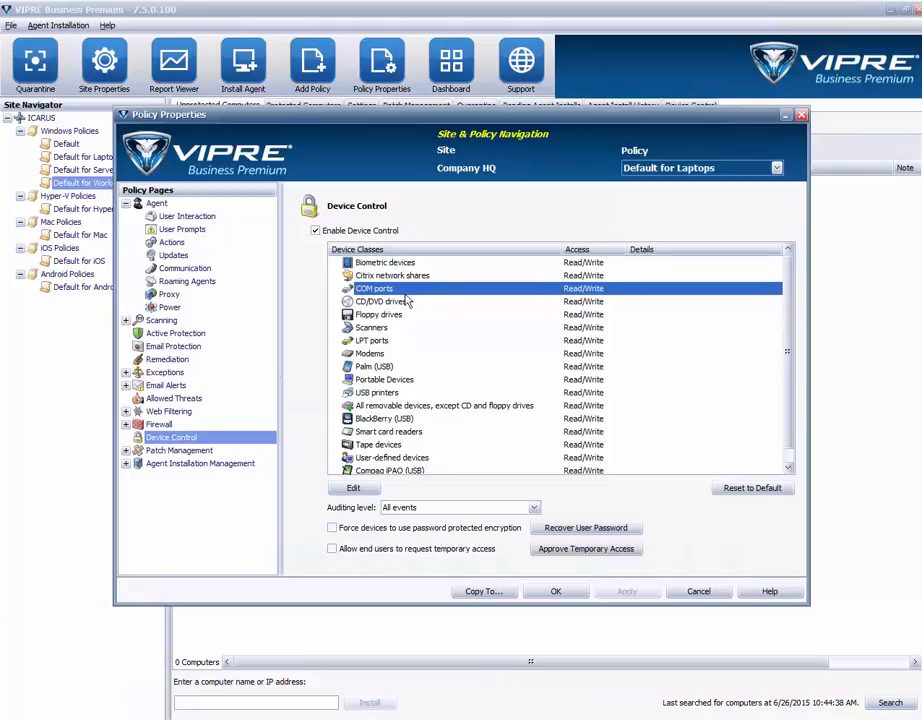
- Try blocking all access for Palm (USB) devices, view the exclusion settings, cancel both dialogs, and look over the device classes
{"action": "left_click", "coordinate": [434, 368]}
{"action": "double_click", "coordinate": [434, 368]}
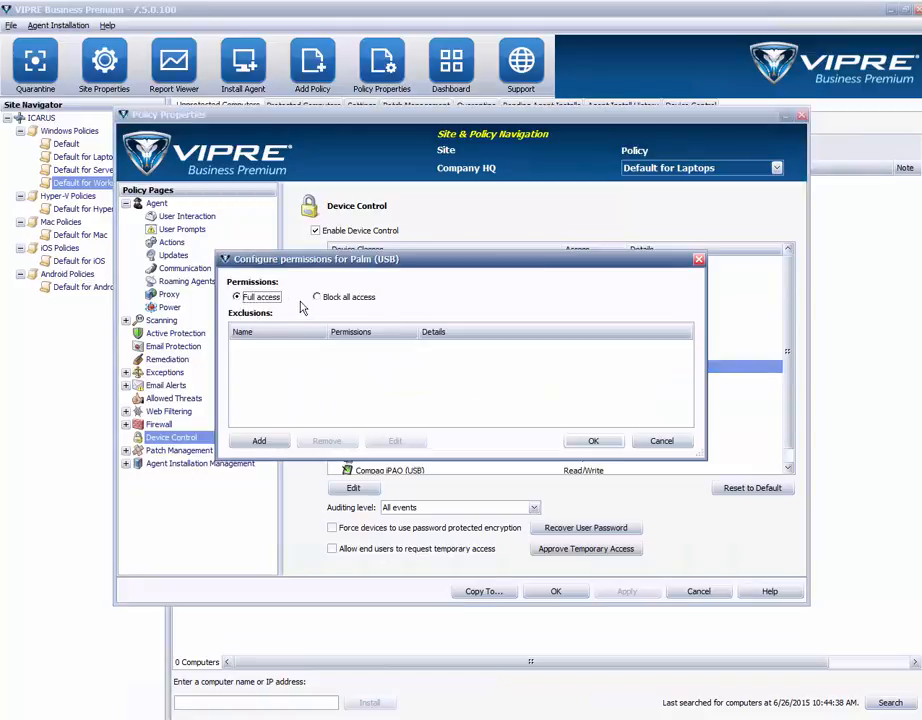
{"action": "left_click", "coordinate": [320, 301]}
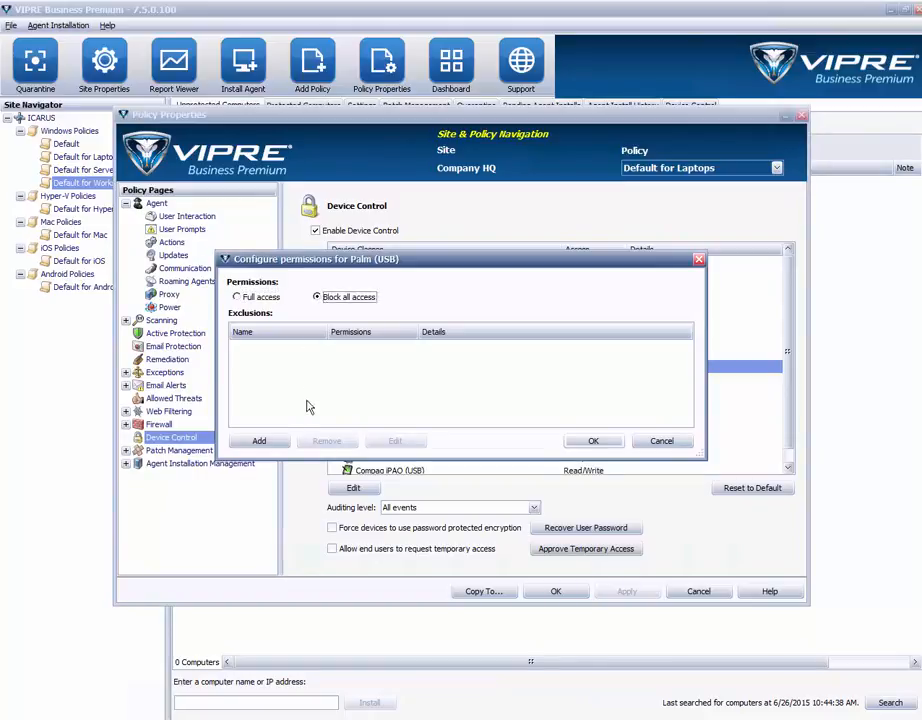
{"action": "left_click", "coordinate": [256, 443]}
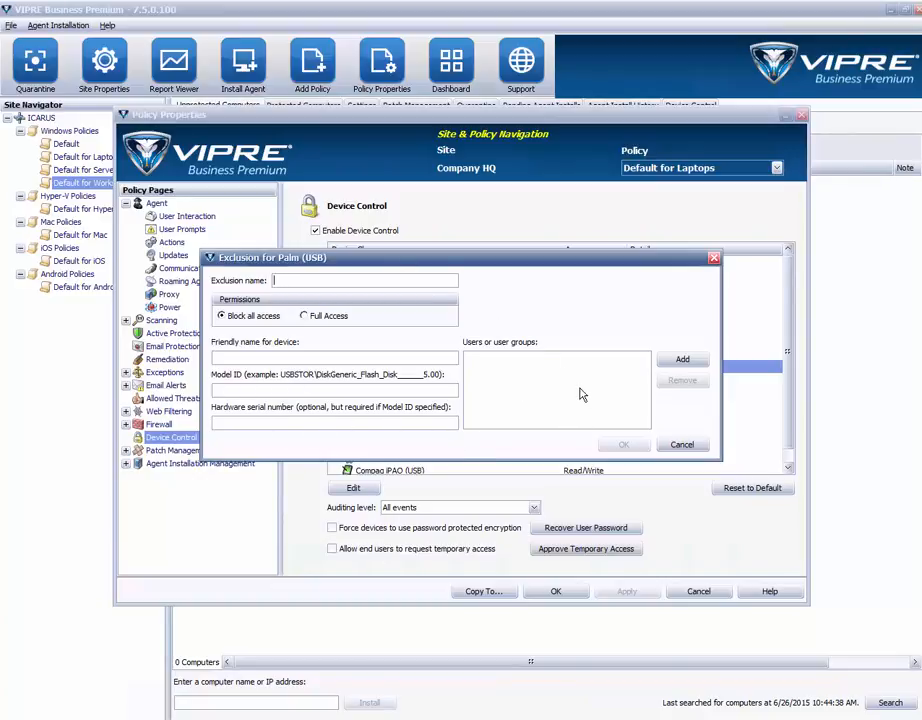
{"action": "left_click", "coordinate": [686, 446]}
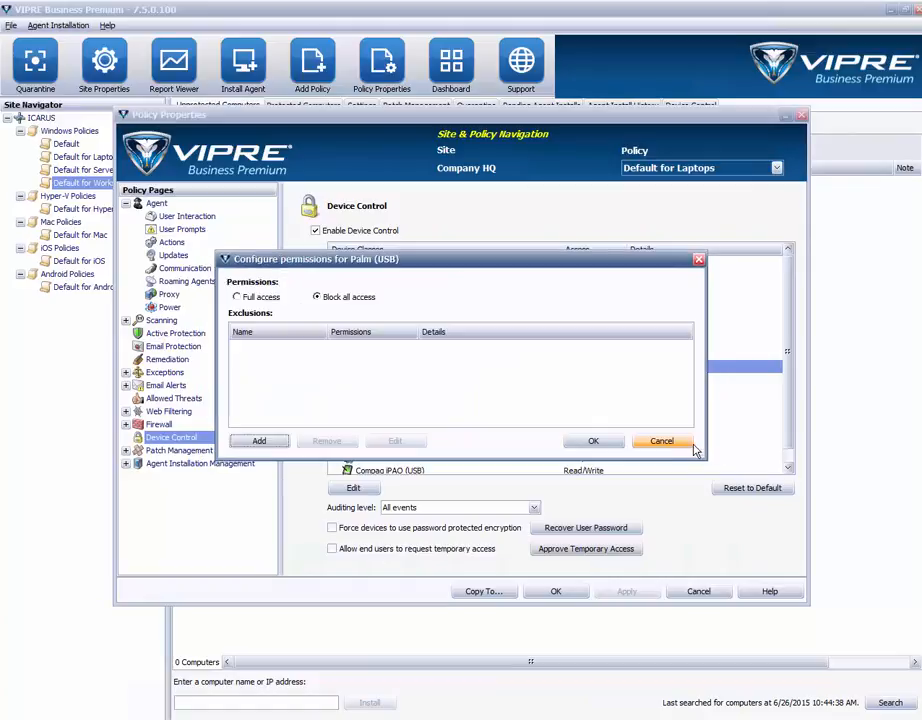
{"action": "left_click", "coordinate": [661, 443]}
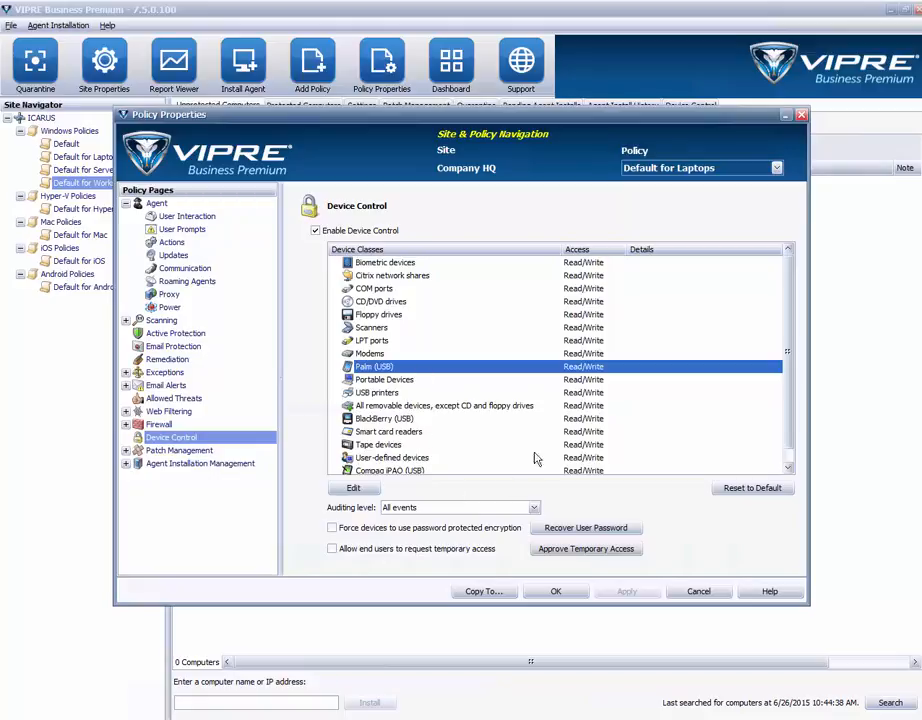
{"action": "scroll", "coordinate": [782, 428], "scroll_direction": "down", "scroll_amount": 1}
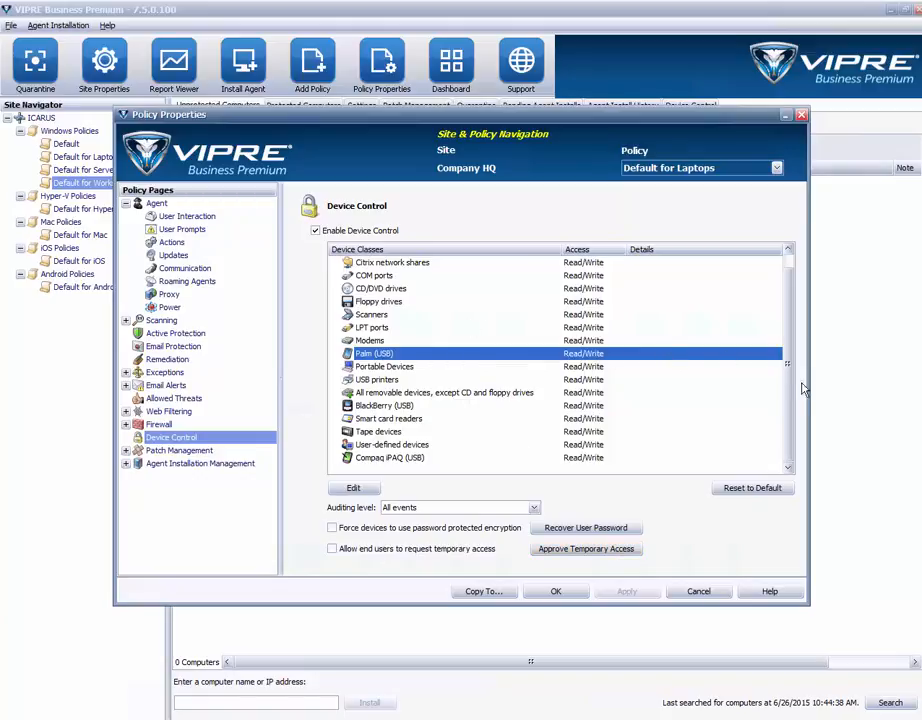
{"action": "left_click_drag", "start_coordinate": [788, 393], "coordinate": [787, 327]}
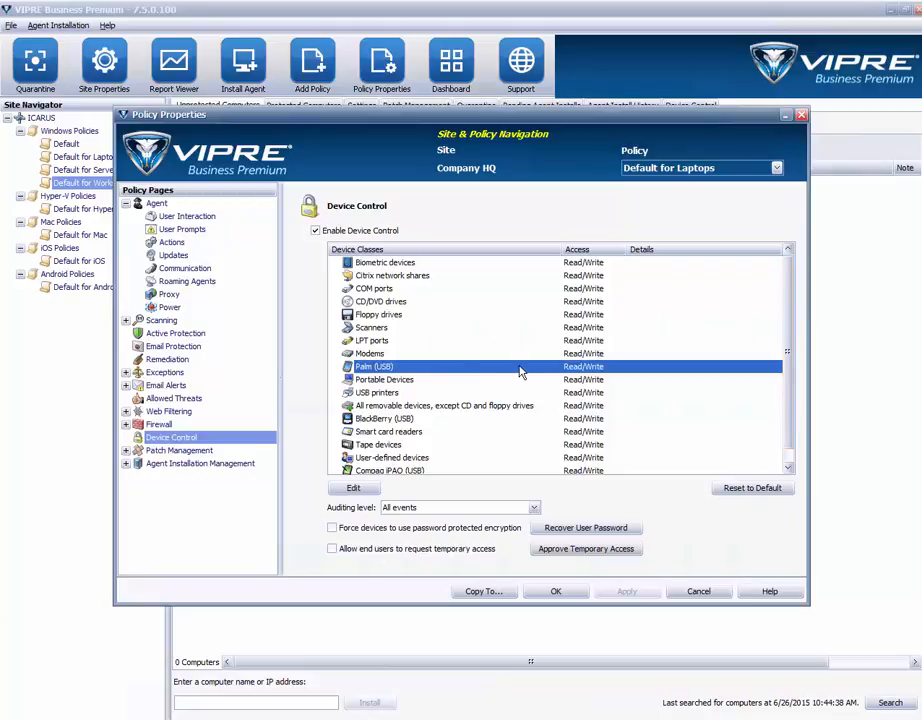